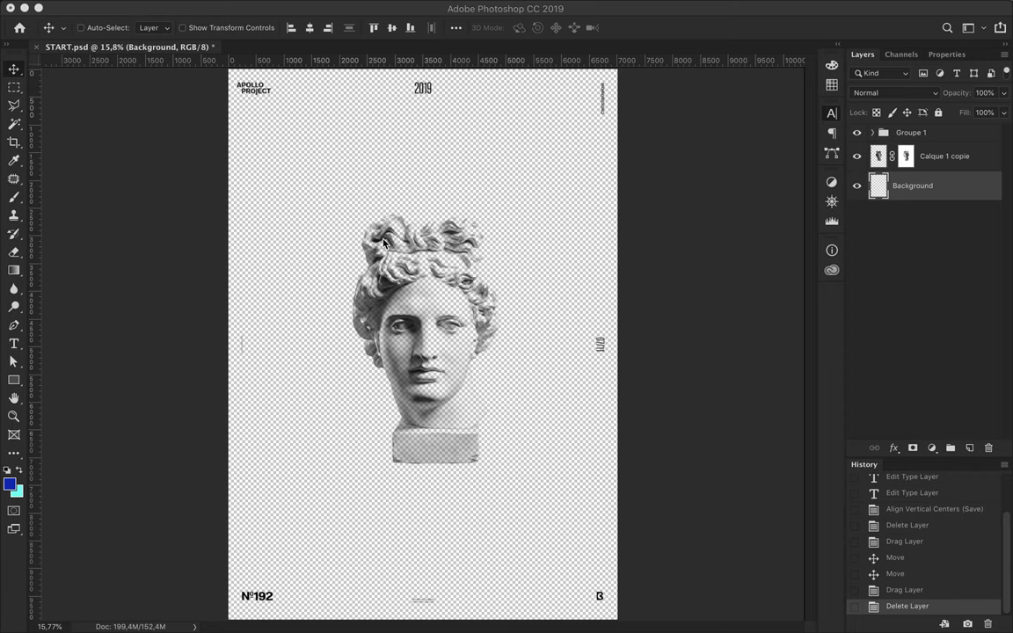
- Draw a white rectangle covering the page and move the statue about 100 px down
key(u)
click(156, 28)
click(222, 56)
click(915, 240)
drag(607, 84, 237, 605)
key(v)
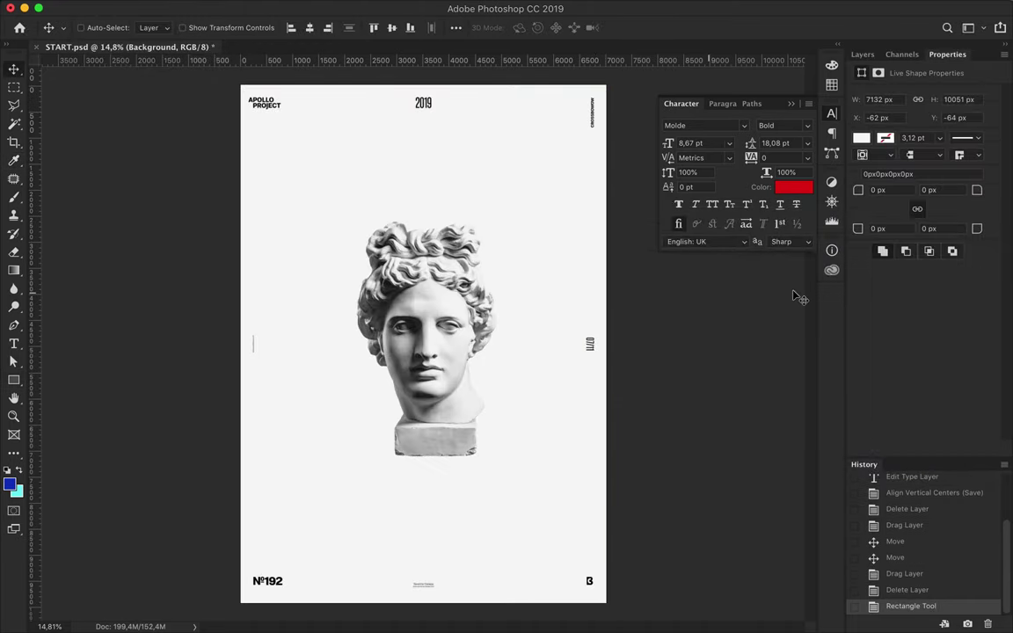
drag(378, 356, 363, 439)
- Add a red 阿波羅 text layer and enlarge it as the title
key(t)
key(ctrl+Return)
key(ctrl+t)
drag(334, 167, 534, 305)
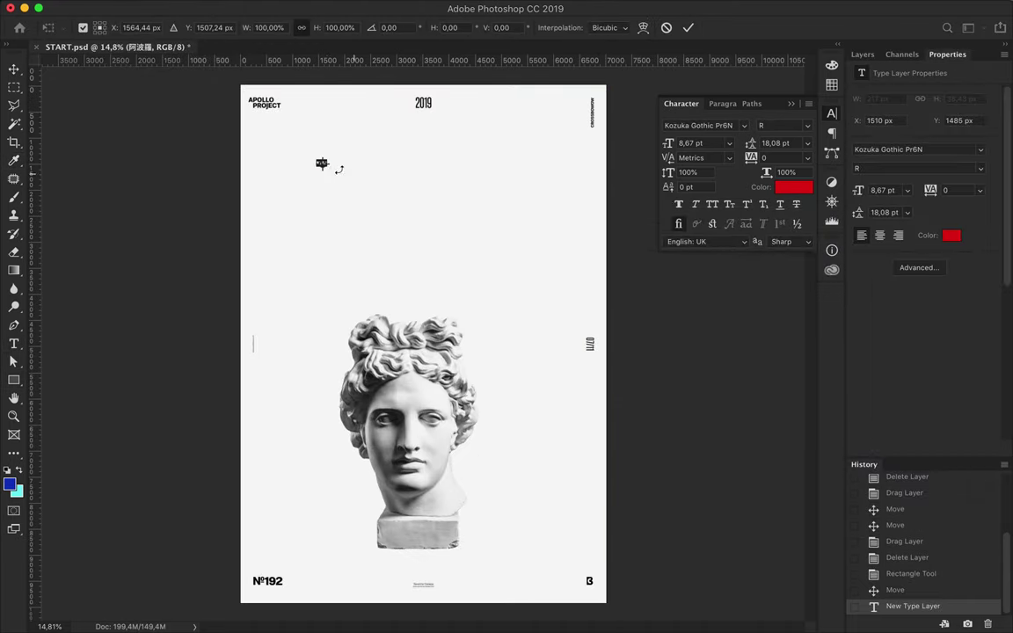
key(Return)
- Set the title to Source Han Sans CN Heavy and scale it to span the page width
click(699, 125)
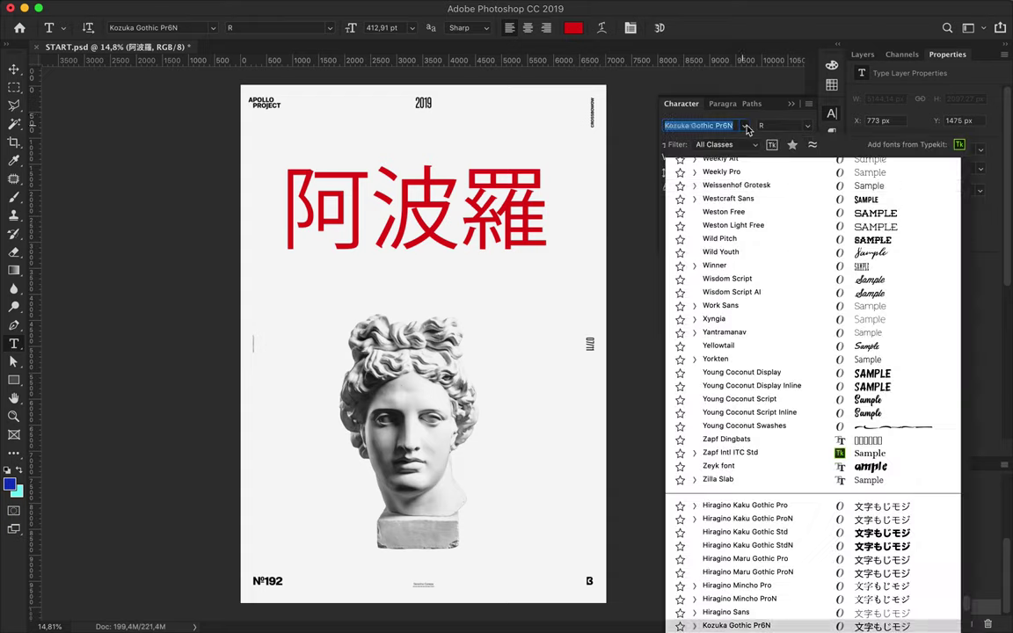
scroll(784, 423, down, 10)
scroll(783, 423, down, 3)
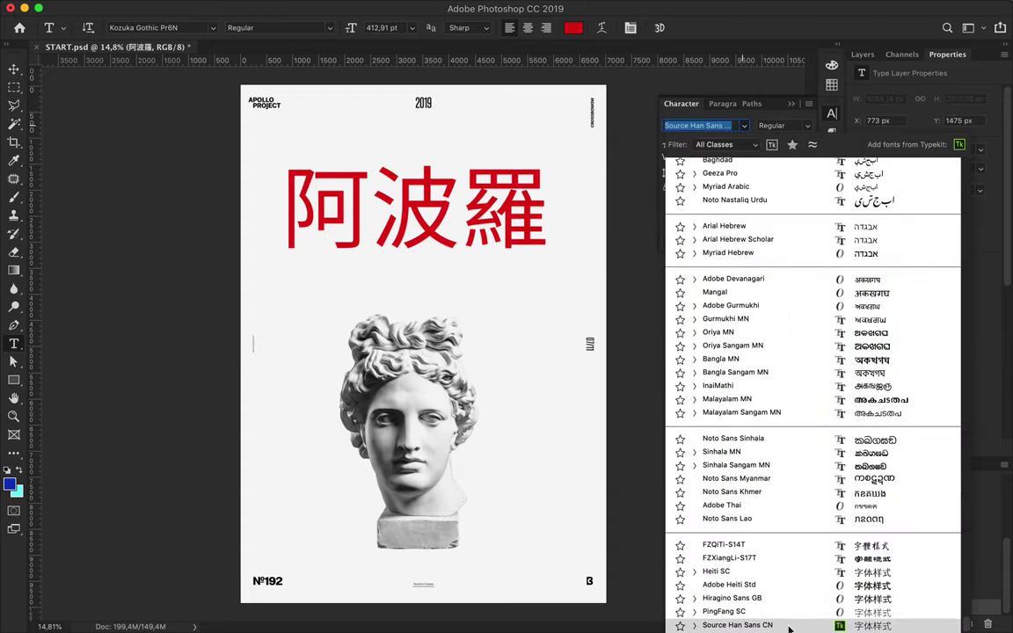
click(737, 626)
click(783, 125)
click(774, 178)
key(v)
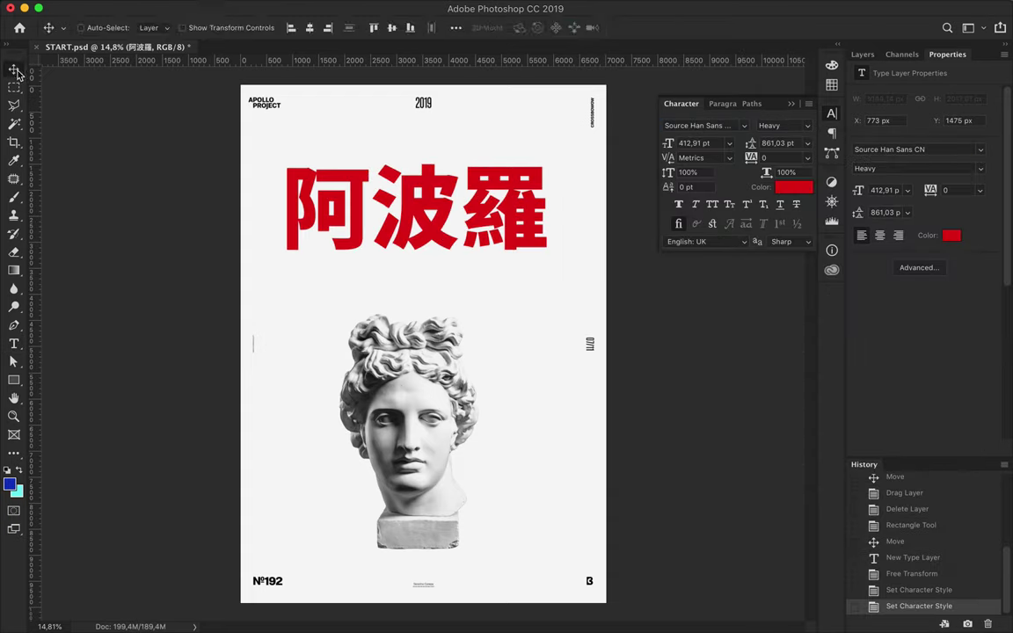
key(ctrl+t)
drag(414, 287, 420, 414)
- Nudge the title right and tighten its tracking to -100
key(shift+Right)
key(shift+Right)
key(shift+Right)
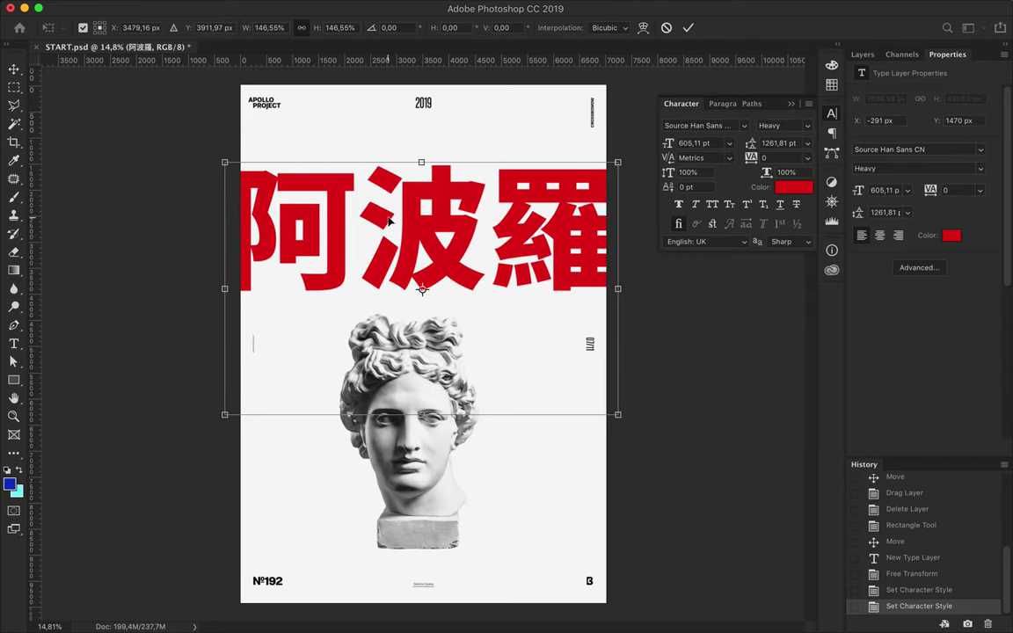
key(Return)
double_click(448, 211)
click(703, 158)
text(-100)
key(Return)
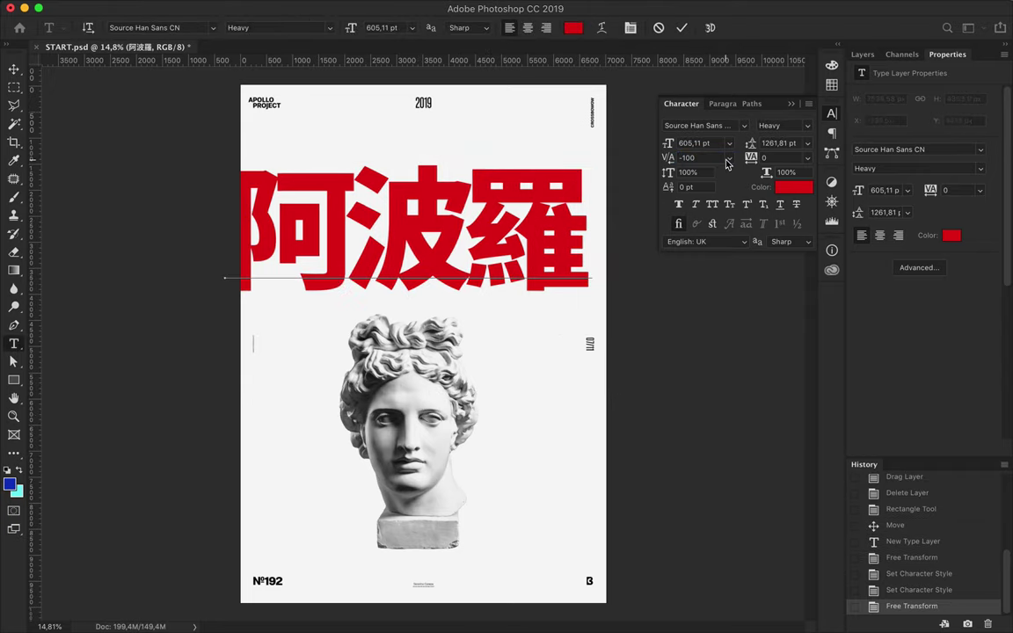
key(ctrl+Return)
double_click(452, 186)
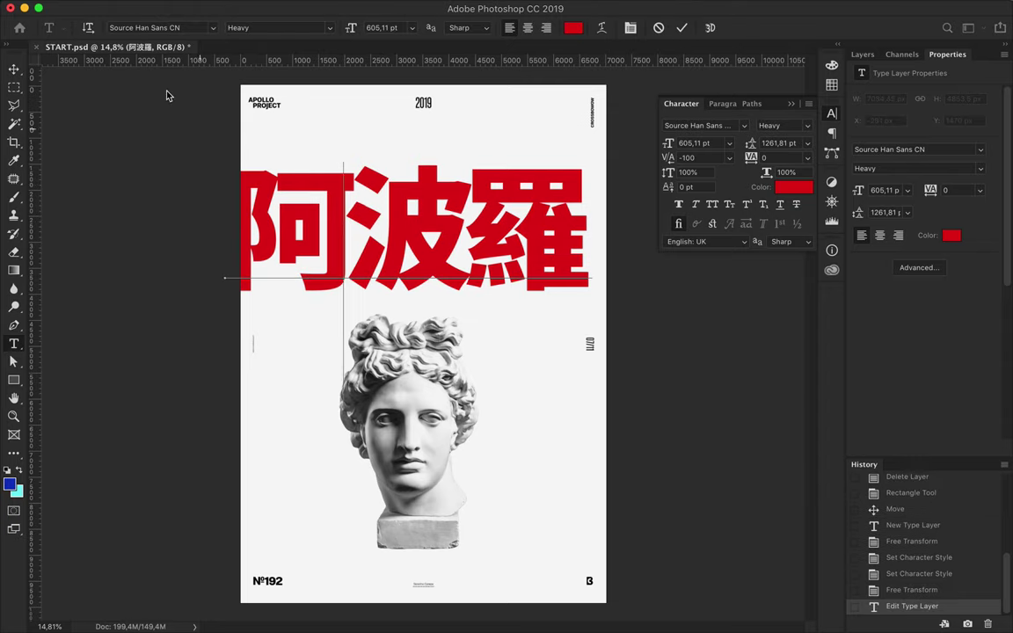
key(ctrl+Return)
- Scale the title to about 107% and place a copy at the poster bottom
key(ctrl+t)
drag(605, 151, 616, 142)
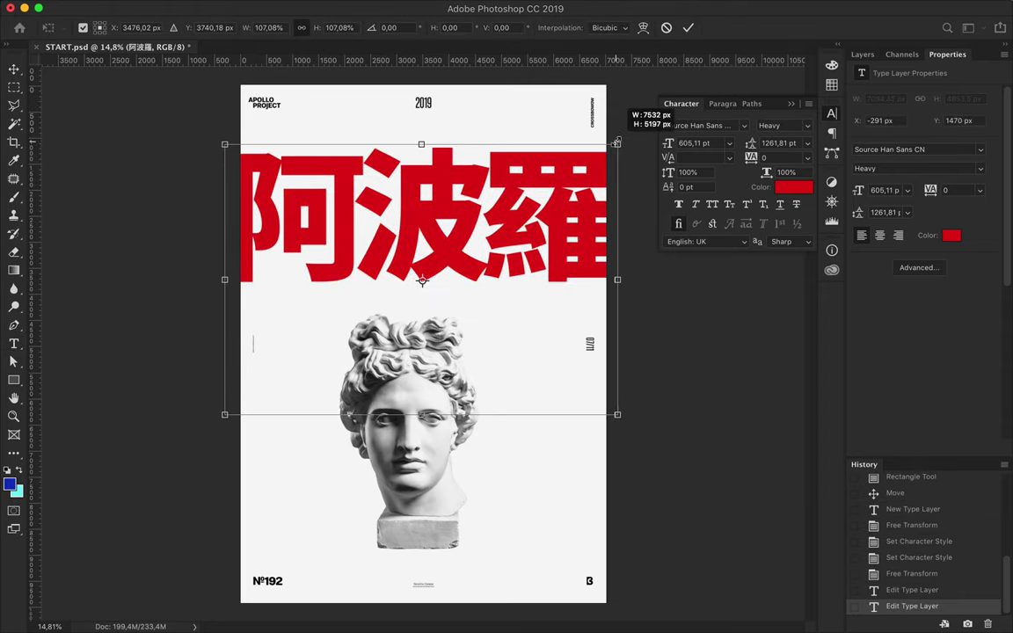
key(Return)
mouse_move(539, 193)
mouse_down()
mouse_move(539, 134)
mouse_move(552, 631)
mouse_up()
- Enlarge the statue to about 176%, move it down, and reorder its copy layer
ctrl+click(409, 414)
key(ctrl+t)
mouse_move(478, 431)
mouse_down()
mouse_move(532, 433)
mouse_move(476, 402)
mouse_up()
key(Return)
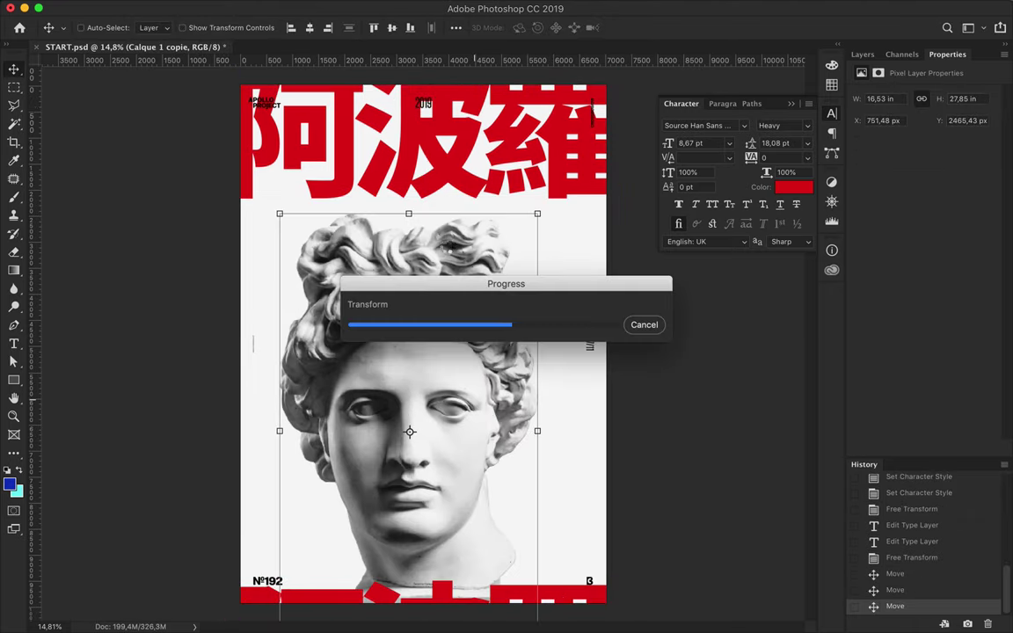
drag(399, 366, 399, 383)
scroll(399, 383, up, 5)
scroll(447, 435, down, 5)
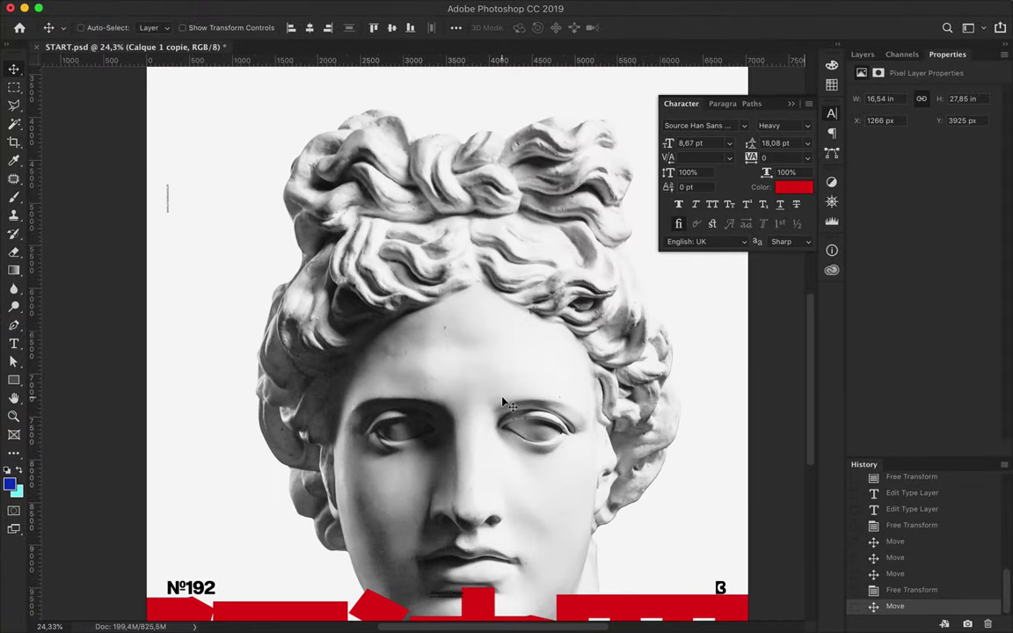
click(864, 54)
drag(942, 205, 943, 202)
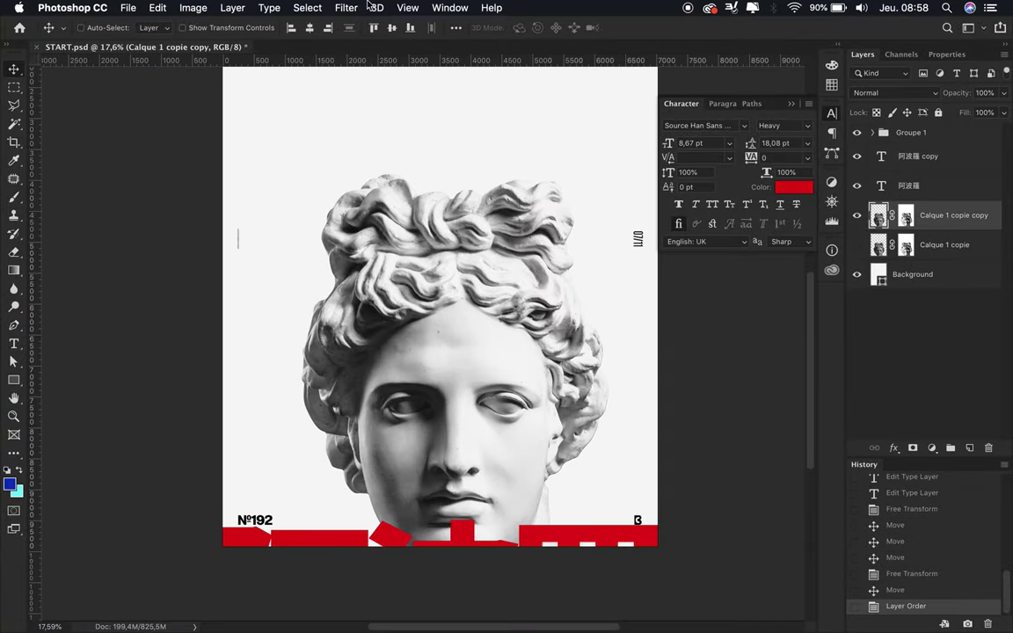
- Apply the Mosaic filter with 198-square cells to the statue copy
click(345, 8)
click(576, 297)
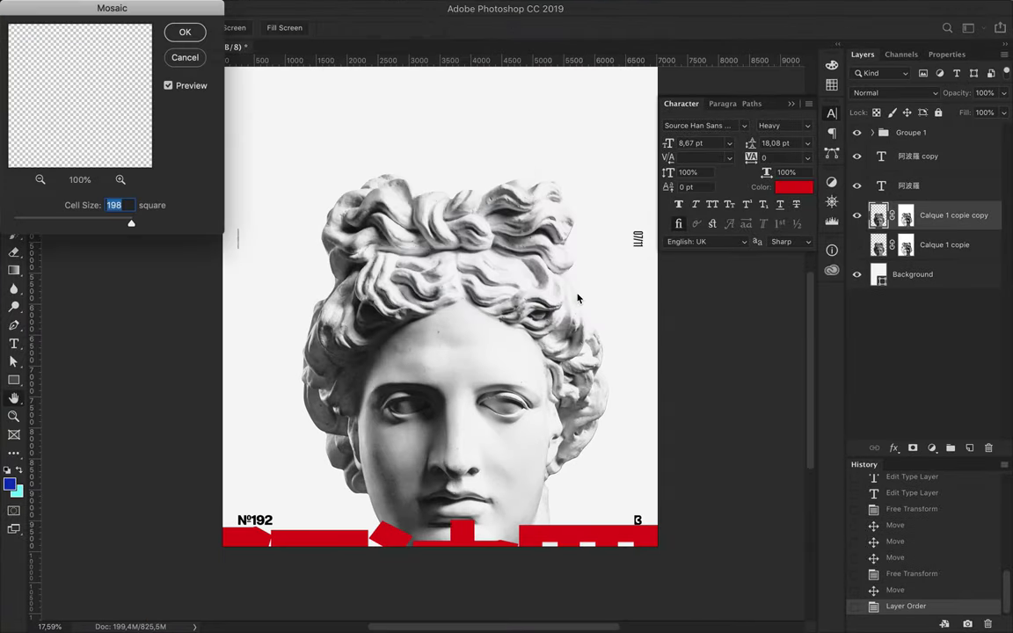
click(185, 33)
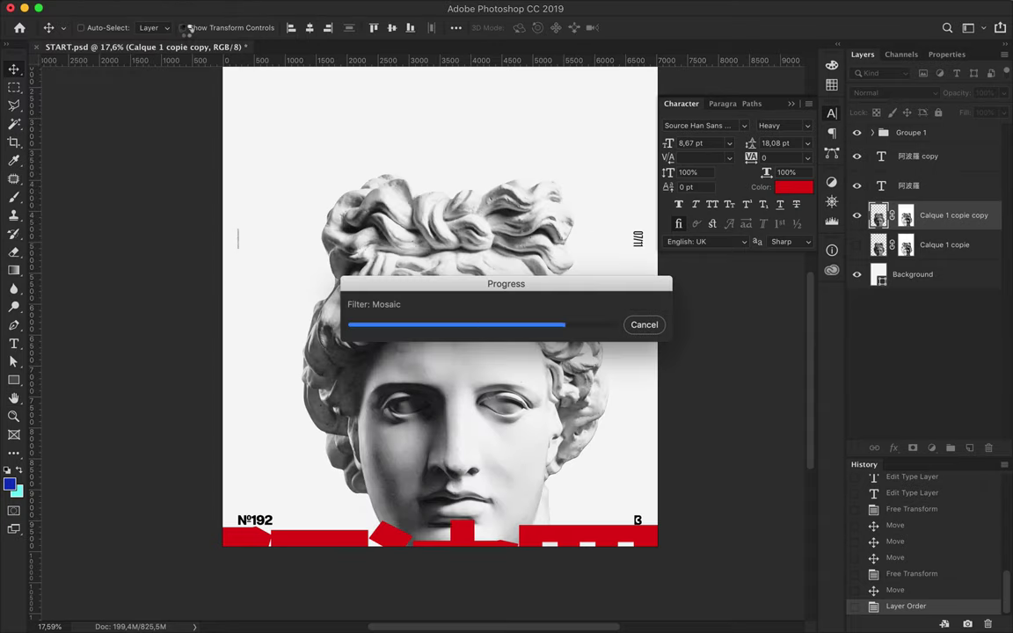
- Enlarge the pixelated statue to about 137% and position it mid-poster
scroll(457, 266, down, 2)
drag(479, 317, 482, 354)
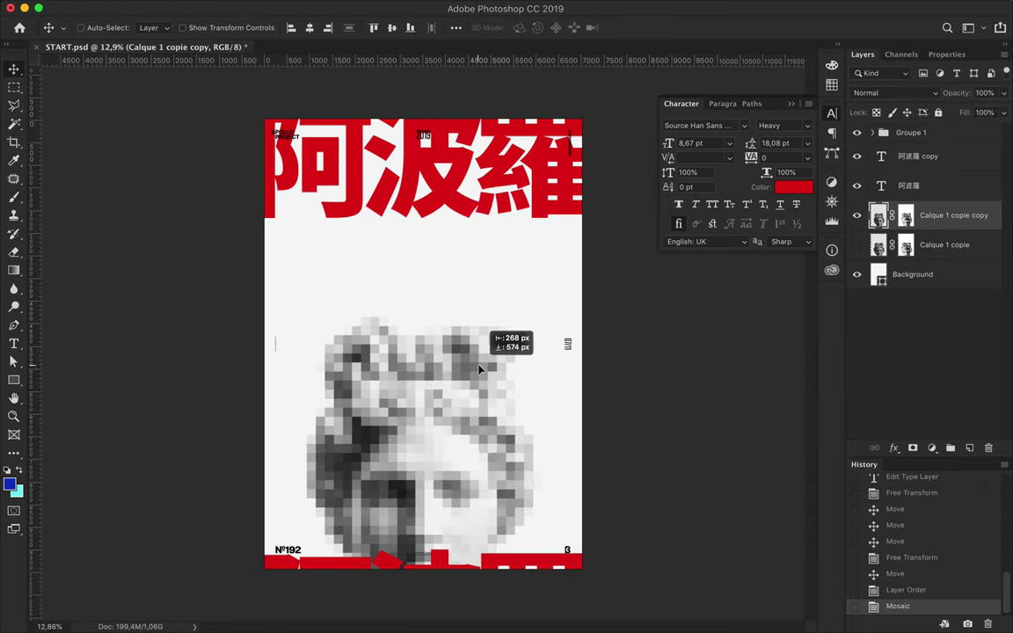
key(ctrl+t)
drag(424, 298, 434, 163)
drag(429, 378, 435, 316)
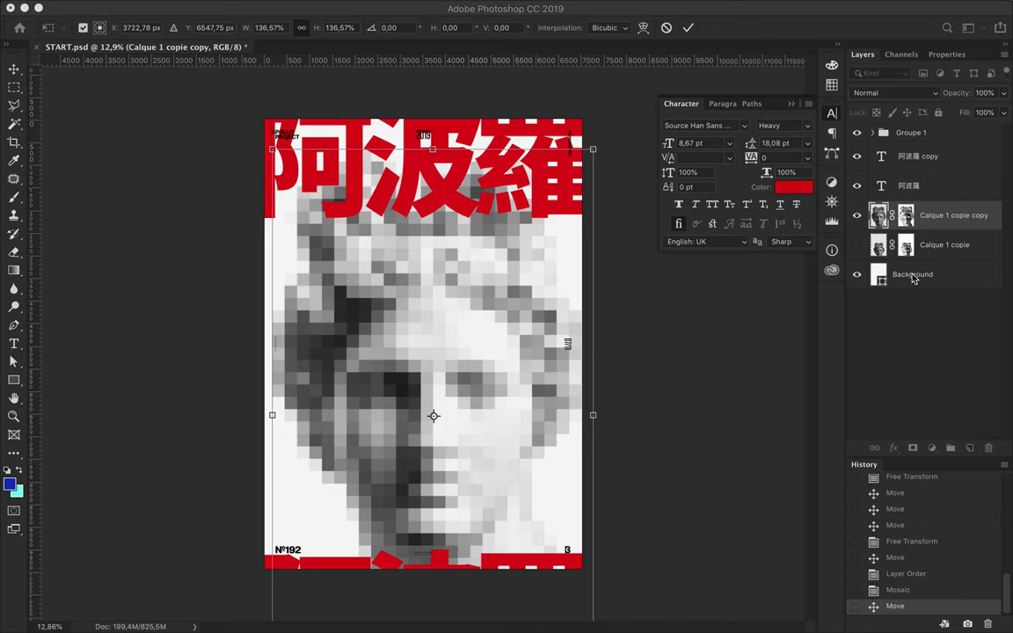
- Change the background shape's fill from white to black
key(Return)
ctrl+click(301, 293)
key(a)
click(209, 27)
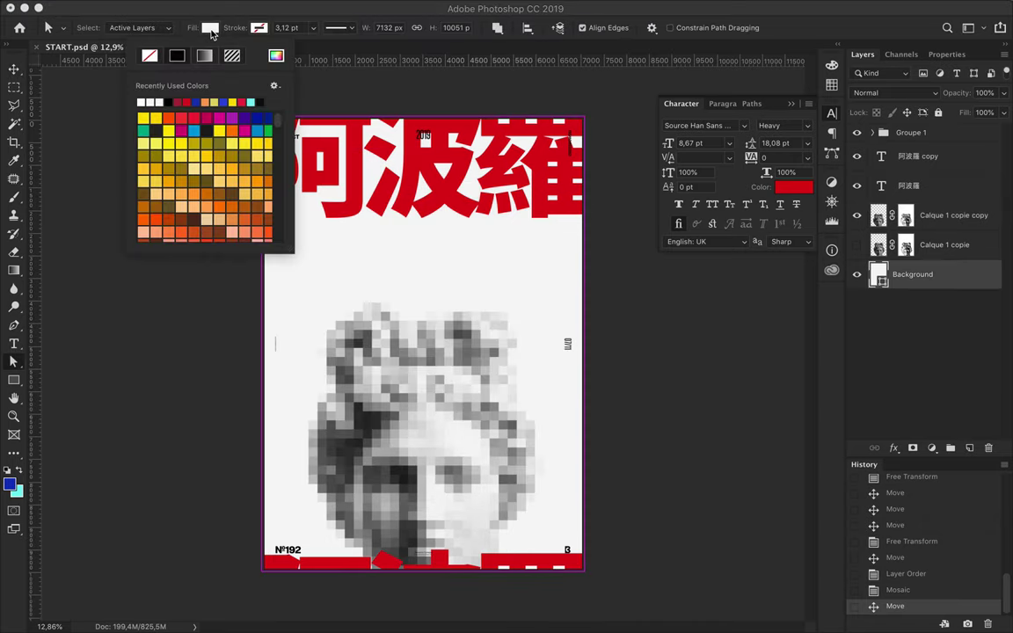
click(140, 102)
key(Return)
key(v)
- Make both 阿波羅 title layers white and reset default colours
ctrl+click(553, 171)
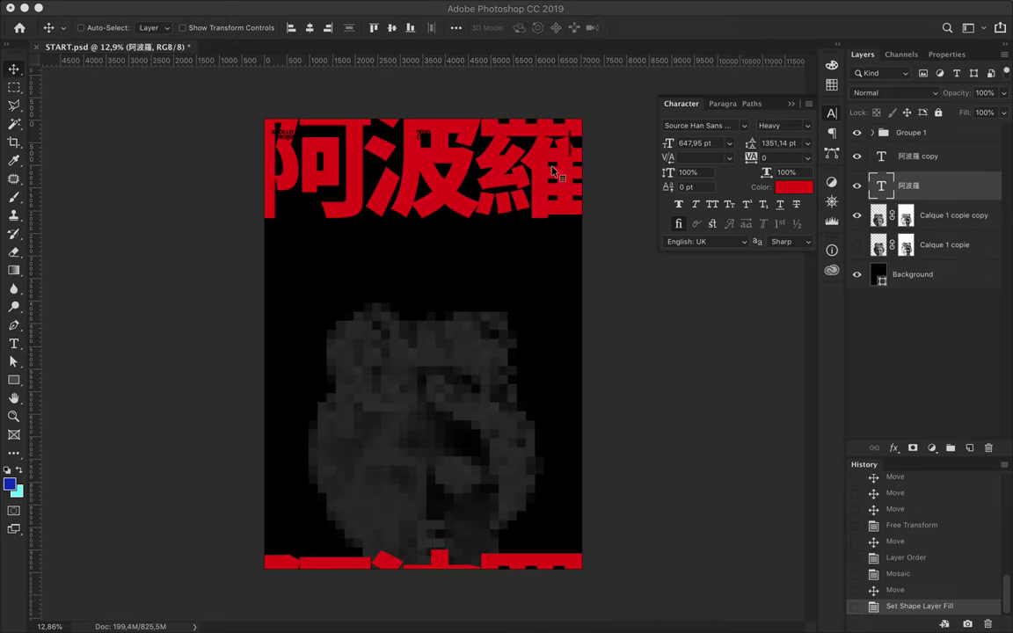
shift+click(911, 166)
key(a)
key(t)
click(794, 187)
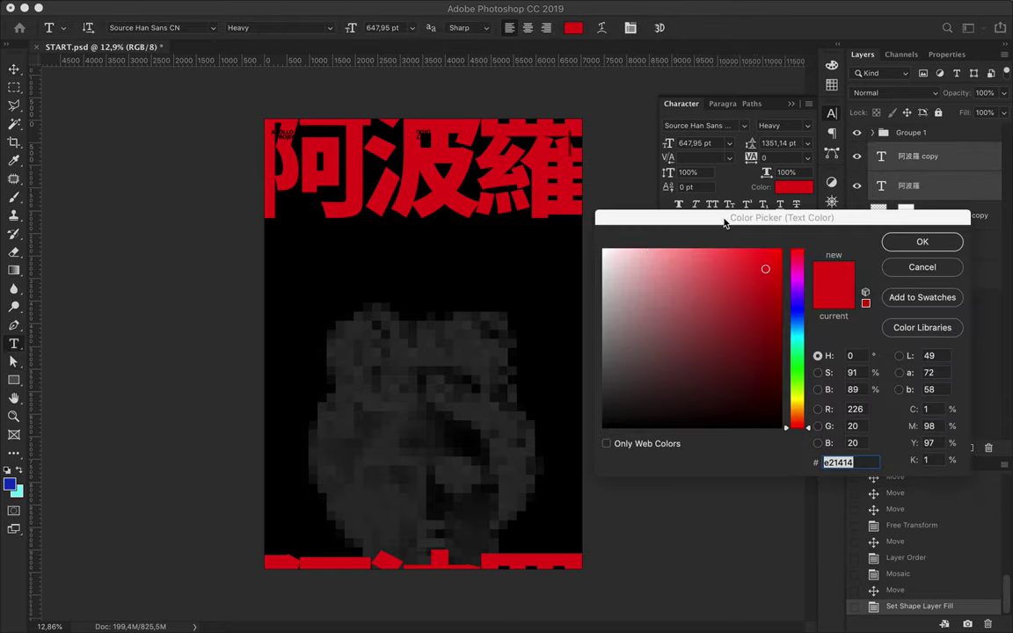
key(Return)
key(v)
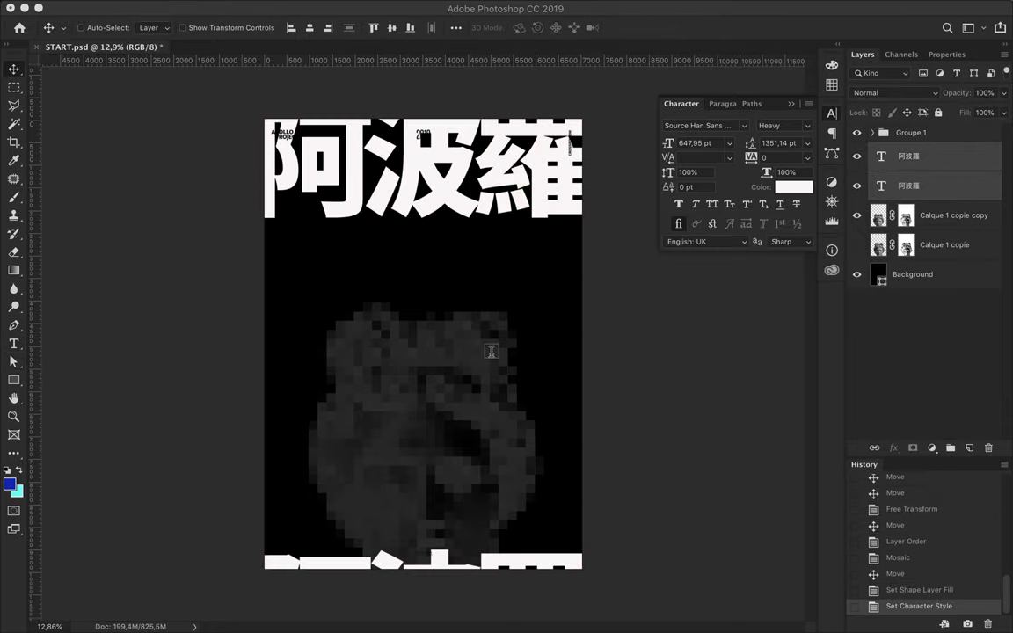
key(d)
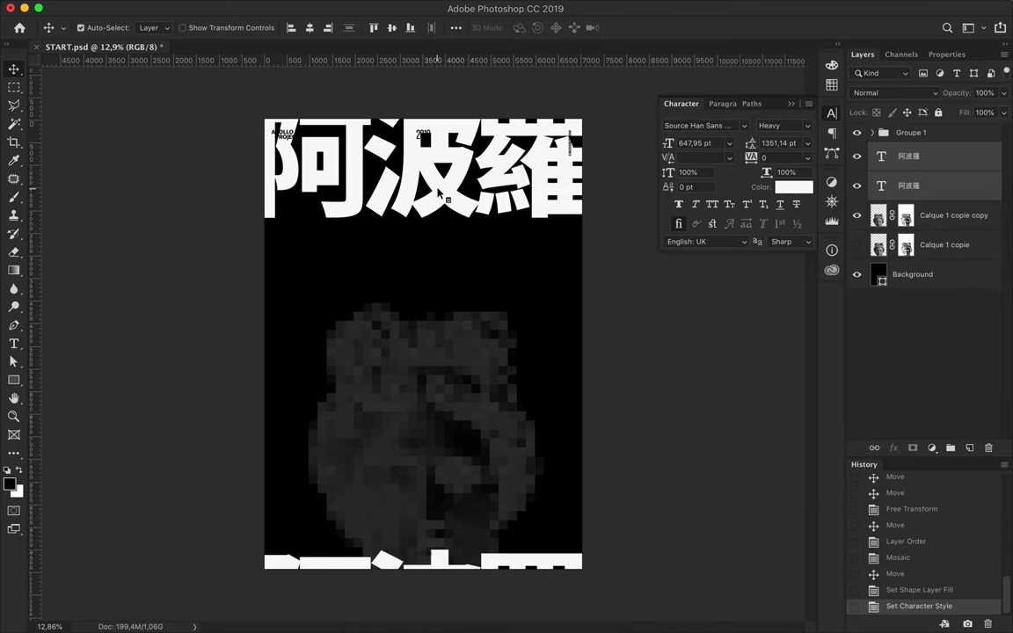
- Nudge the headline down and set the layout text layers in Groupe 1 to white
drag(437, 192, 437, 245)
click(914, 131)
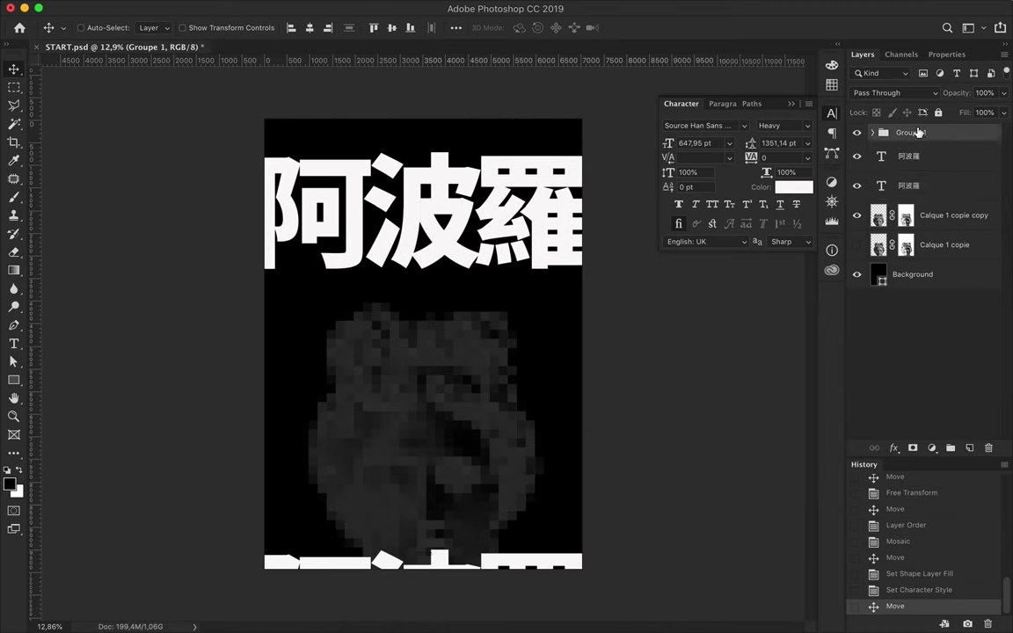
click(873, 132)
shift+click(931, 275)
click(794, 186)
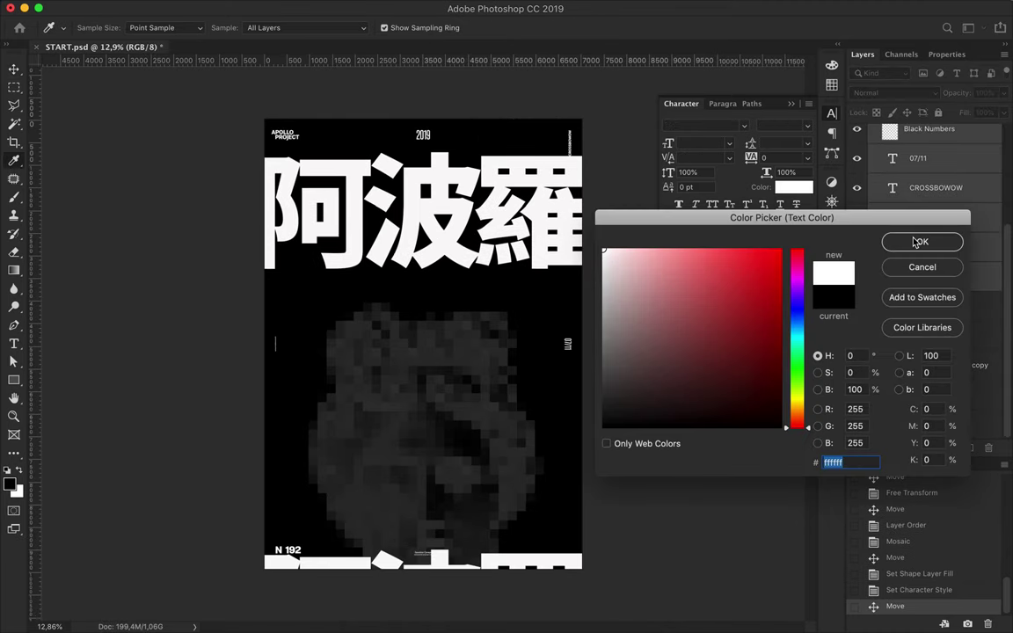
click(910, 242)
- Paint the Black Numbers shape white through its loaded selection, then deselect
ctrl+click(889, 219)
key(b)
key(x)
click(77, 27)
scroll(124, 168, up, 10)
mouse_move(482, 447)
mouse_down()
mouse_move(547, 542)
mouse_move(630, 562)
mouse_up()
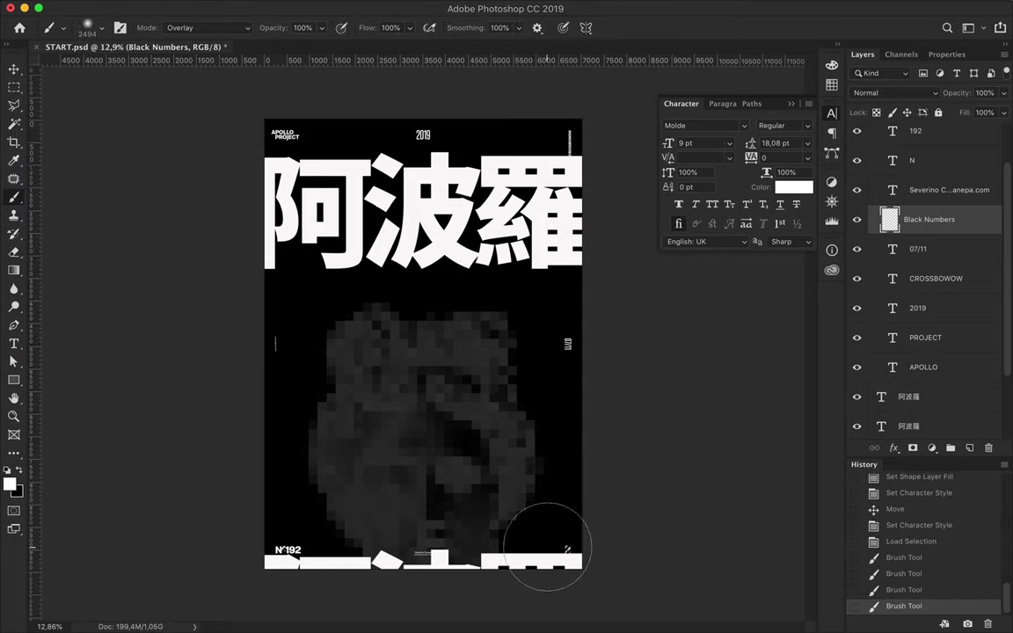
key(v)
key(m)
key(ctrl+d)
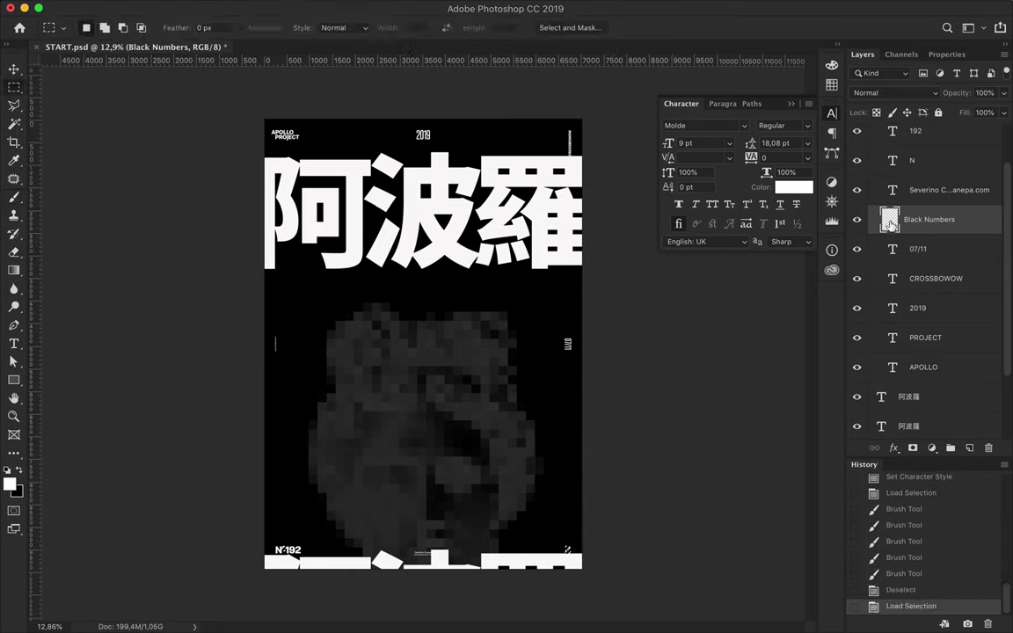
- Brush white over the remaining number mark with Normal blending
key(b)
click(312, 474)
click(77, 27)
click(321, 537)
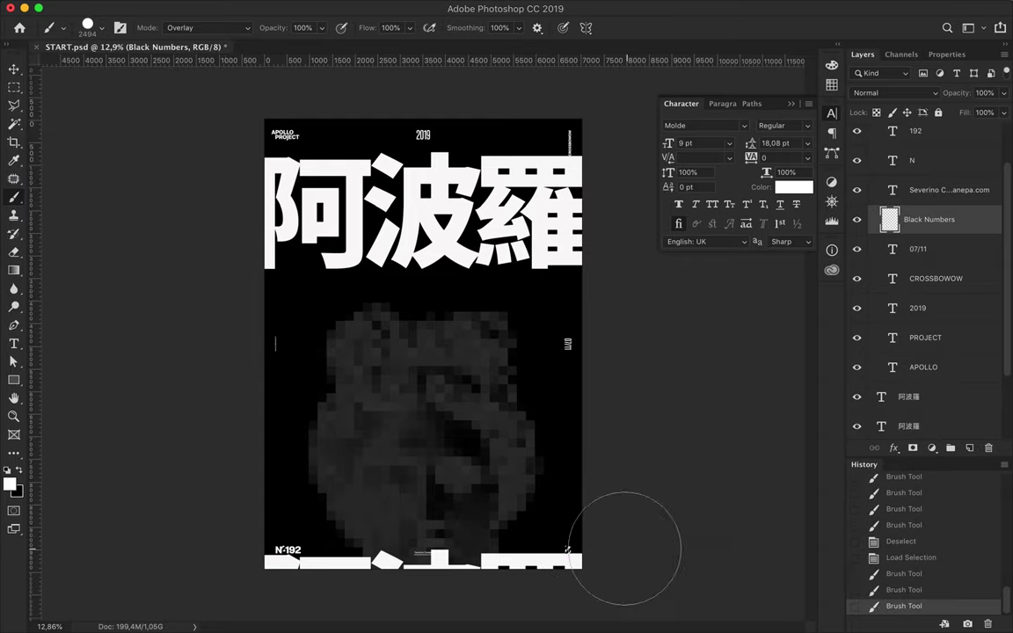
scroll(565, 542, up, 5)
scroll(599, 528, down, 5)
click(208, 27)
click(181, 17)
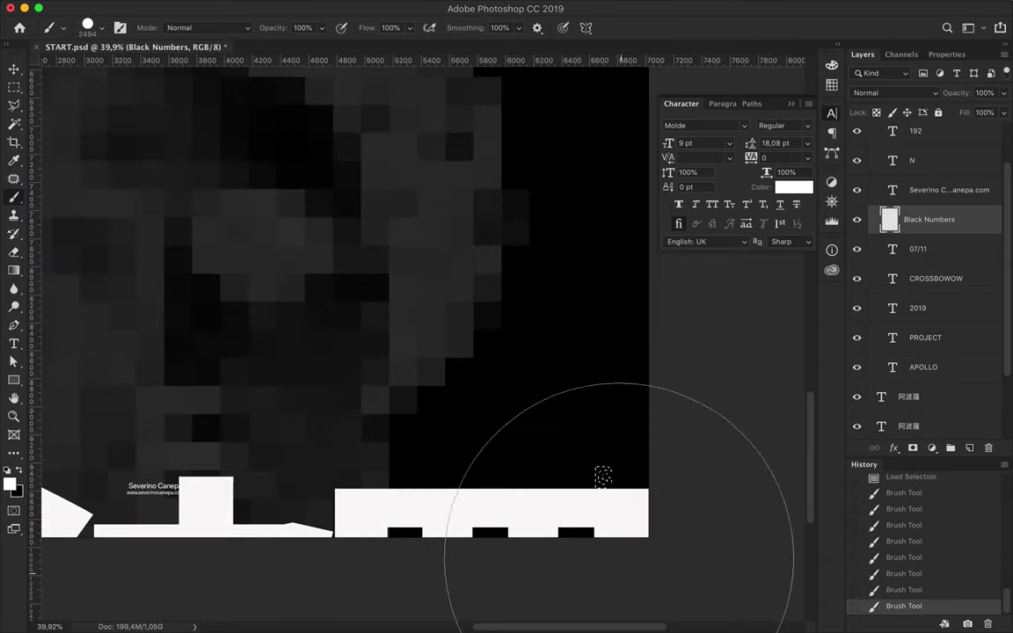
scroll(602, 476, down, 3)
- Regroup the layout layers into Groupe 1 and move the bottom 阿波羅 title up to mid-poster
key(v)
scroll(389, 361, down, 3)
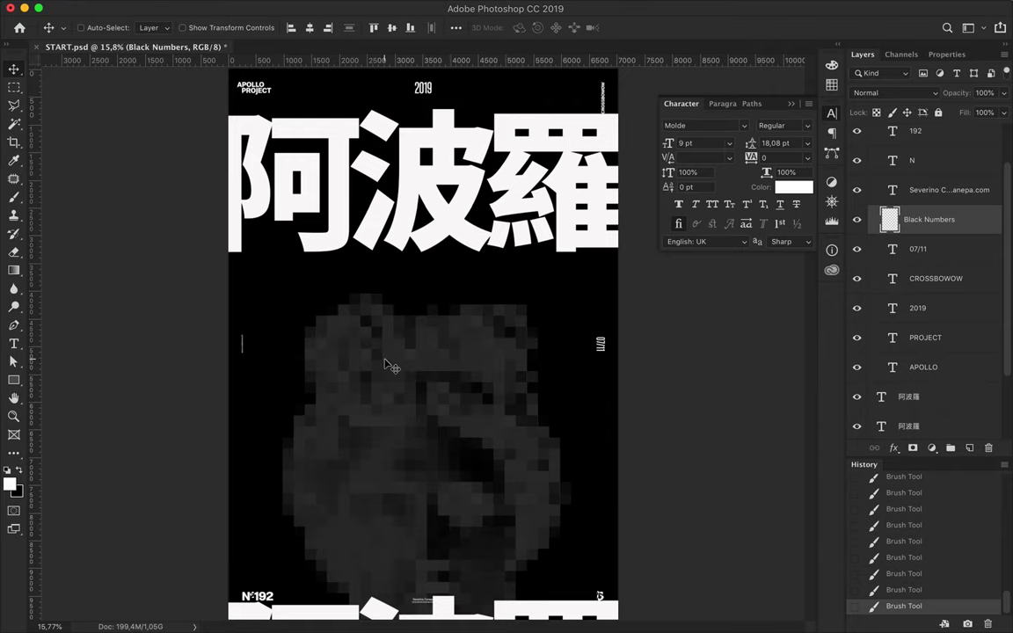
scroll(576, 328, down, 1)
key(ctrl+g)
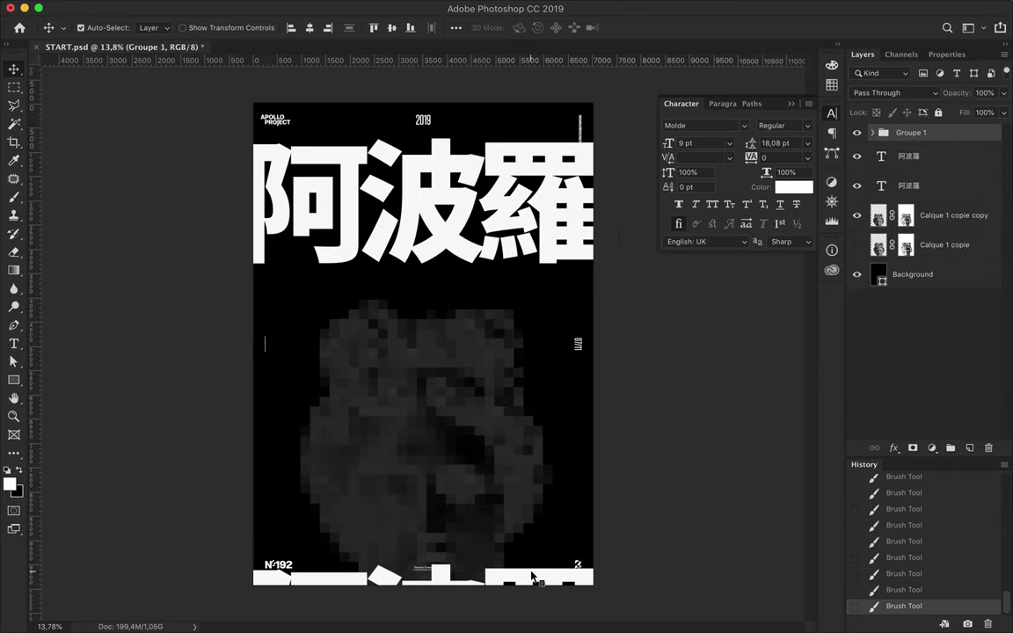
drag(532, 581, 532, 410)
- In the Blue channel, Magic Wand the black background and invert onto the title letters
key(m)
key(ctrl+d)
key(v)
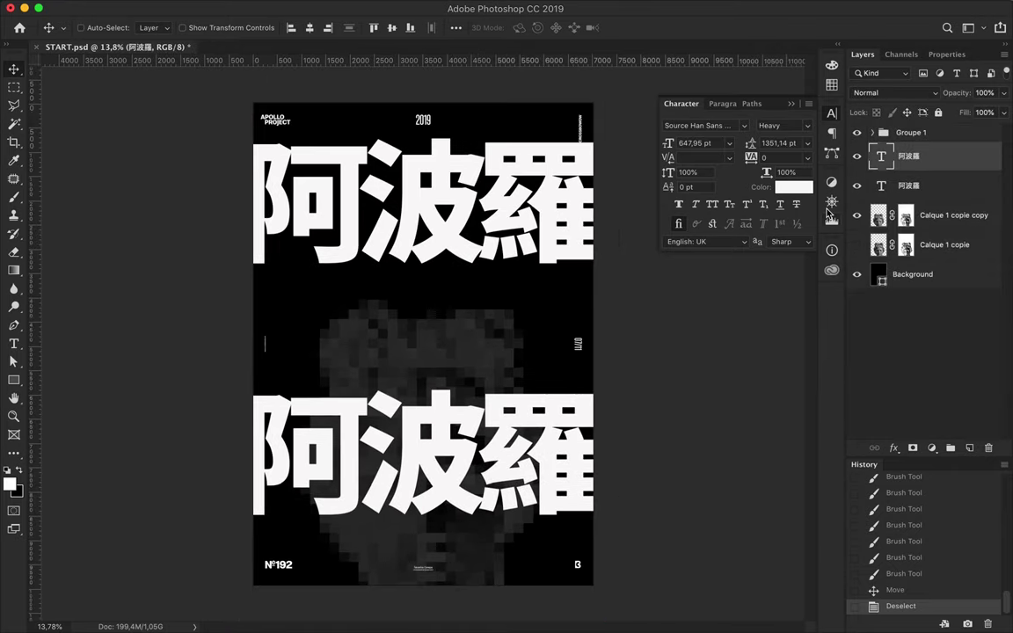
click(901, 55)
click(898, 158)
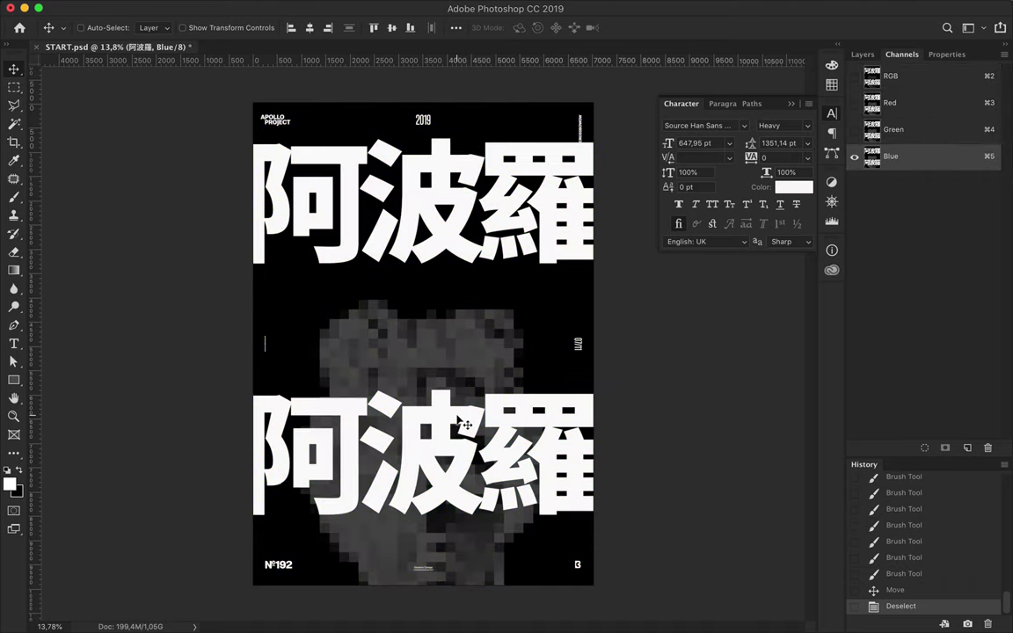
key(w)
click(437, 335)
click(435, 333)
key(ctrl+shift+i)
- Try moving the selected title pixels, dismissing warnings and re-enabling all colour channels
key(v)
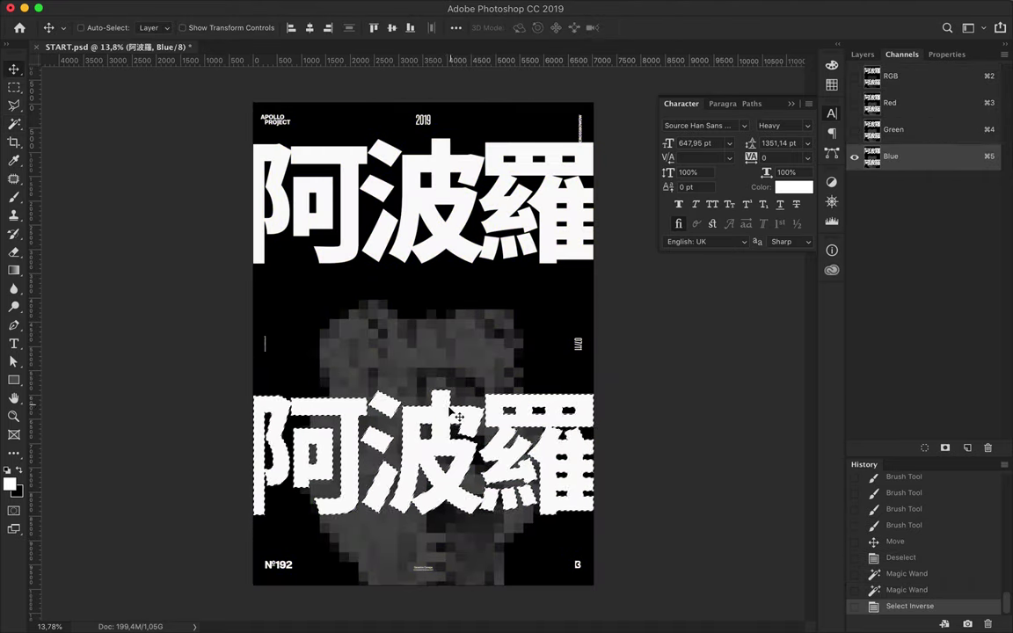
click(458, 417)
key(Return)
click(460, 415)
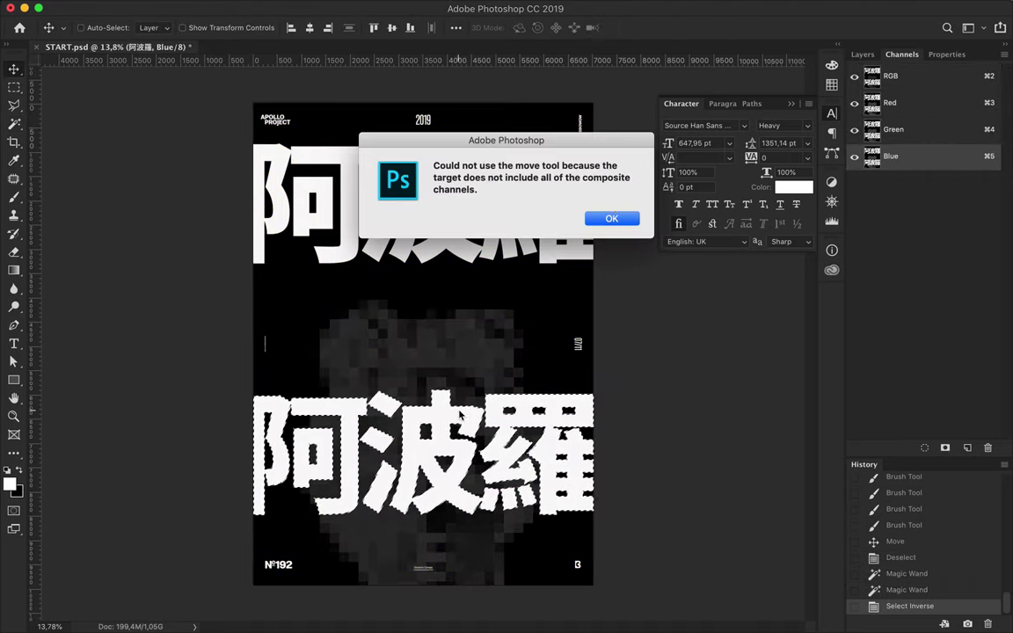
key(Return)
click(501, 371)
key(Return)
click(891, 76)
- Convert the image to CMYK Color, accepting the merge and profile prompts
click(193, 8)
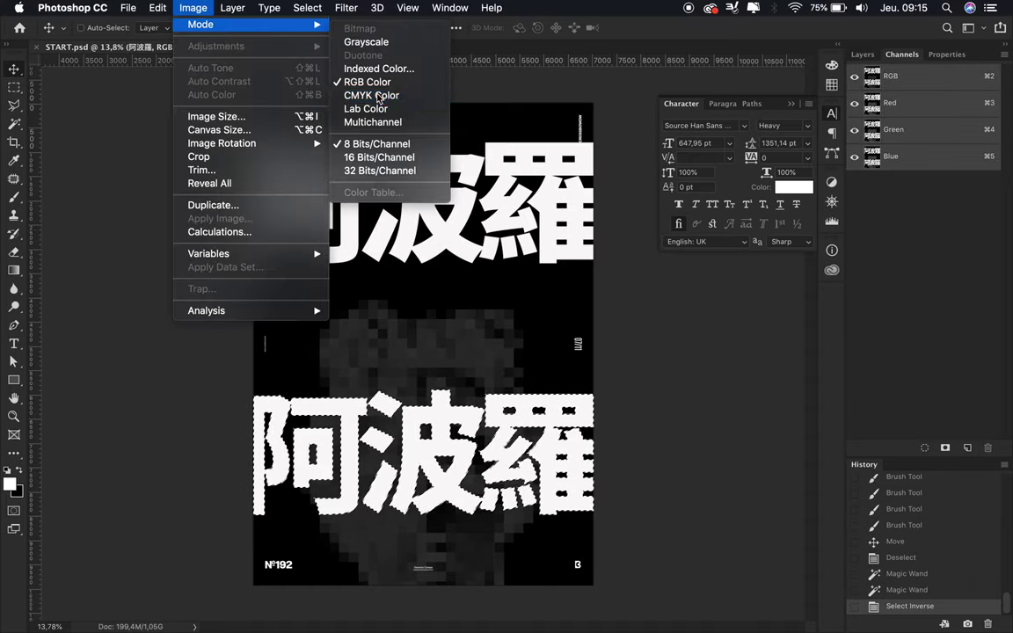
click(378, 96)
click(624, 219)
click(613, 249)
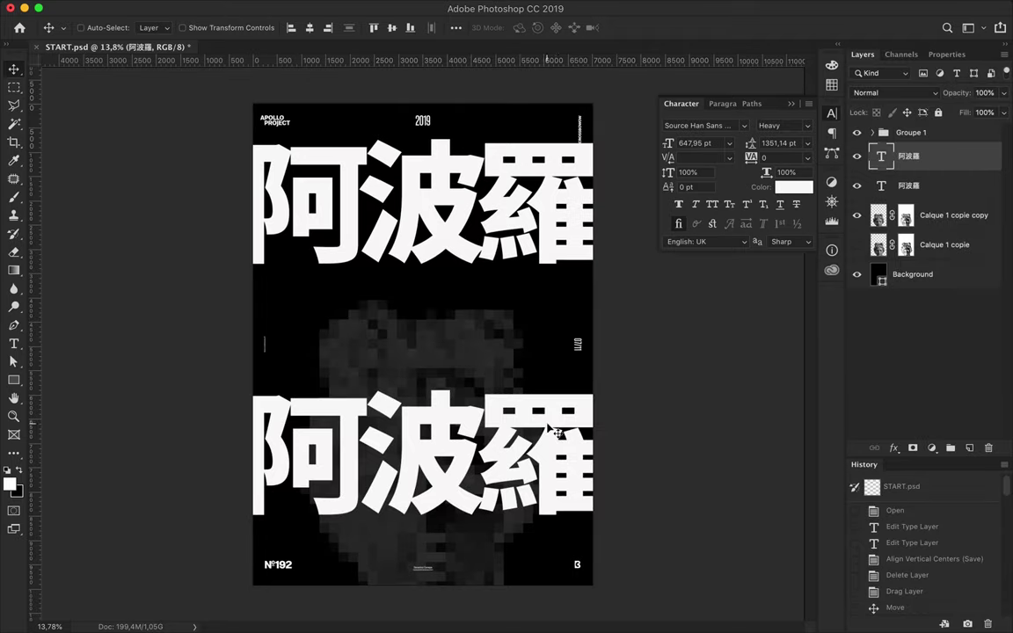
- Scale the lower 阿波羅 title to about 88%, widen its tracking, and move it up-left
key(ctrl+t)
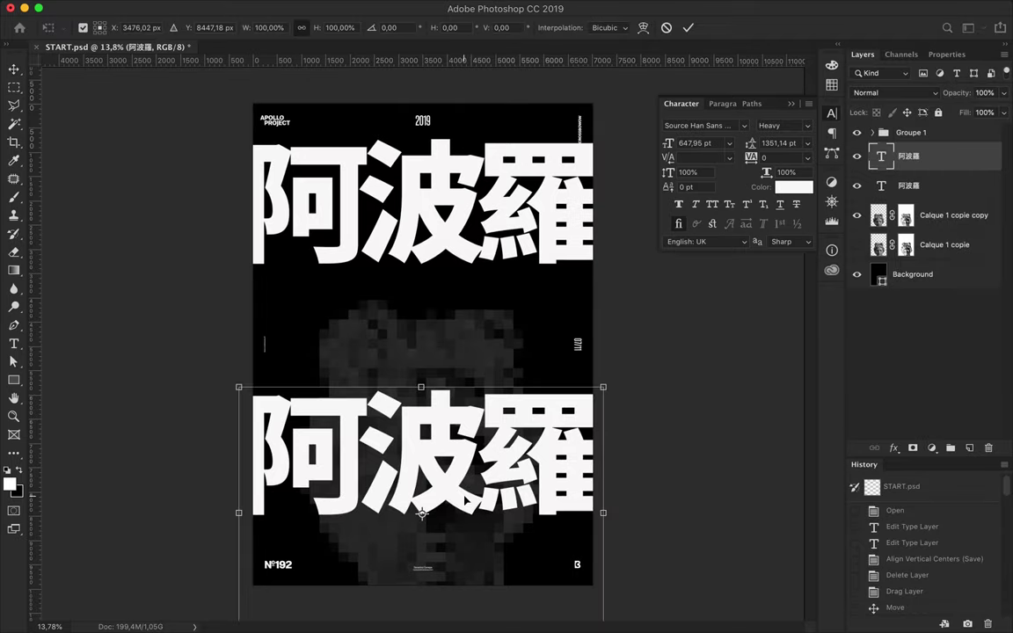
drag(423, 406, 424, 438)
drag(341, 425, 279, 414)
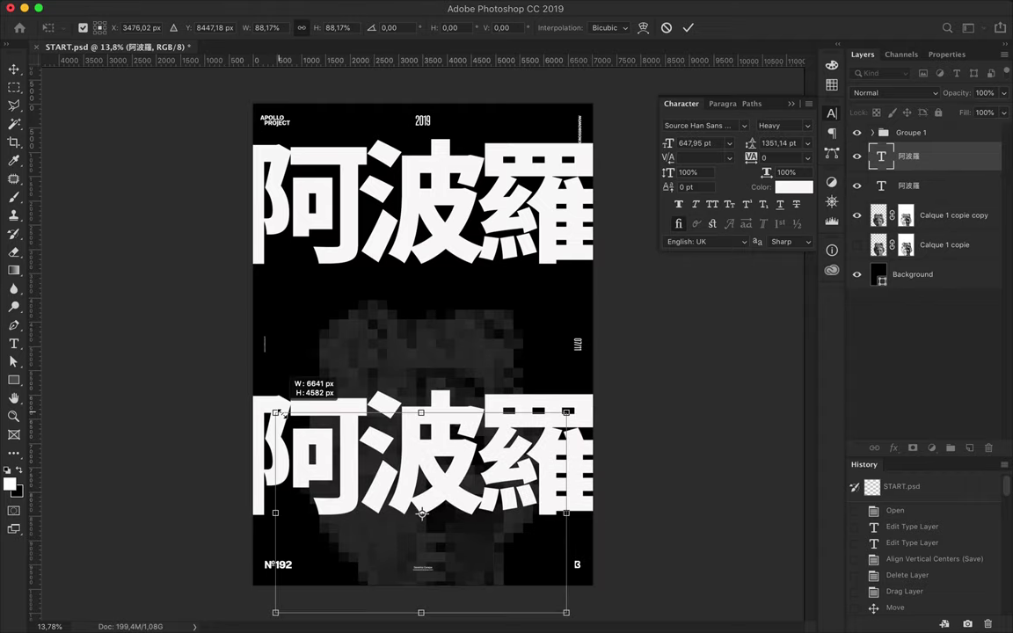
click(711, 158)
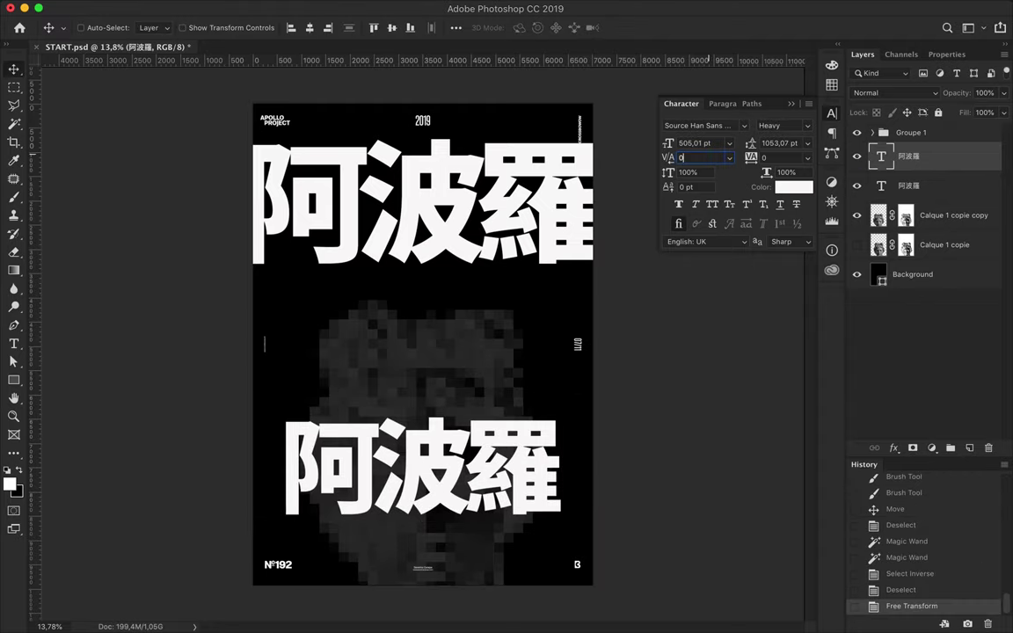
key(Up)
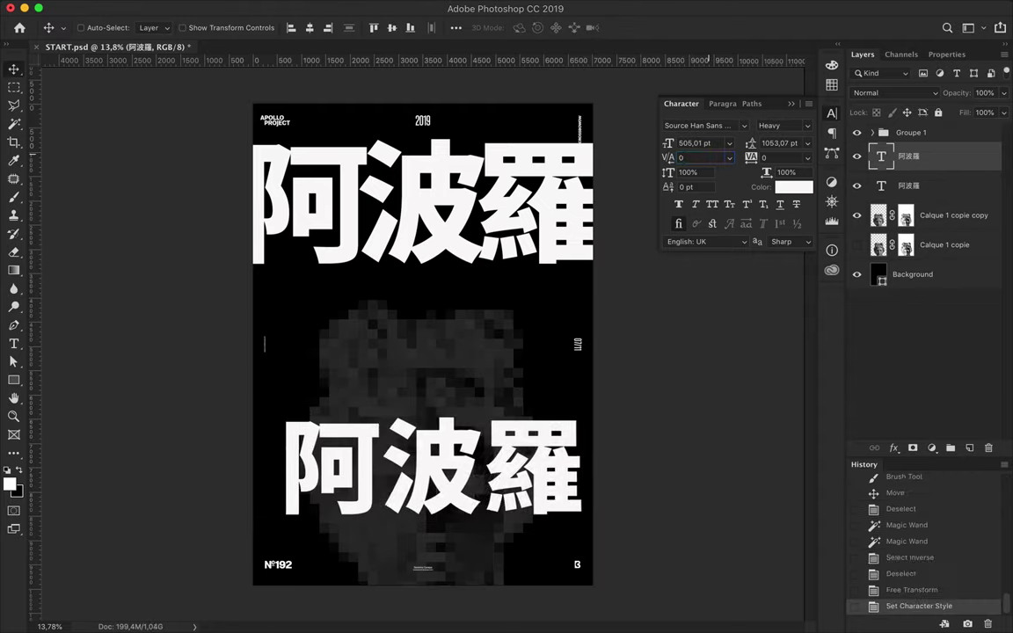
drag(544, 430, 527, 385)
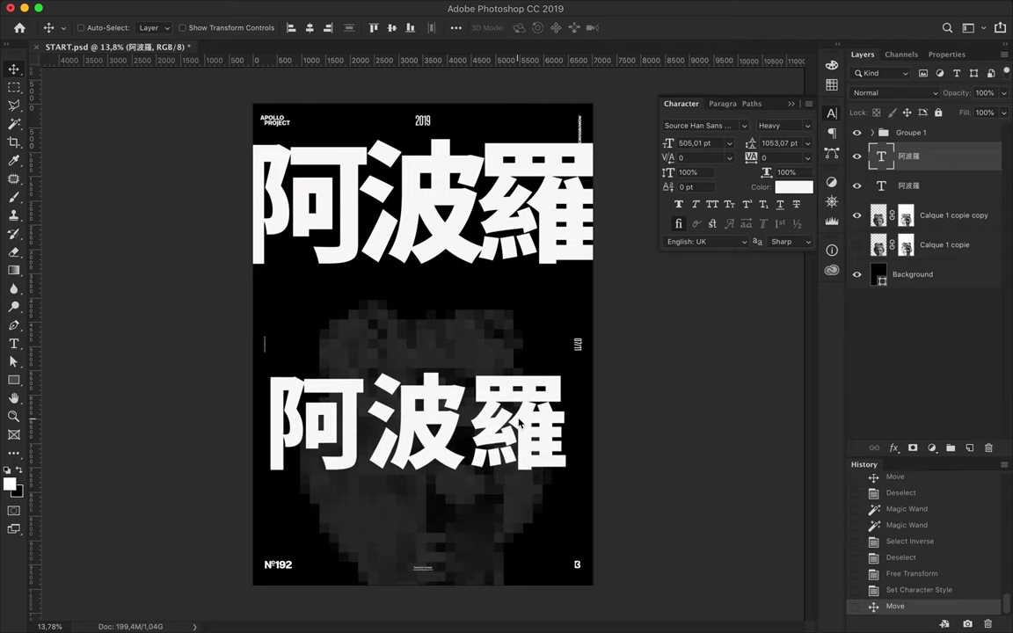
right_click(935, 160)
- Rasterize the lower 阿波羅 title and target the Green channel with all channels visible
click(780, 375)
click(902, 55)
click(890, 130)
click(853, 103)
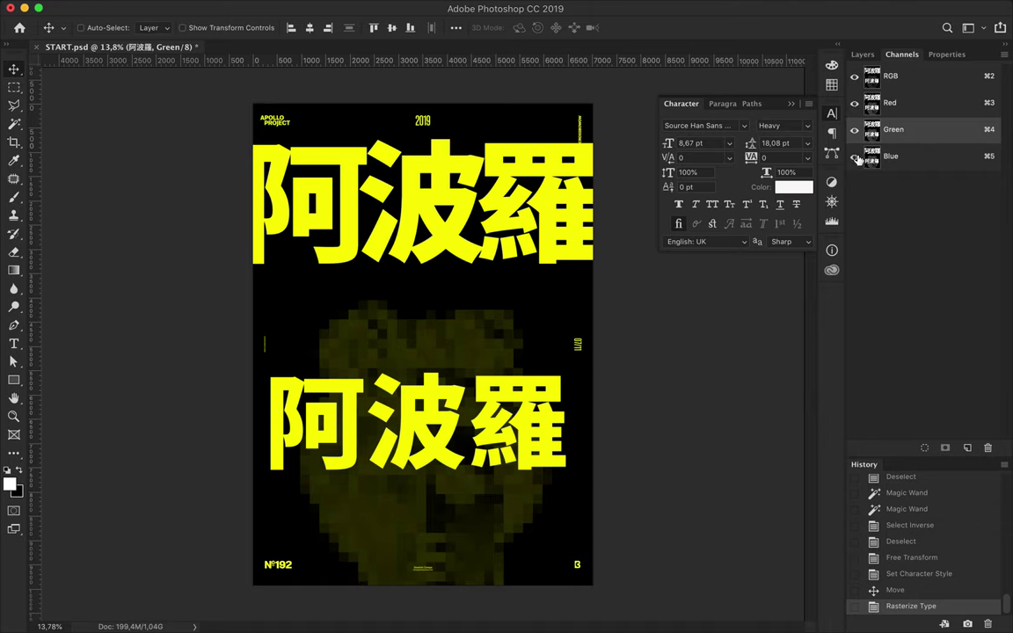
click(853, 156)
- Copy, paste and offset a Green-channel slice of the title to reveal a magenta fringe
key(m)
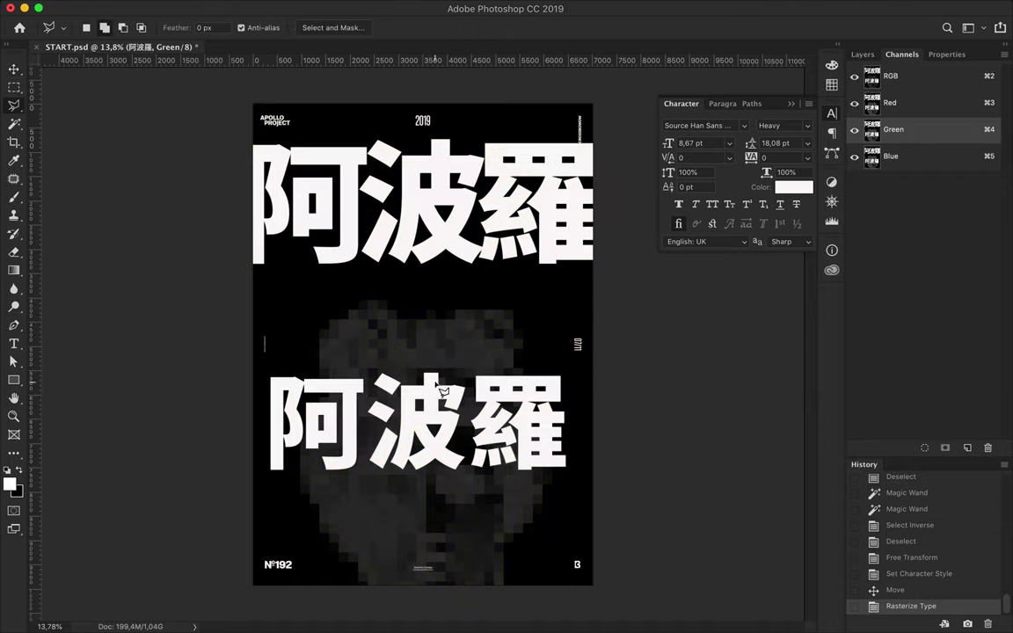
click(266, 482)
key(super+c)
key(super+v)
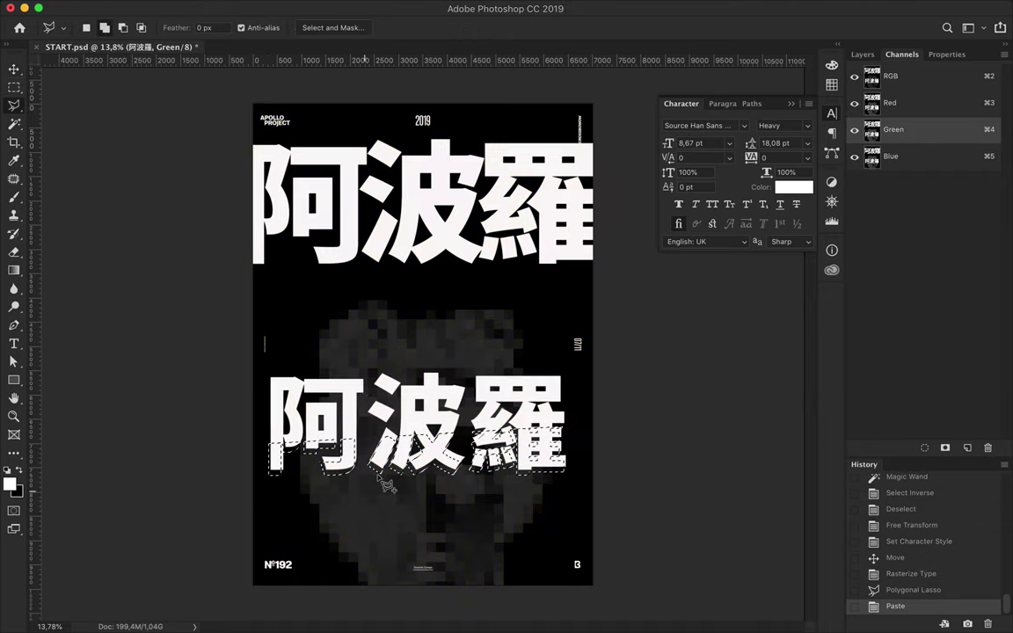
key(super+z)
key(v)
mouse_move(411, 414)
mouse_down()
mouse_move(413, 424)
mouse_move(387, 428)
mouse_up()
- Shift a lassoed band up in the Blue channel to show a yellow fringe
key(l)
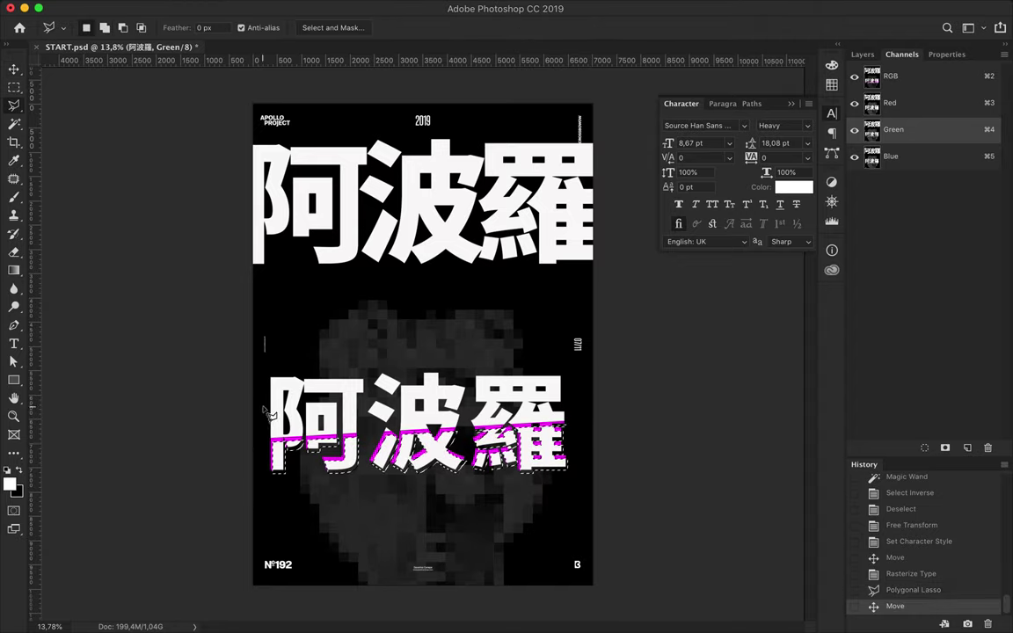
click(262, 424)
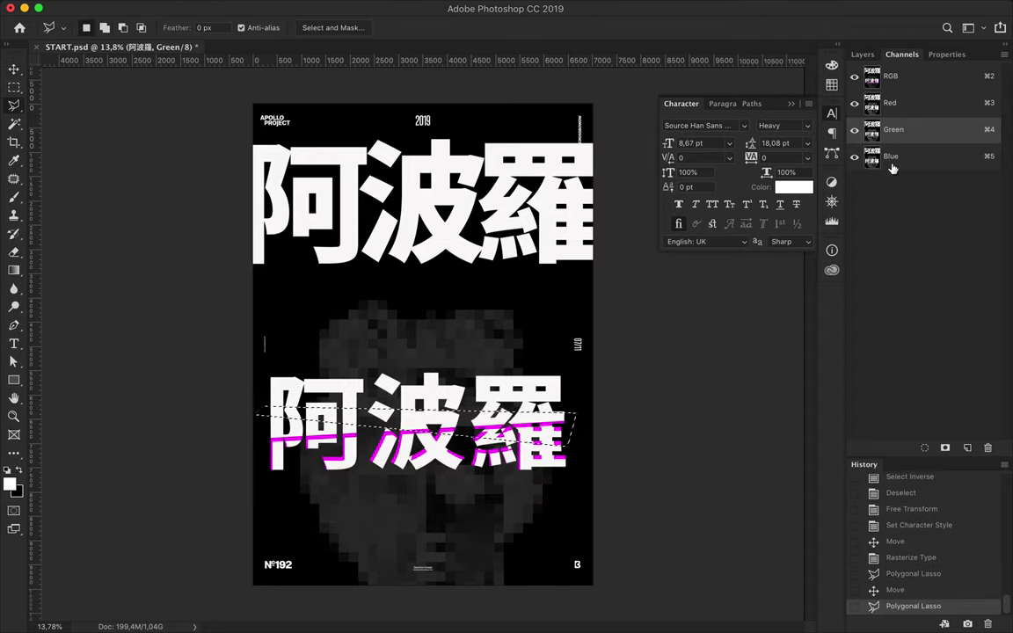
click(890, 156)
key(v)
mouse_move(422, 431)
mouse_down()
mouse_move(422, 420)
mouse_move(506, 387)
mouse_up()
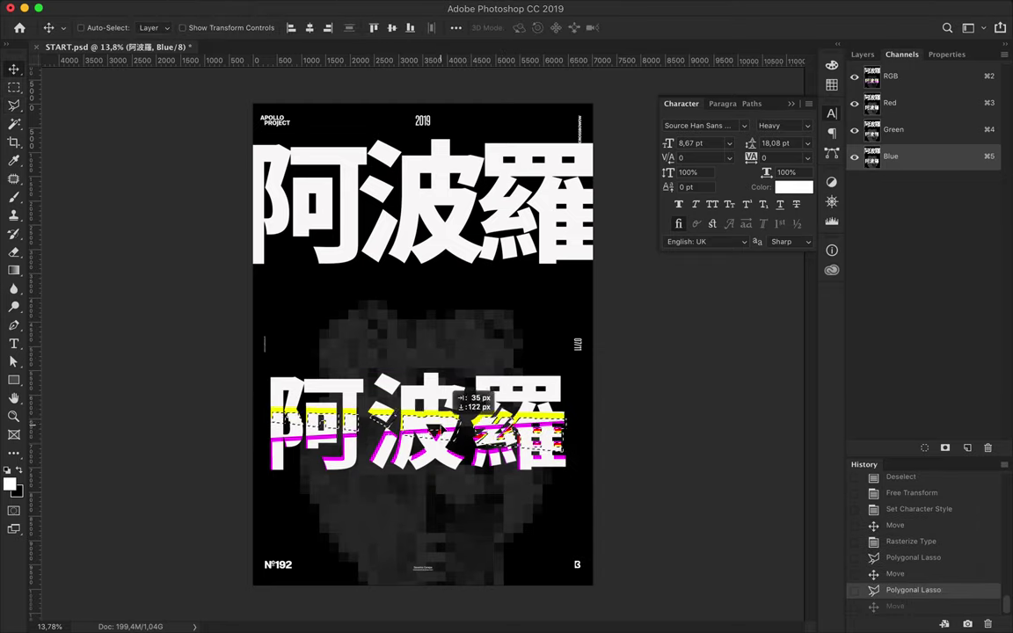
- Offset a lassoed Red-channel band of the title to show a cyan fringe
key(super+3)
key(l)
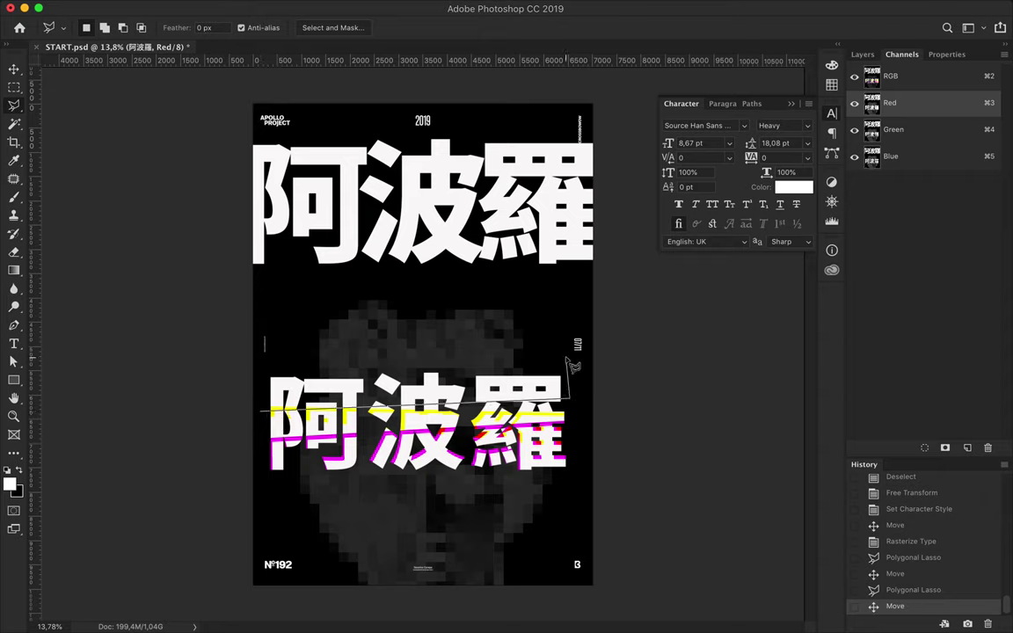
click(267, 419)
key(v)
drag(445, 367, 445, 376)
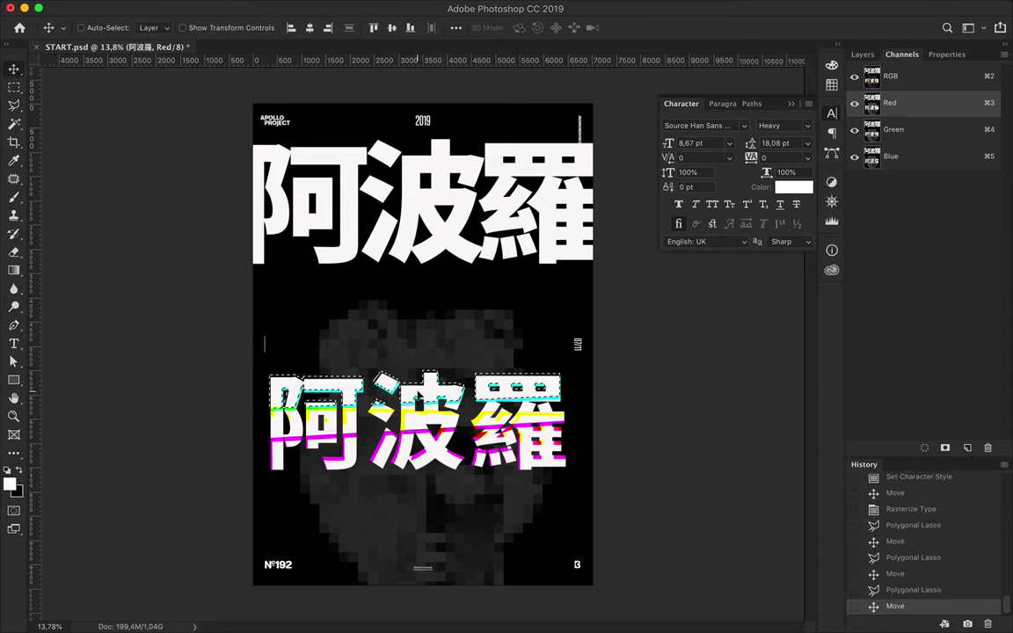
key(m)
- On the Green channel, try gradients fading the letters' base from white to magenta, then undo
key(super+d)
scroll(446, 376, up, 2)
key(super+4)
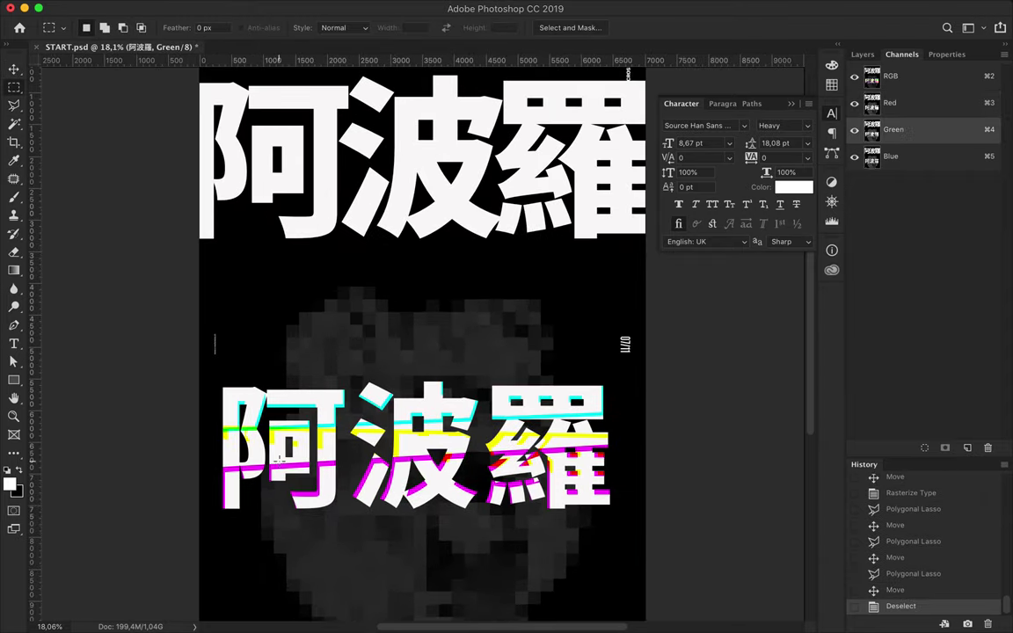
key(g)
drag(312, 429, 326, 456)
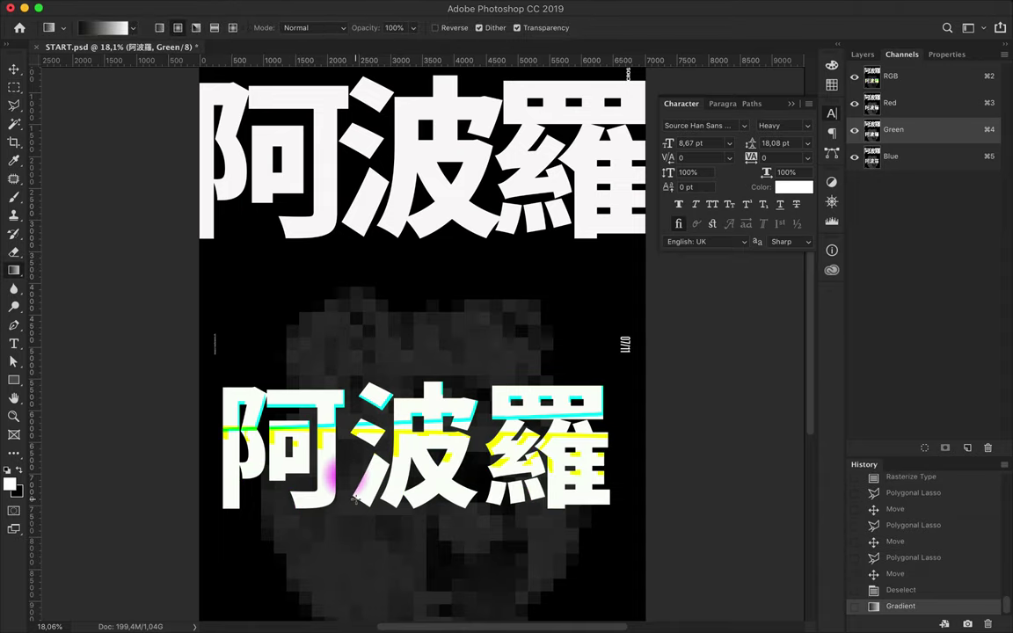
key(super+z)
mouse_move(425, 473)
mouse_down()
mouse_move(415, 480)
mouse_move(410, 459)
mouse_up()
key(super+z)
key(super+z)
- Move the 阿波羅 copy layer to the top and target the Green channel
key(v)
click(863, 54)
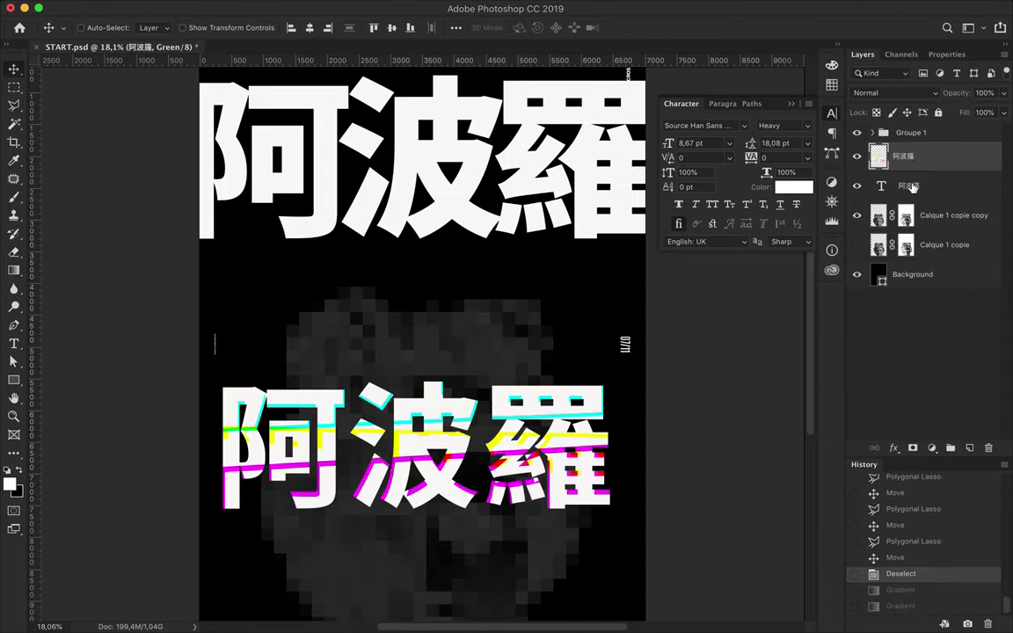
drag(908, 185, 886, 92)
click(901, 54)
click(893, 129)
click(853, 77)
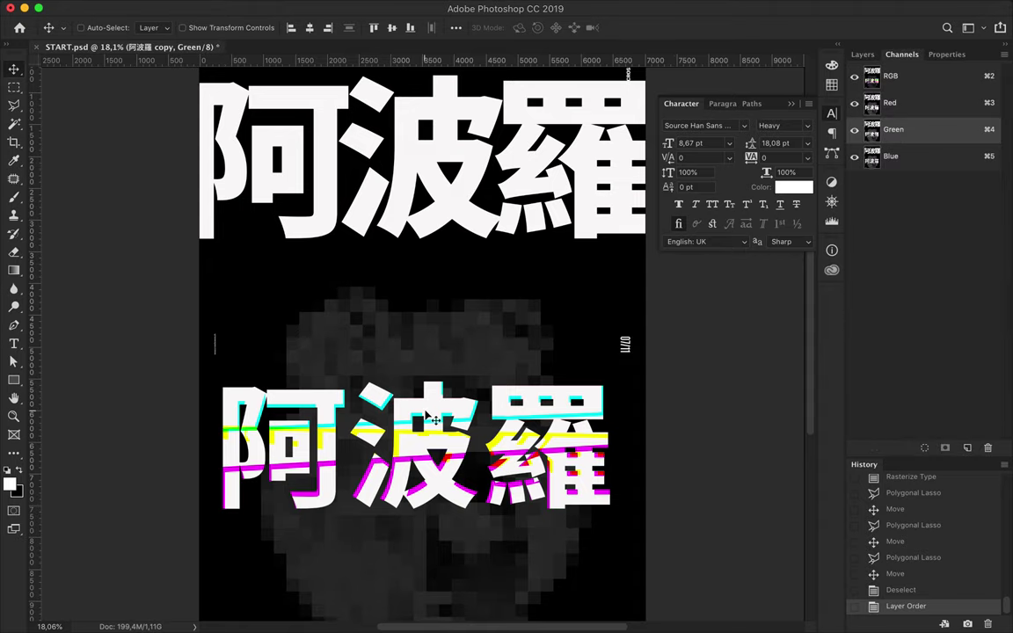
- Try magenta-fade gradients on the Green and Blue channels, then undo them
key(g)
mouse_move(390, 386)
mouse_down()
mouse_move(390, 417)
mouse_move(417, 423)
mouse_up()
click(890, 103)
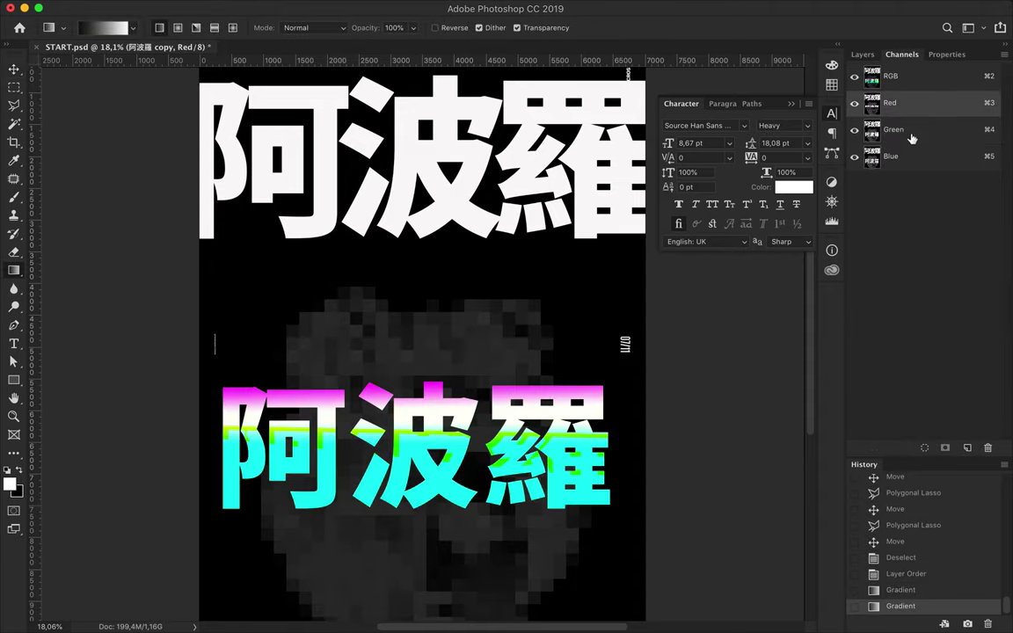
click(891, 156)
drag(378, 385, 380, 420)
key(super+alt+z)
key(super+alt+z)
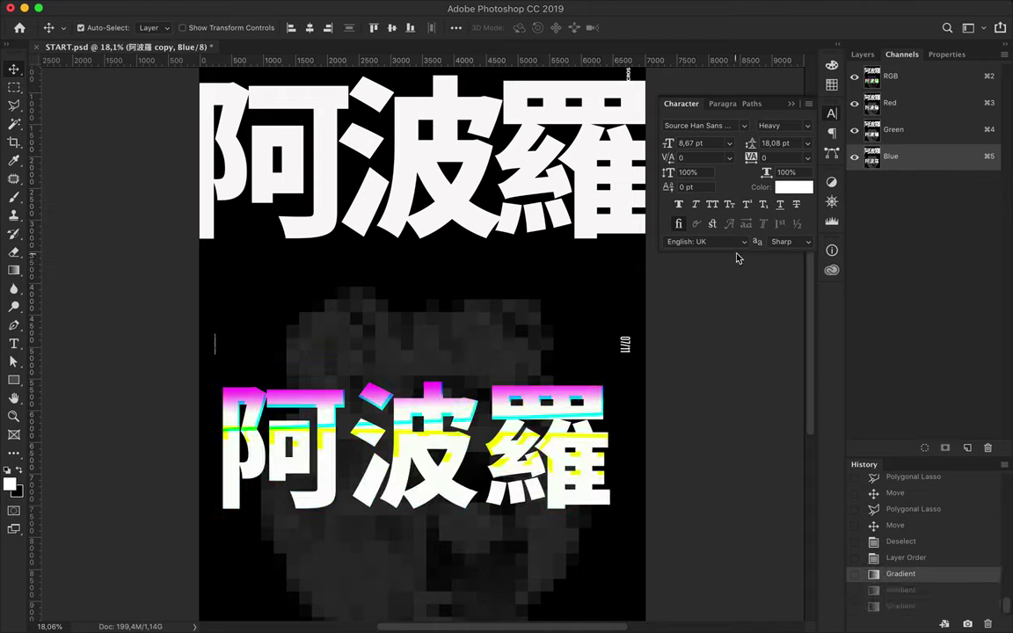
key(super+alt+z)
- Offset the bottom-right corner of 羅 and, in the Green channel, the top of 波
key(m)
drag(542, 387, 622, 525)
drag(578, 485, 620, 515)
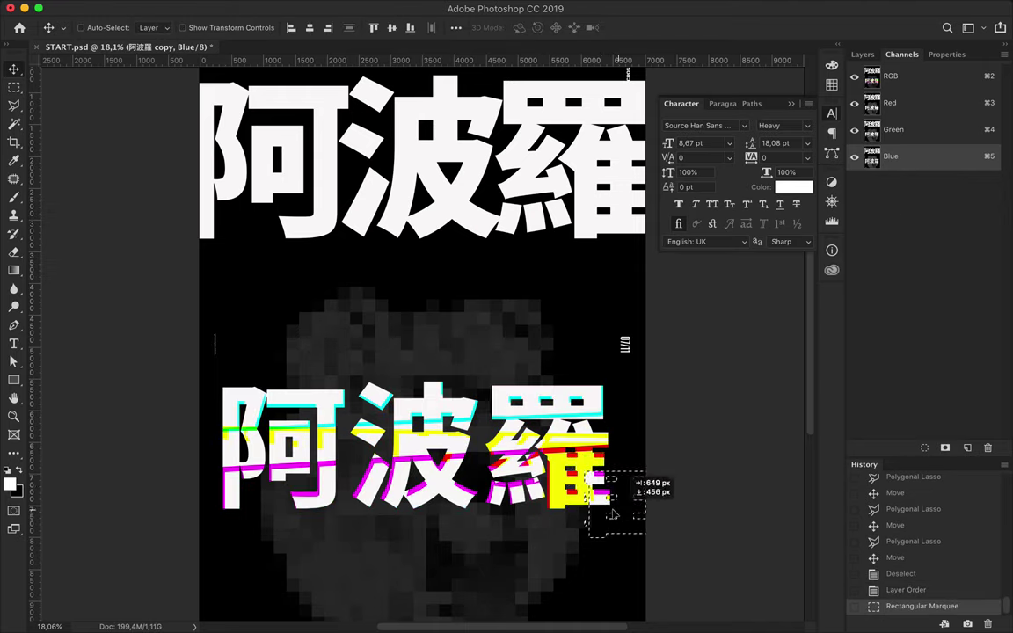
click(894, 129)
key(m)
drag(355, 361, 479, 389)
key(v)
drag(417, 377, 425, 401)
- Shift a vertical Red-channel strip of 阿 slightly right, then deselect
key(m)
drag(213, 361, 264, 515)
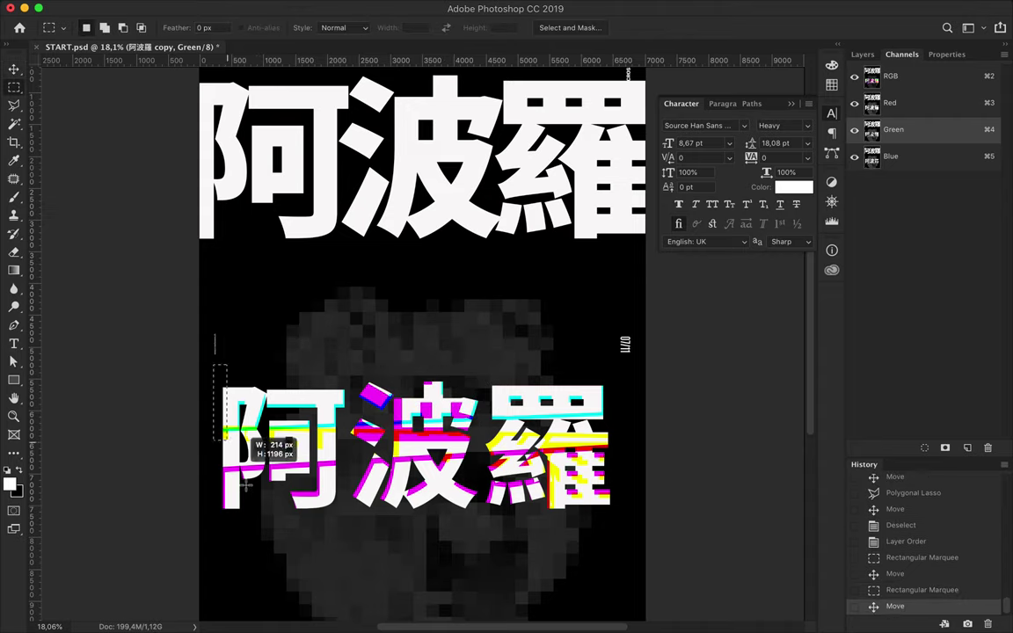
click(889, 103)
drag(249, 378, 249, 374)
key(v)
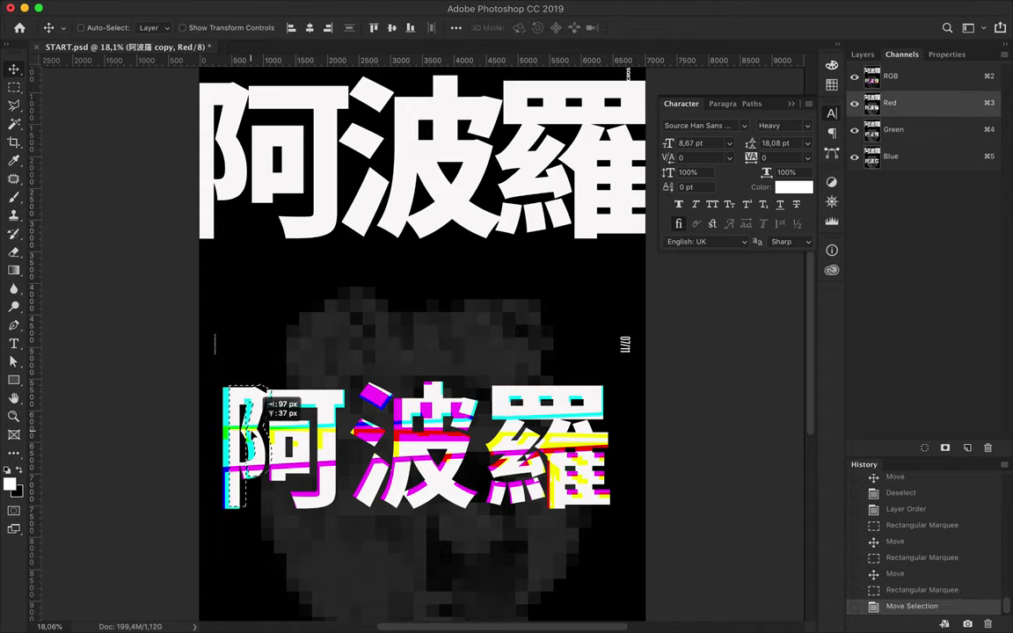
drag(246, 423, 251, 423)
key(m)
key(ctrl+d)
- Cut a diagonal Red-channel slice across 阿 and 波, paste it and offset it
key(l)
click(256, 380)
click(279, 381)
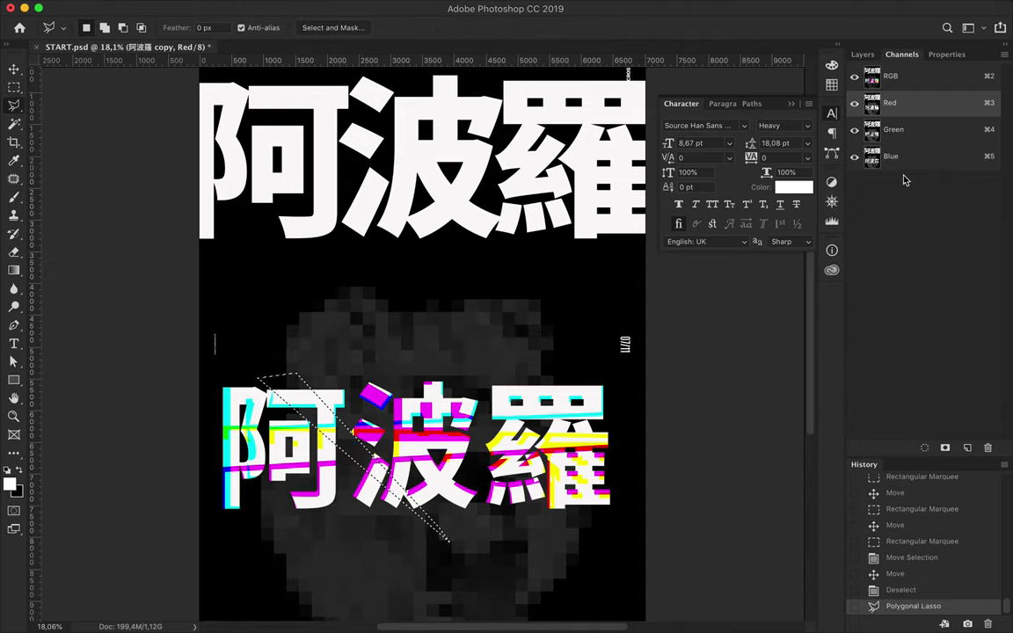
key(v)
key(ctrl+v)
drag(334, 412, 341, 423)
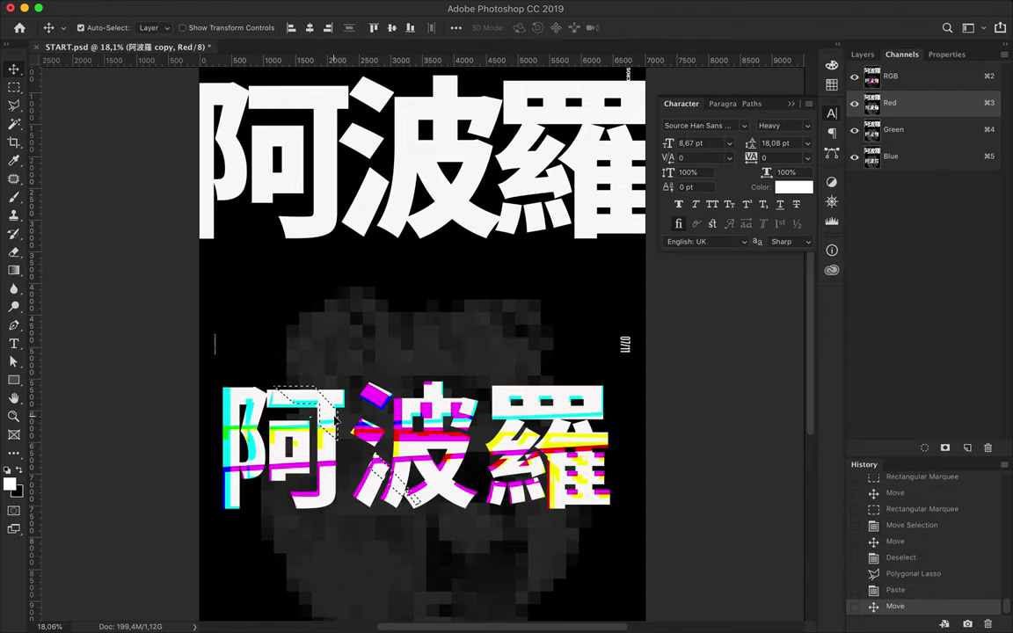
- Shift a Green-channel glitch slice across 波 and 羅 upward on the title
key(l)
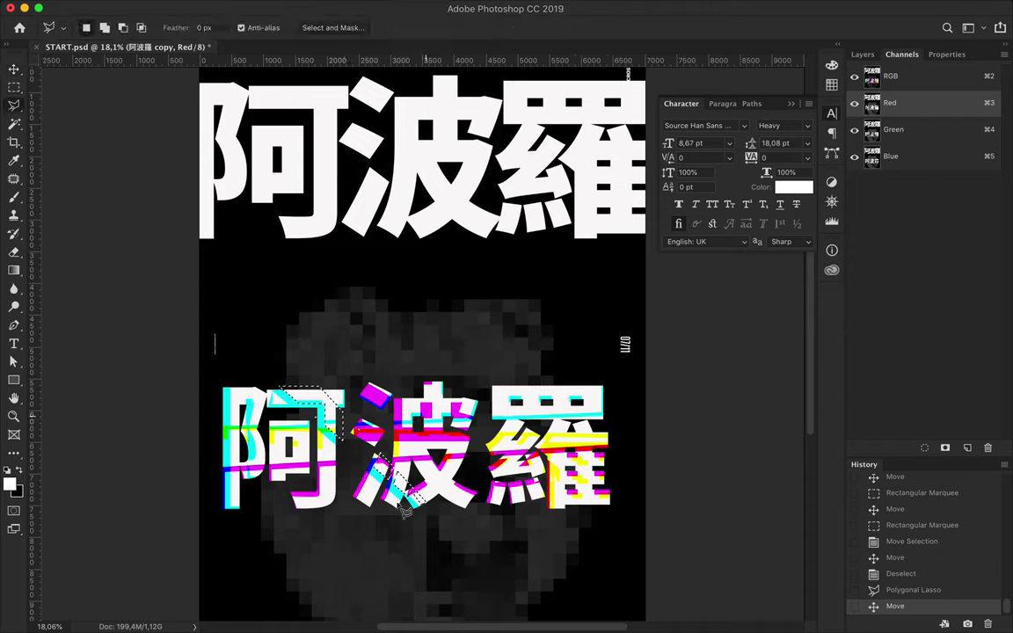
click(264, 519)
click(893, 129)
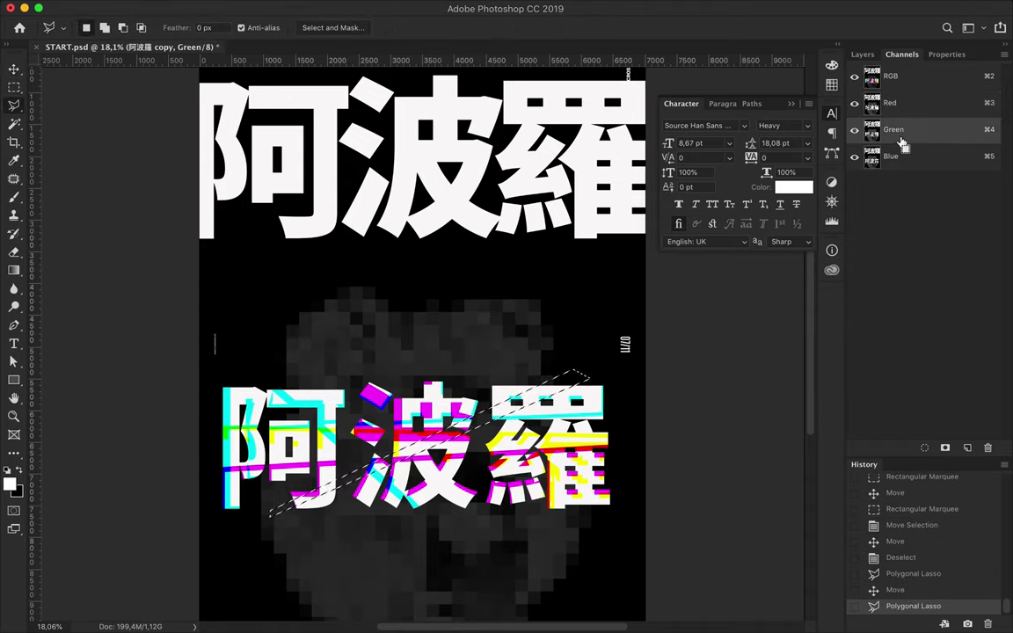
key(v)
key(ctrl+v)
drag(417, 452, 412, 401)
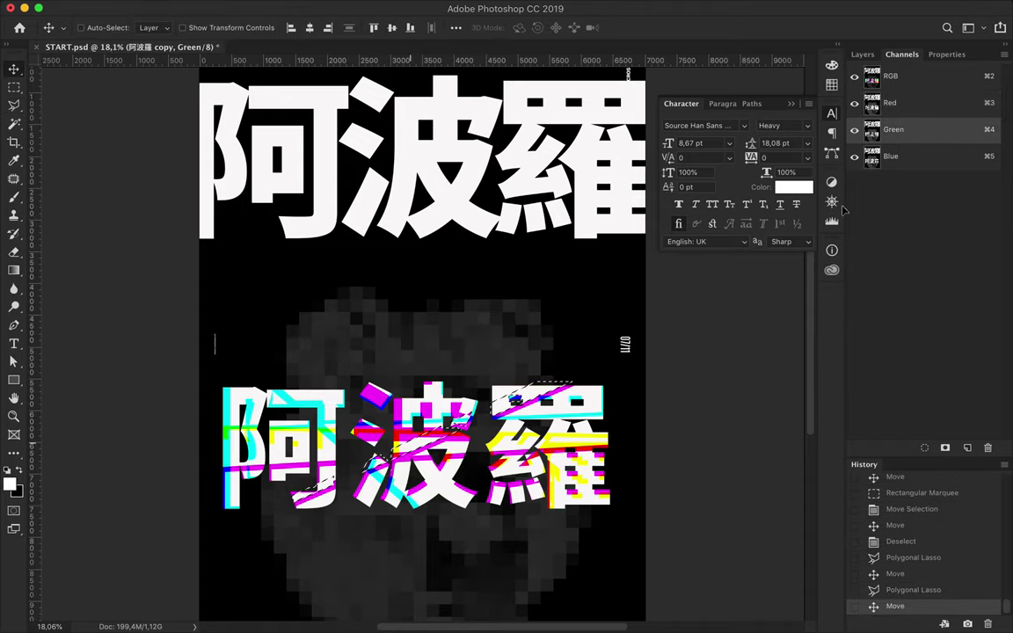
- Offset a diagonal Blue-channel strip along the title and deselect
key(ctrl+5)
key(l)
double_click(355, 380)
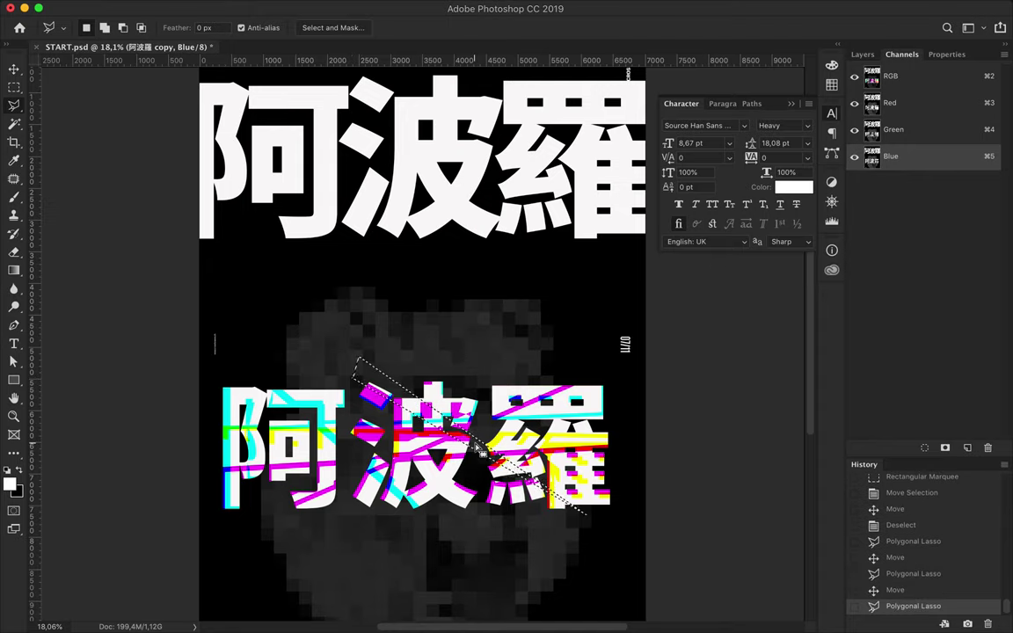
key(v)
drag(480, 450, 493, 475)
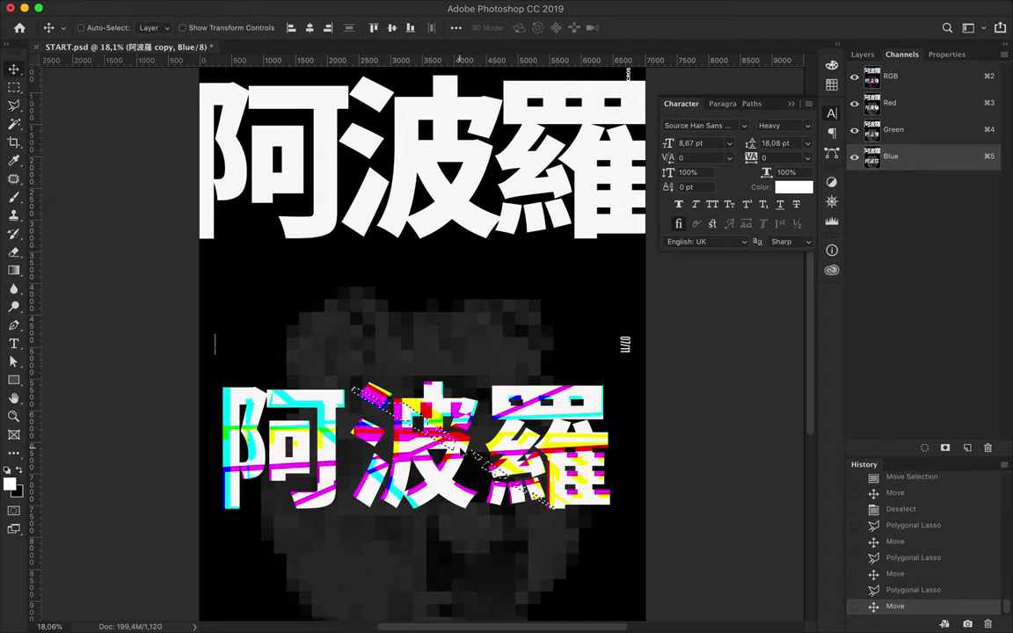
key(ctrl+d)
scroll(498, 472, up, 2)
- Marquee a strip across the top of 羅 and delete the 阿波羅 raster layer
click(862, 54)
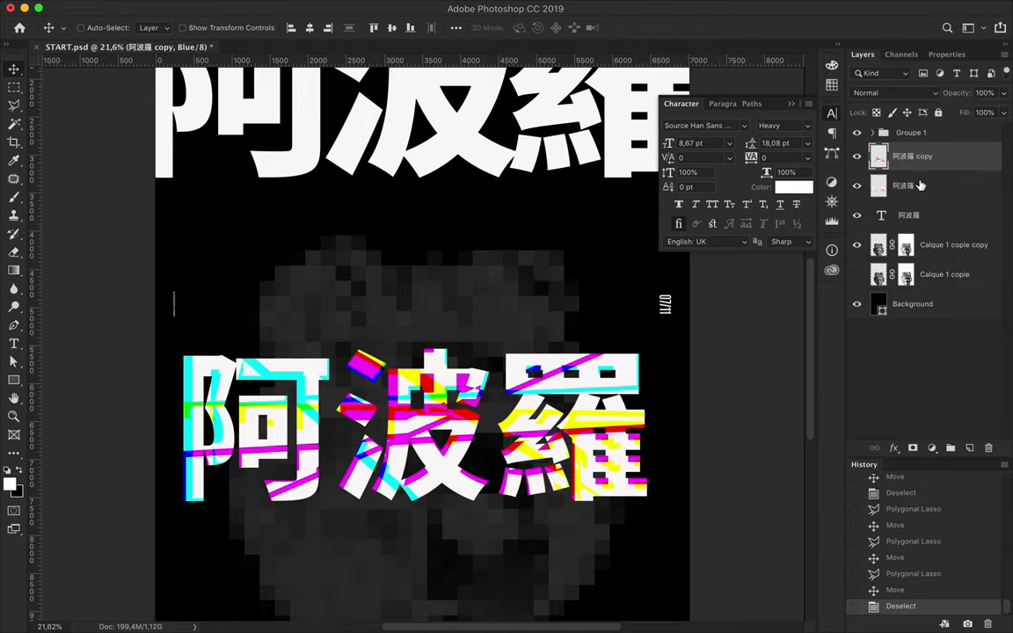
key(m)
drag(492, 335, 643, 376)
key(v)
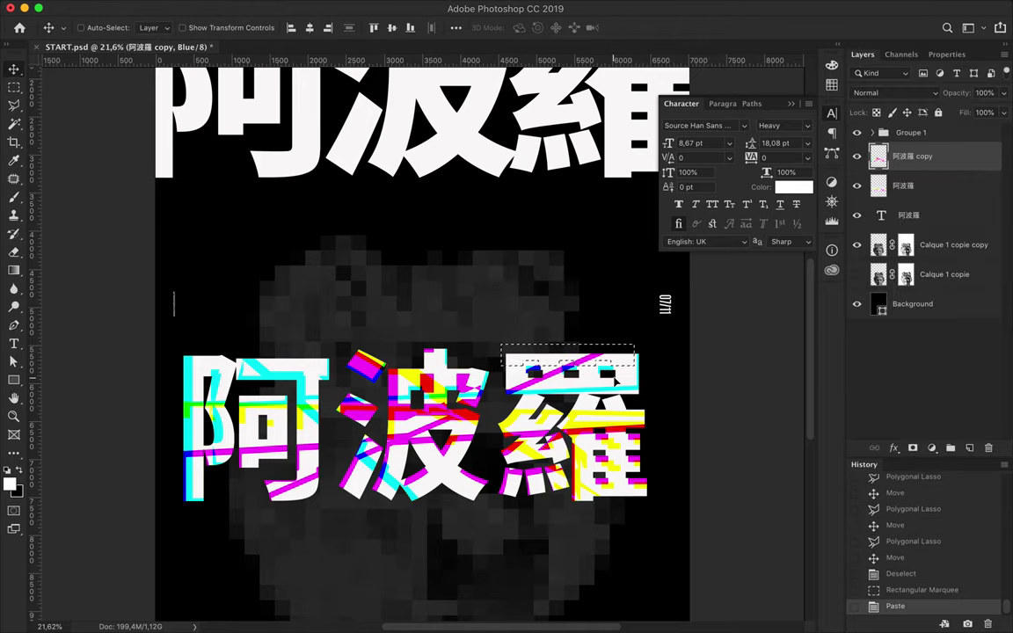
shift+click(923, 186)
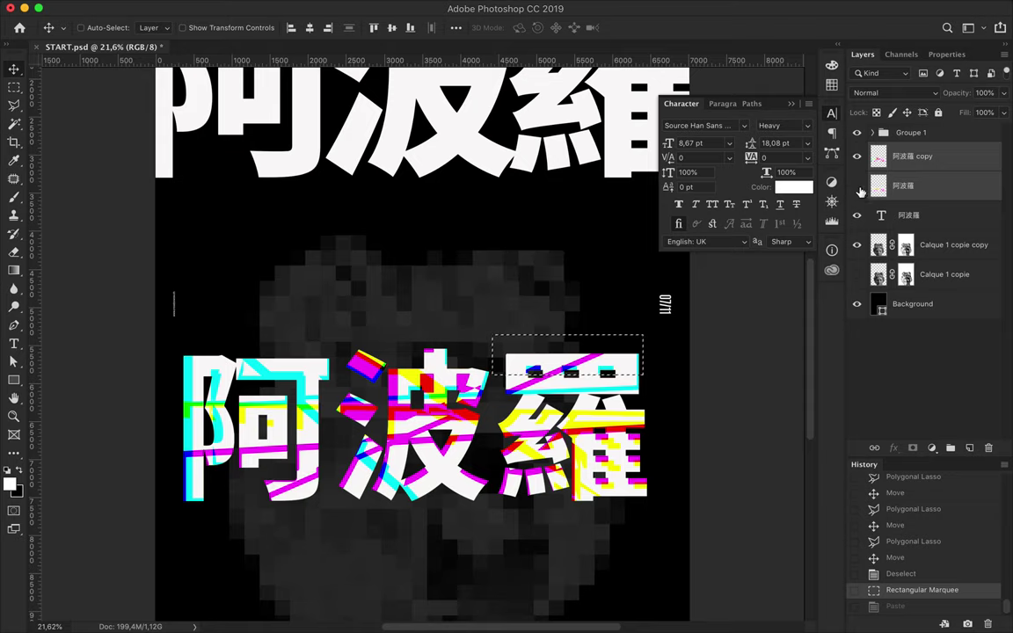
click(917, 188)
drag(921, 186, 988, 448)
- Paste the 羅 strip as Layer 1 over the letter and shift a thin Green-channel slice
key(ctrl+v)
drag(590, 352, 593, 357)
click(902, 53)
click(894, 129)
click(853, 76)
key(m)
drag(675, 401, 678, 373)
key(v)
drag(595, 355, 594, 350)
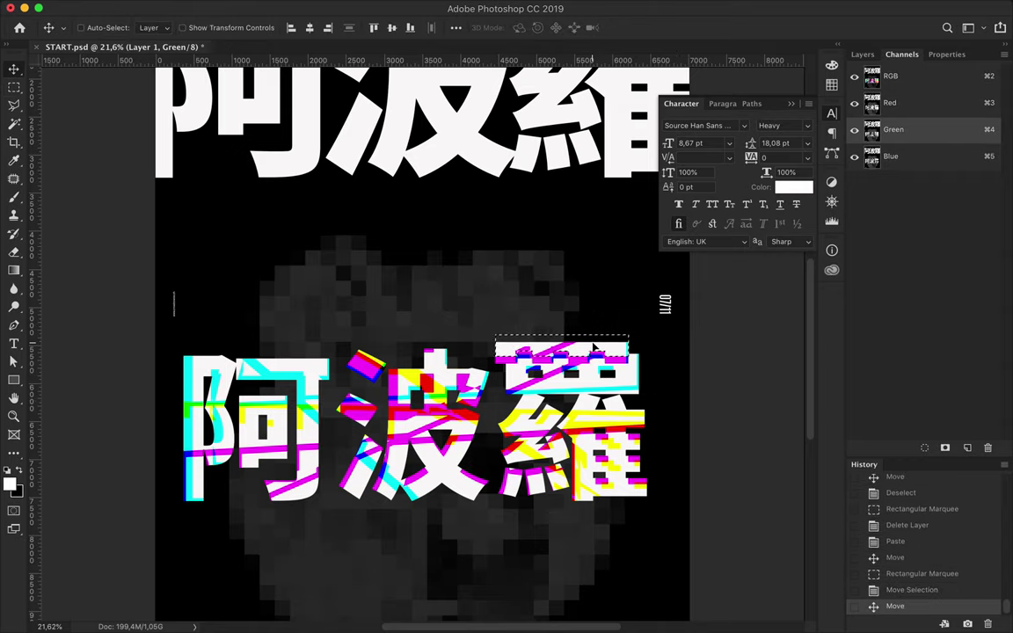
key(ctrl+d)
- Shift further thin slices across the top of 羅 in other colour channels
key(m)
drag(495, 335, 629, 341)
key(v)
drag(523, 299, 526, 301)
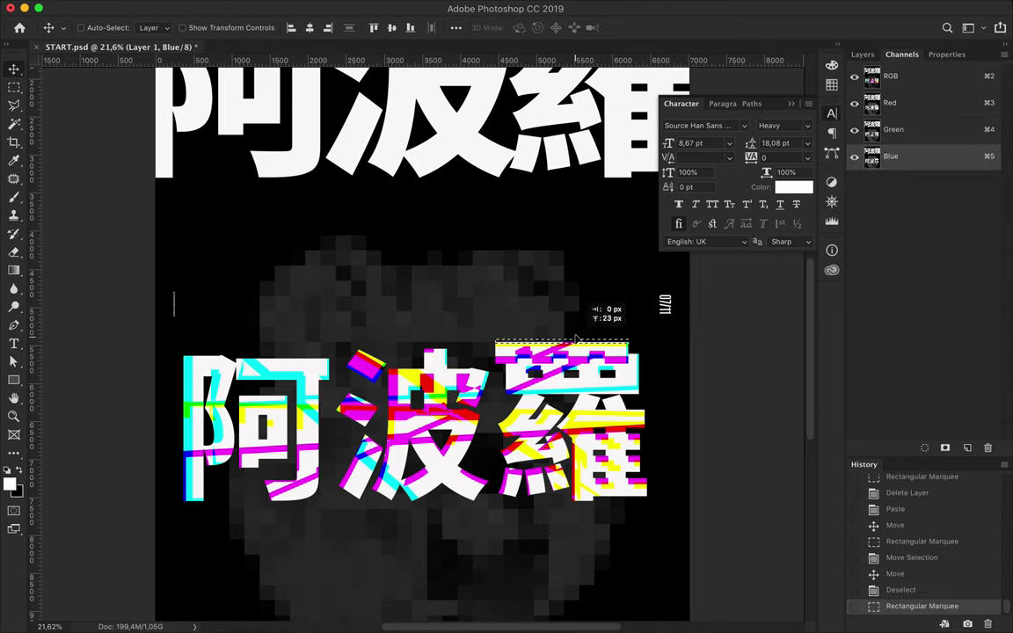
key(ctrl+3)
key(m)
key(v)
mouse_move(545, 383)
mouse_down()
mouse_move(529, 345)
mouse_move(523, 355)
mouse_up()
- Return to the RGB composite and move the top block of 羅 up and across
click(620, 341)
click(606, 215)
click(863, 54)
key(ctrl+d)
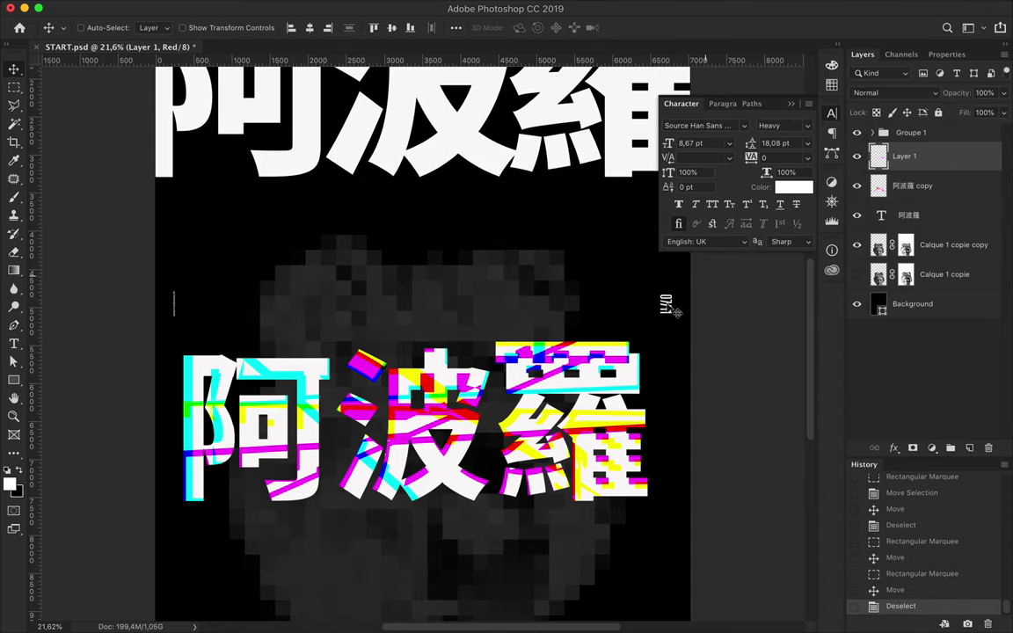
click(901, 53)
click(890, 77)
click(863, 54)
drag(563, 345, 596, 347)
scroll(435, 369, down, 1)
- Free Transform the top 阿波羅 title smaller and move it down and left
mouse_move(435, 370)
mouse_down()
mouse_move(461, 341)
mouse_move(424, 339)
mouse_up()
key(ctrl+z)
click(417, 306)
key(ctrl+t)
drag(470, 300, 466, 192)
key(Return)
text(0)
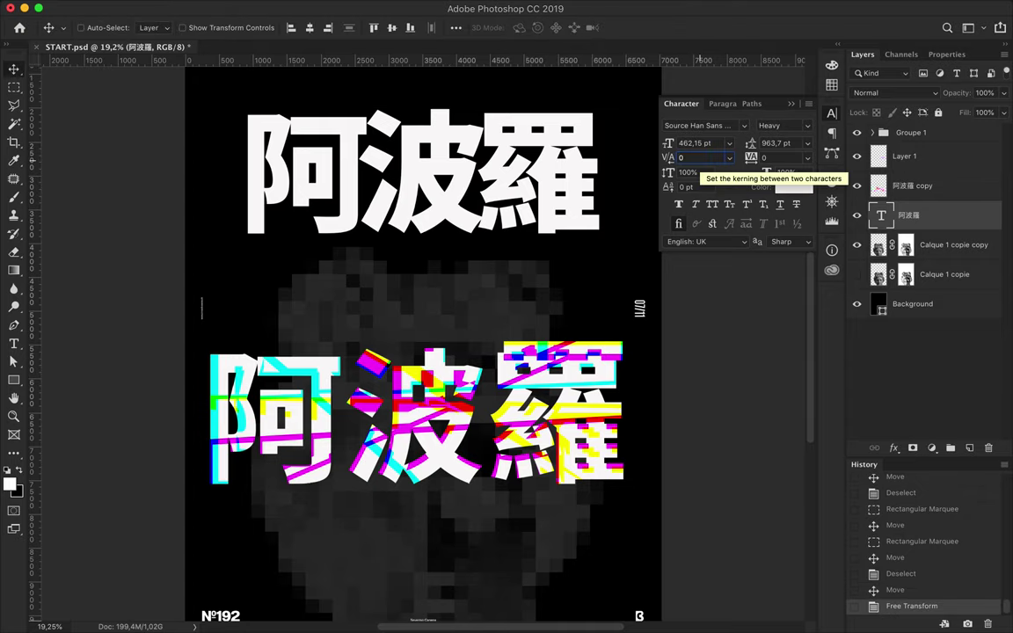
key(Return)
drag(610, 180, 602, 198)
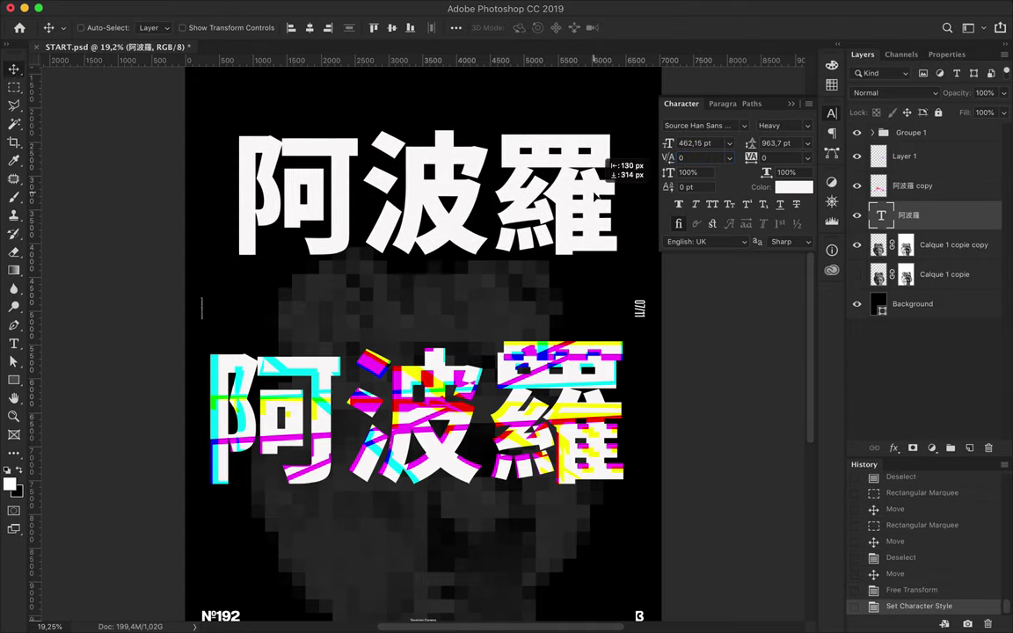
- Duplicate the title, then apply a Mosaic smart filter with cell size 144
drag(915, 216, 923, 231)
click(346, 7)
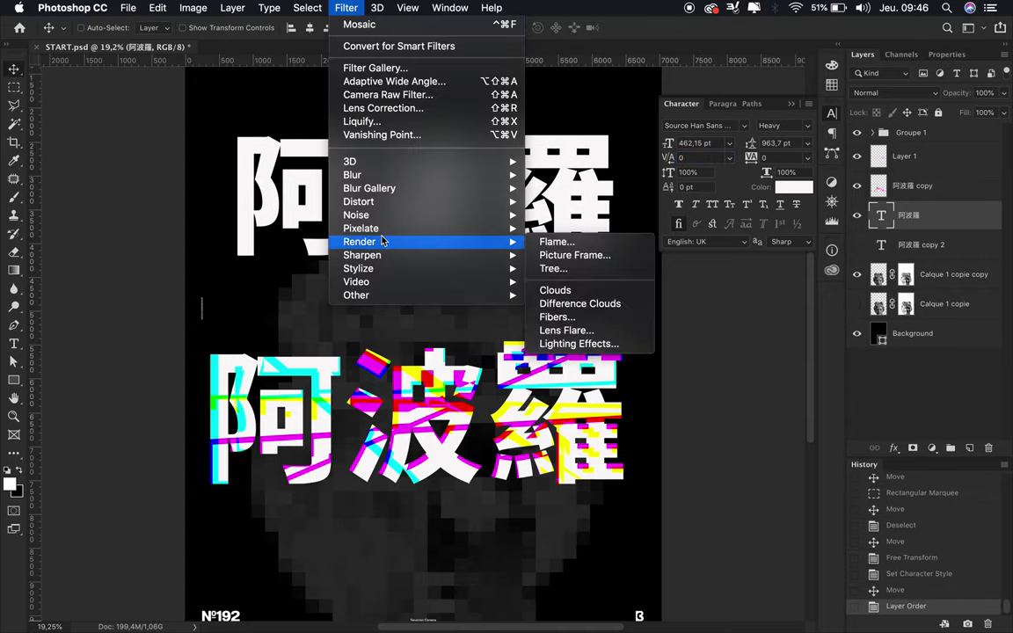
mouse_move(362, 228)
click(592, 297)
click(588, 219)
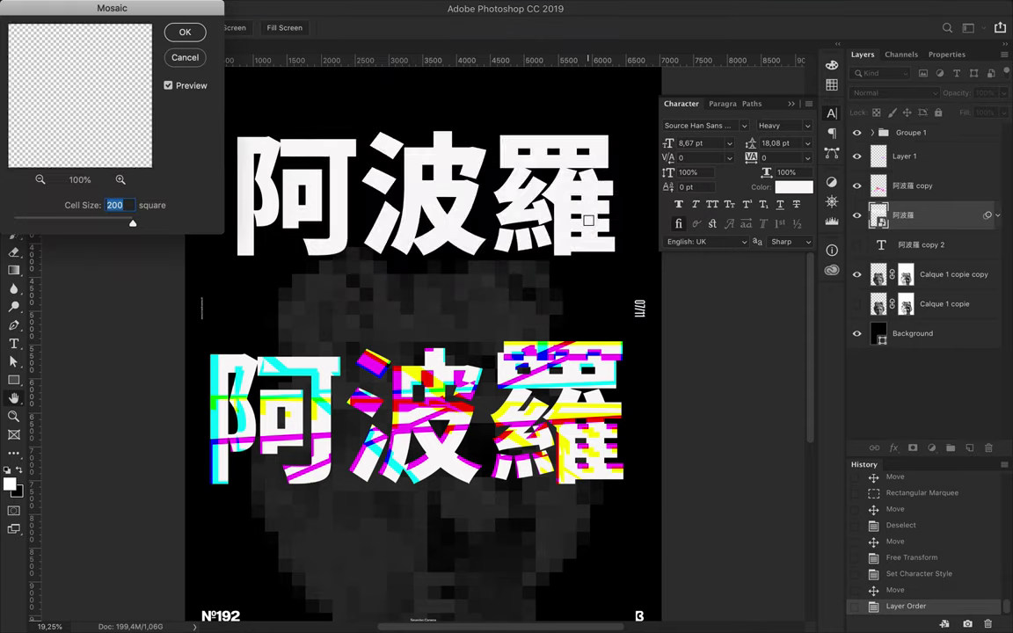
drag(133, 223, 99, 221)
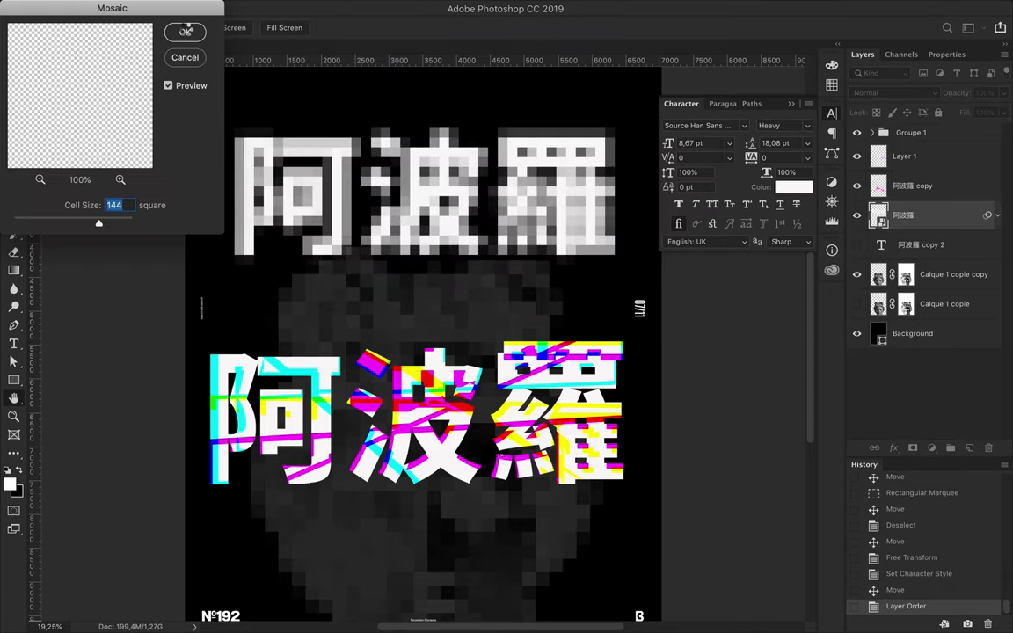
click(185, 31)
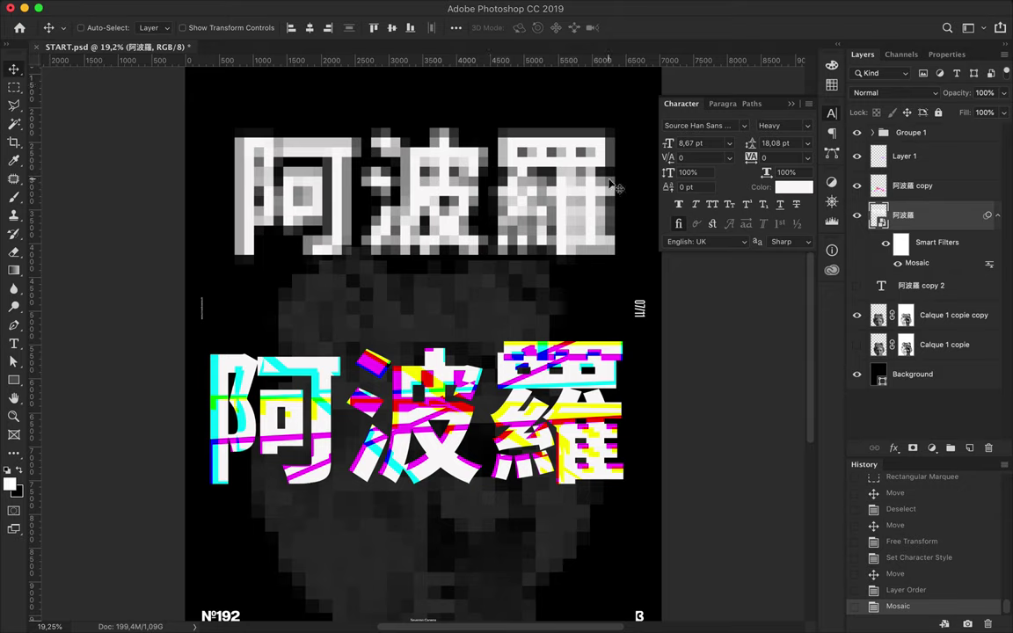
key(m)
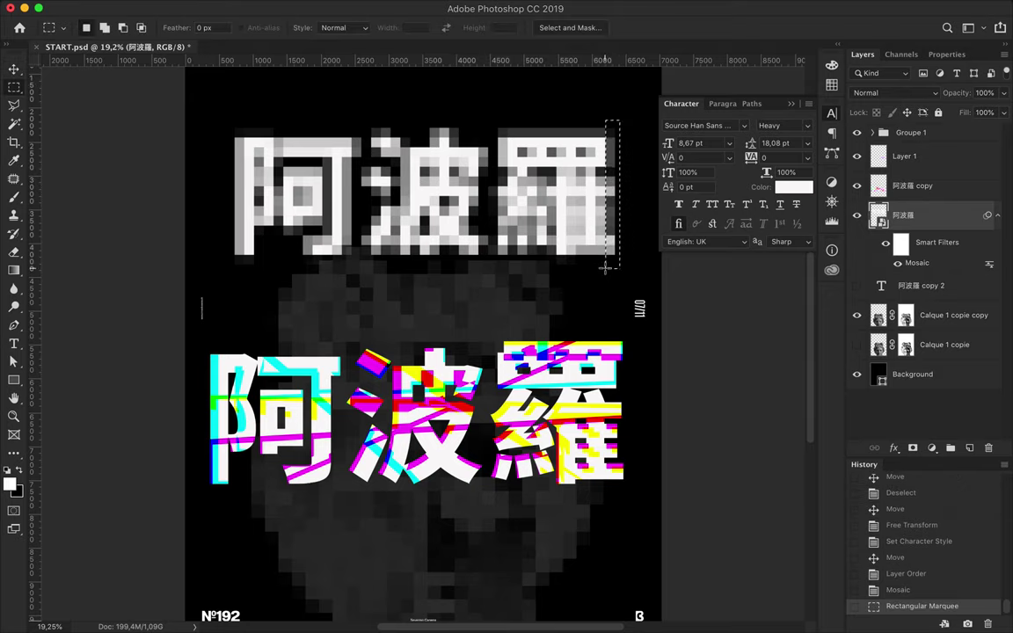
- Rasterize the pixelated title layer and shift a thin strip at its right end rightward in the green channel
key(super+4)
drag(609, 184, 614, 187)
key(v)
click(614, 187)
click(613, 217)
click(862, 55)
right_click(950, 216)
click(803, 263)
key(super+4)
key(grave)
drag(616, 185, 628, 181)
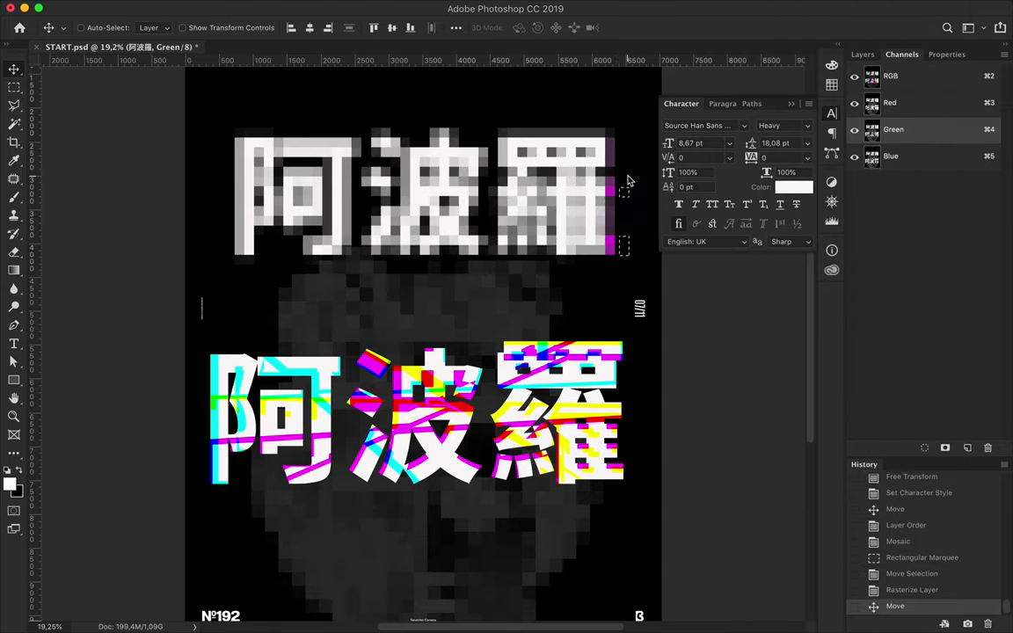
- Clear two thin horizontal strips across the upper title in the red channel
key(m)
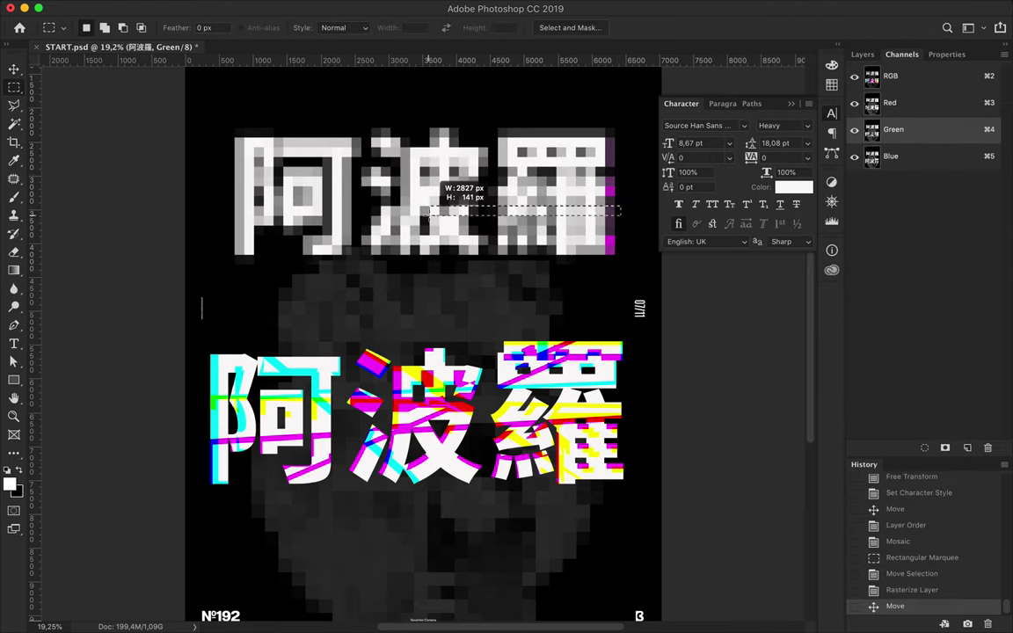
drag(610, 206, 428, 216)
key(super+3)
key(Delete)
drag(230, 167, 532, 176)
key(Delete)
- Clear strips across the title's lower part in the green and blue channels
drag(230, 226, 427, 233)
key(super+4)
key(Delete)
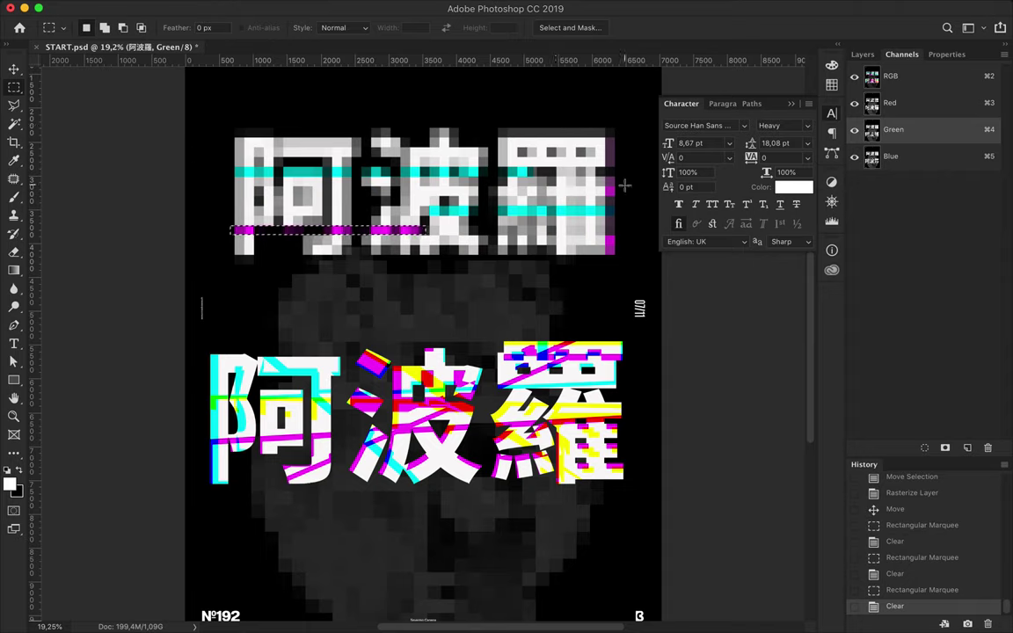
drag(236, 196, 235, 195)
key(super+5)
key(Delete)
- Cut a vertical block and a block atop 羅 from blue, and a block under 波 from green
drag(285, 132, 291, 262)
key(Delete)
drag(568, 156, 554, 165)
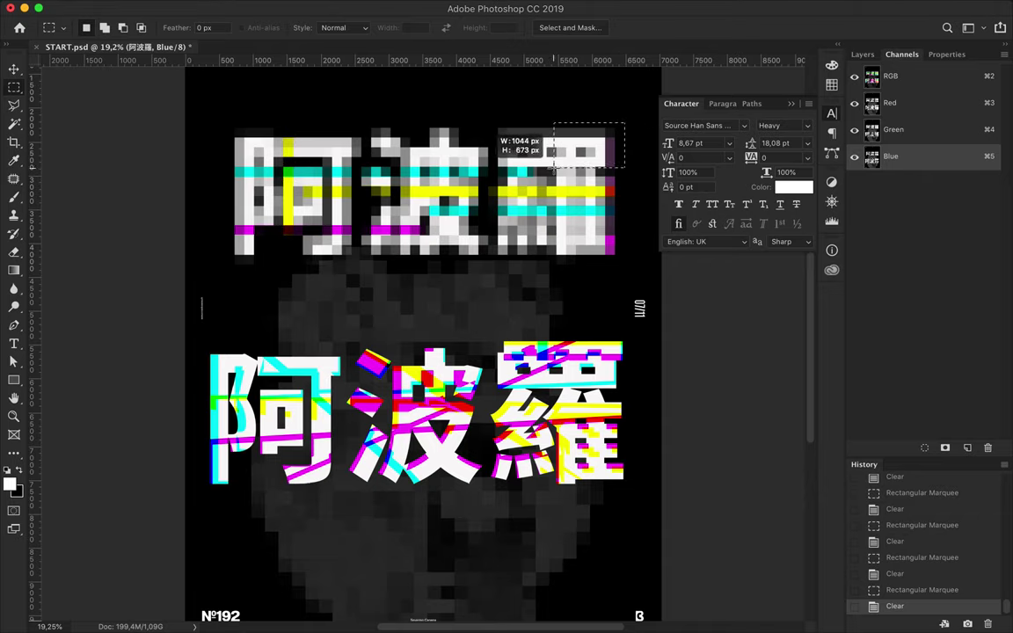
key(Delete)
drag(440, 258, 485, 208)
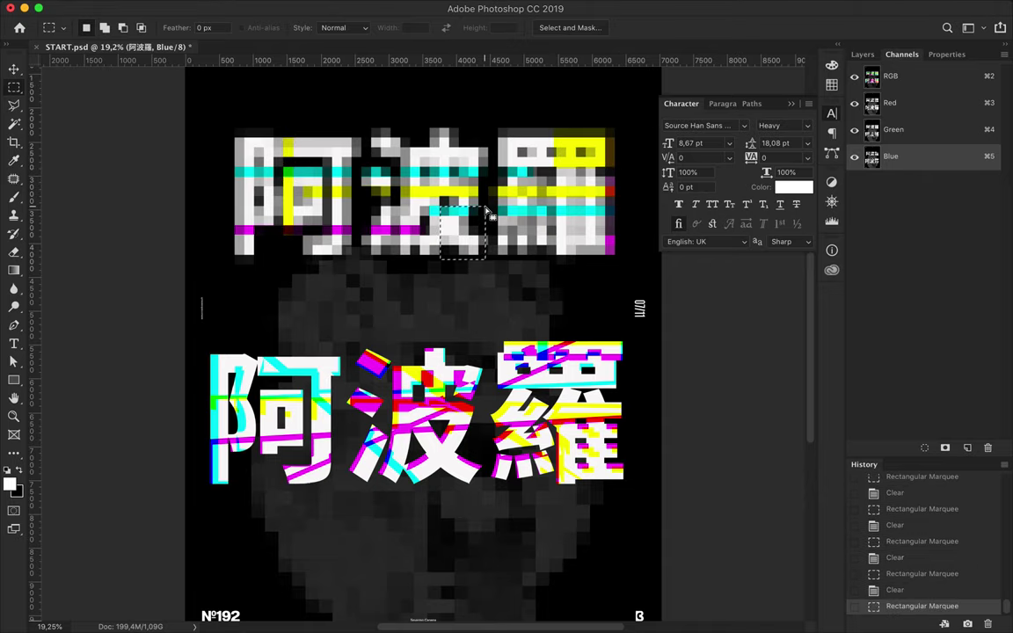
click(894, 129)
key(Delete)
- Clear a tall block over 阿 in red and a block under 波 in blue
drag(273, 128, 327, 237)
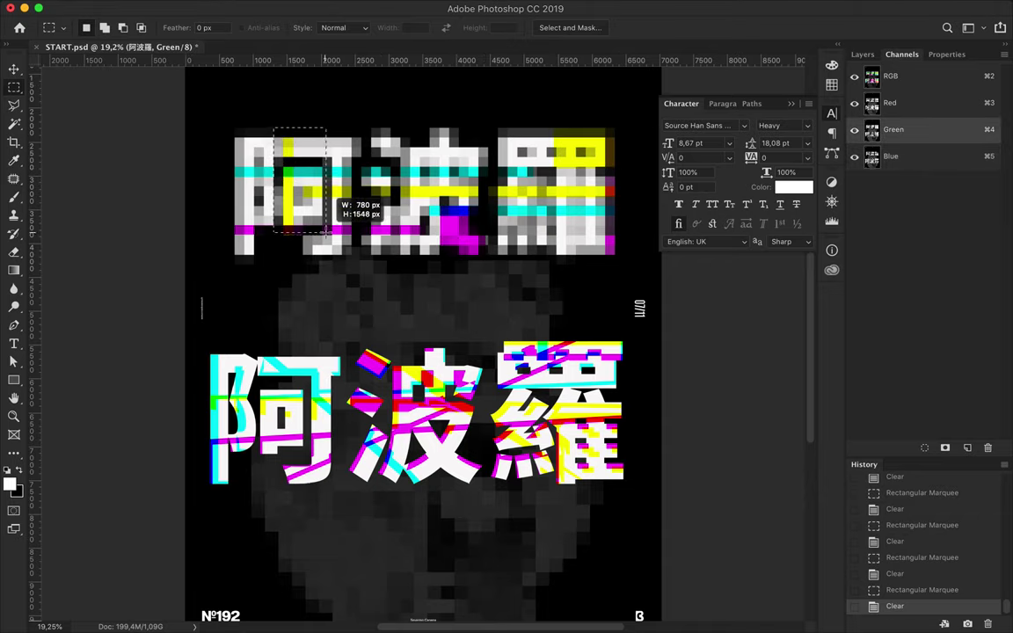
key(super+3)
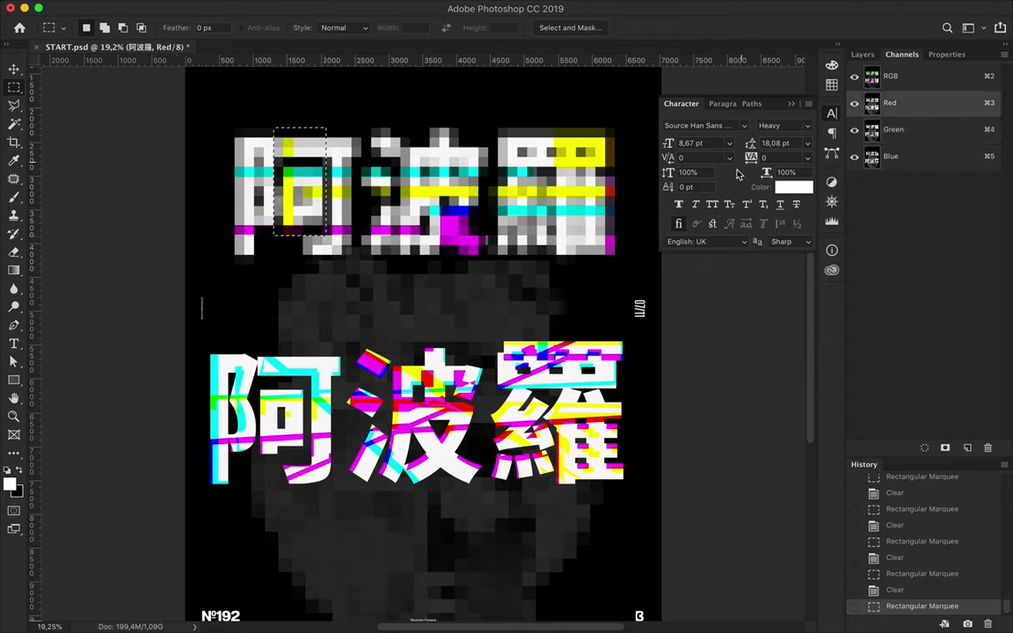
key(Delete)
drag(303, 117, 362, 165)
click(968, 130)
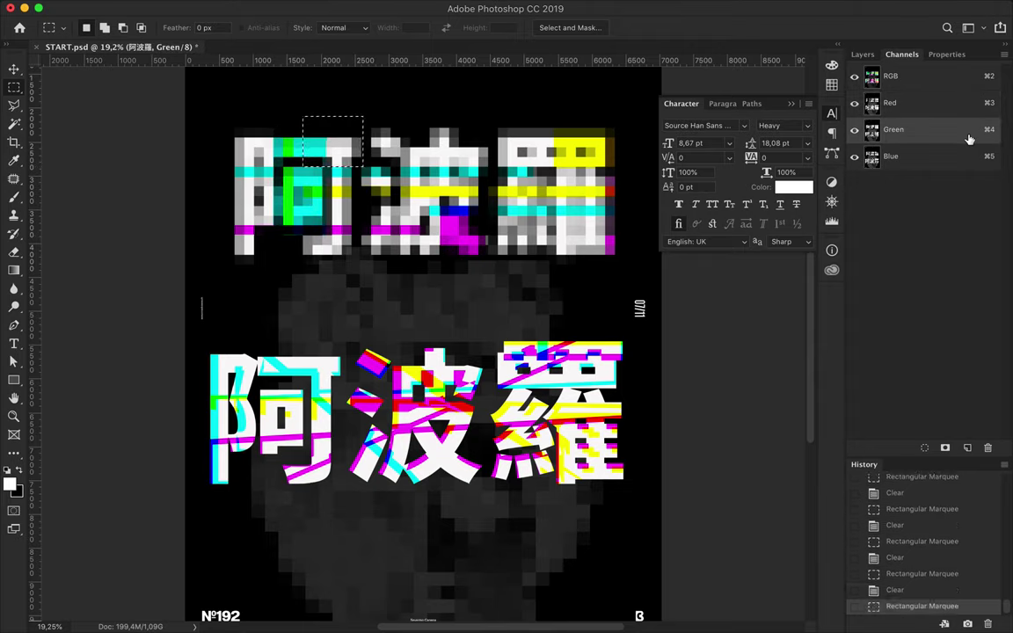
drag(400, 262, 455, 213)
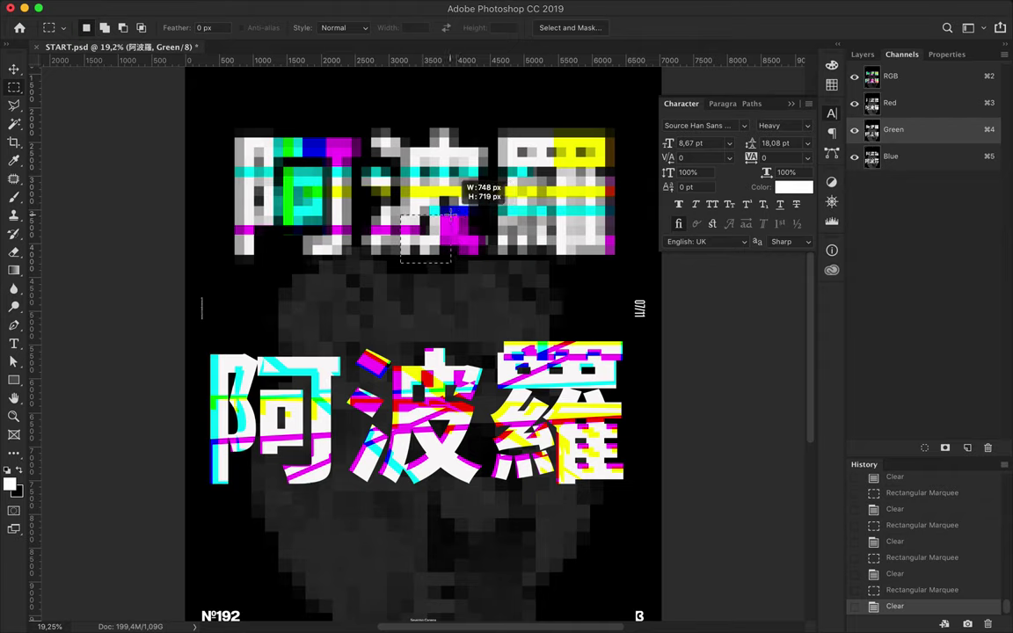
click(893, 158)
key(Delete)
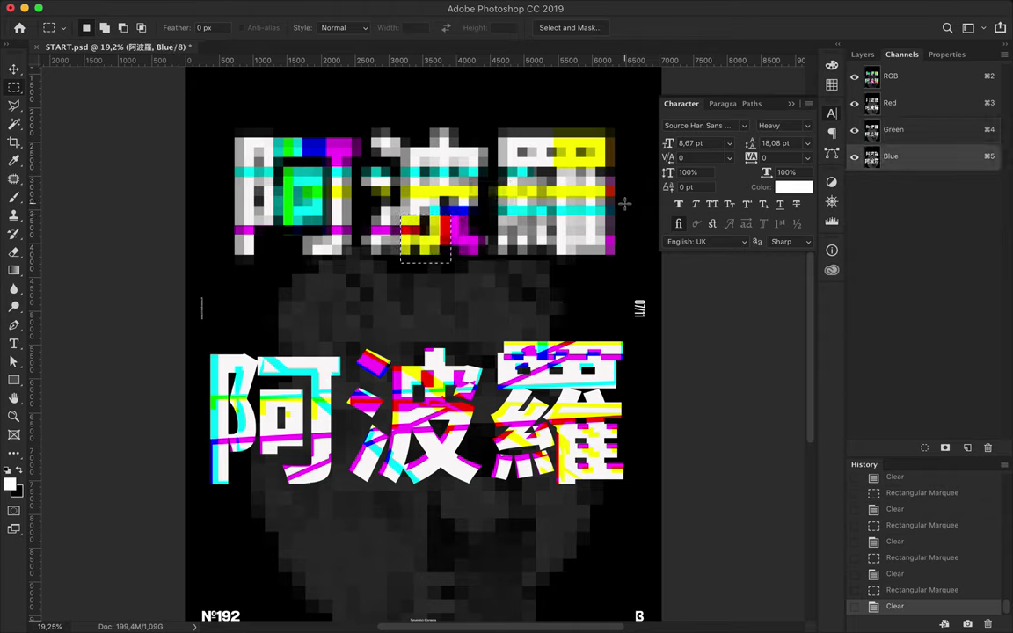
- Clear blocks on the left, bottom and top of 羅 in the red, green and blue channels
drag(548, 197, 556, 177)
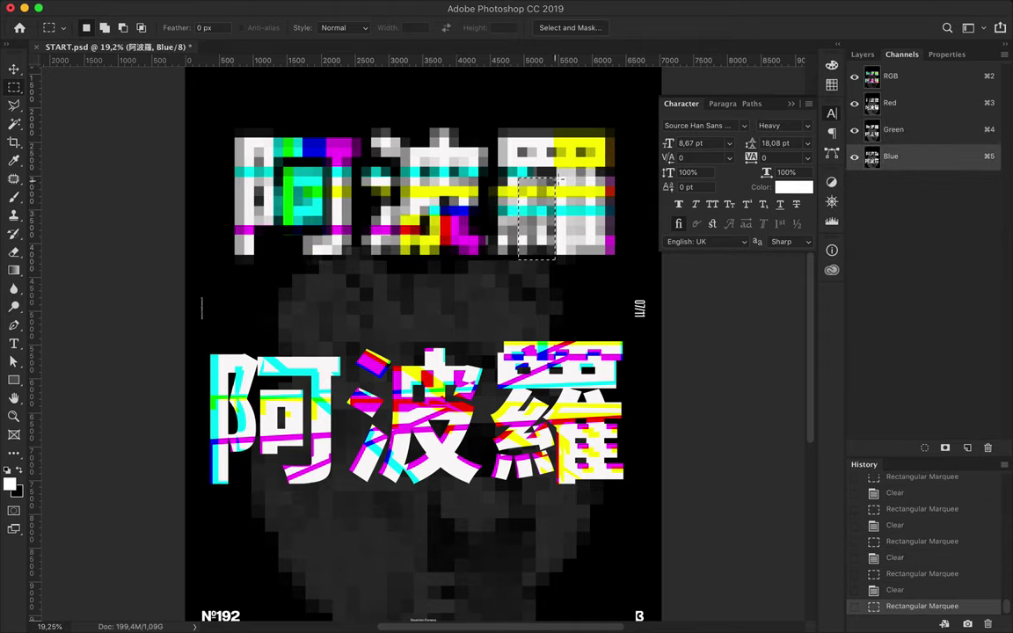
key(super+3)
key(Delete)
drag(495, 263, 555, 228)
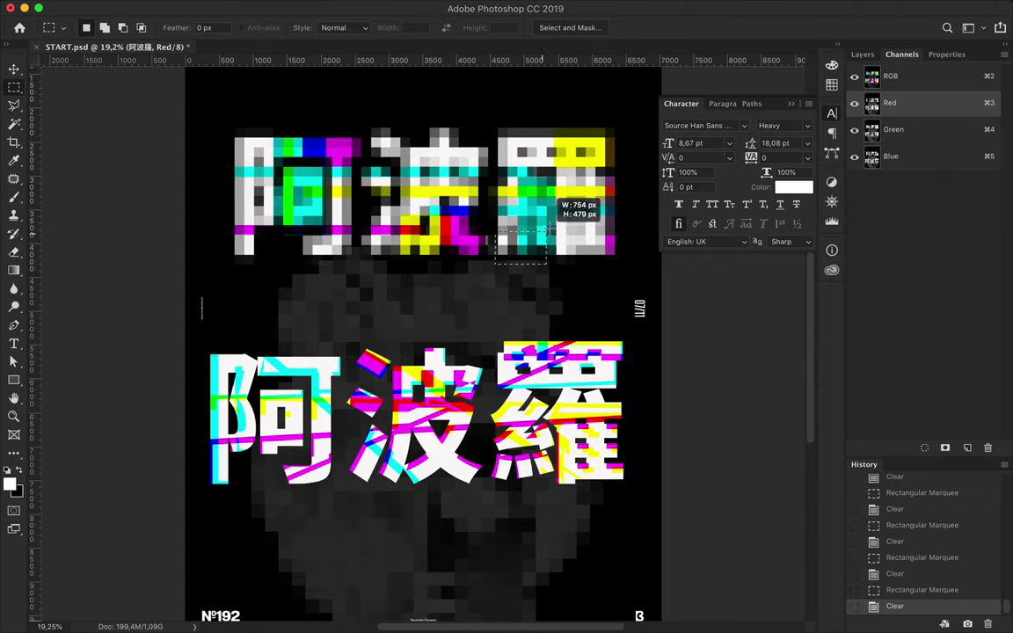
click(945, 129)
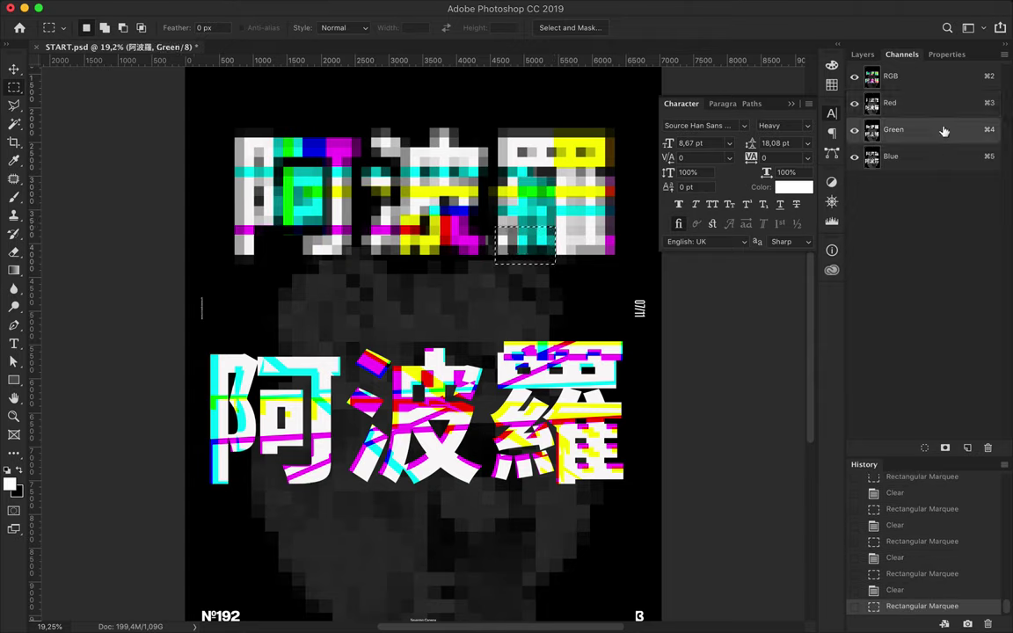
key(Delete)
drag(466, 167, 507, 114)
click(905, 159)
key(Delete)
- Clear a tall block at the top of 羅 alternately in the red and blue channels
drag(497, 176, 529, 97)
click(929, 105)
key(Delete)
click(921, 158)
key(Delete)
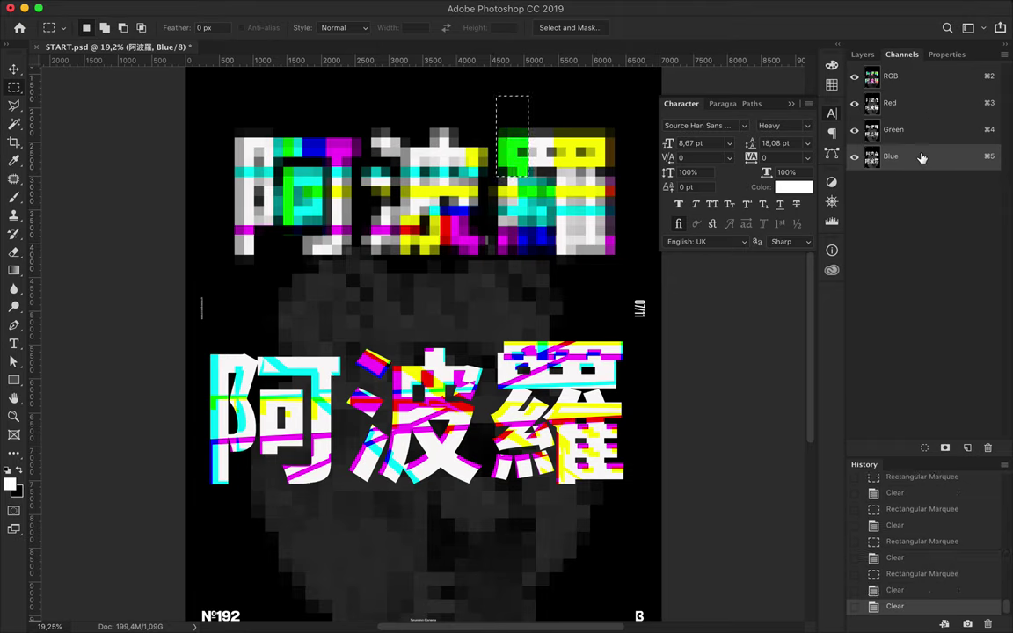
click(891, 102)
key(Delete)
- Cut a narrow strip beside 阿 from red and thin strips on 羅 from green
mouse_move(358, 264)
mouse_down()
mouse_move(331, 236)
mouse_move(305, 160)
mouse_up()
click(330, 236)
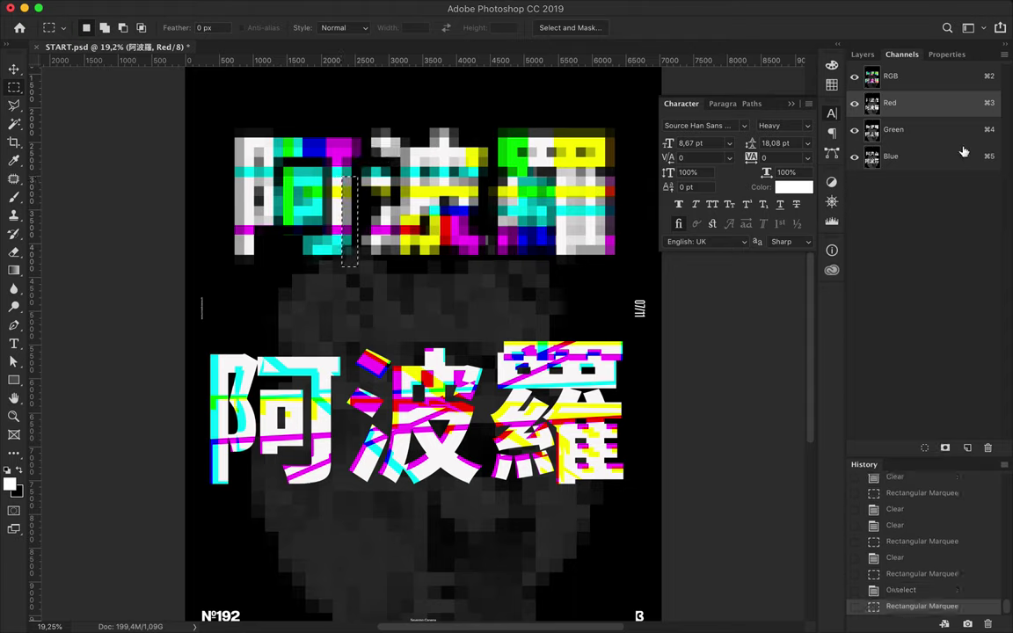
key(Delete)
drag(565, 256, 576, 176)
click(893, 130)
key(Delete)
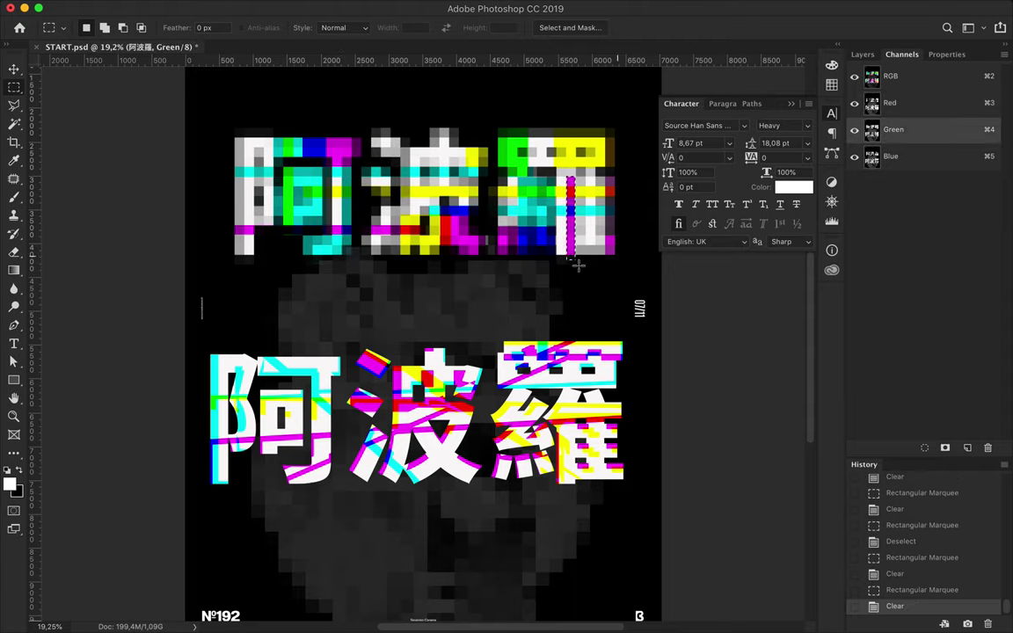
drag(618, 233, 618, 234)
key(Delete)
key(super+5)
key(super+d)
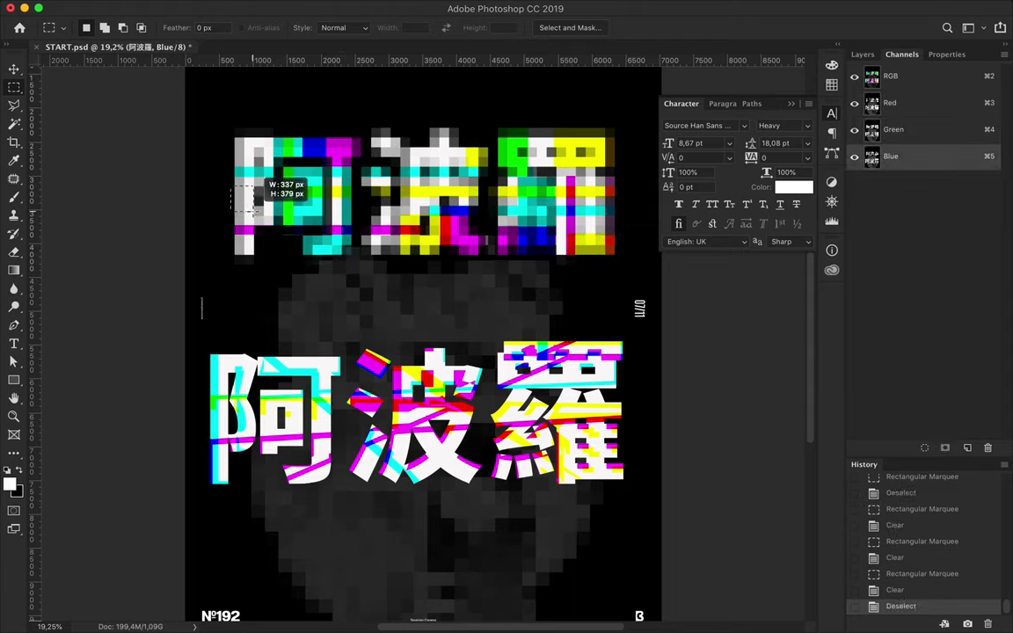
- Clear small blocks on the first glyph in the blue, red and green channels
drag(254, 212, 254, 212)
key(Delete)
drag(325, 212, 323, 231)
key(super+3)
key(Delete)
click(967, 131)
key(Delete)
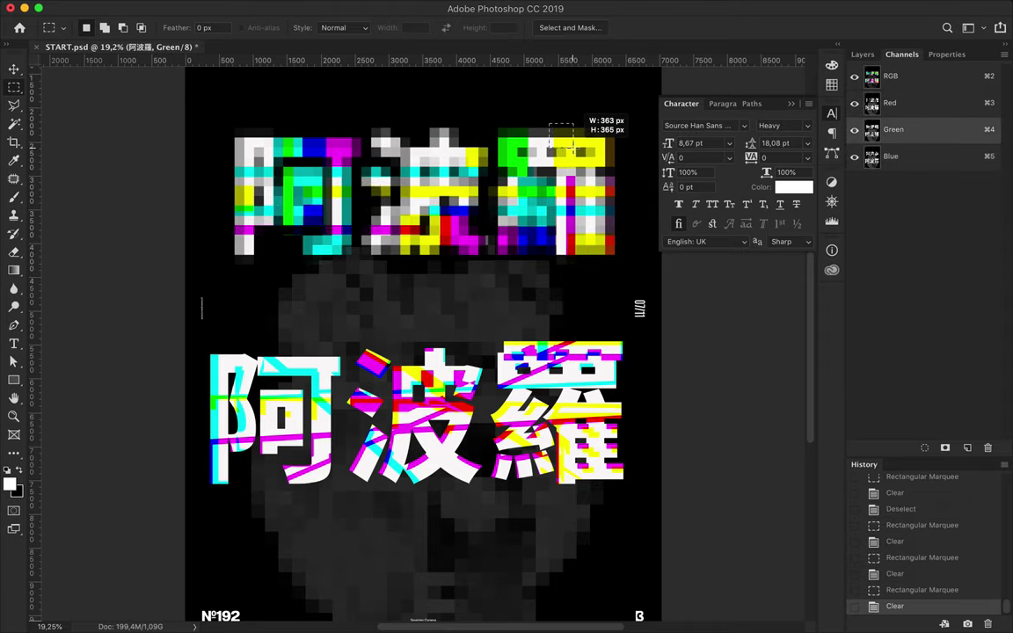
- Clear small blocks near 羅's top in red and at 阿's top left in green
drag(574, 145, 573, 146)
click(909, 104)
key(Delete)
drag(628, 167, 629, 167)
click(895, 132)
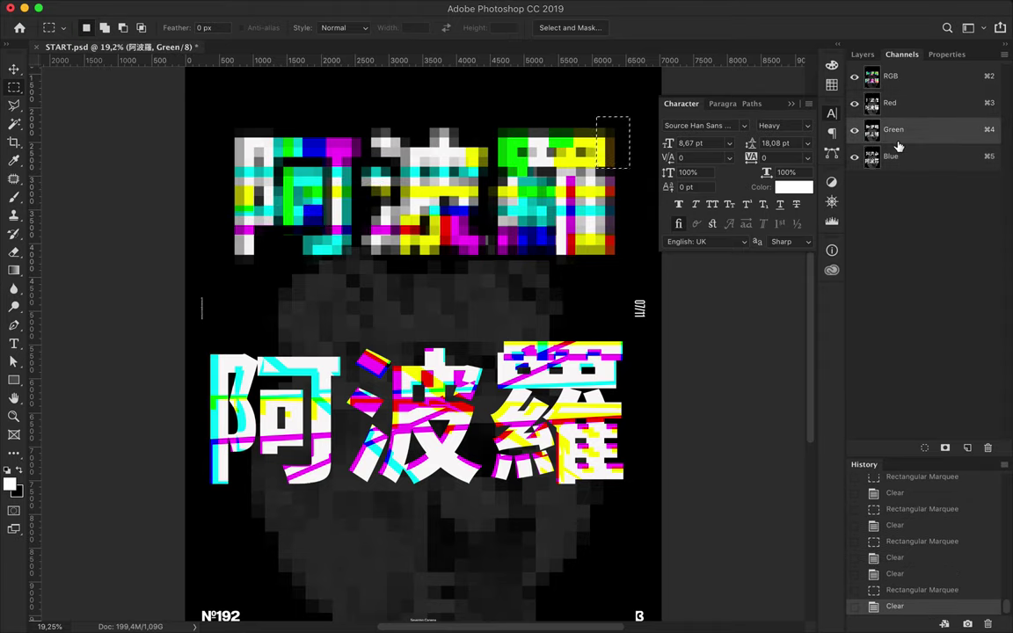
drag(254, 159, 254, 159)
key(Delete)
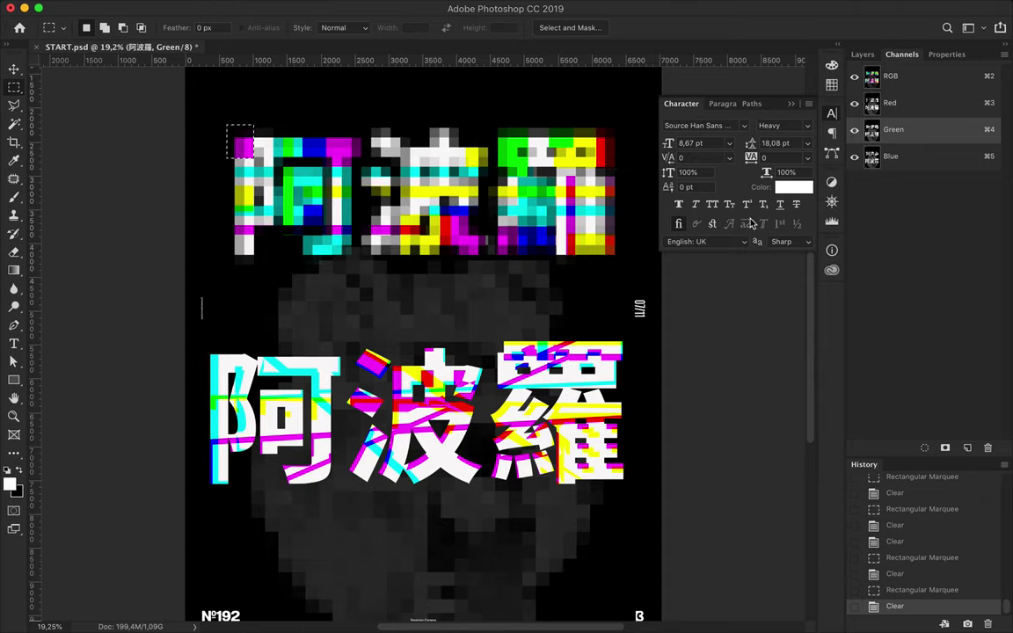
- Cut a thin magenta strip through 波 from green, deselect, and return to the RGB composite
drag(408, 132, 420, 224)
key(Delete)
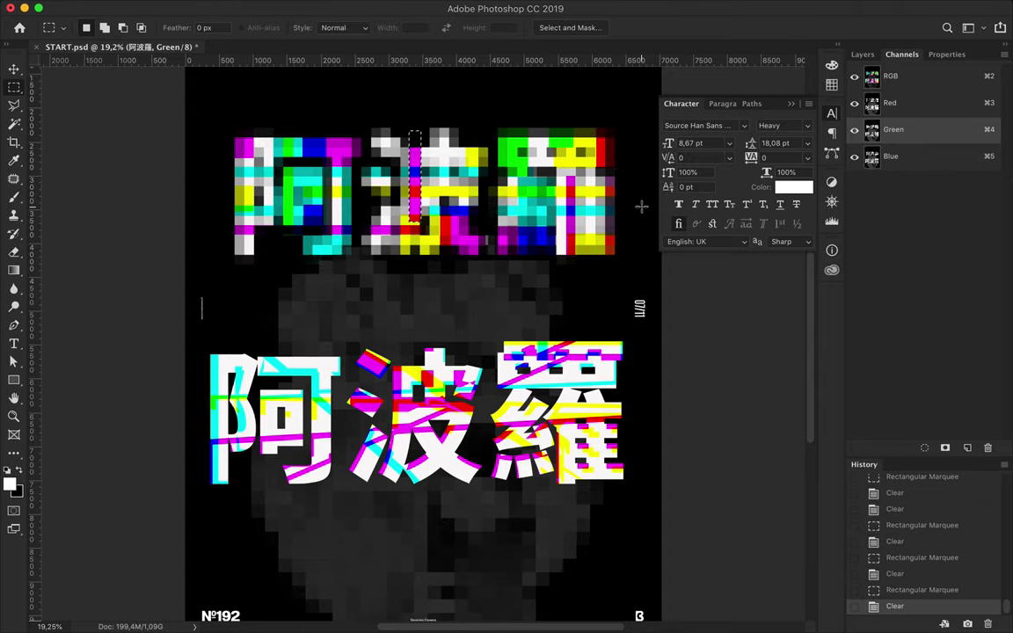
key(ctrl+d)
key(ctrl+2)
key(F7)
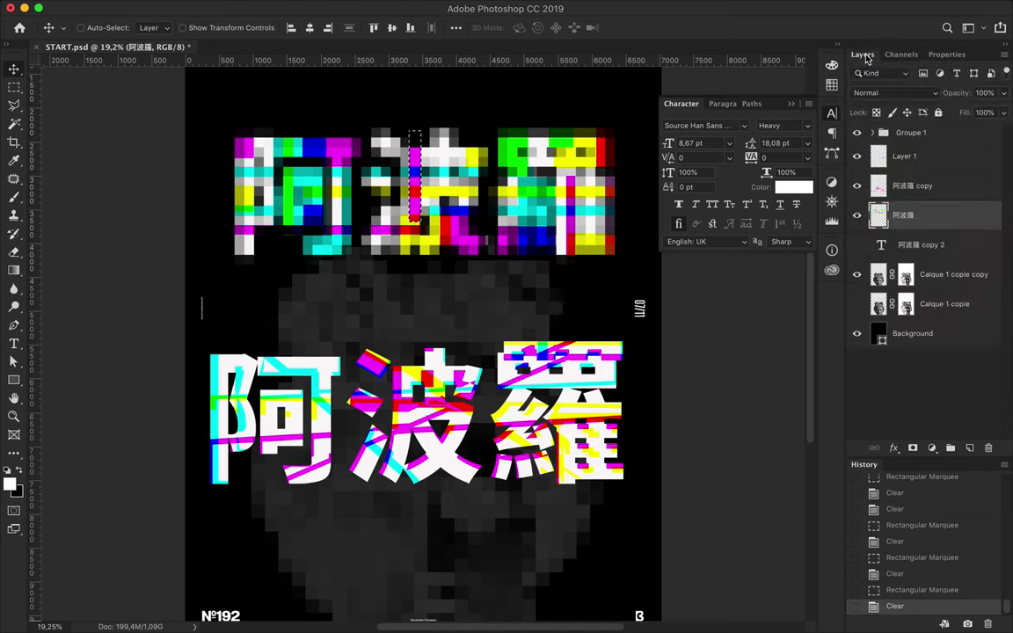
- Slice off 波's lower stroke with the Polygonal Lasso and shift it down and left
scroll(547, 350, up, 1)
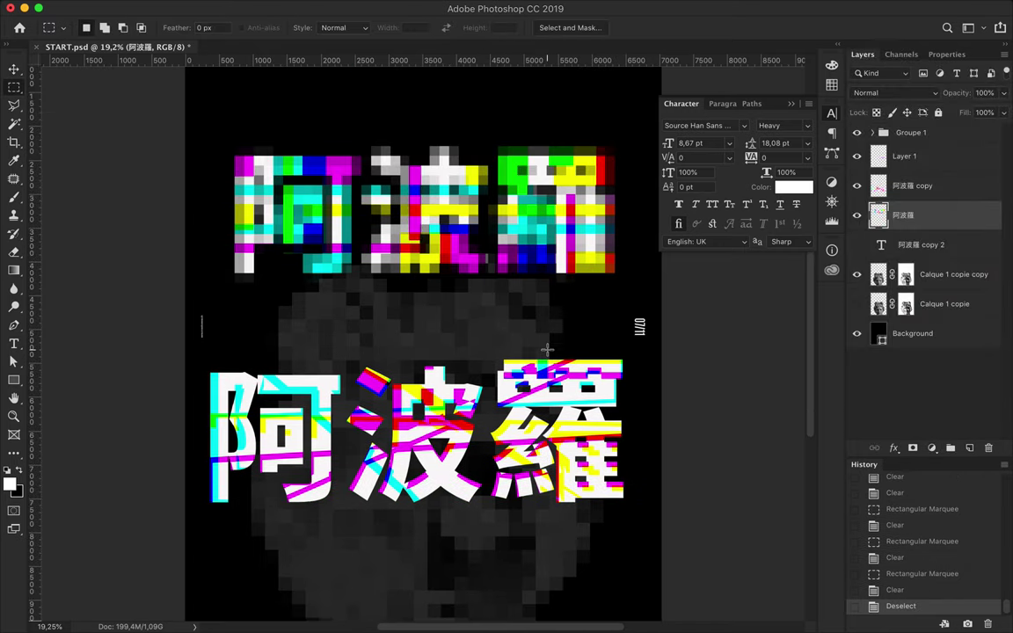
key(l)
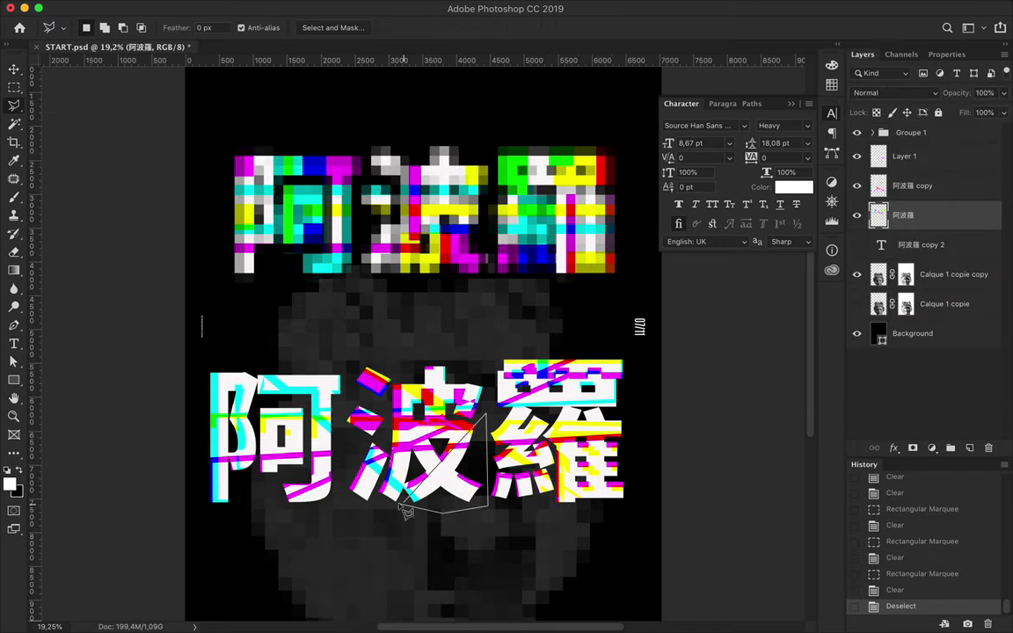
click(406, 508)
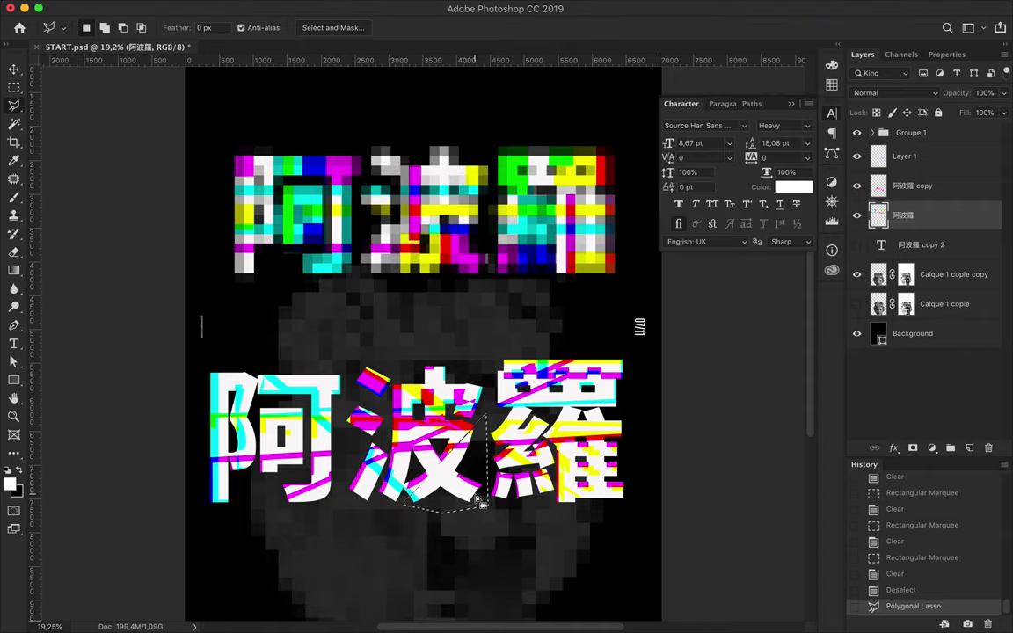
key(v)
key(Return)
click(915, 185)
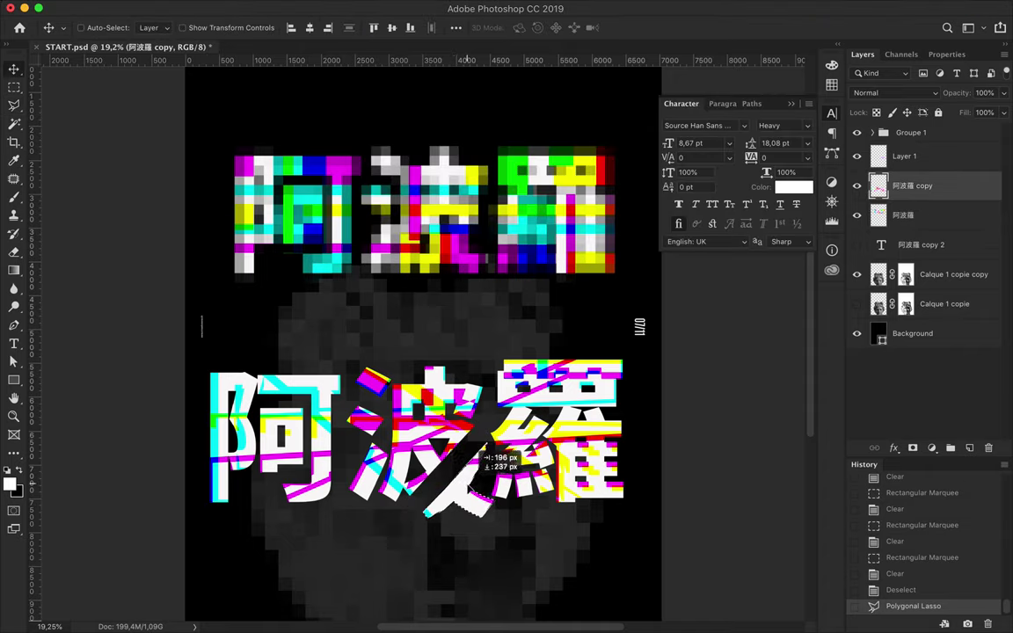
drag(457, 475, 475, 497)
- Group the chosen layers, naming the groups 'Layout' and '阿波羅 1'
key(ctrl+g)
text(Layout)
key(Return)
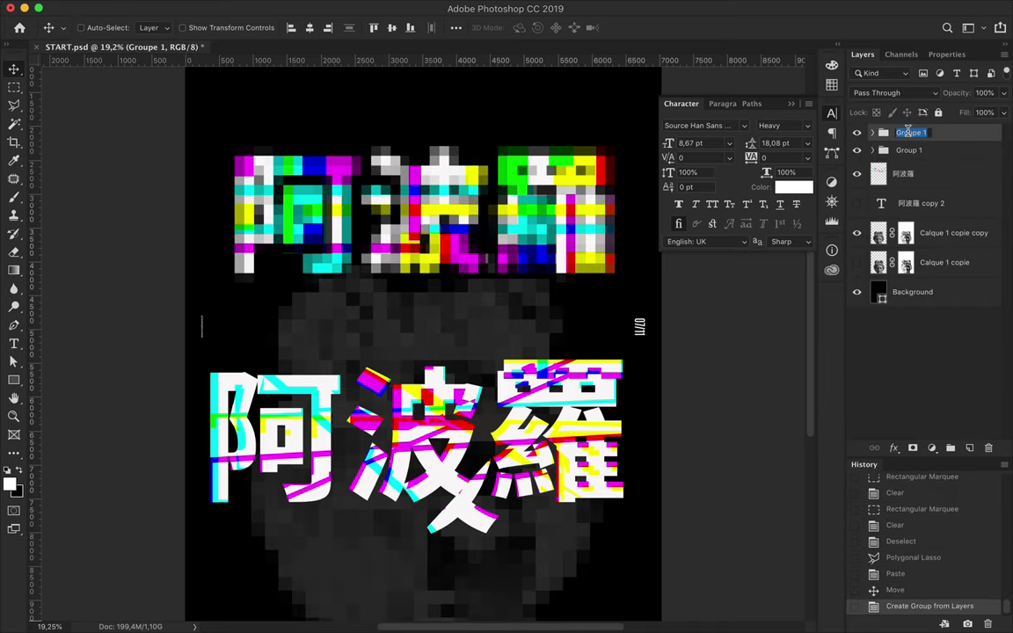
click(908, 174)
double_click(909, 150)
text(阿波羅 1)
key(Return)
- Move Layer 2 below 阿波羅 copy and shift a piece of the white 波 stroke
drag(466, 515, 466, 497)
key(ctrl+z)
click(873, 150)
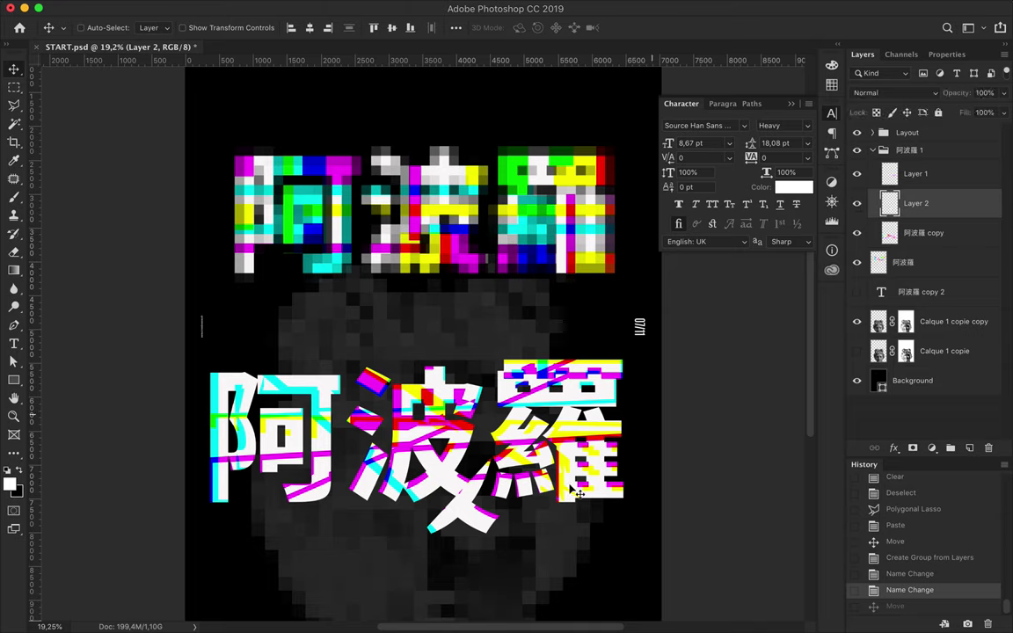
drag(914, 202, 910, 242)
drag(431, 435, 440, 427)
- Erase a rectangular block over 波 from the Green channel only
click(902, 53)
click(893, 129)
click(854, 76)
key(m)
drag(369, 437, 504, 550)
key(Delete)
key(ctrl+d)
key(F7)
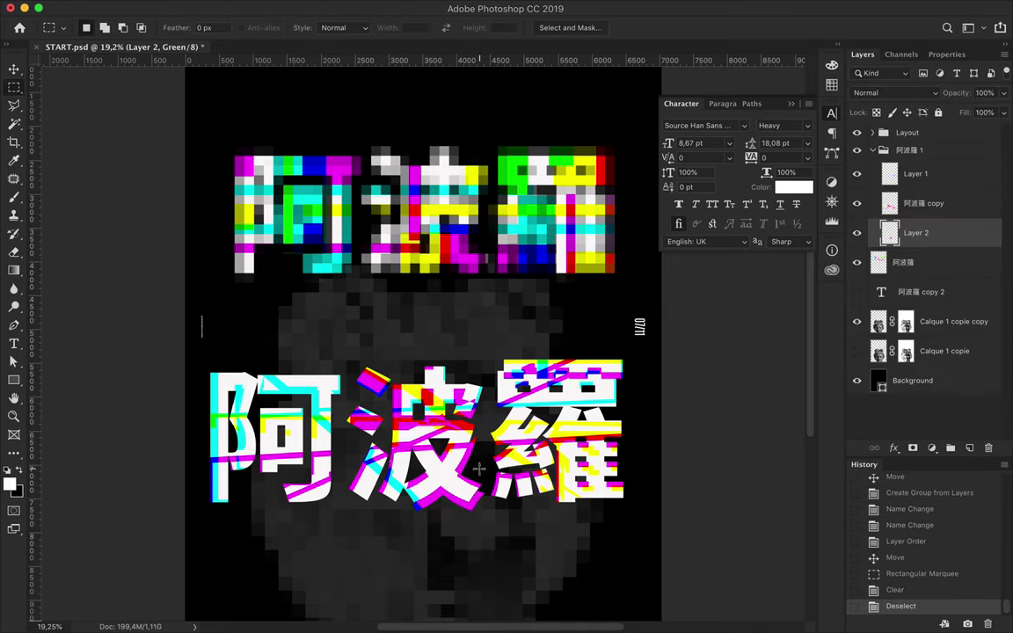
- Select the left part of 阿 with a slanted Polygonal Lasso outline
key(l)
click(215, 362)
click(356, 347)
click(334, 503)
click(217, 361)
mouse_move(914, 203)
mouse_down()
mouse_move(919, 238)
mouse_move(932, 203)
mouse_up()
double_click(934, 204)
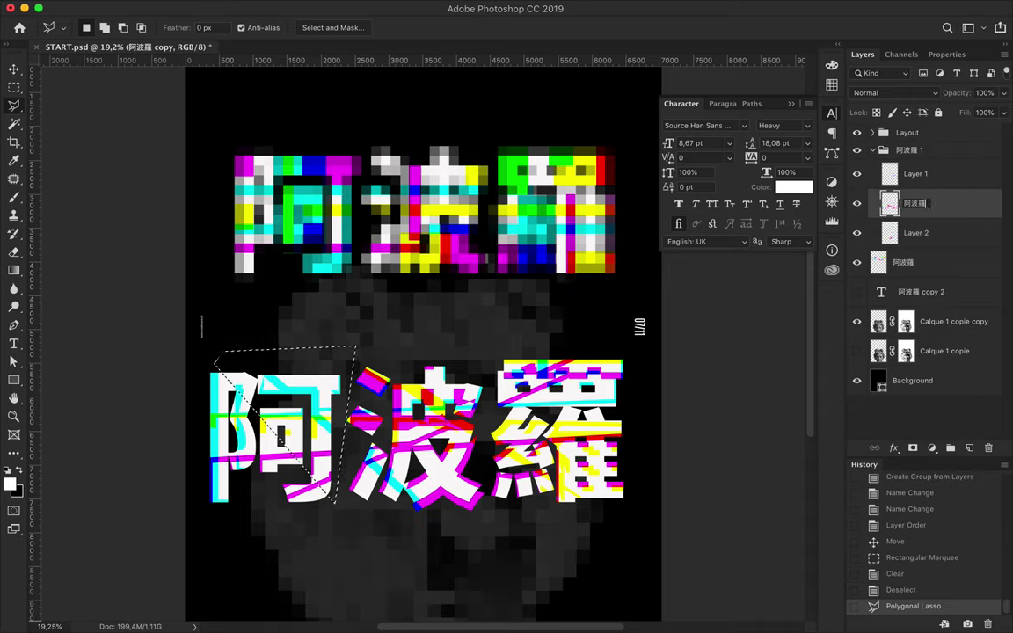
key(Return)
- Copy the 阿 slice to a new layer, offset it, and reorder Layer 3
key(ctrl+c)
key(ctrl+v)
key(v)
drag(281, 422, 312, 378)
mouse_move(919, 232)
mouse_down()
mouse_move(933, 235)
mouse_move(925, 248)
mouse_up()
- Clear a box around the lower 阿 from the Blue channel for a colour fringe
click(900, 55)
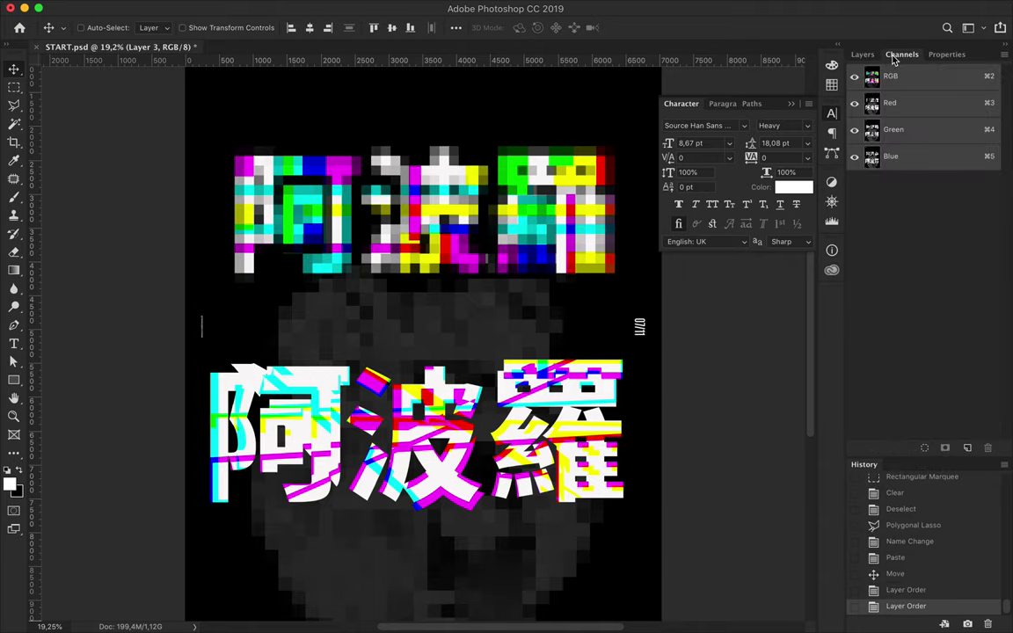
click(891, 129)
click(891, 75)
key(m)
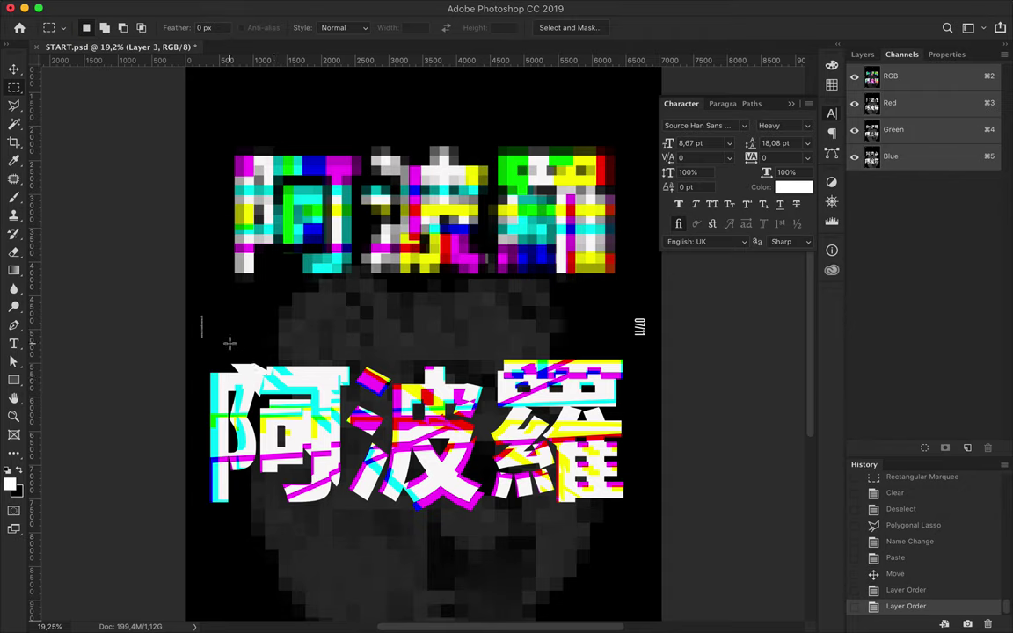
drag(228, 340, 359, 509)
click(961, 162)
click(891, 76)
key(Delete)
key(ctrl+z)
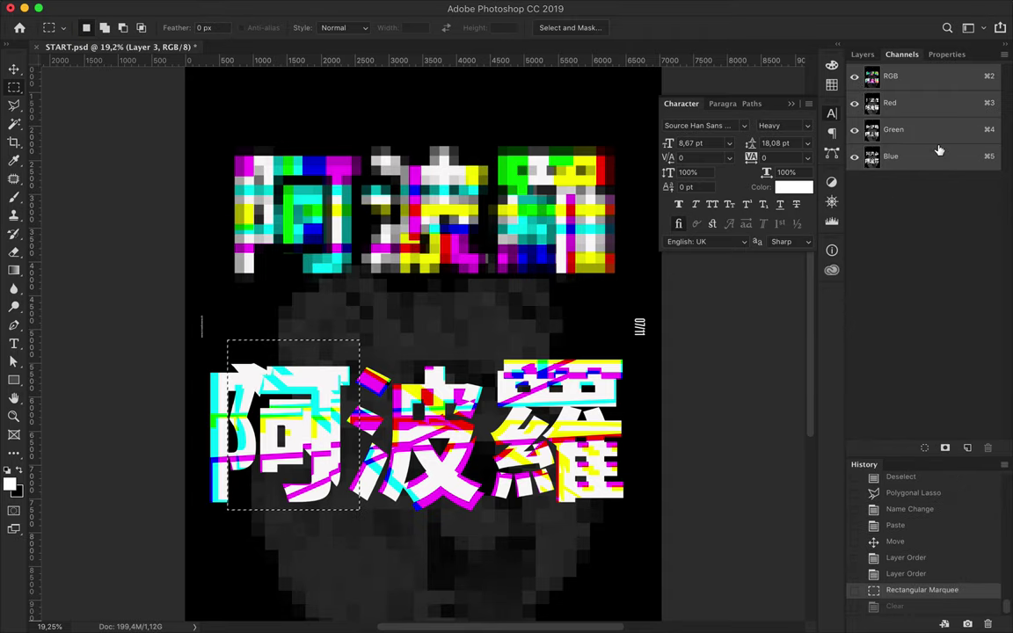
click(938, 154)
click(857, 77)
key(Delete)
- Clear further boxes over 阿's right side in the Green and Red channels
key(v)
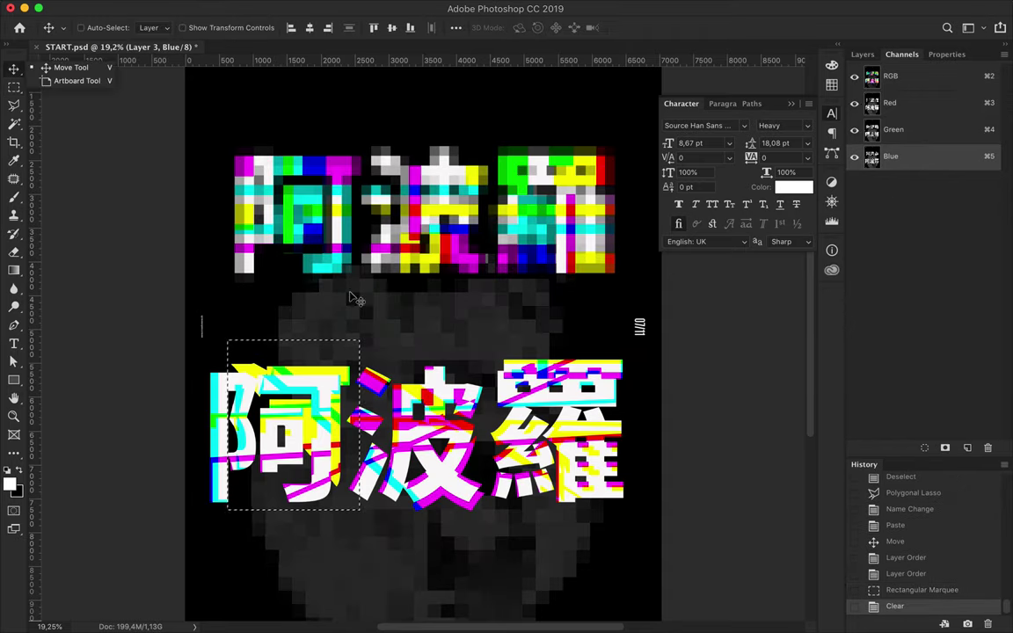
click(891, 129)
key(Delete)
click(264, 318)
key(Return)
key(ctrl+z)
key(m)
drag(304, 333, 384, 362)
key(Delete)
drag(220, 329, 268, 400)
click(890, 103)
key(Delete)
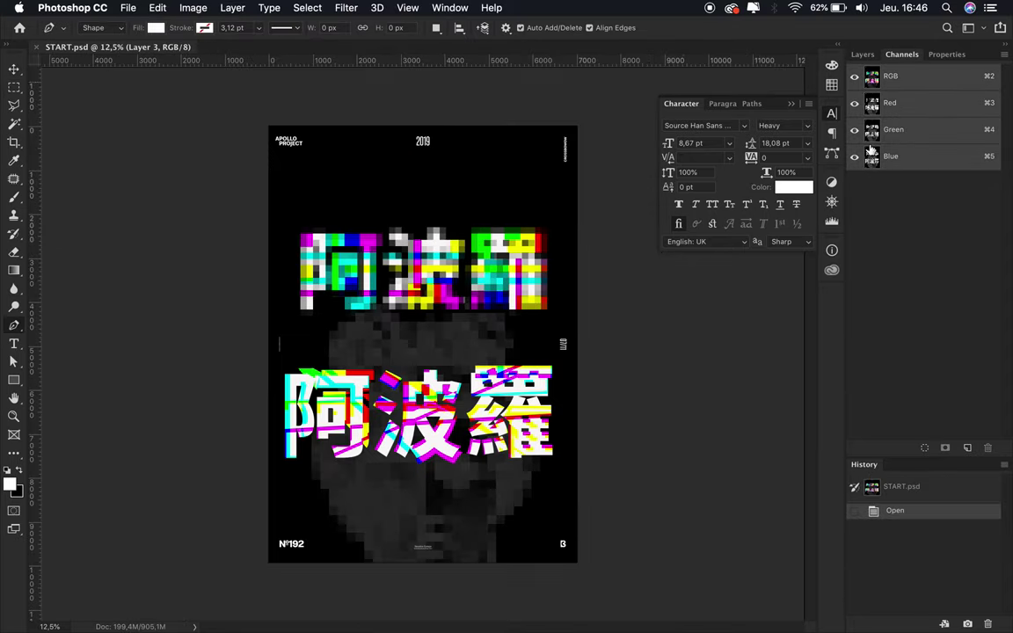
- Try a thin slice through the 阿波羅 title, shift it upward, then undo it
click(914, 203)
click(417, 474)
click(425, 476)
click(440, 477)
key(BackSpace)
key(BackSpace)
key(l)
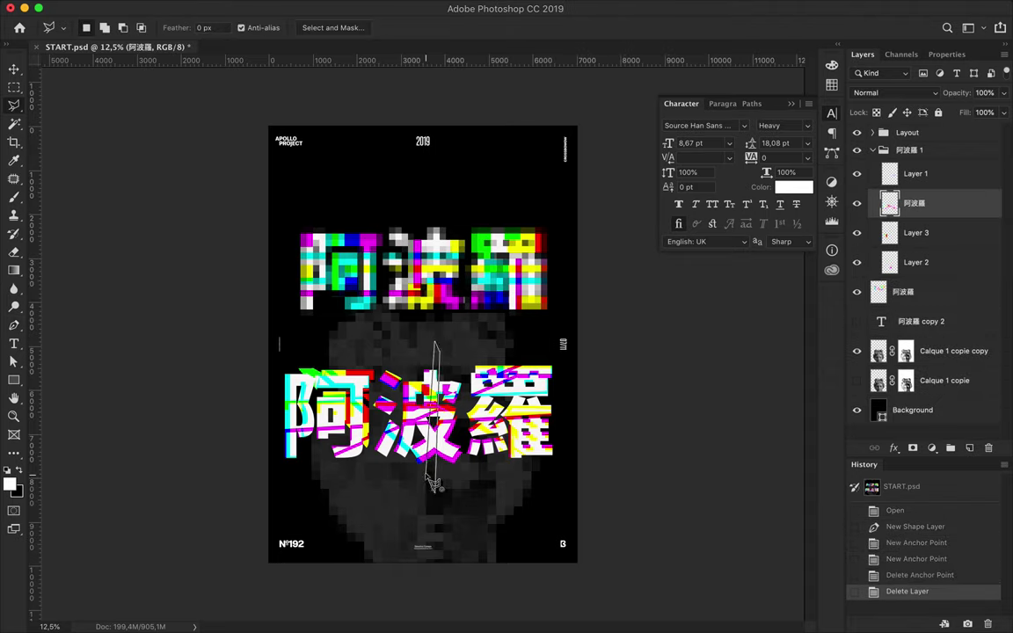
click(434, 483)
key(ctrl+c)
key(ctrl+v)
key(v)
drag(431, 404, 440, 347)
key(ctrl+z)
key(ctrl+z)
- Copy a slice of 羅 to a new layer and nudge it upward, undoing the move
key(l)
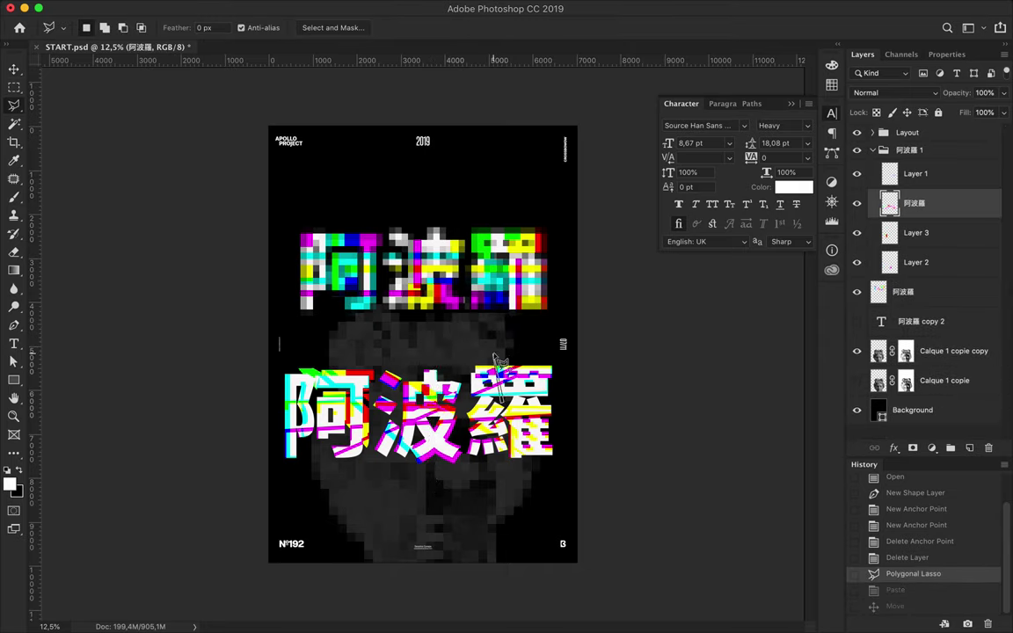
click(497, 360)
key(ctrl+c)
key(ctrl+v)
key(v)
drag(497, 361, 493, 350)
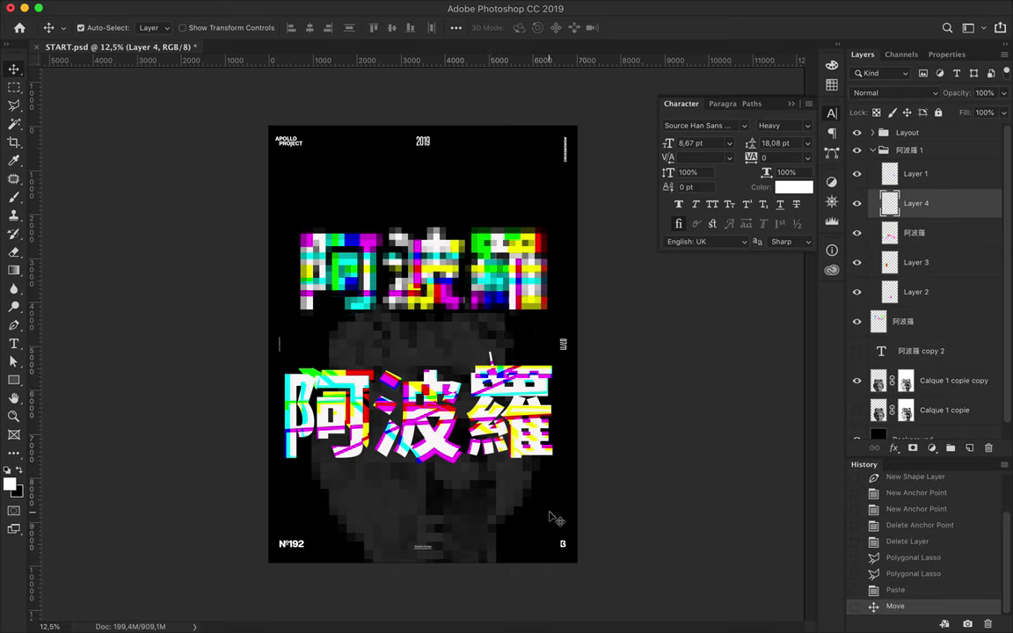
key(ctrl+z)
- Cut a slanted 羅 slice to its own layer, offset it, and delete unused Layer 4
key(l)
click(528, 353)
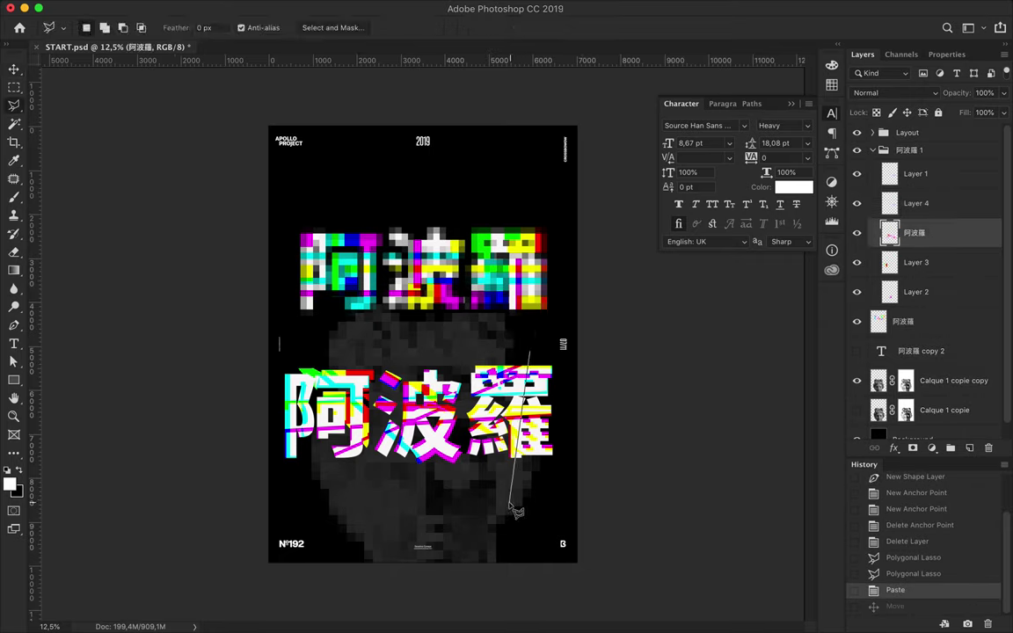
click(538, 359)
key(ctrl+x)
key(ctrl+v)
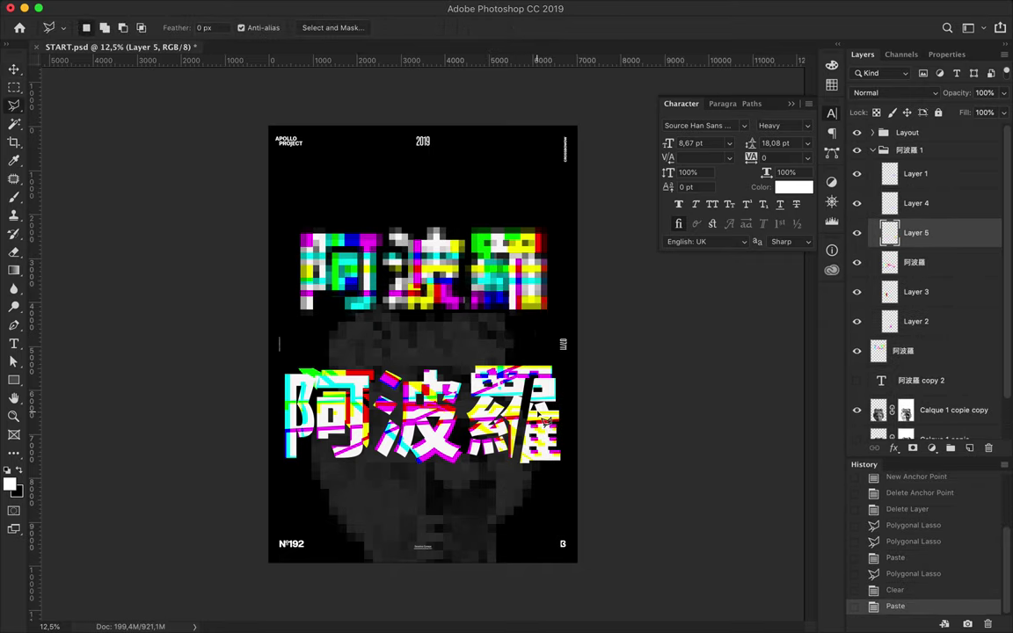
key(v)
mouse_move(547, 391)
mouse_down()
mouse_move(555, 396)
mouse_move(506, 321)
mouse_move(450, 294)
mouse_up()
key(Delete)
key(alt+bracketleft)
- Cut another title slice onto a new layer and offset it down and right
key(l)
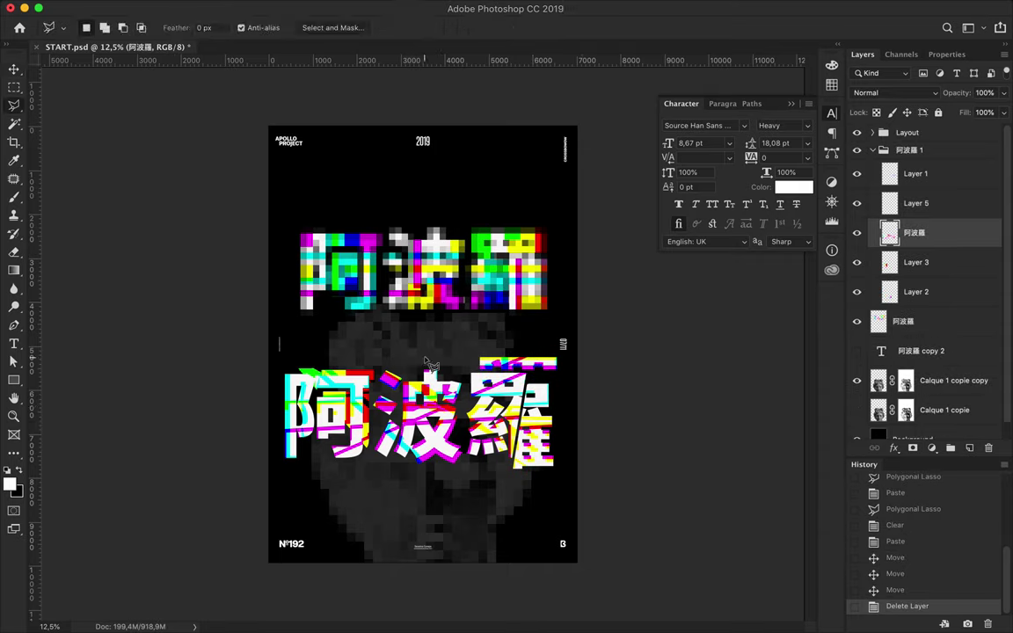
click(430, 358)
key(ctrl+x)
key(ctrl+v)
key(v)
drag(422, 387, 450, 409)
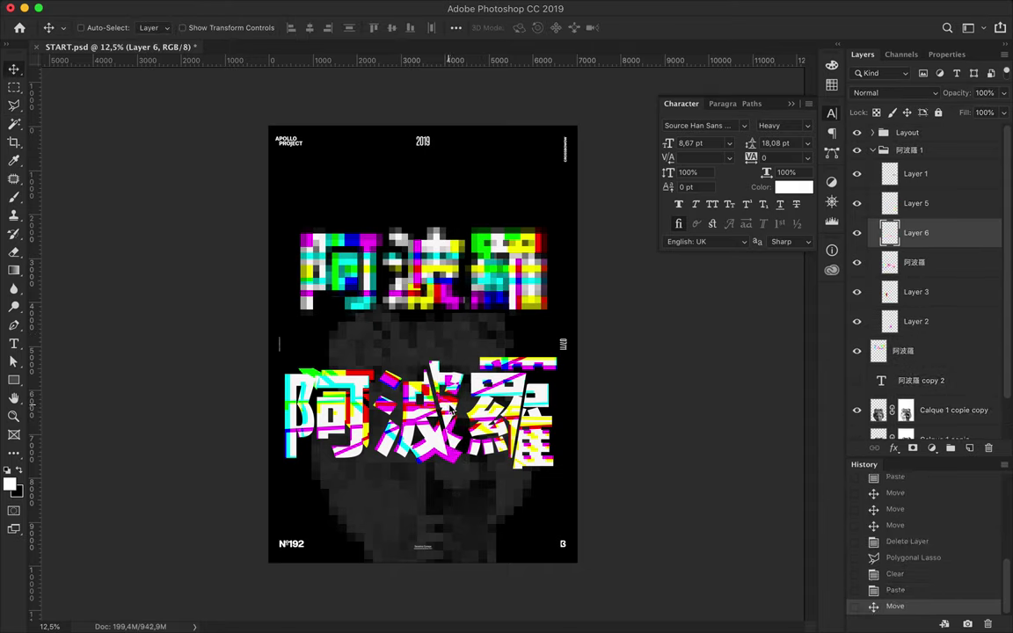
key(alt+bracketleft)
- Cut 阿's lower-left part onto its own layer and offset it slightly right
key(l)
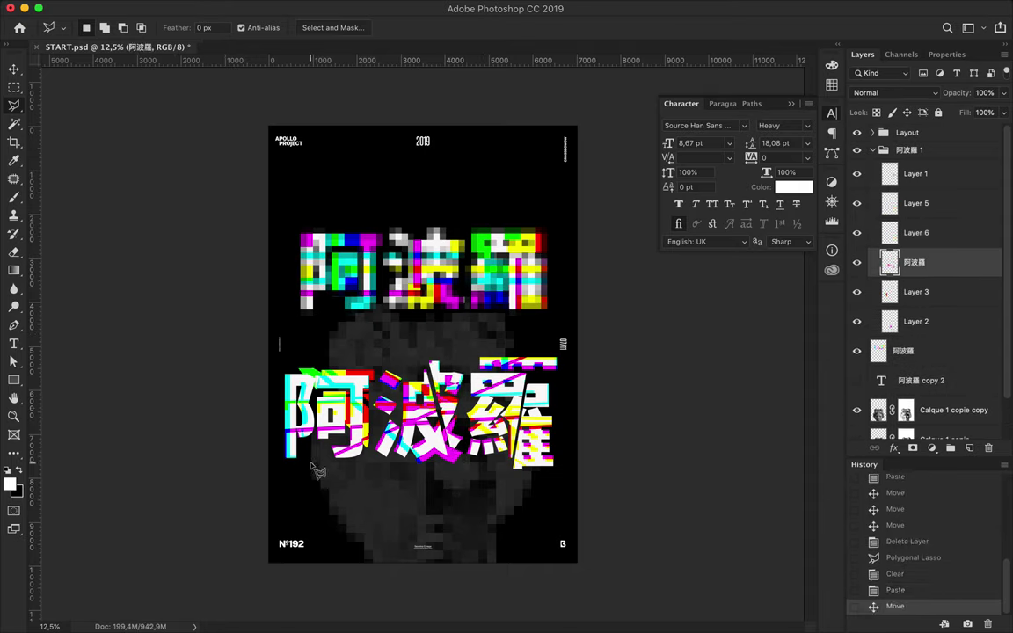
click(273, 360)
click(273, 460)
click(333, 469)
double_click(363, 459)
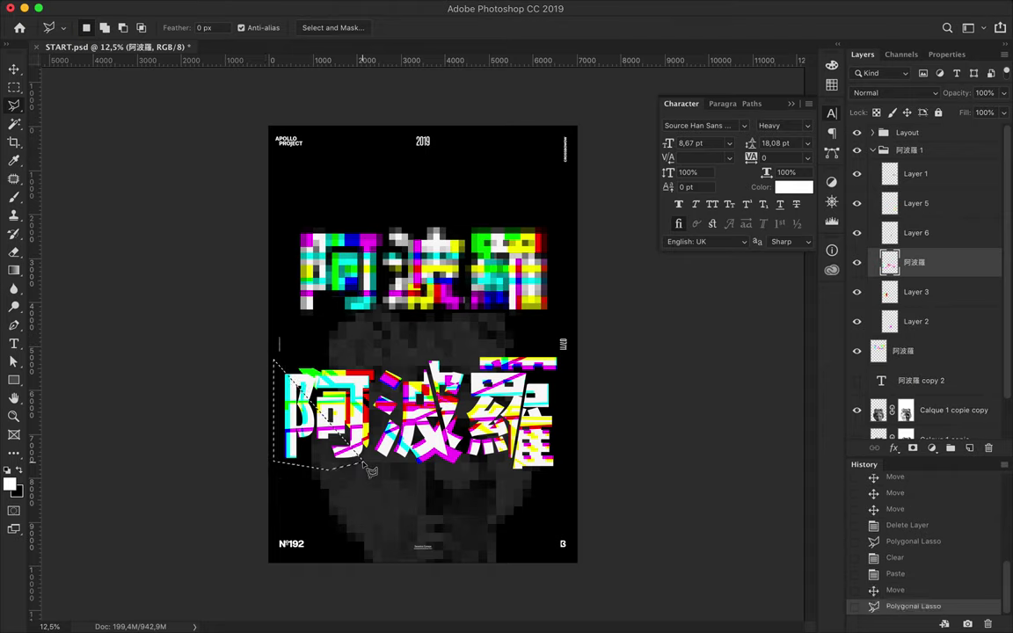
key(ctrl+x)
key(ctrl+v)
key(v)
drag(326, 444, 337, 444)
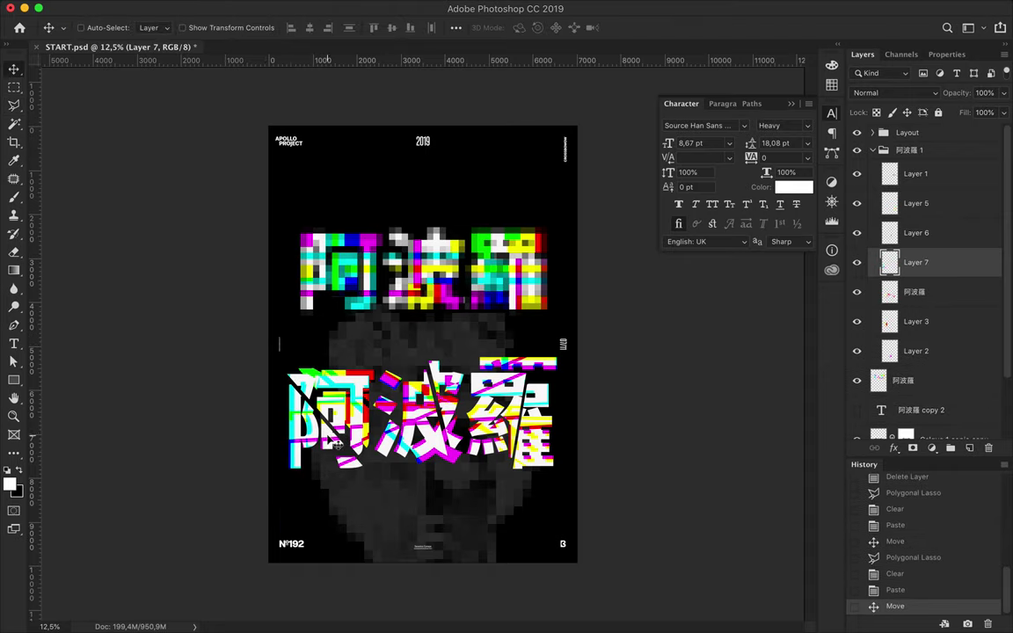
- Cut a further slice of the title and paste it onto a new layer
key(l)
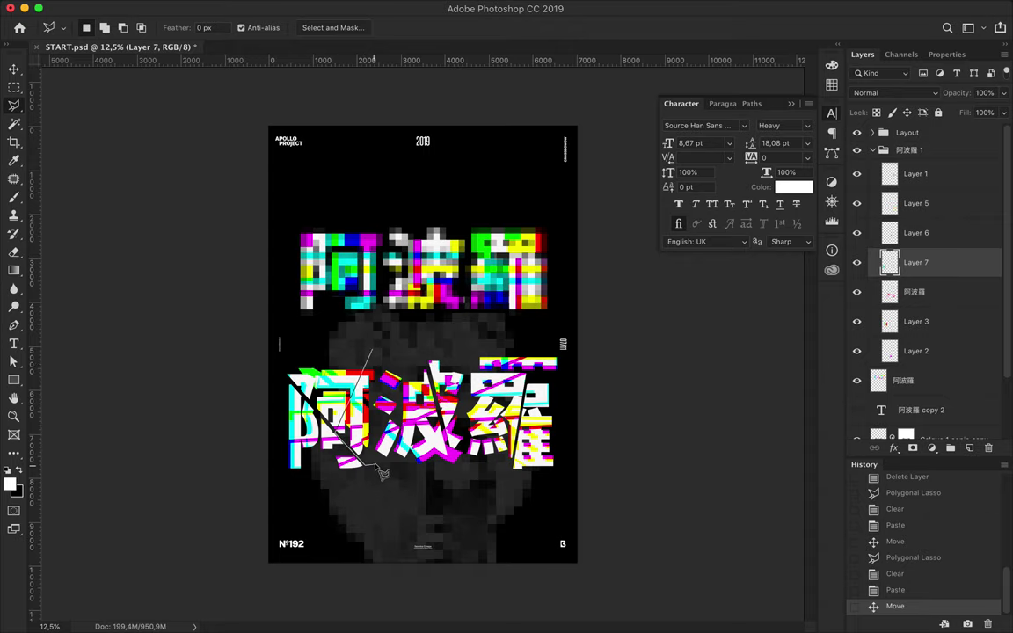
click(374, 353)
key(ctrl+c)
key(Return)
click(915, 292)
key(ctrl+x)
key(ctrl+v)
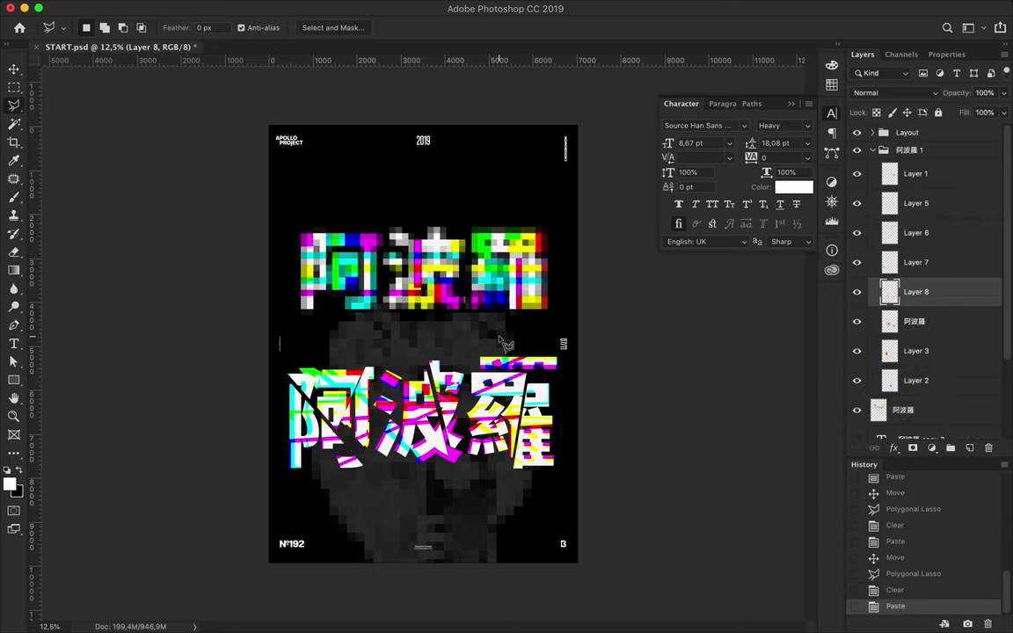
- Undo that last slice, move the 阿波羅 layer under Layout, and raise the title
key(v)
drag(352, 395, 360, 395)
key(ctrl+z)
key(ctrl+z)
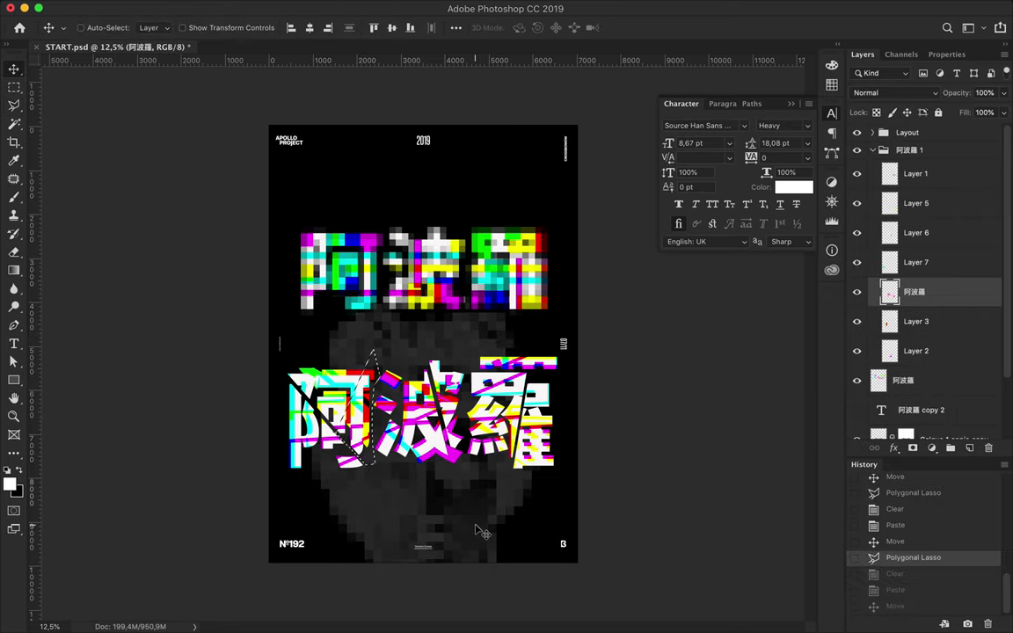
key(l)
key(ctrl+d)
key(v)
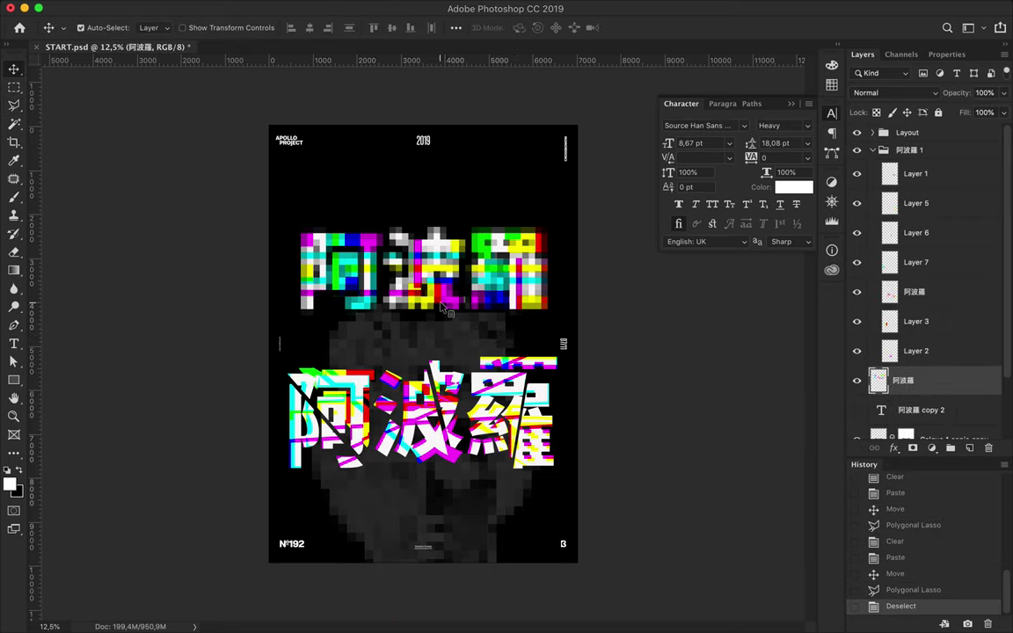
drag(903, 379, 929, 146)
drag(480, 379, 480, 173)
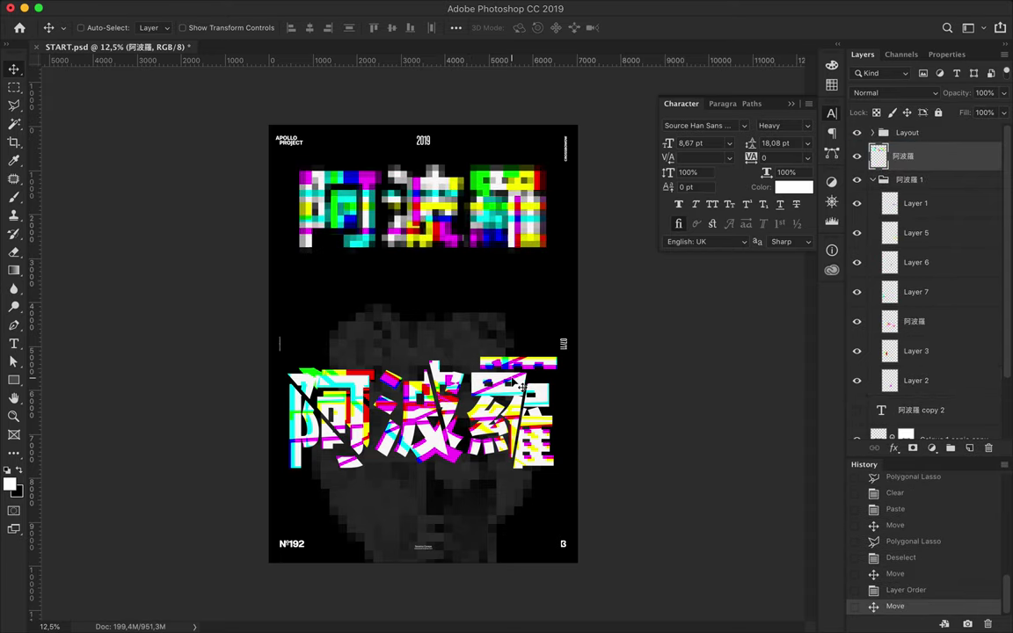
- Adjust Layer 1's glitch strips and merge all the slice layers down to Layer 2
ctrl+click(420, 429)
ctrl+click(475, 395)
ctrl+shift+click(551, 375)
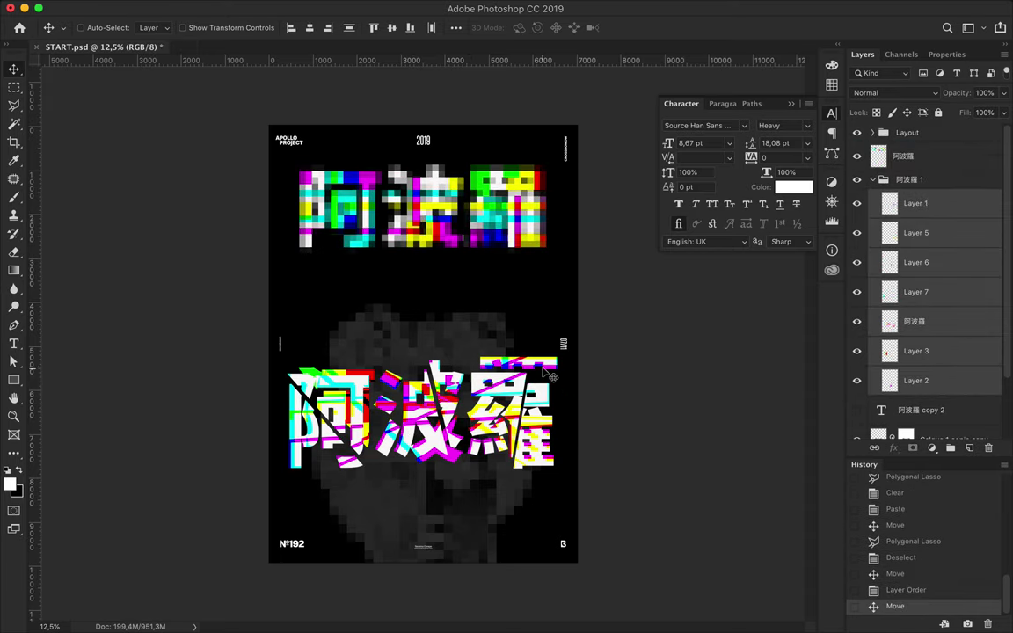
ctrl+click(552, 373)
drag(551, 373, 544, 377)
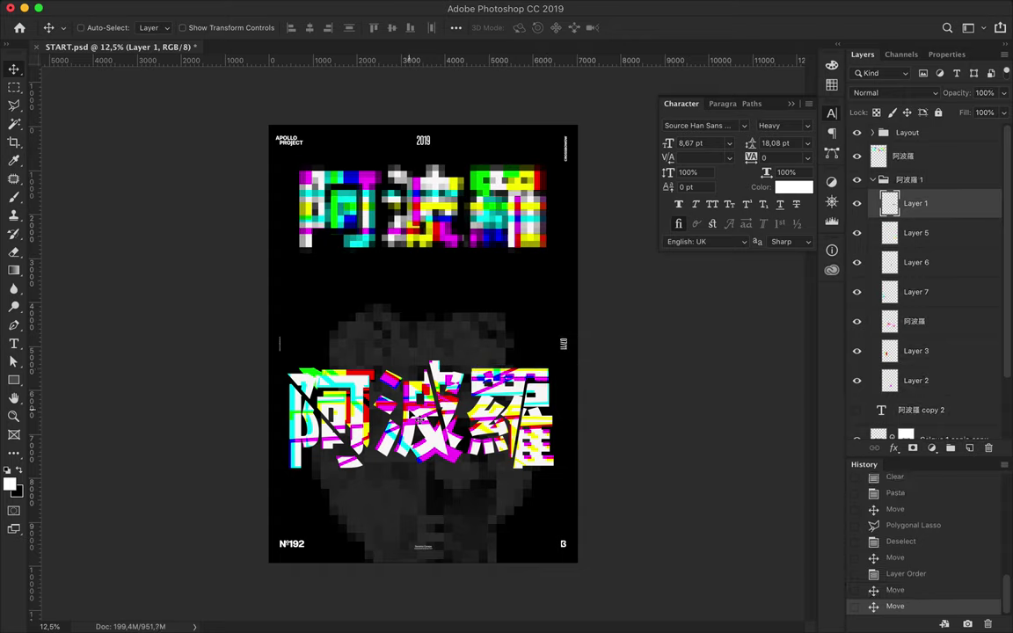
shift+click(906, 384)
key(ctrl+e)
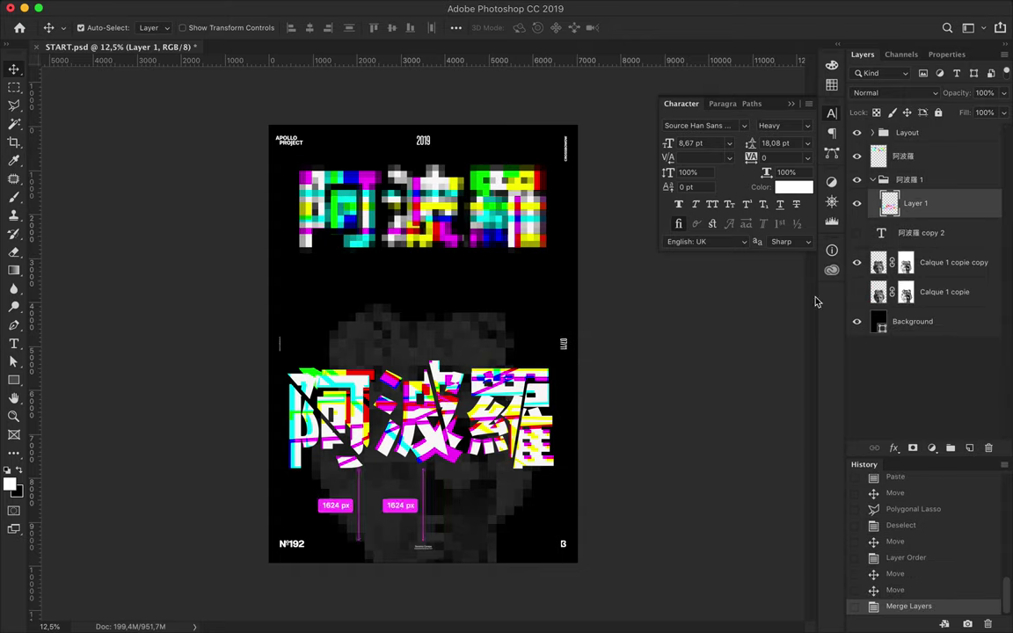
- Duplicate the merged title and apply a 34.6 px Gaussian Blur to the copy
drag(647, 363, 645, 290)
click(343, 7)
click(573, 230)
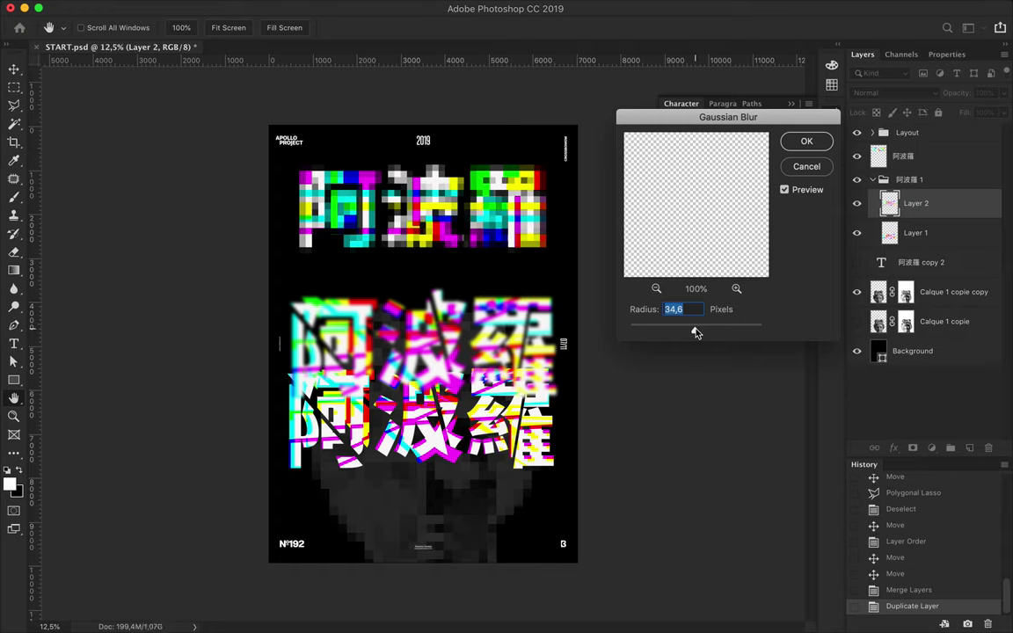
drag(703, 332, 711, 331)
key(Return)
- Set the blurred copy to Linear Dodge (Add) and move both title layers up
drag(422, 334, 440, 396)
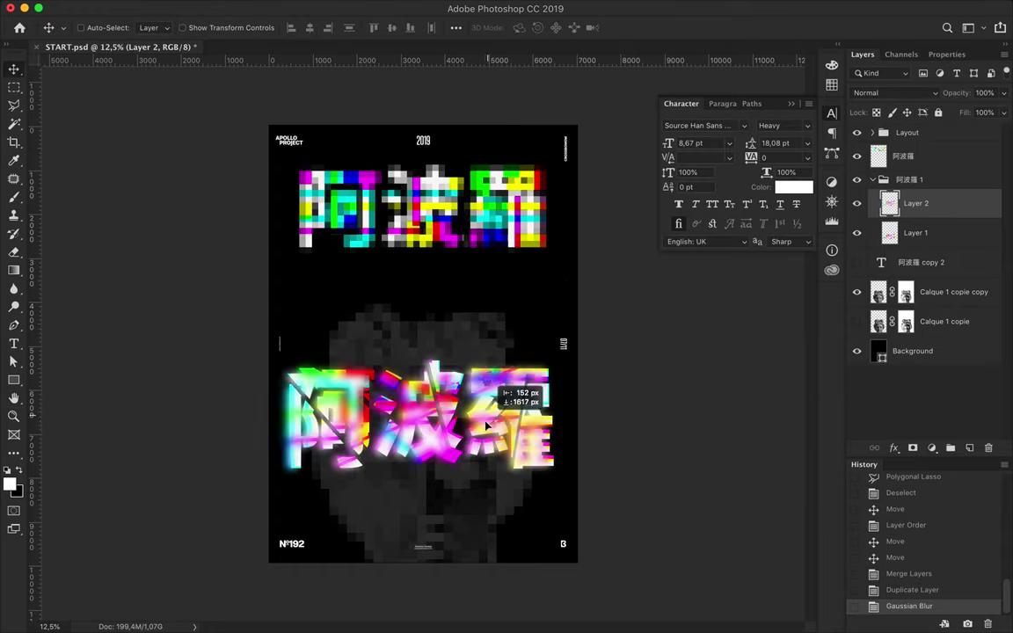
click(871, 93)
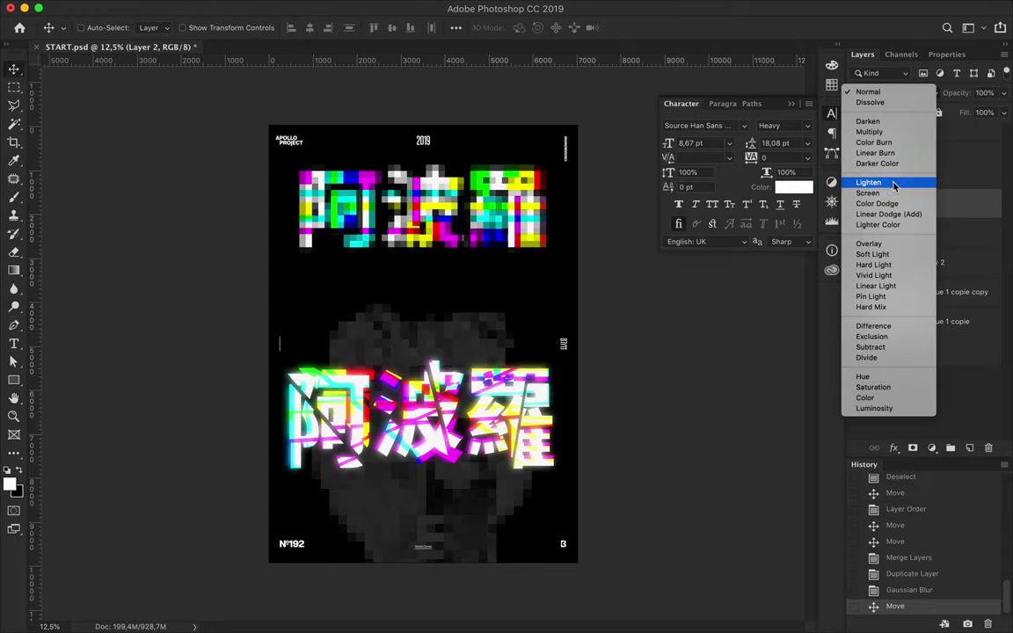
click(888, 214)
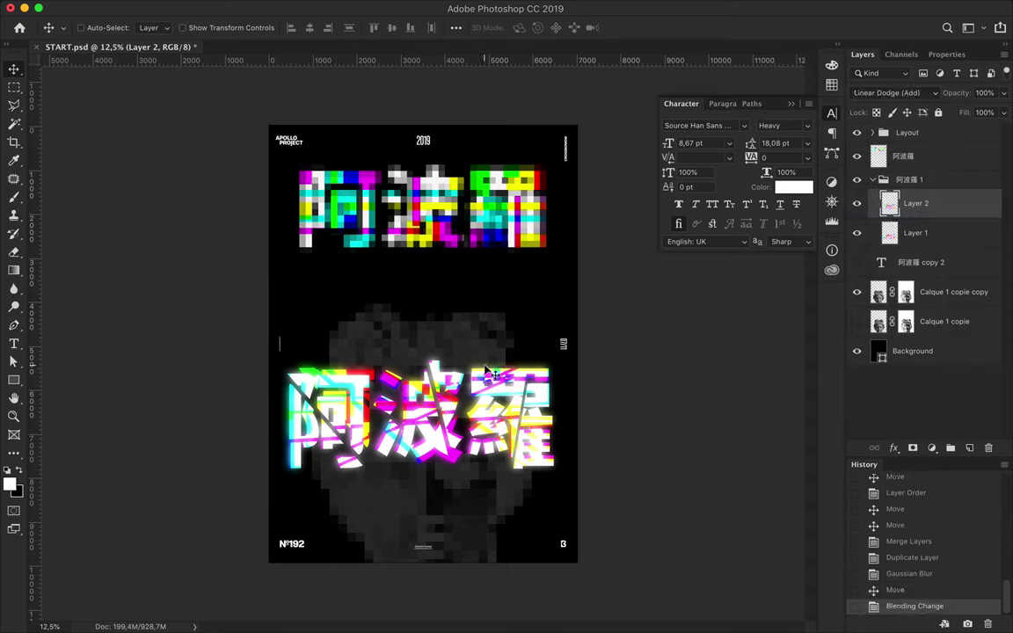
shift+click(914, 233)
drag(527, 466, 531, 277)
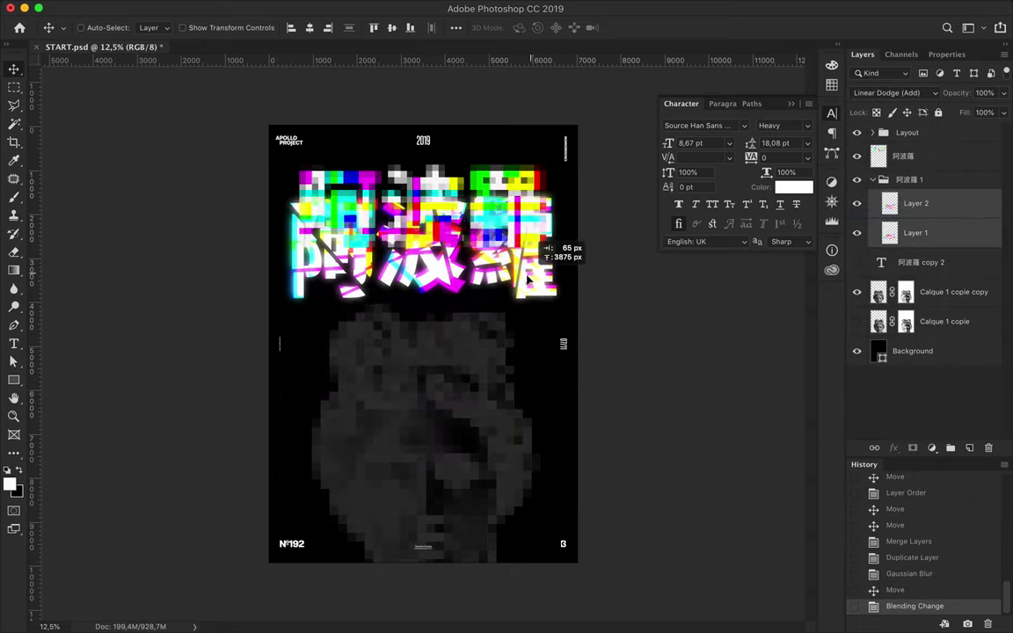
- Move the pixel title to the poster bottom and shrink it into a small box
drag(422, 176, 422, 409)
key(ctrl+t)
mouse_move(553, 408)
mouse_down()
mouse_move(372, 469)
mouse_move(313, 459)
mouse_move(300, 490)
mouse_up()
key(Return)
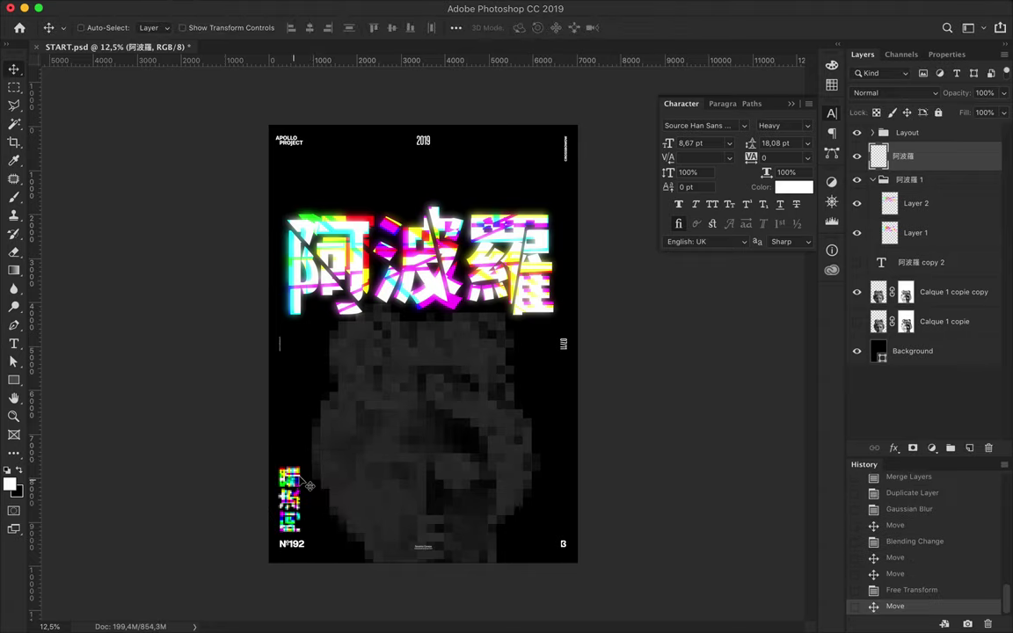
- Nudge the face image, then try a lasso clear in the Blue channel and undo it
drag(443, 316, 430, 351)
click(901, 54)
click(891, 155)
click(854, 76)
key(l)
double_click(380, 554)
key(Delete)
key(ctrl+z)
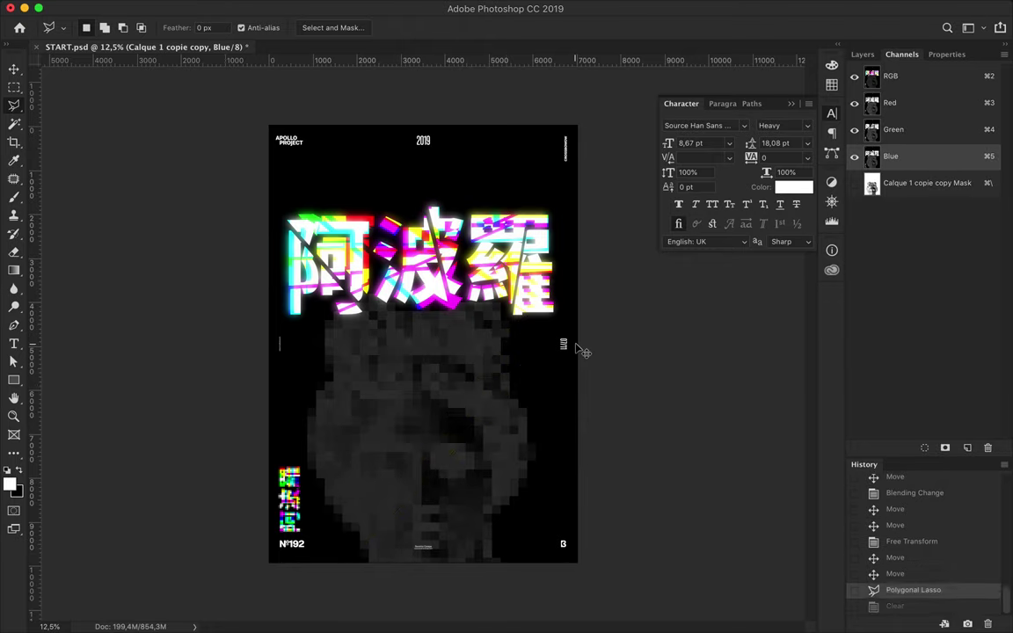
- Back in Layers, select the face layer and move it up behind the title
key(ctrl+z)
click(862, 54)
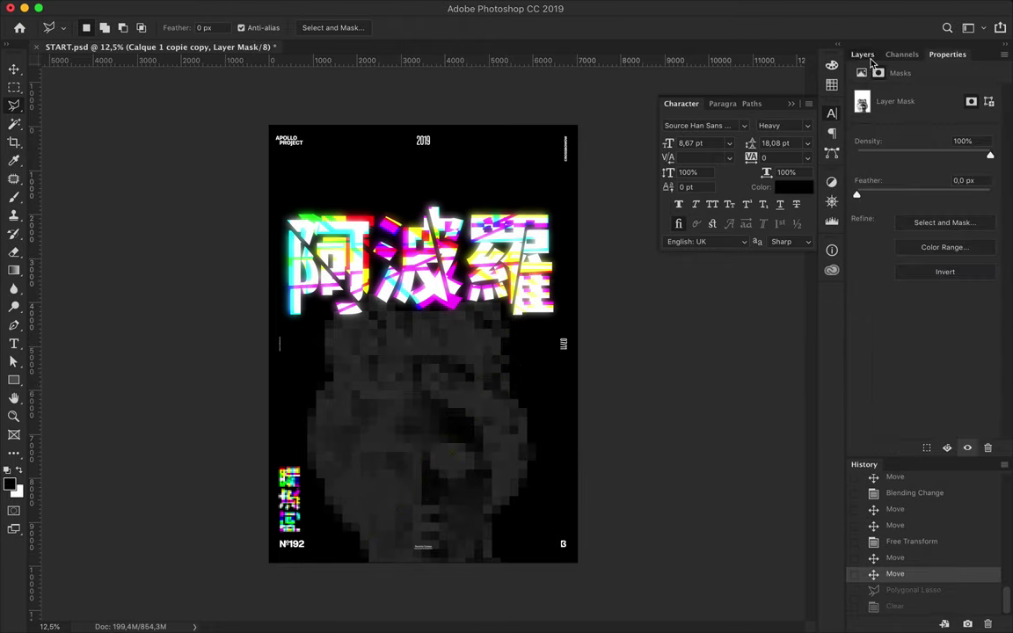
alt+click(906, 295)
click(878, 292)
key(v)
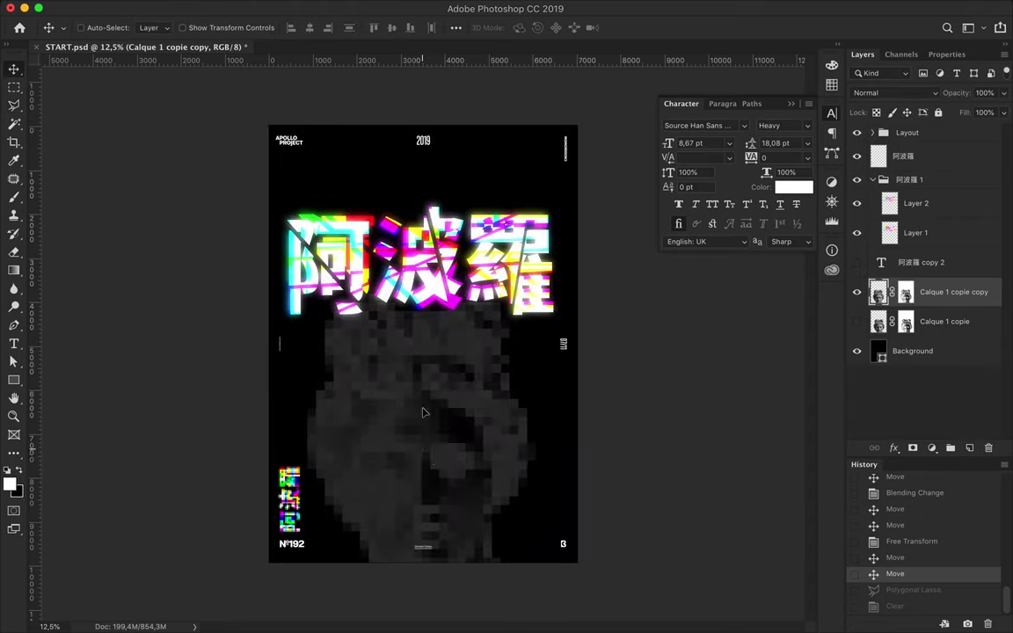
drag(421, 409, 421, 307)
- Load the face mask as a selection, deselect, and select all layers
ctrl+click(906, 292)
key(m)
key(ctrl+d)
alt+click(906, 292)
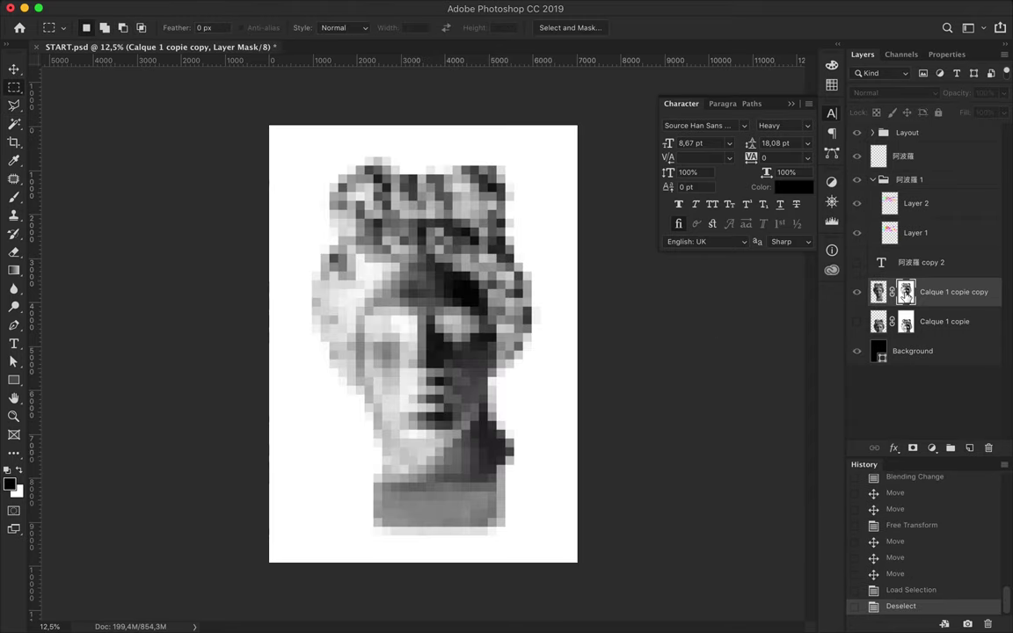
click(308, 8)
click(339, 86)
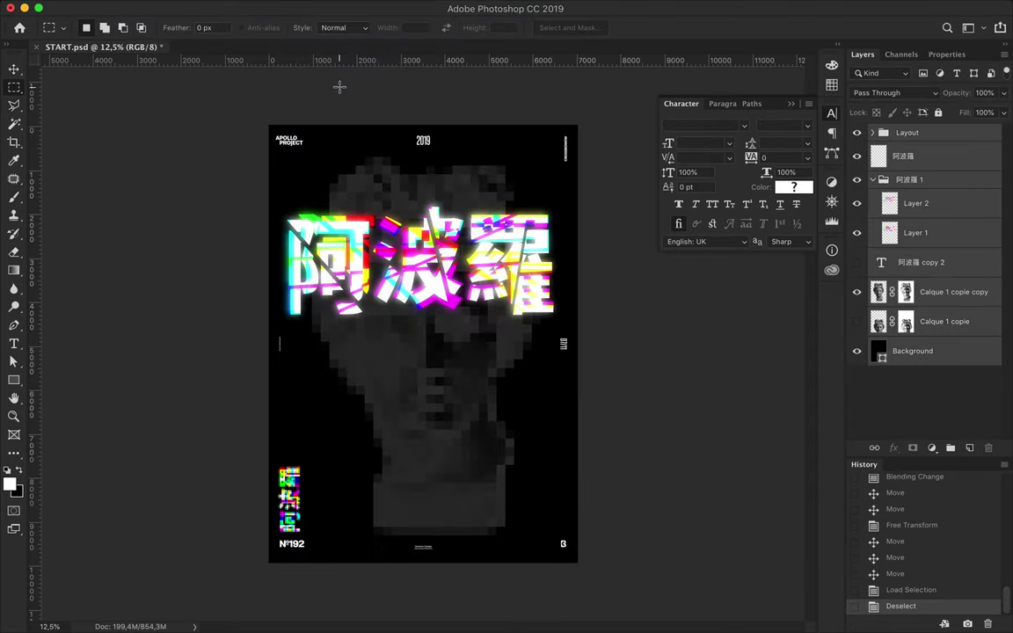
- Select the face layer alone and drop its mask selection
click(903, 299)
ctrl+click(906, 292)
alt+click(905, 292)
key(ctrl+d)
- Add a Curves adjustment with swapped endpoints to invert the face, and merge it down
click(932, 447)
click(936, 532)
drag(989, 132, 988, 237)
drag(885, 237, 885, 134)
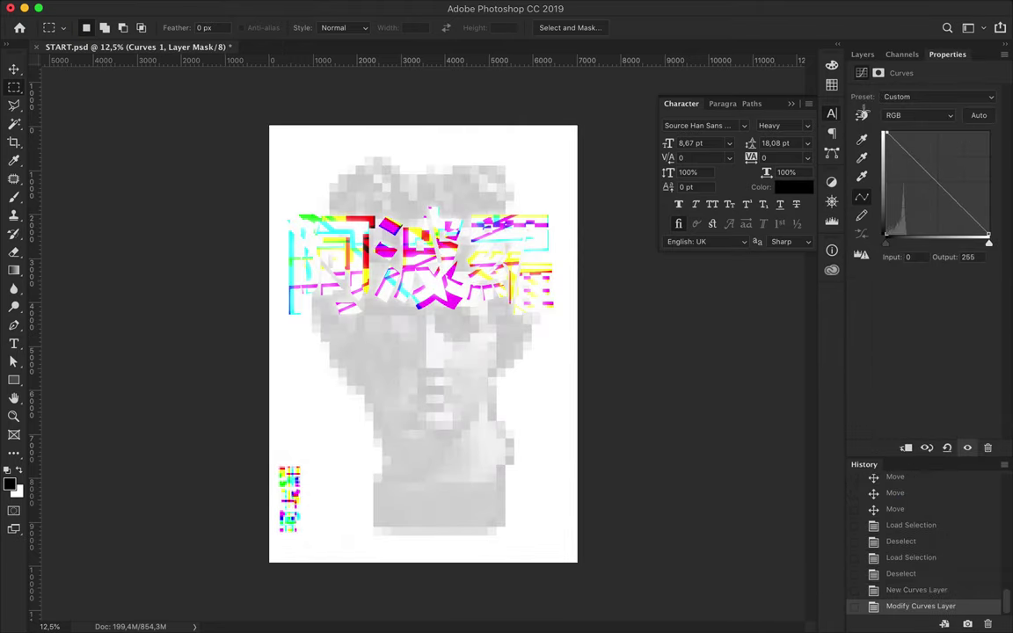
key(F7)
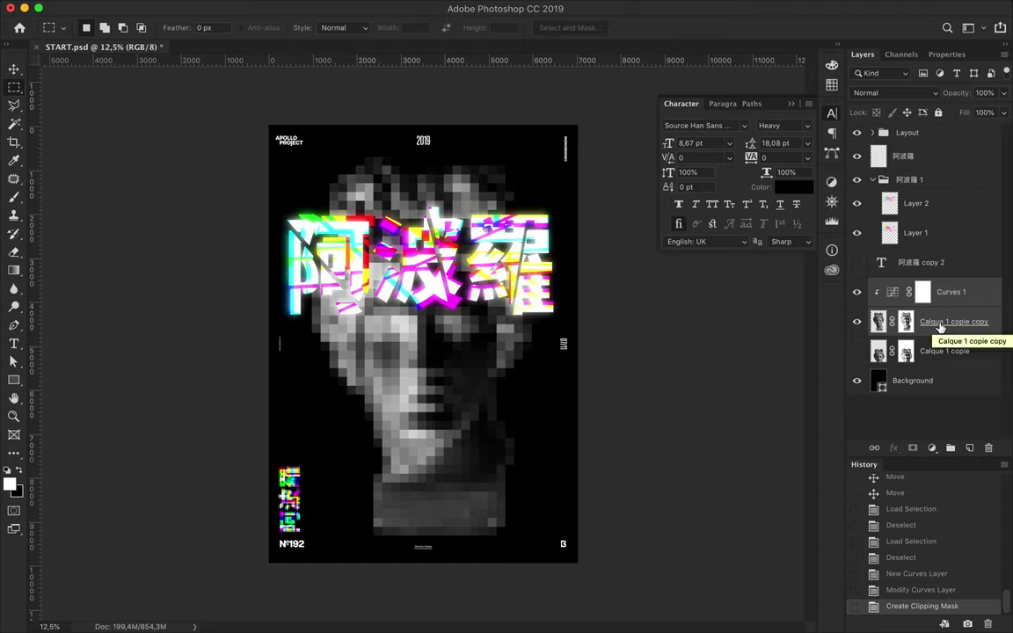
key(ctrl+e)
- Target the Red channel in Channels with the full-colour composite visible
click(901, 54)
click(889, 102)
click(854, 76)
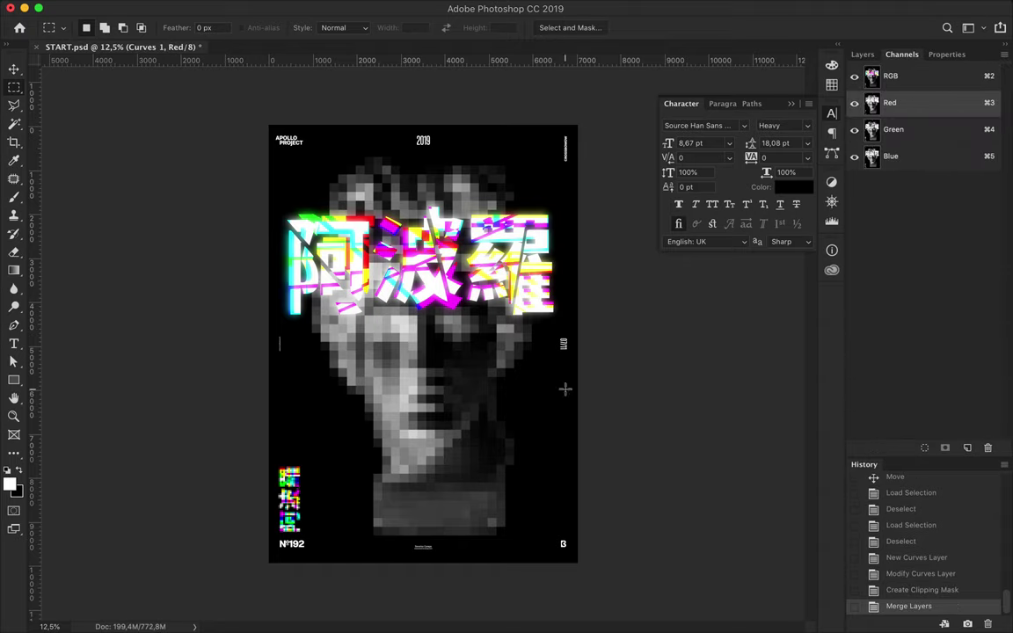
- Offset a diagonal band of the Red channel across the face for a cyan shift
key(l)
click(319, 446)
click(534, 141)
click(317, 448)
key(v)
mouse_move(380, 281)
mouse_down()
mouse_move(387, 425)
mouse_move(387, 398)
mouse_up()
key(l)
key(ctrl+d)
- Shift a band of the Green channel down the face
double_click(278, 188)
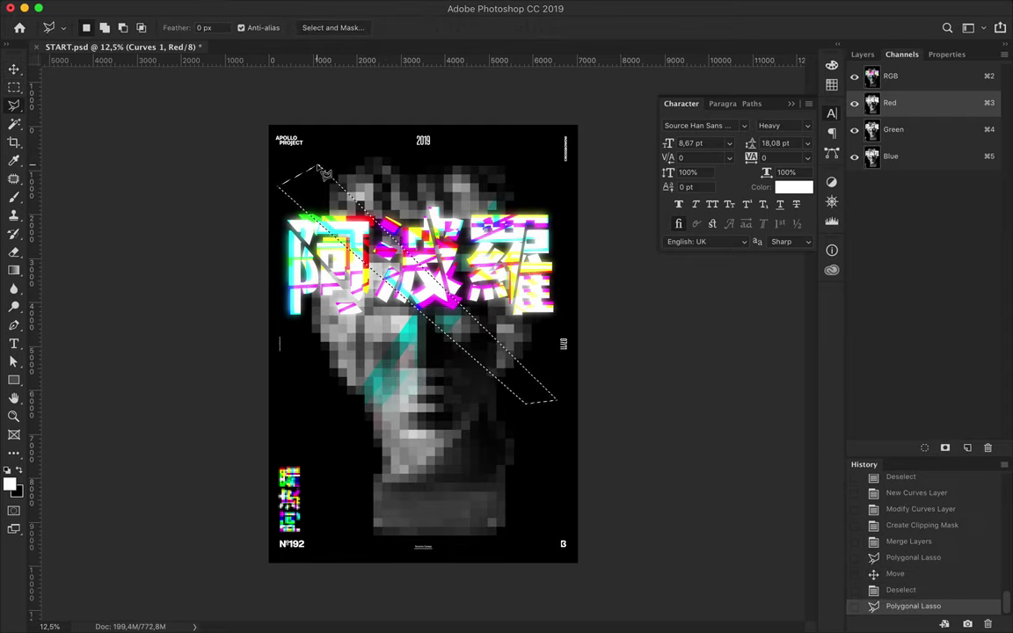
click(903, 133)
key(ctrl+c)
key(ctrl+v)
key(ctrl+z)
key(v)
drag(447, 323, 429, 442)
key(ctrl+d)
- Try pasting and shifting a band in the Blue channel, then undo it
key(l)
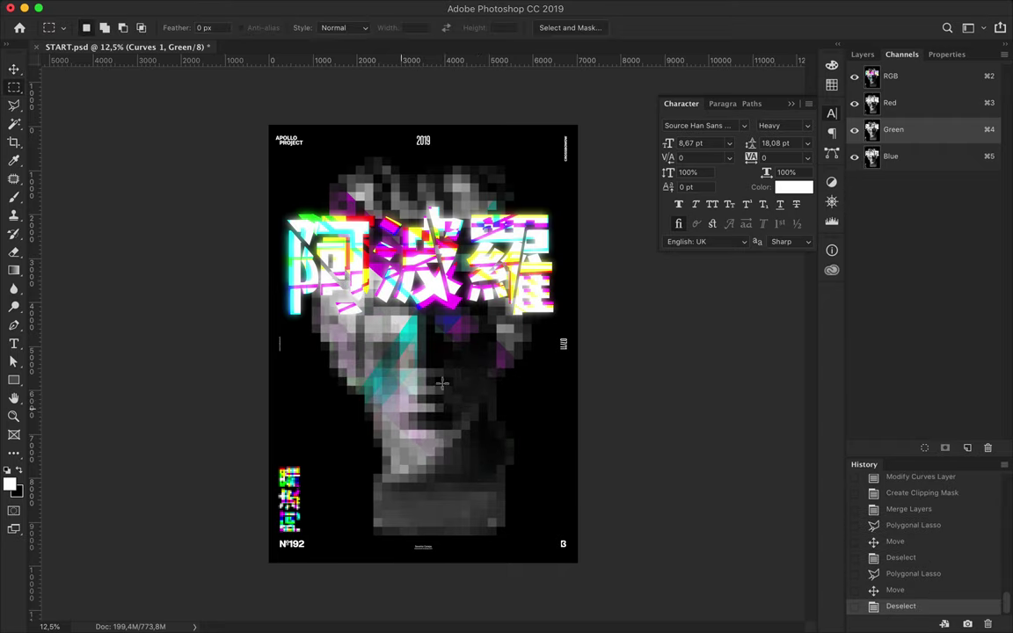
click(890, 157)
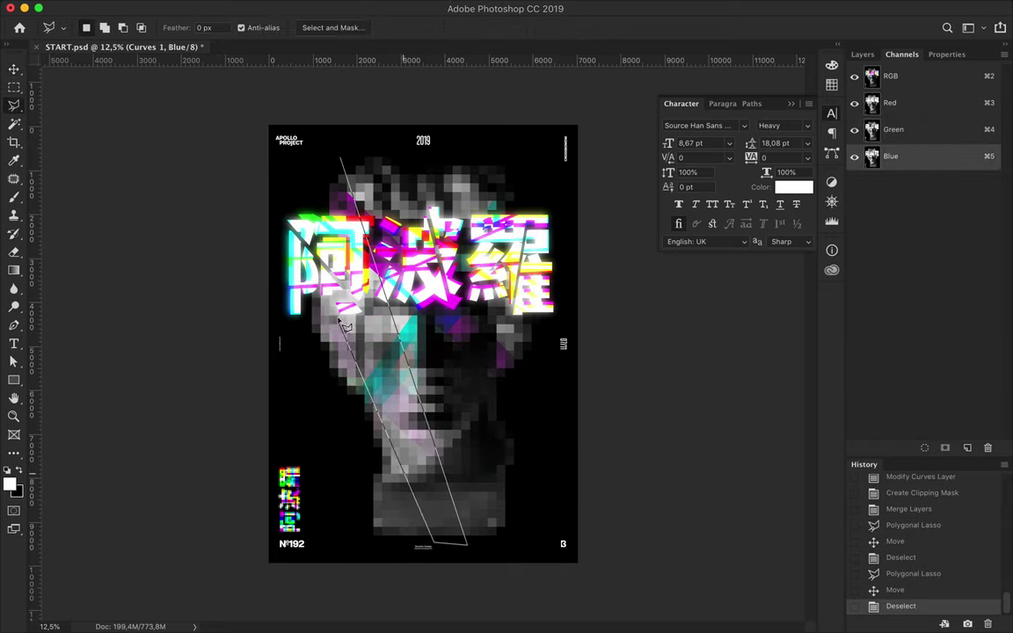
double_click(369, 393)
key(ctrl+c)
key(ctrl+v)
key(v)
mouse_move(344, 314)
mouse_down()
mouse_move(396, 349)
mouse_move(439, 281)
mouse_up()
key(ctrl+z)
key(ctrl+z)
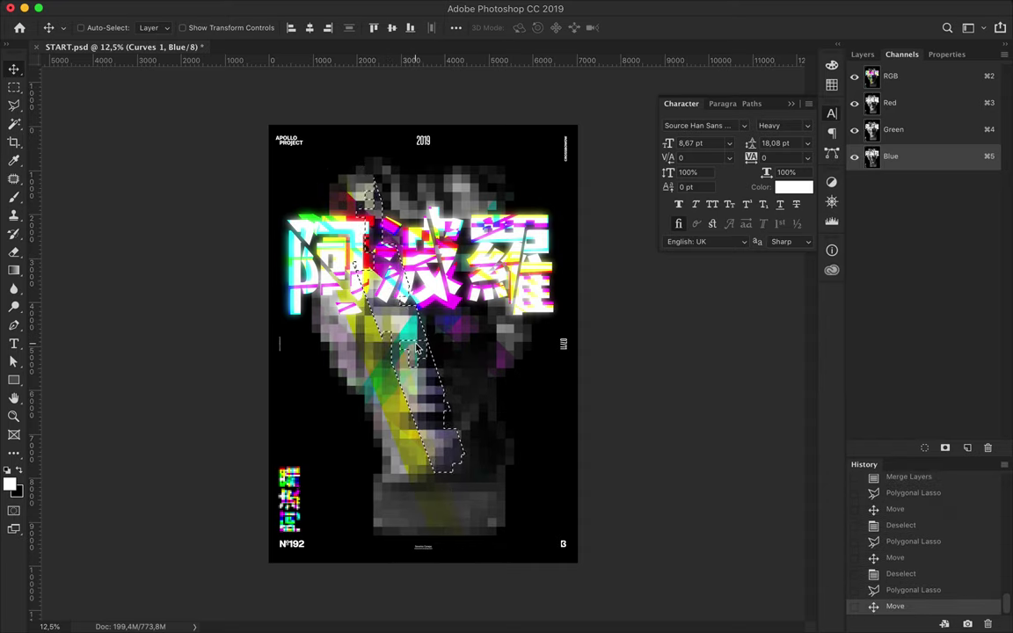
key(m)
key(ctrl+d)
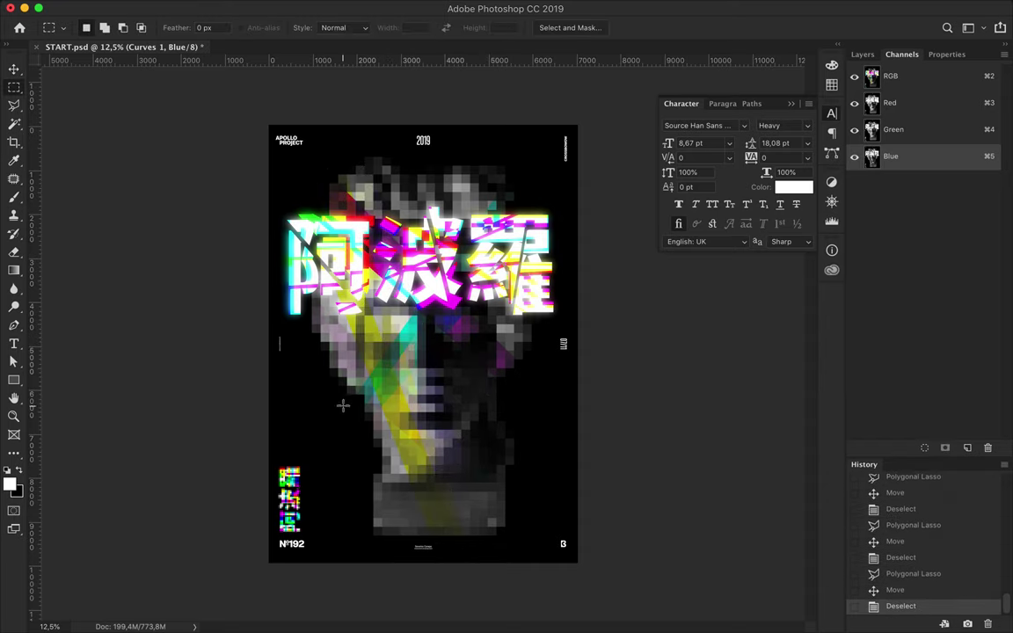
- Select and move a rectangular block on the lower face in the Green channel
key(ctrl+4)
mouse_move(334, 391)
mouse_down()
mouse_move(524, 434)
mouse_move(497, 456)
mouse_up()
key(v)
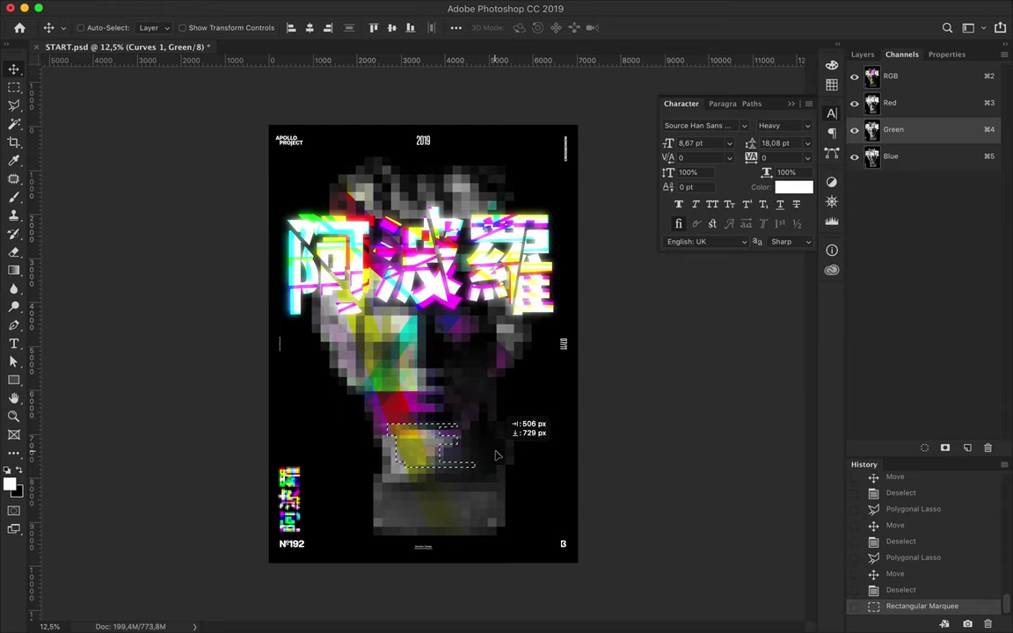
key(ctrl+d)
- Offset a wide Red channel strip across the title top sideways
key(ctrl+3)
key(m)
drag(539, 208, 245, 234)
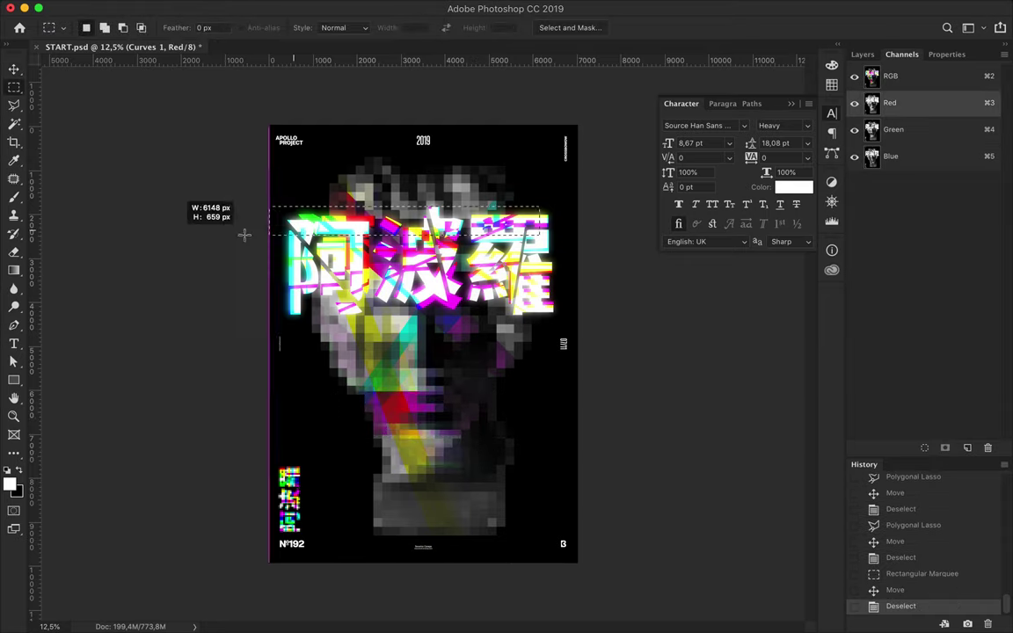
key(v)
drag(405, 236, 482, 249)
- Offset small Green channel blocks across the face sideways
key(ctrl+4)
key(m)
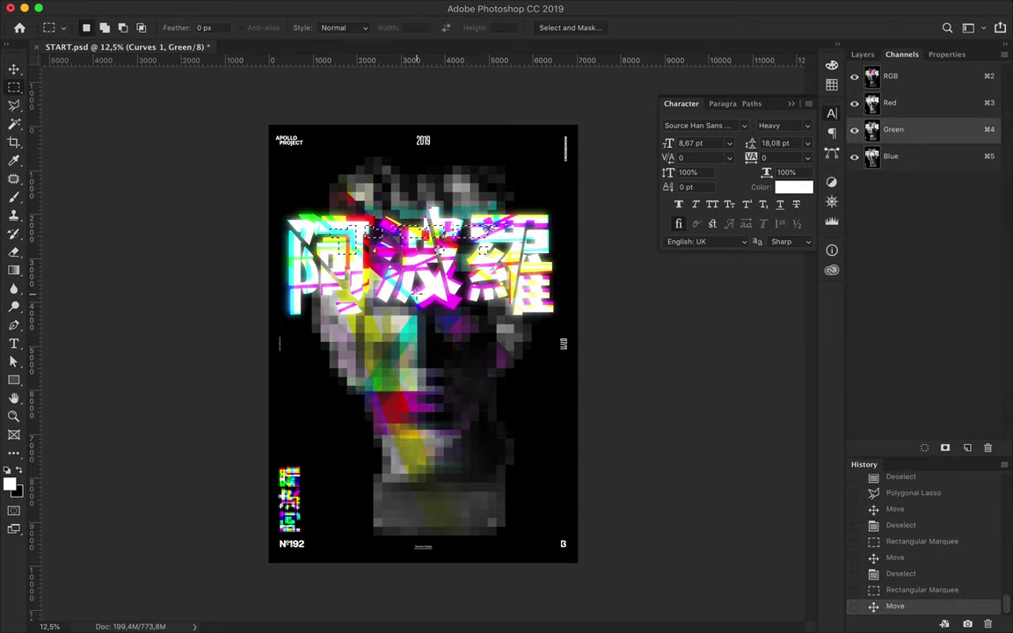
drag(303, 332, 577, 352)
key(v)
drag(436, 345, 440, 353)
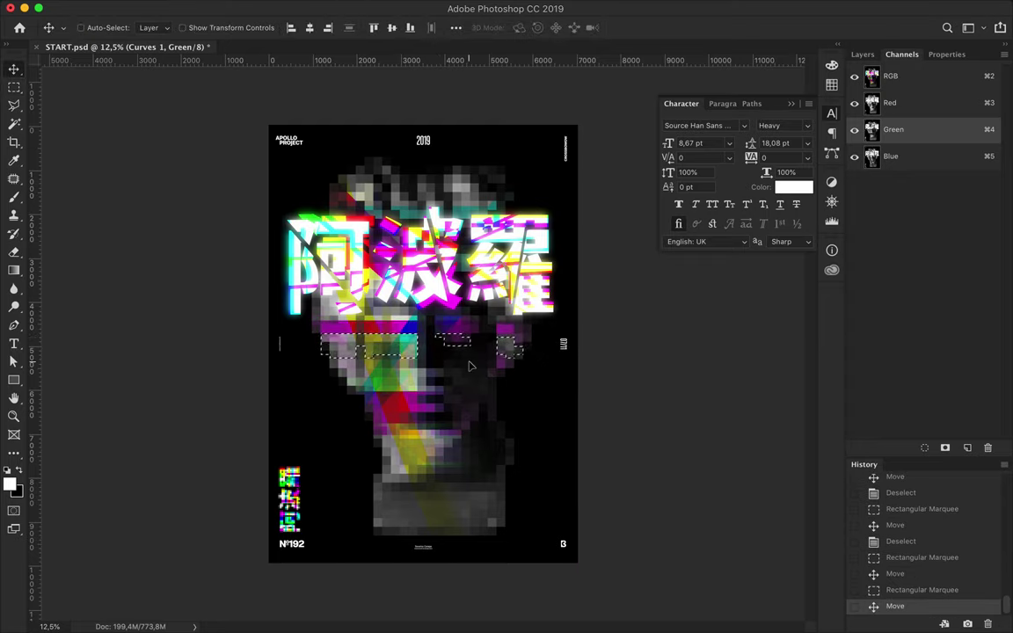
key(m)
key(ctrl+d)
- Shift a Blue channel block and strip near the top sideways
drag(526, 198, 525, 195)
key(ctrl+5)
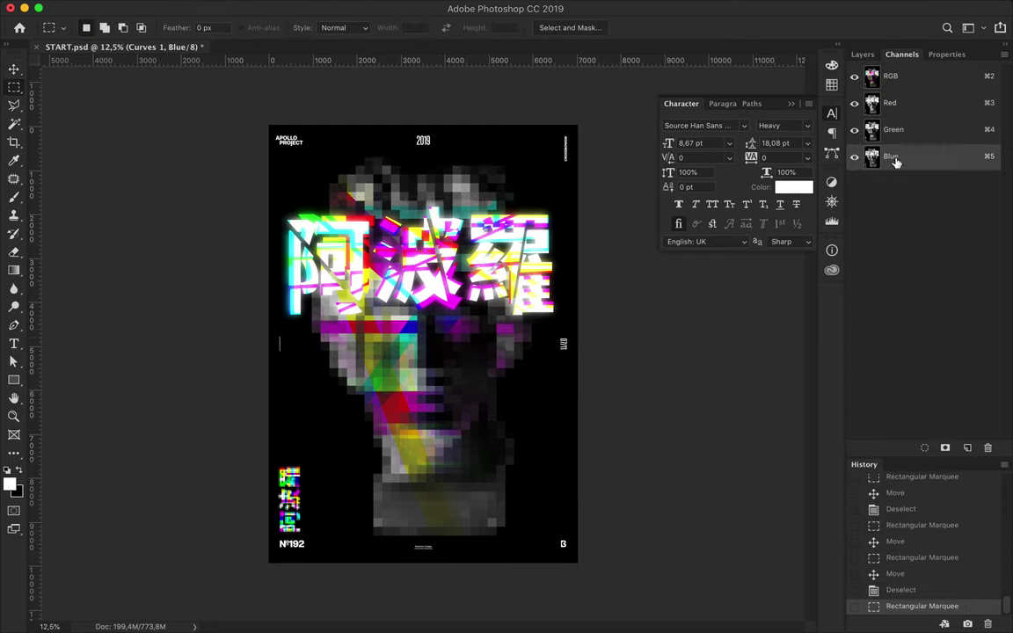
key(v)
drag(422, 172, 440, 163)
key(ctrl+4)
key(m)
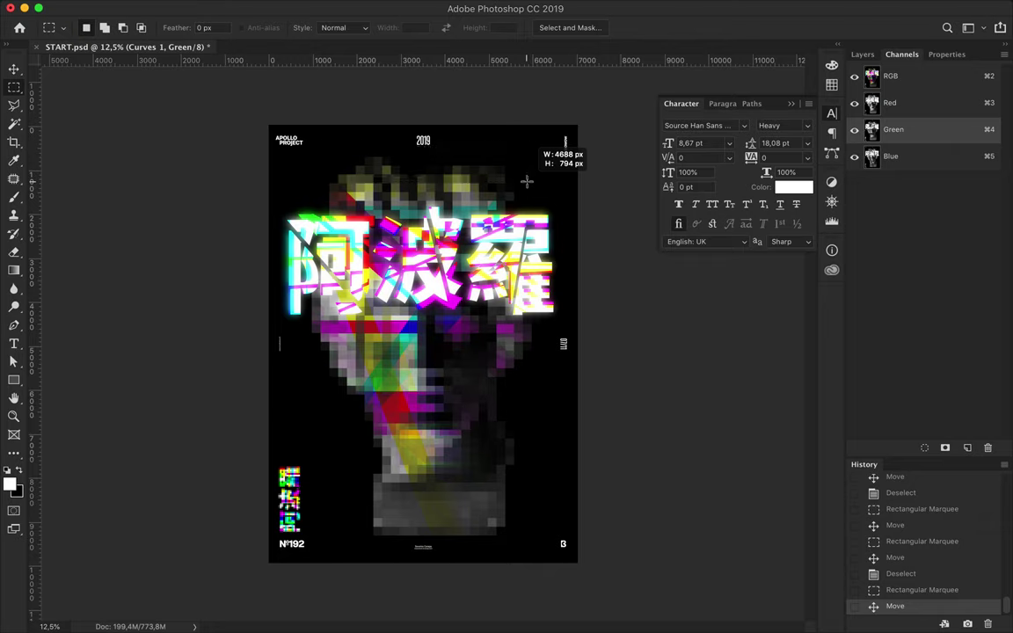
drag(526, 182, 527, 181)
key(v)
- Erase a tall narrow strip above the title from the Blue channel
drag(453, 184, 470, 198)
key(m)
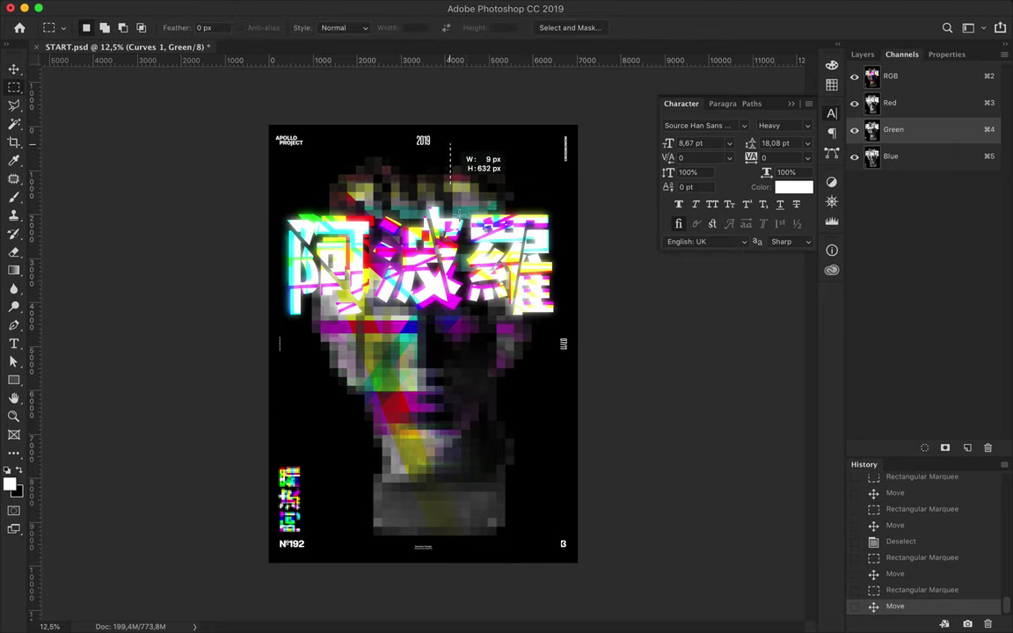
drag(450, 143, 469, 237)
key(ctrl+3)
key(ctrl+5)
key(BackSpace)
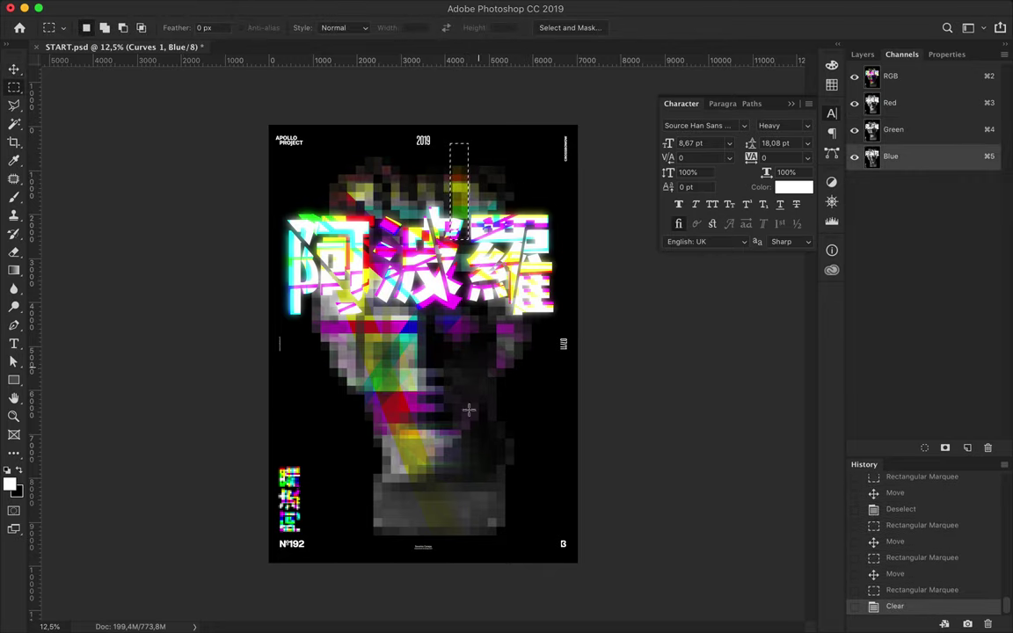
- Erase tall vertical strips through the head from the Blue, Green and Red channels
drag(468, 431, 474, 544)
key(BackSpace)
click(936, 133)
key(BackSpace)
mouse_move(415, 400)
mouse_down()
mouse_move(412, 325)
mouse_move(448, 545)
mouse_up()
click(892, 103)
key(ctrl+d)
key(BackSpace)
click(894, 130)
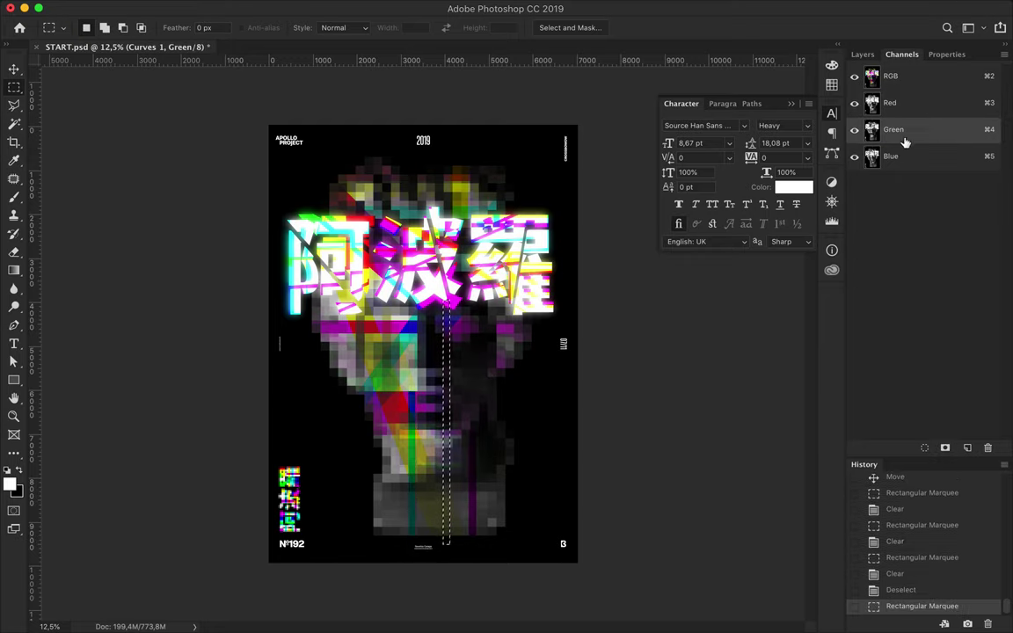
- Erase horizontal bands across the head from the Red and Blue channels
drag(314, 345, 437, 360)
click(890, 156)
key(BackSpace)
mouse_move(312, 345)
mouse_down()
mouse_move(380, 395)
mouse_move(431, 409)
mouse_up()
key(BackSpace)
key(ctrl+3)
key(ctrl+5)
key(BackSpace)
- Erase a band on the head's right side from Green, then return to the RGB composite
drag(387, 332, 466, 361)
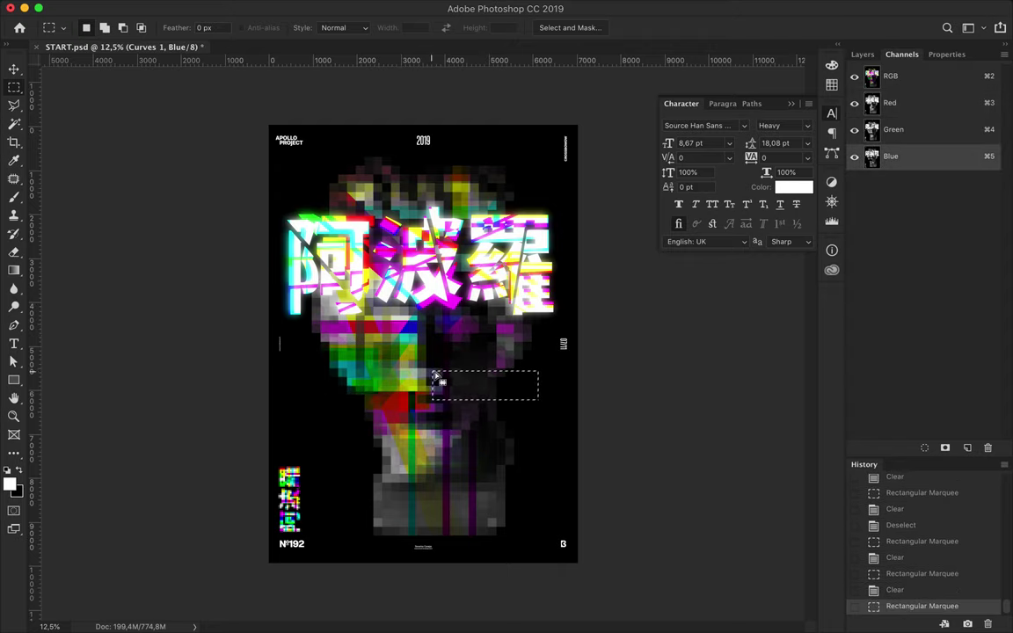
click(893, 129)
key(BackSpace)
key(ctrl+d)
key(v)
key(ctrl+2)
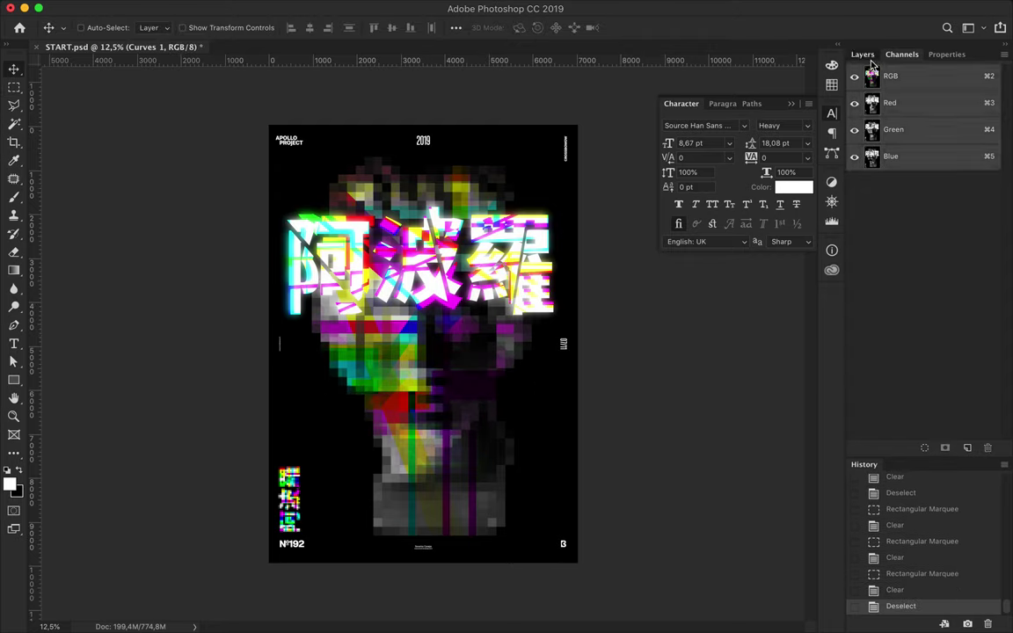
- Try High Pass on the head layer and adjust its fill, then step back
click(862, 53)
click(346, 8)
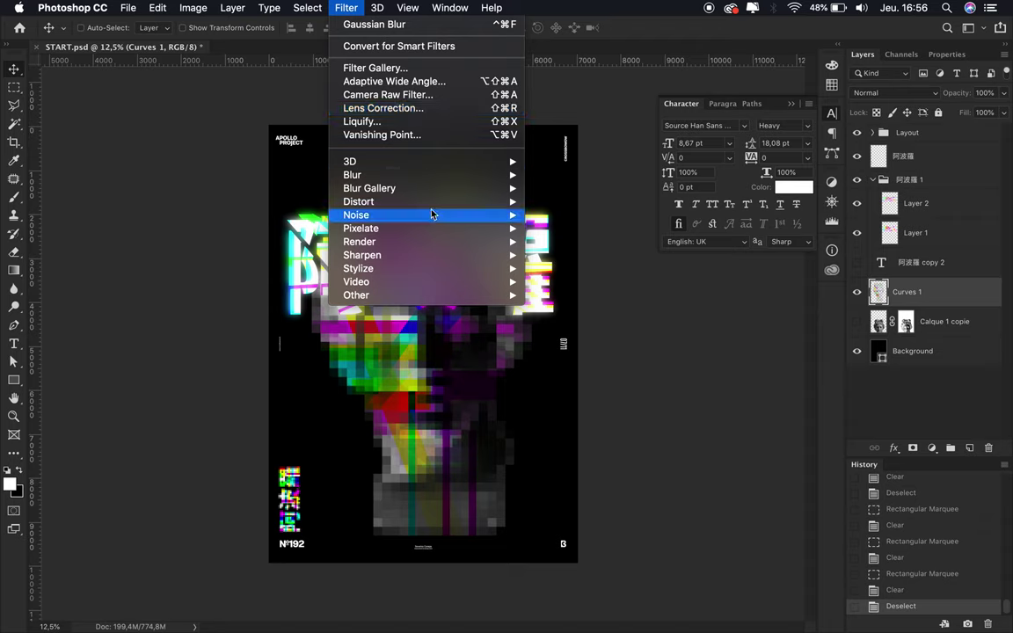
click(567, 306)
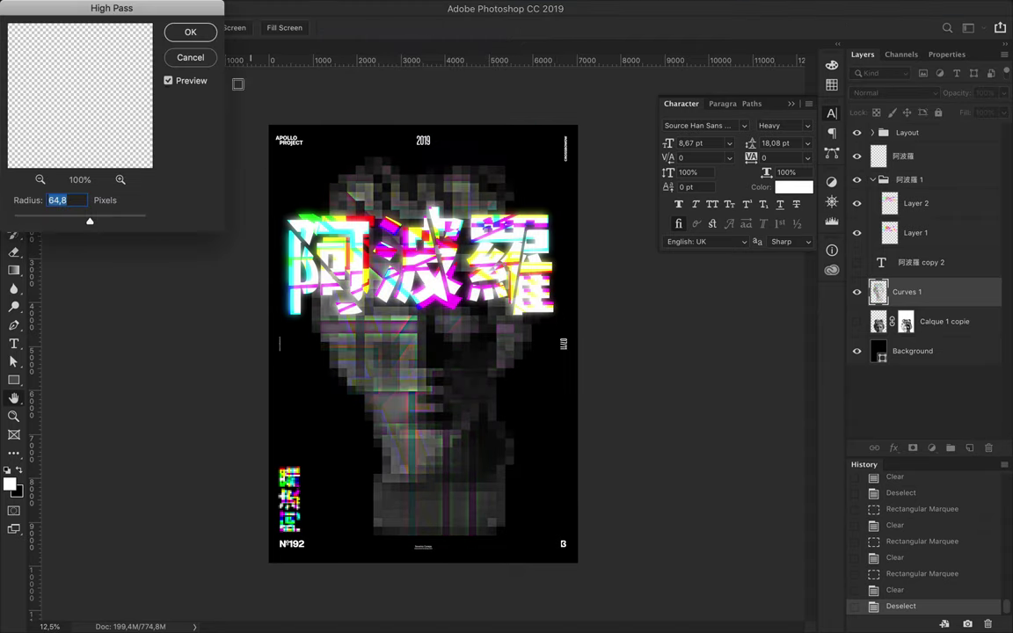
click(195, 30)
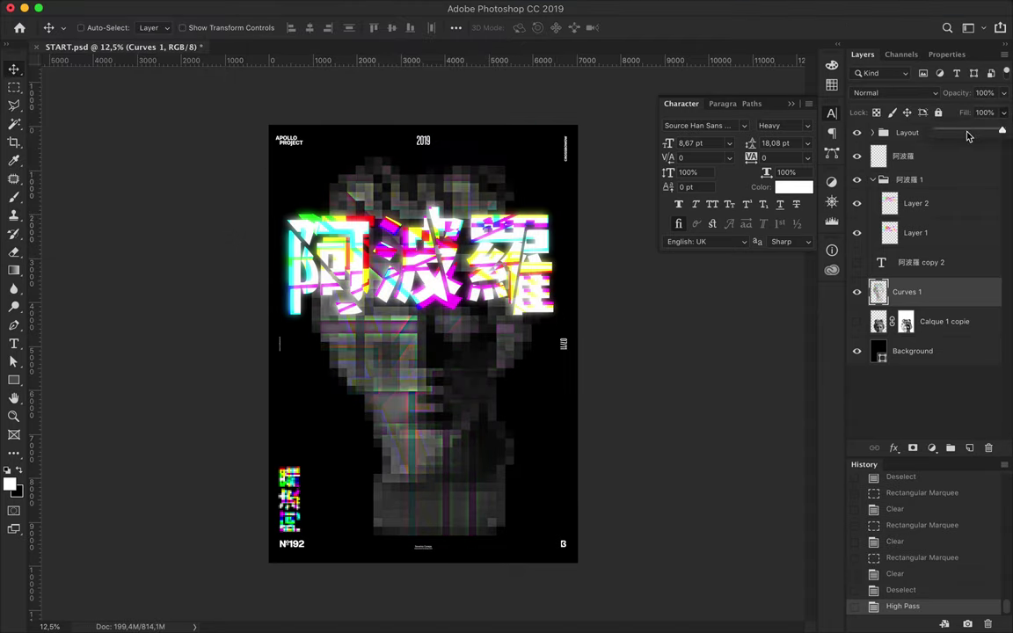
drag(968, 135, 1010, 127)
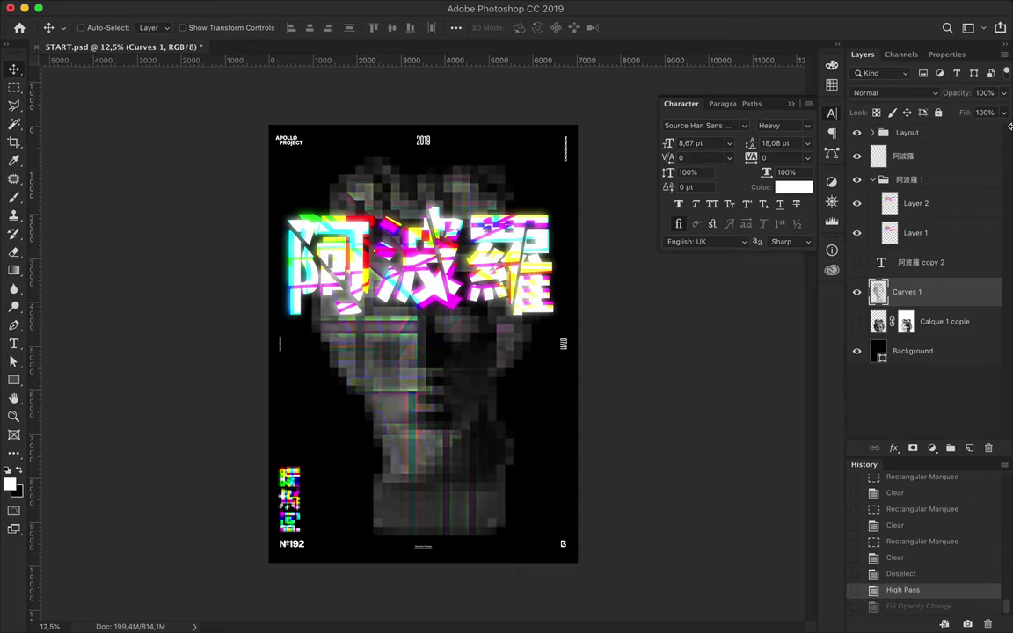
key(super+alt+z)
- Duplicate the head layer, apply High Pass to the copy, and set it to Darken
key(super+j)
click(269, 8)
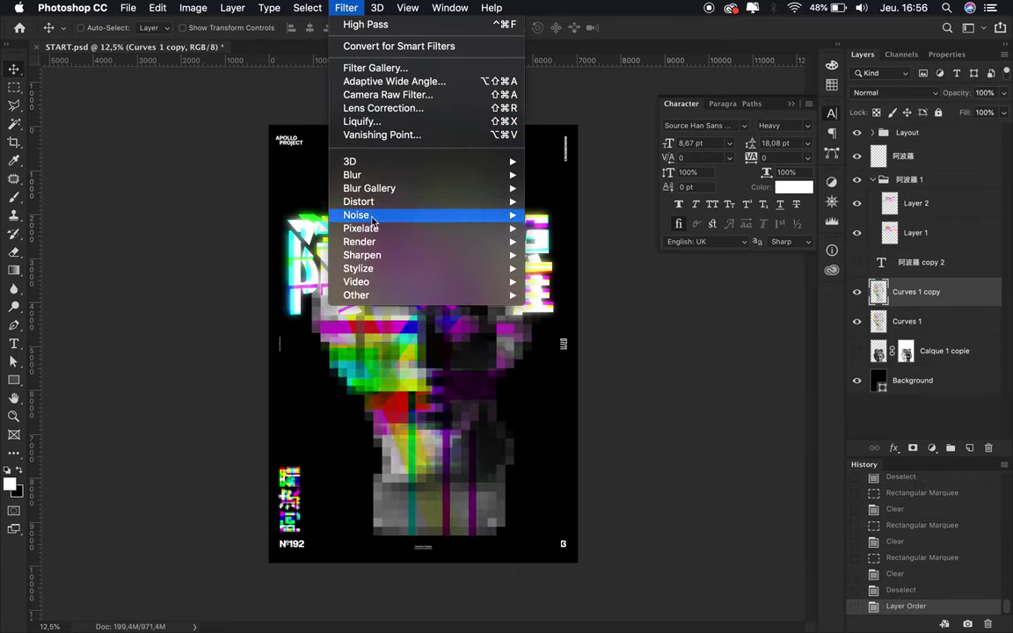
click(563, 308)
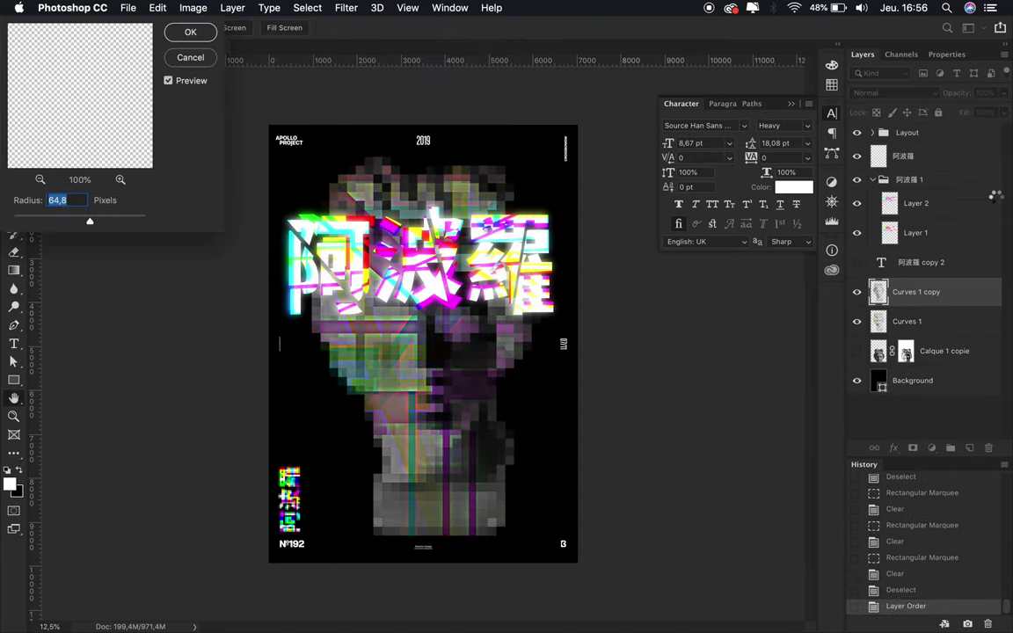
key(Return)
click(893, 93)
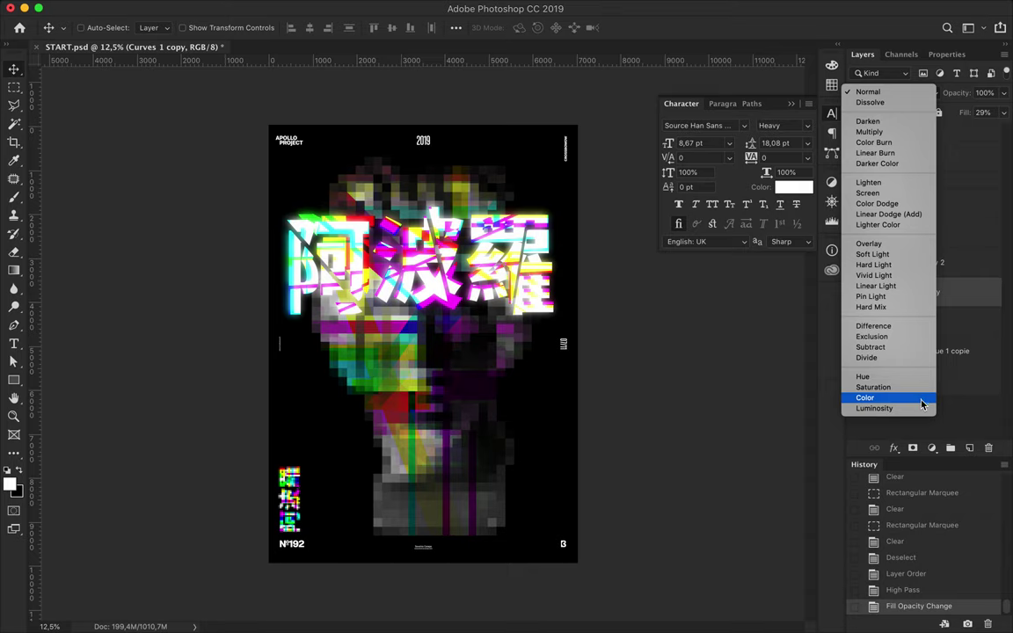
click(880, 123)
- Try shrinking the High Pass copy alone, then undo the resize
key(ctrl+t)
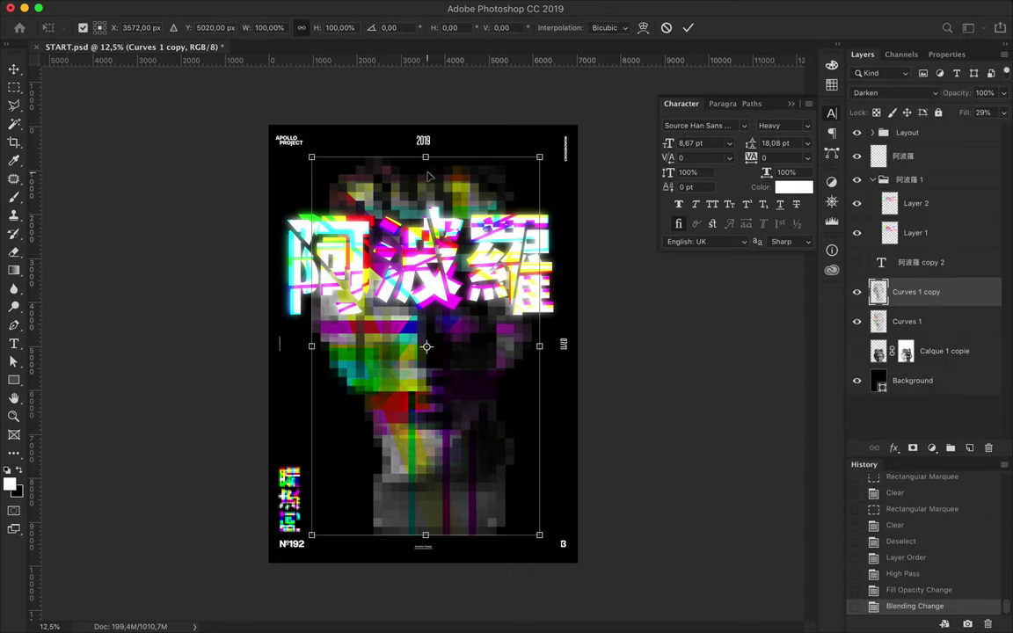
drag(425, 156, 425, 318)
key(Return)
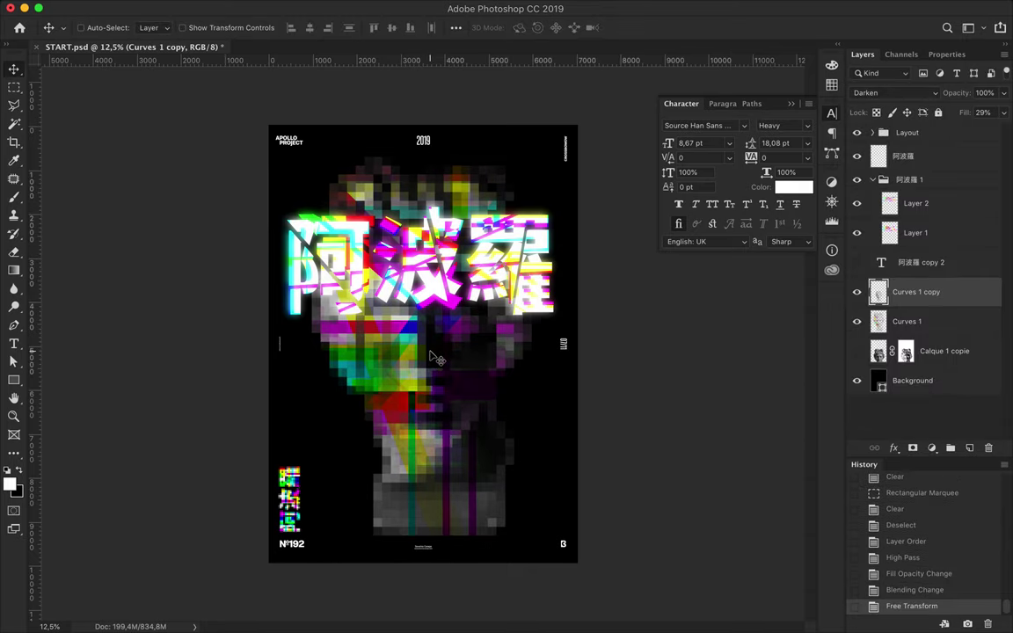
key(ctrl+z)
- Shrink both head layers to about a third at bottom right, then add an empty layer
shift+click(922, 325)
key(ctrl+t)
mouse_move(428, 160)
mouse_down()
mouse_move(426, 409)
mouse_move(569, 439)
mouse_move(543, 442)
mouse_move(531, 475)
mouse_up()
key(Return)
key(ctrl+t)
key(Return)
key(ctrl+t)
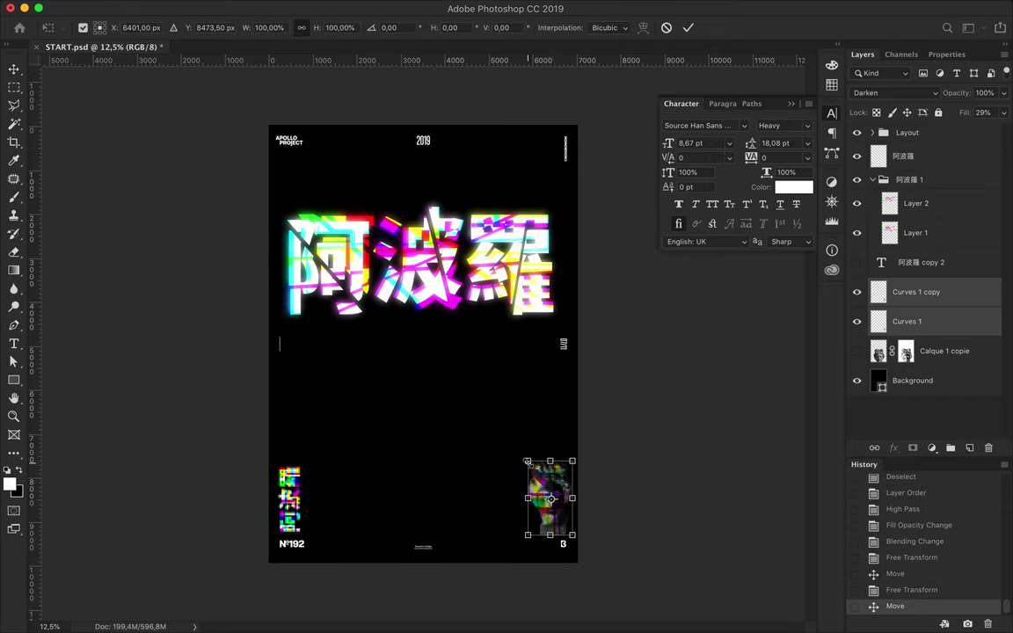
key(Return)
key(ctrl+shift+alt+n)
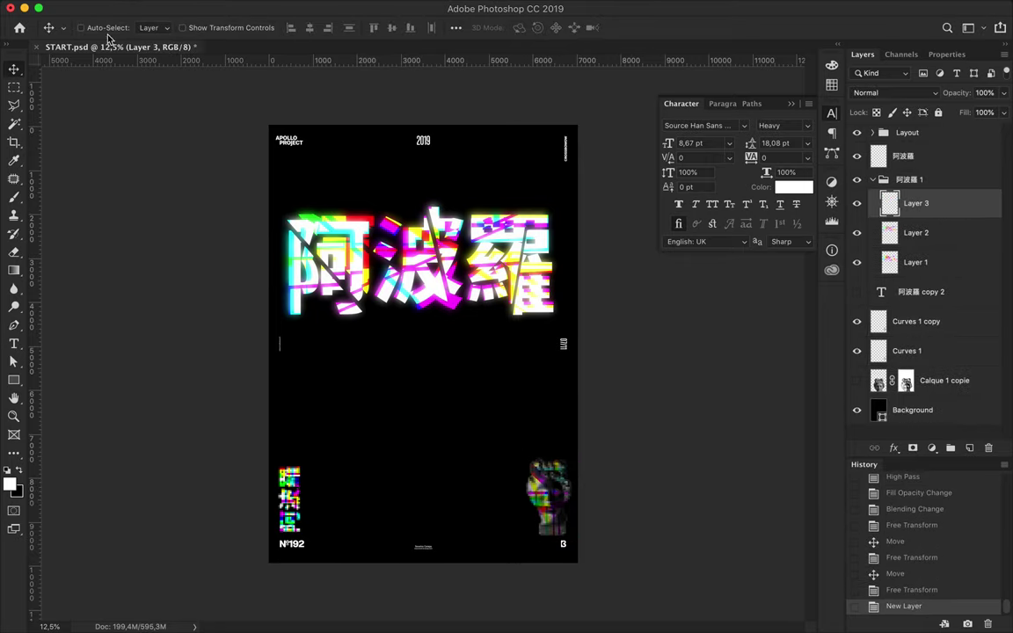
- Switch to the Brush tool and pick the ADR_Fog-Brushes_38 preset
key(b)
click(101, 27)
scroll(123, 318, down, 5)
scroll(123, 318, down, 5)
scroll(123, 319, up, 1)
scroll(123, 318, down, 10)
scroll(123, 318, down, 3)
scroll(123, 319, down, 3)
scroll(123, 318, down, 3)
scroll(123, 318, up, 5)
scroll(123, 318, up, 5)
scroll(123, 319, up, 5)
scroll(123, 319, up, 5)
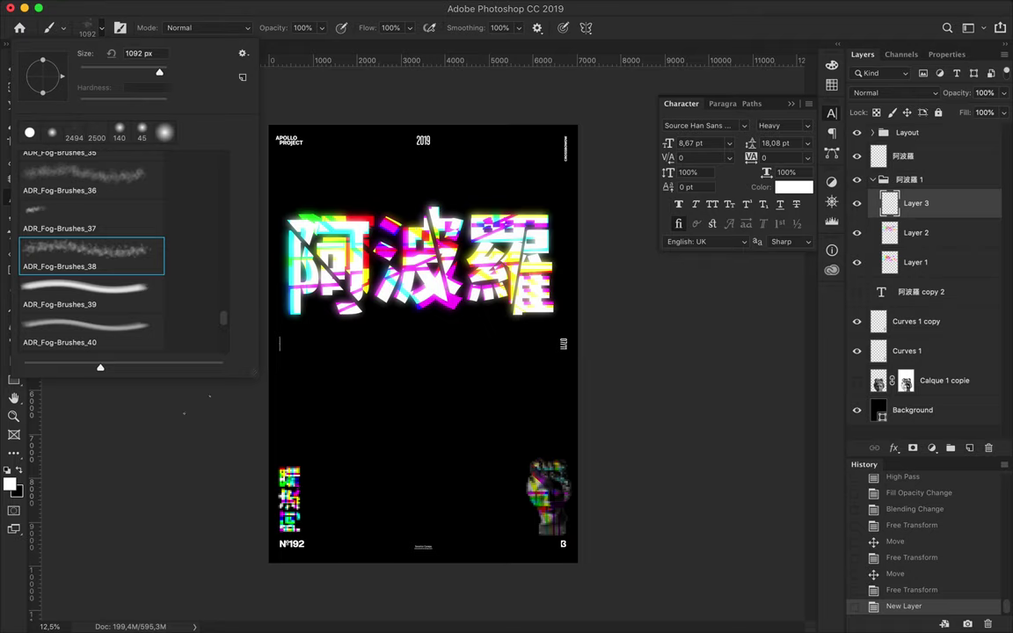
click(434, 376)
- Dab three trial fog puffs on Layer 3, then undo them
click(376, 466)
click(380, 384)
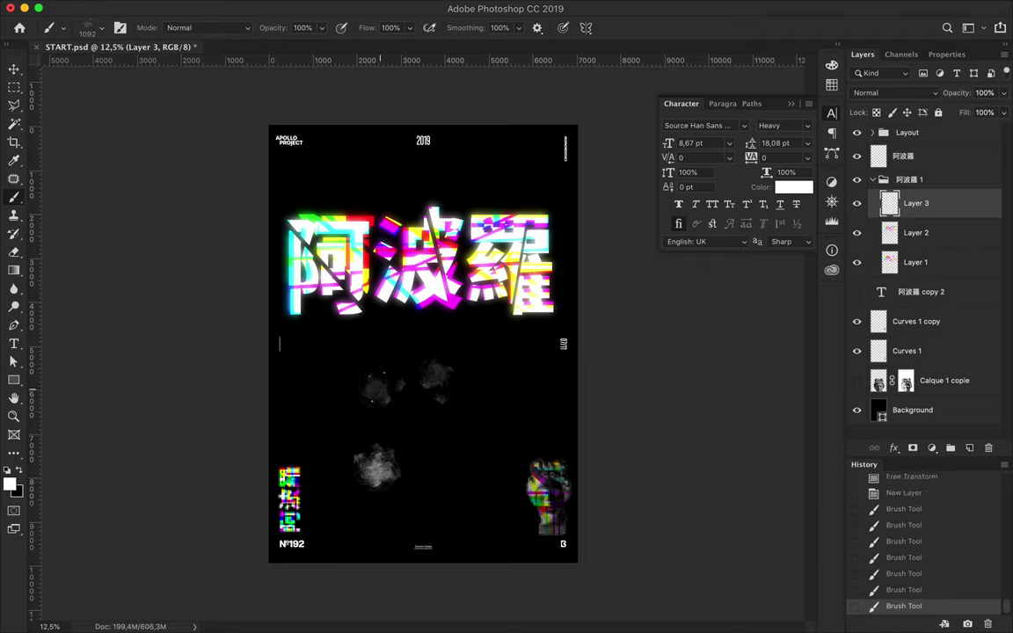
click(438, 417)
scroll(442, 445, up, 4)
scroll(441, 445, up, 2)
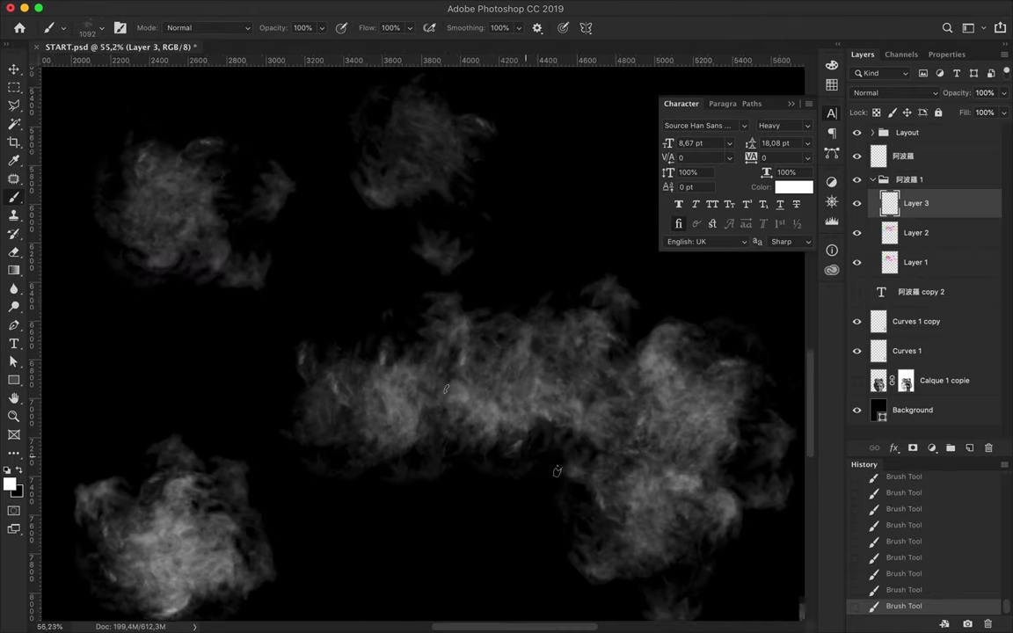
scroll(442, 445, up, 2)
key(super+z)
key(super+z)
key(super+z)
key(super+z)
key(super+z)
key(super+z)
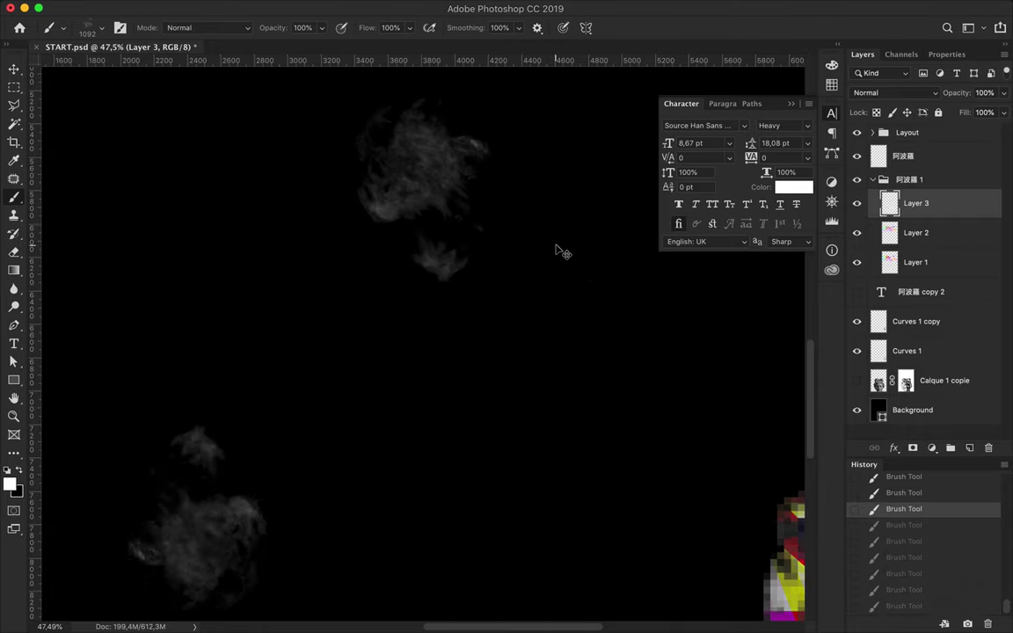
key(super+z)
key(super+z)
click(895, 93)
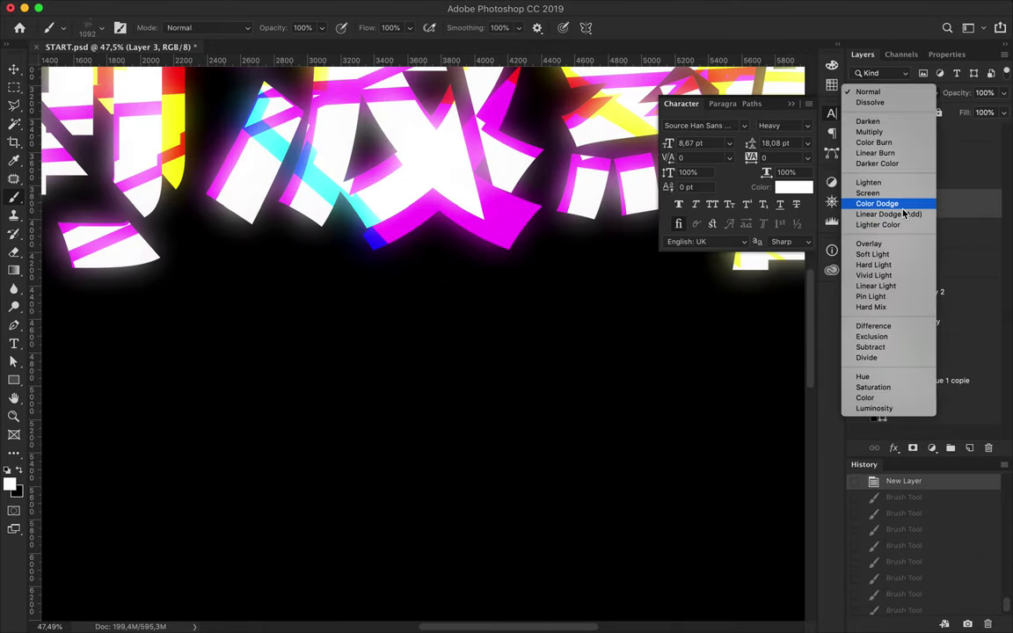
- Set Layer 3 to Color Dodge, dab fog around the title, then switch to Lighten
click(866, 202)
click(533, 184)
click(514, 132)
click(536, 203)
click(554, 141)
click(895, 92)
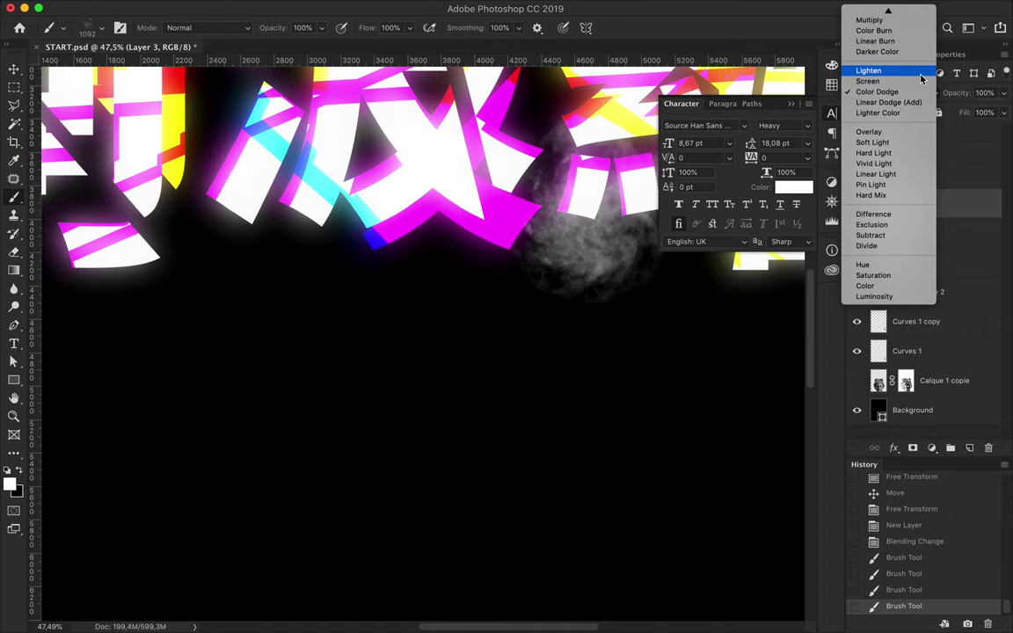
click(868, 71)
- Fit the poster in view and dab Lighten fog over the title lettering
key(super+0)
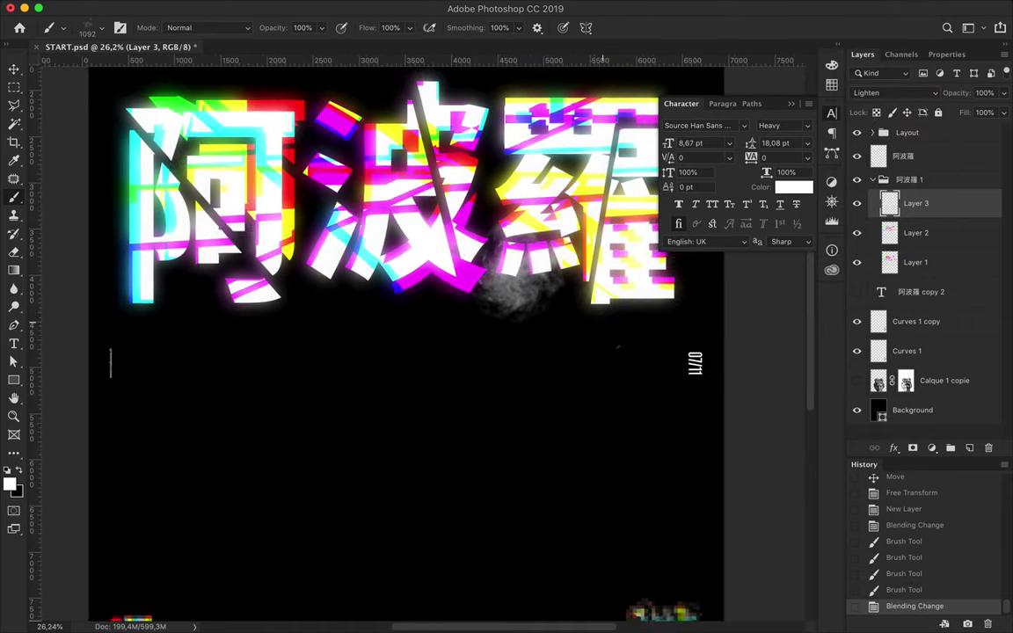
click(568, 131)
key(super+z)
key(super+z)
key(super+z)
key(super+z)
key(super+z)
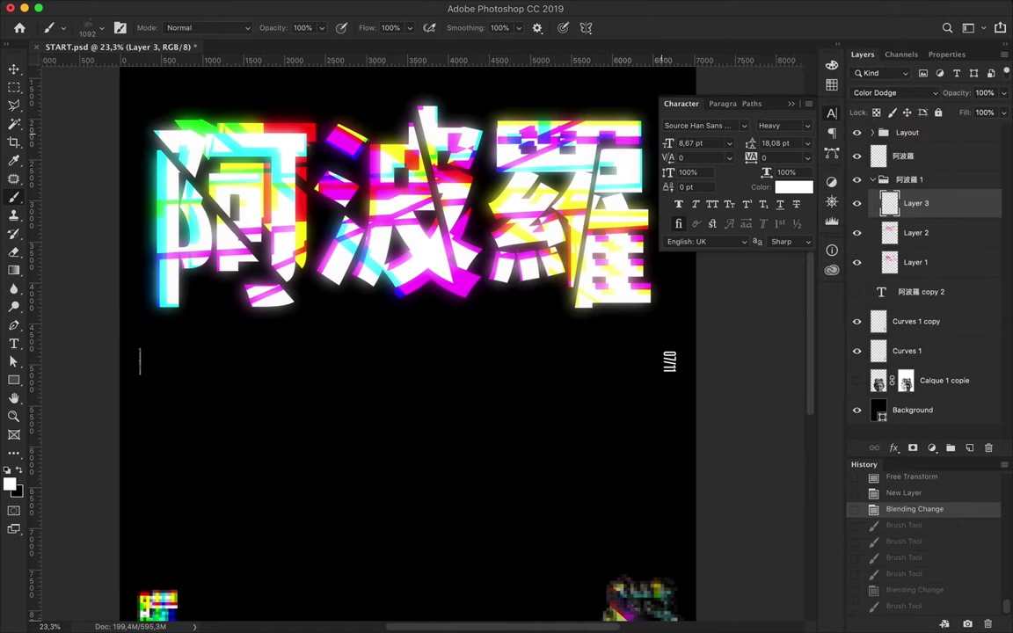
click(895, 92)
click(868, 71)
click(231, 149)
click(570, 268)
click(188, 174)
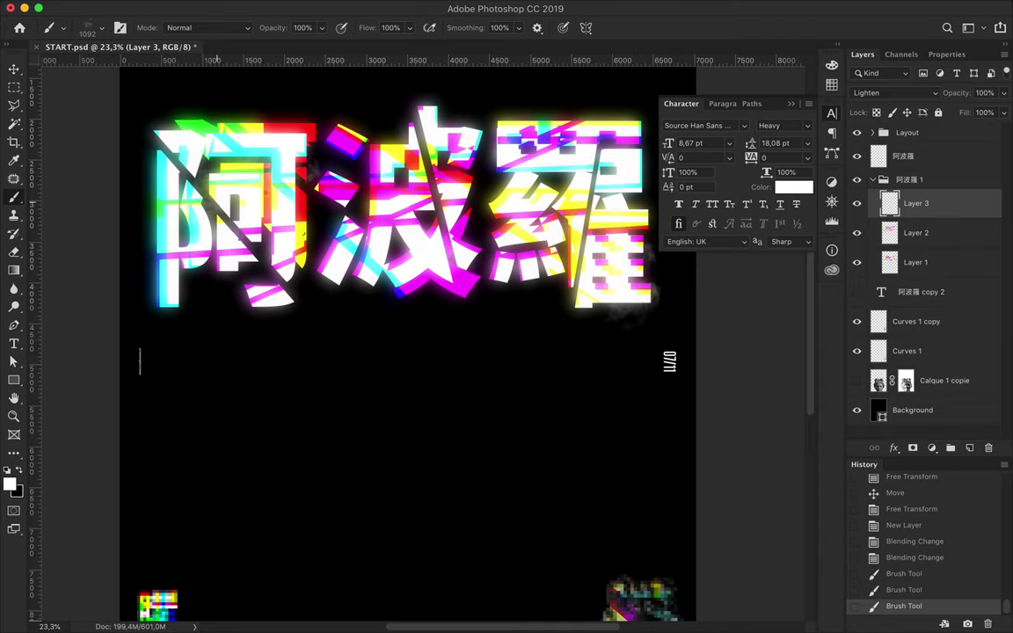
click(427, 172)
- Shrink the fog brush to 600 px and pan around the title
click(104, 28)
click(139, 361)
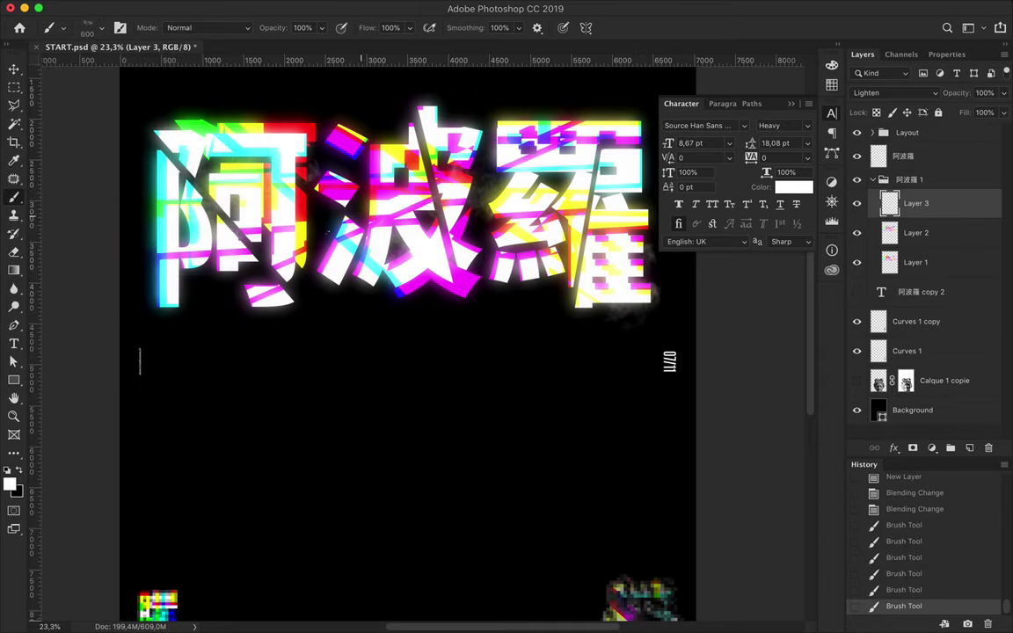
scroll(617, 304, up, 2)
scroll(617, 304, up, 2)
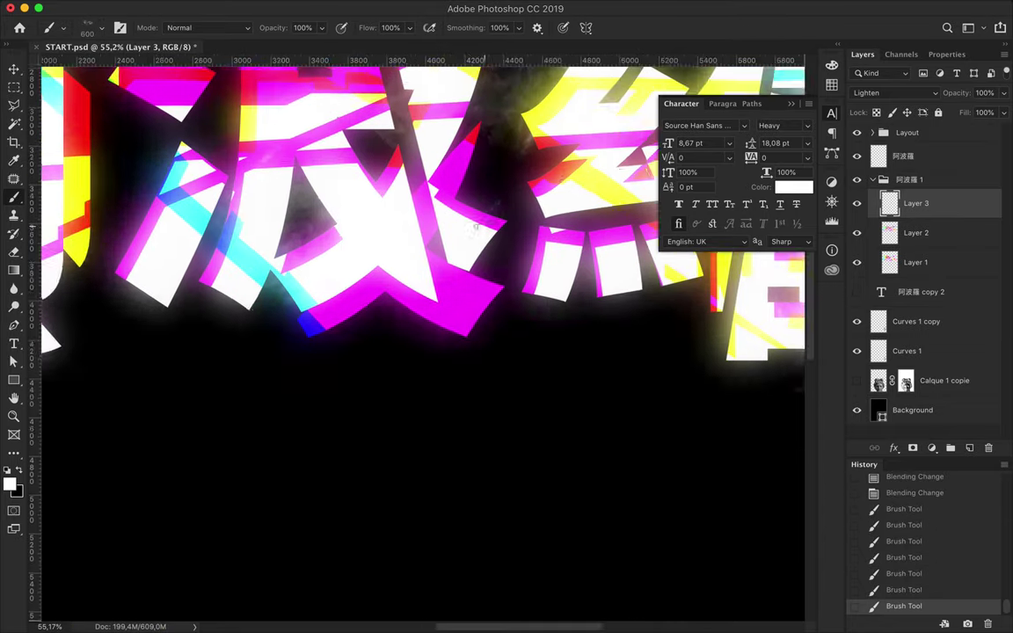
scroll(616, 303, up, 2)
scroll(333, 173, up, 5)
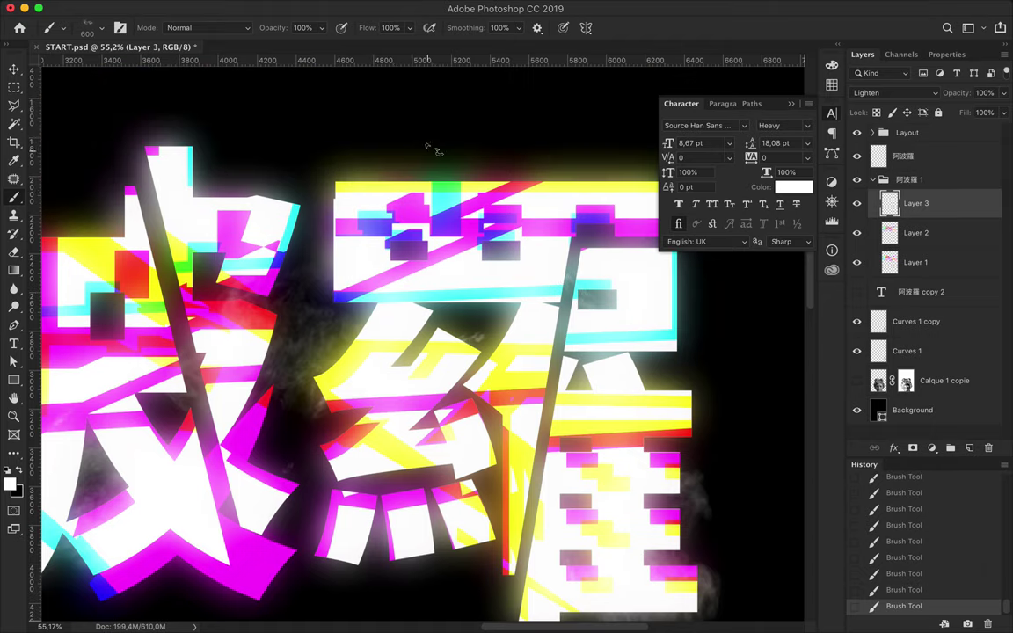
scroll(233, 186, left, 10)
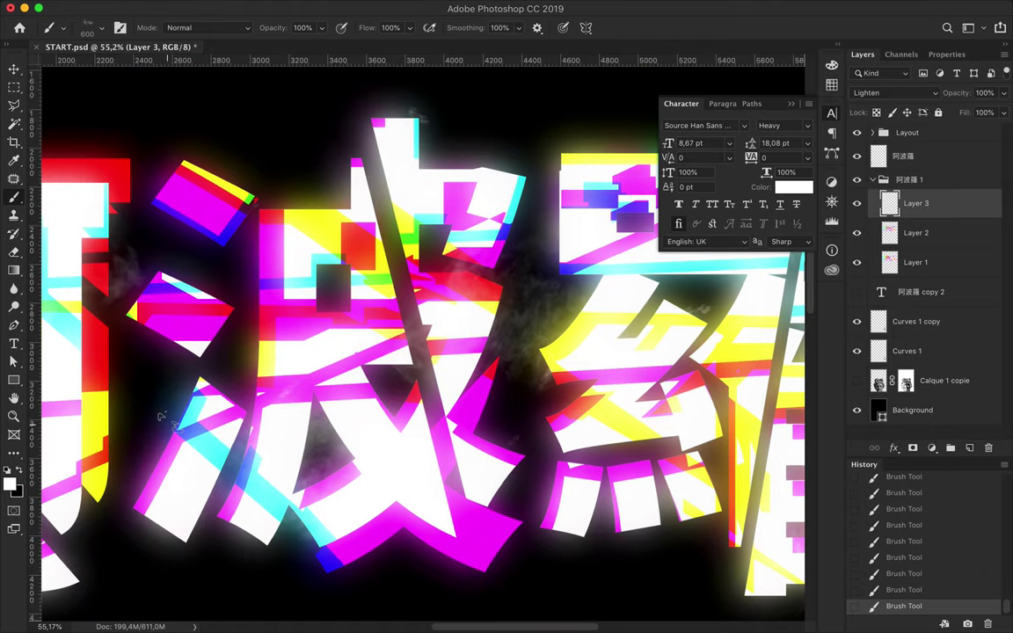
scroll(123, 387, left, 8)
scroll(130, 395, left, 8)
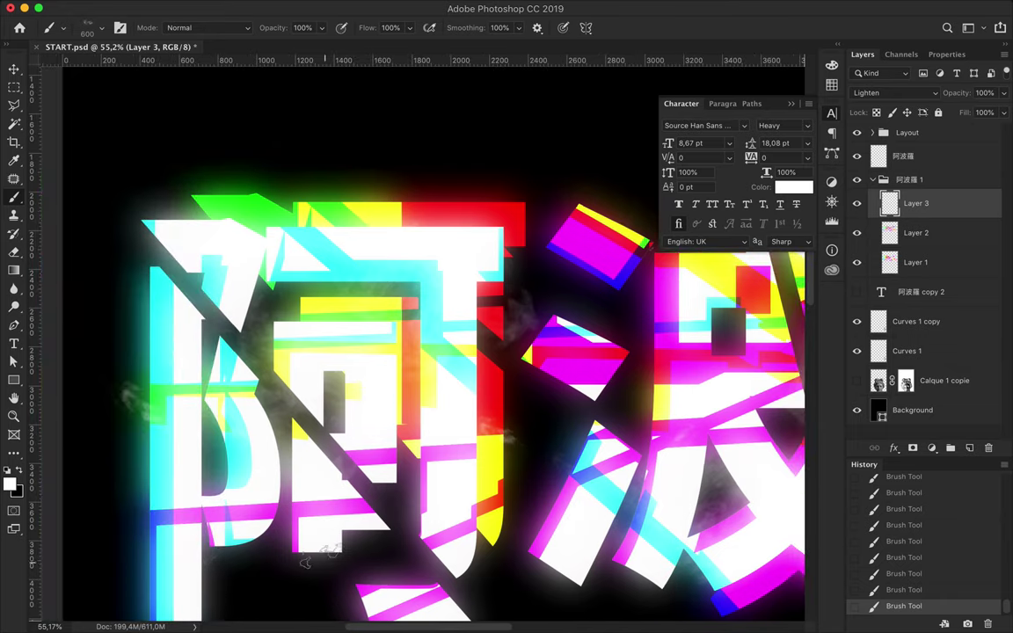
scroll(496, 556, right, 8)
scroll(488, 522, down, 3)
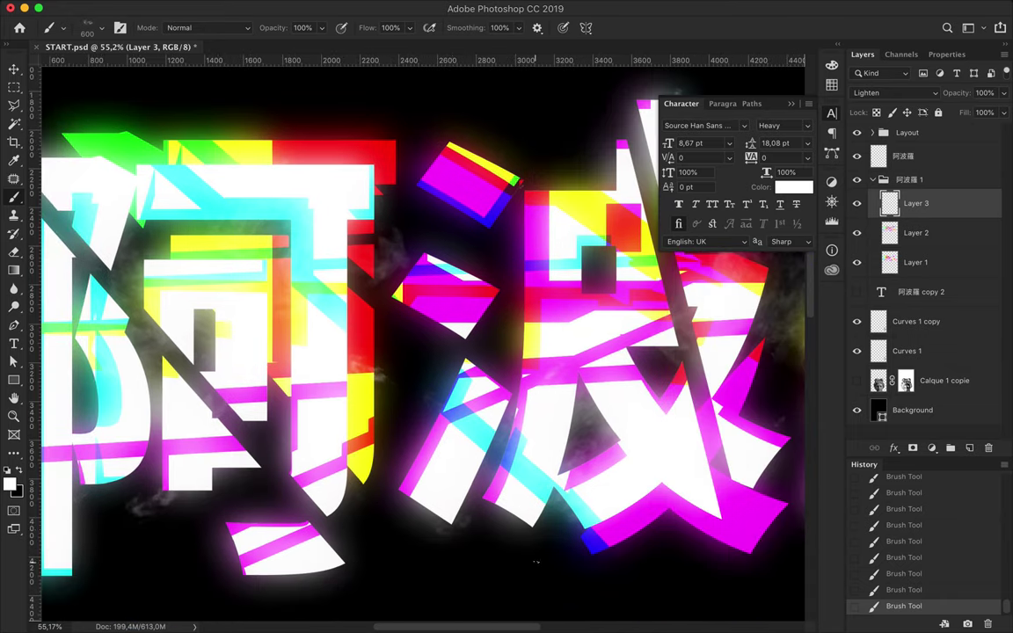
scroll(535, 561, right, 15)
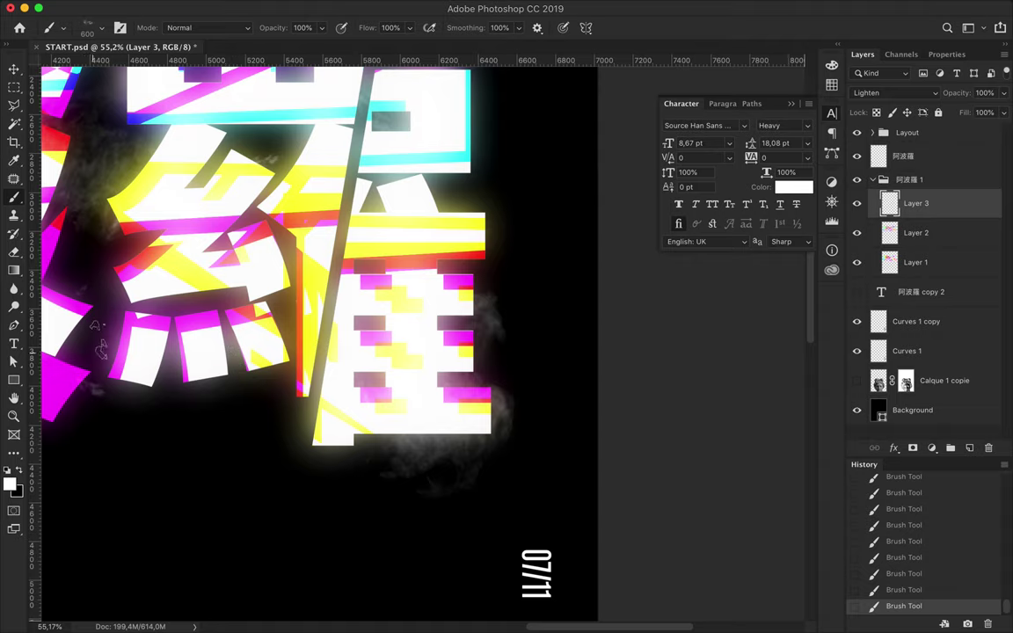
scroll(480, 167, up, 8)
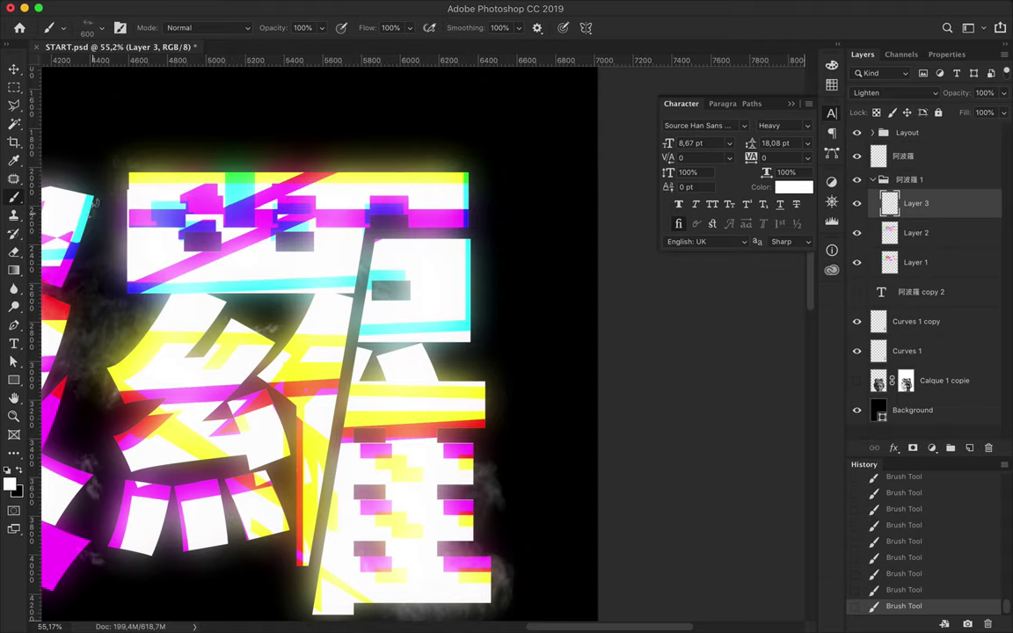
scroll(207, 273, left, 10)
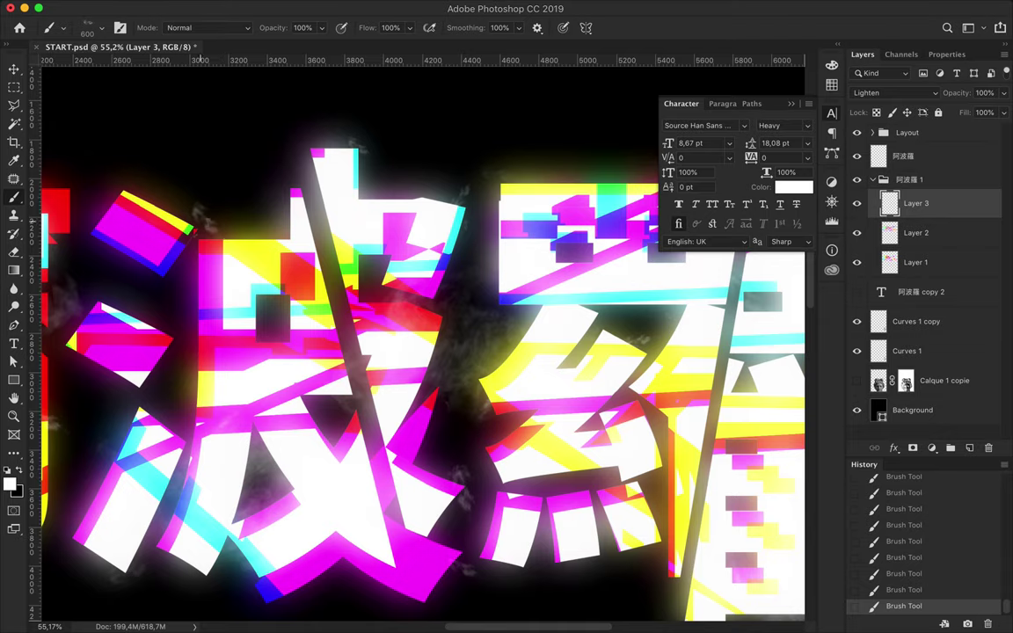
- Check the brush presets, then pan and zoom across the fogged title
click(100, 29)
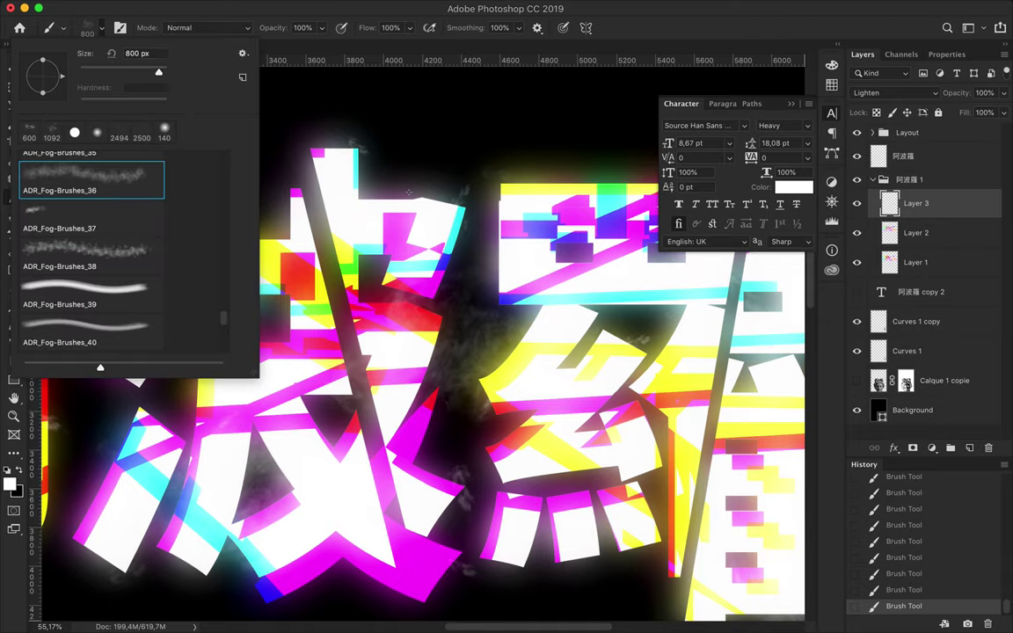
key(Escape)
alt+scroll(409, 192, up, 3)
scroll(558, 451, down, 3)
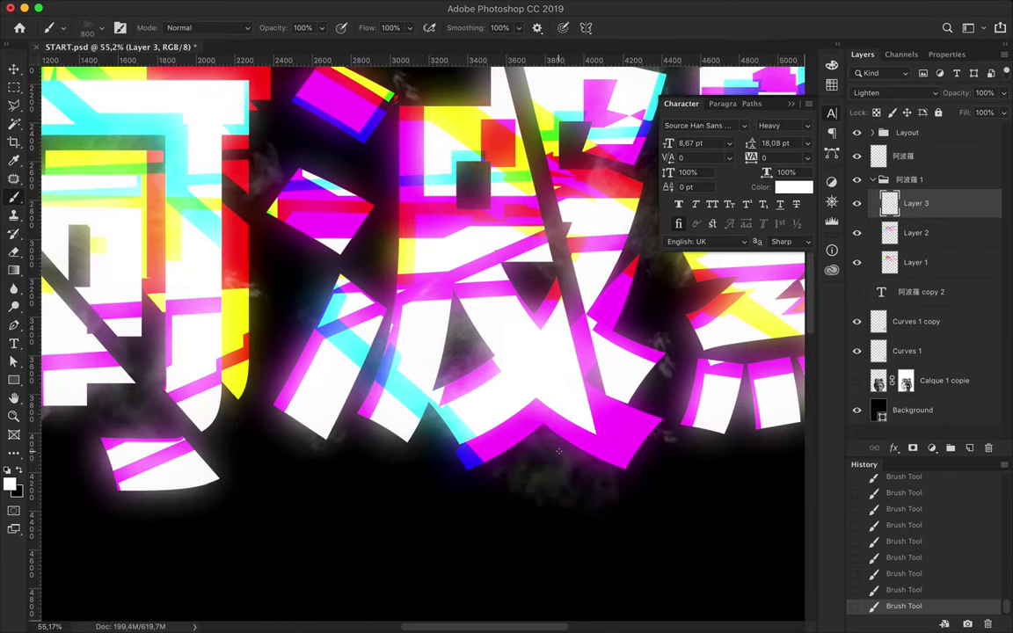
scroll(558, 451, up, 3)
scroll(559, 451, right, 5)
scroll(398, 237, up, 2)
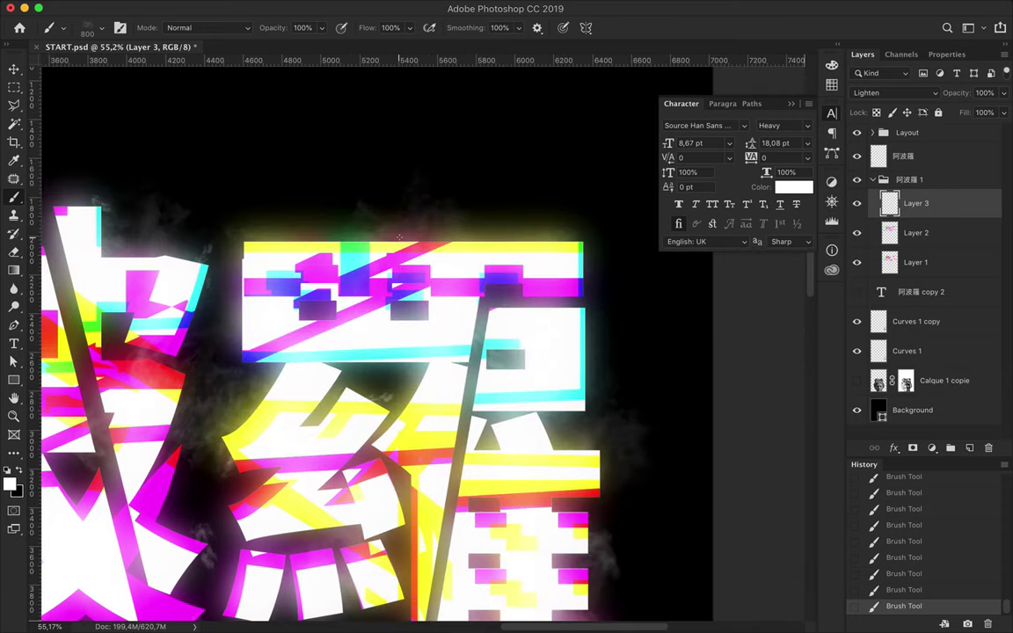
scroll(398, 237, left, 7)
scroll(158, 275, down, 3)
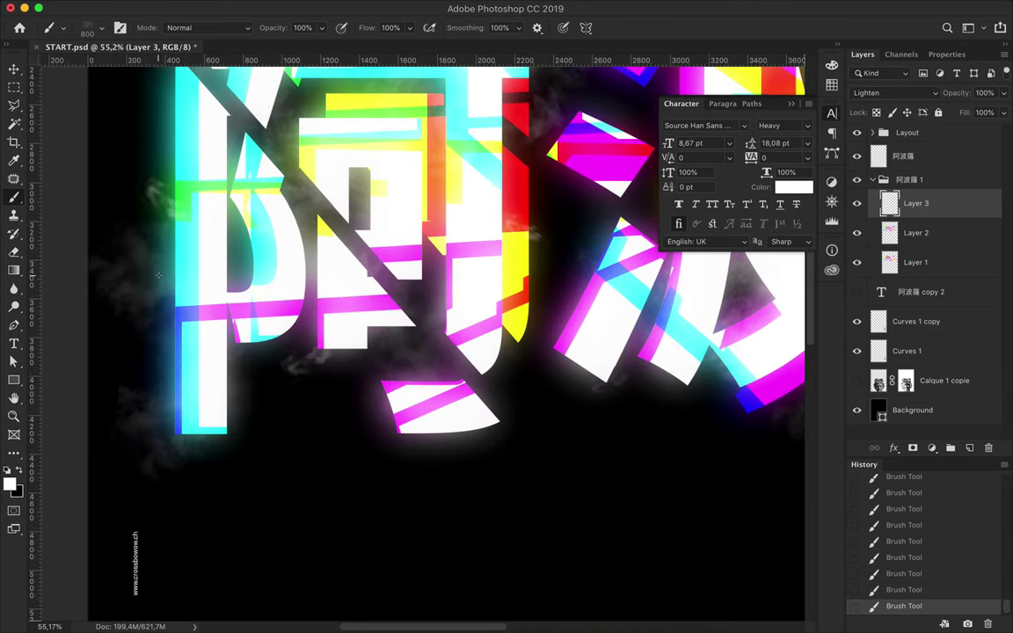
scroll(158, 275, up, 2)
scroll(158, 275, right, 2)
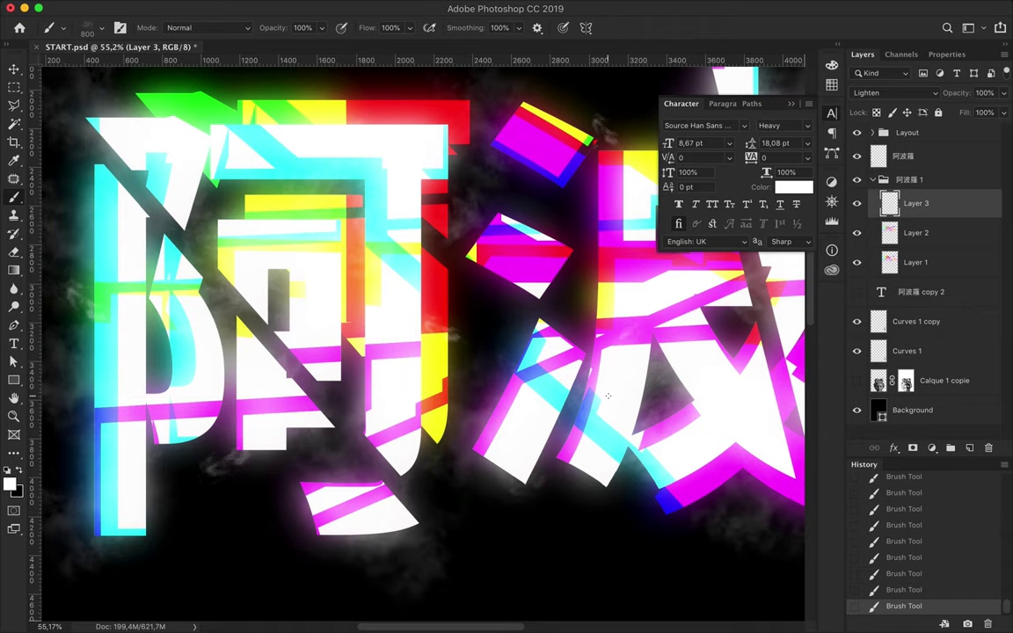
scroll(607, 397, down, 5)
scroll(610, 402, up, 2)
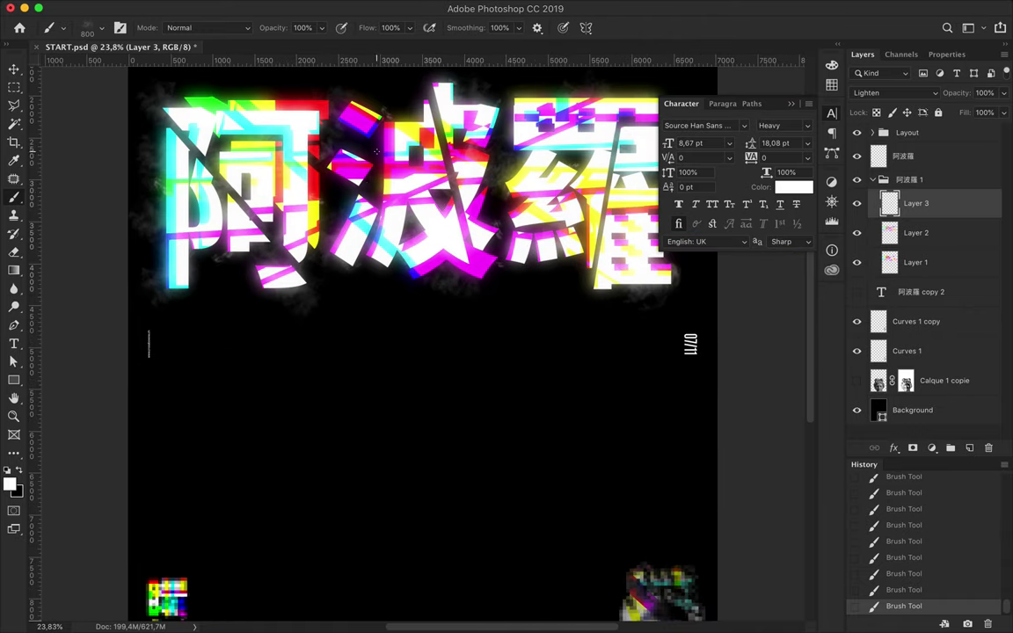
- Compare the fog with and without the last stroke using undo and redo
click(102, 31)
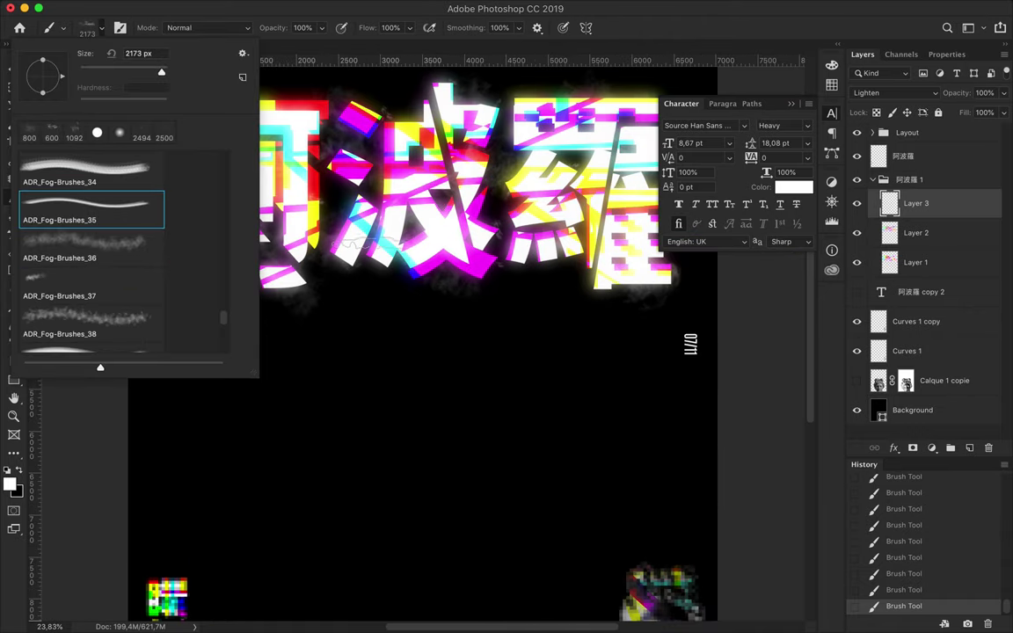
key(Return)
scroll(352, 334, up, 2)
scroll(352, 334, right, 2)
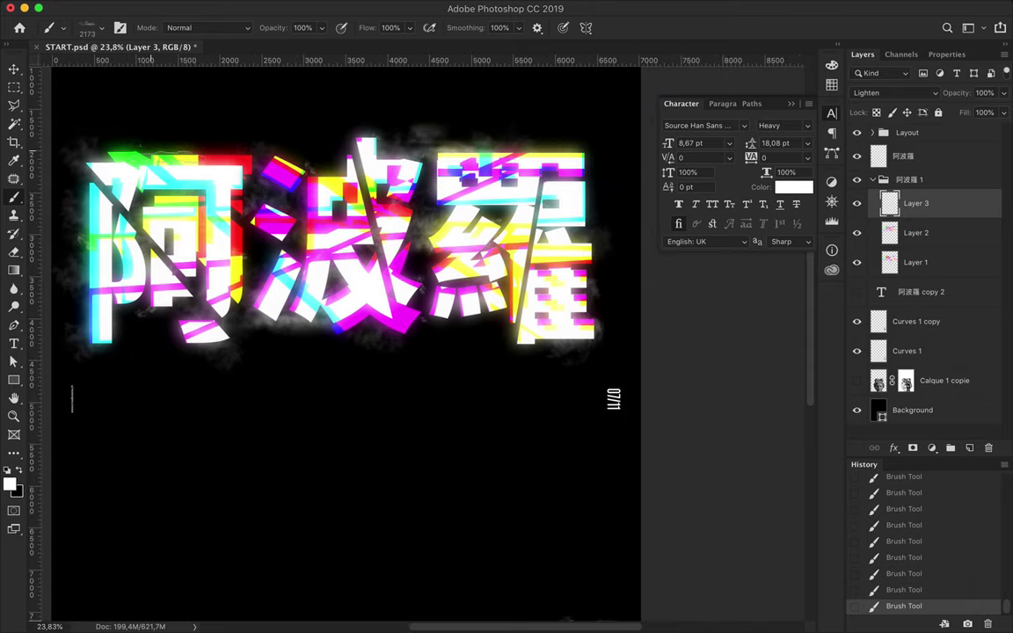
key(ctrl+z)
key(ctrl+shift+z)
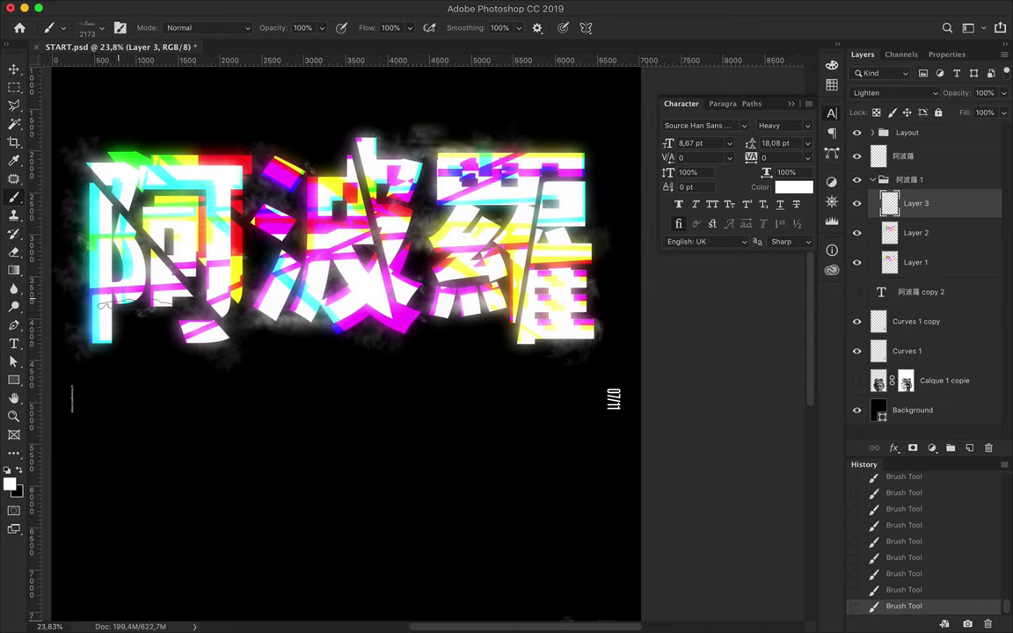
- Switch to Fog-Brushes_34 at 2500 px and test fog stamps around the title, undoing rejects
click(88, 30)
click(91, 172)
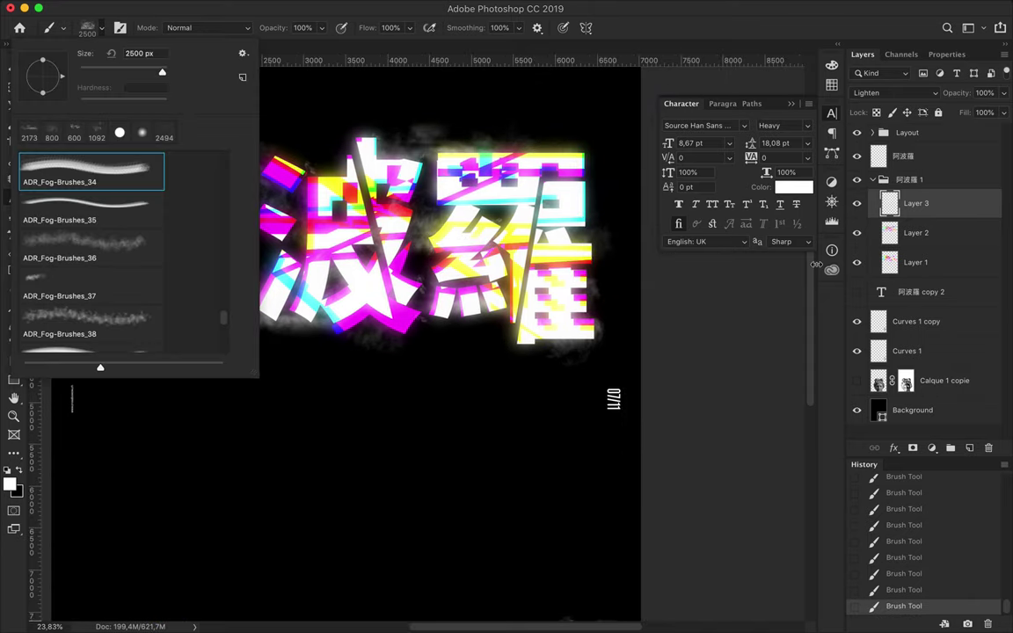
key(Return)
scroll(278, 205, left, 3)
key(ctrl+z)
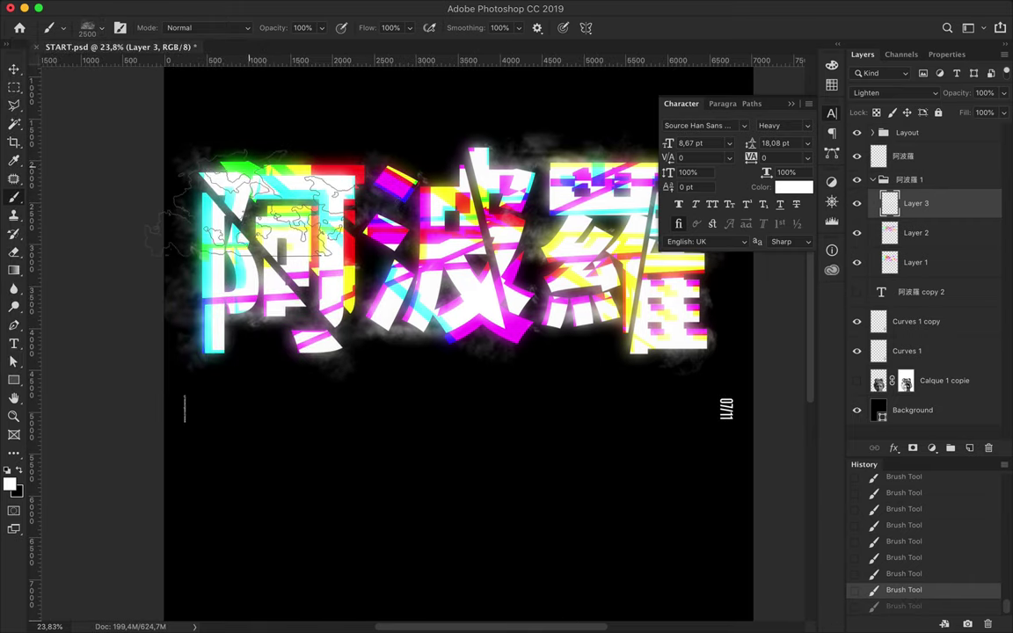
key(ctrl+shift+z)
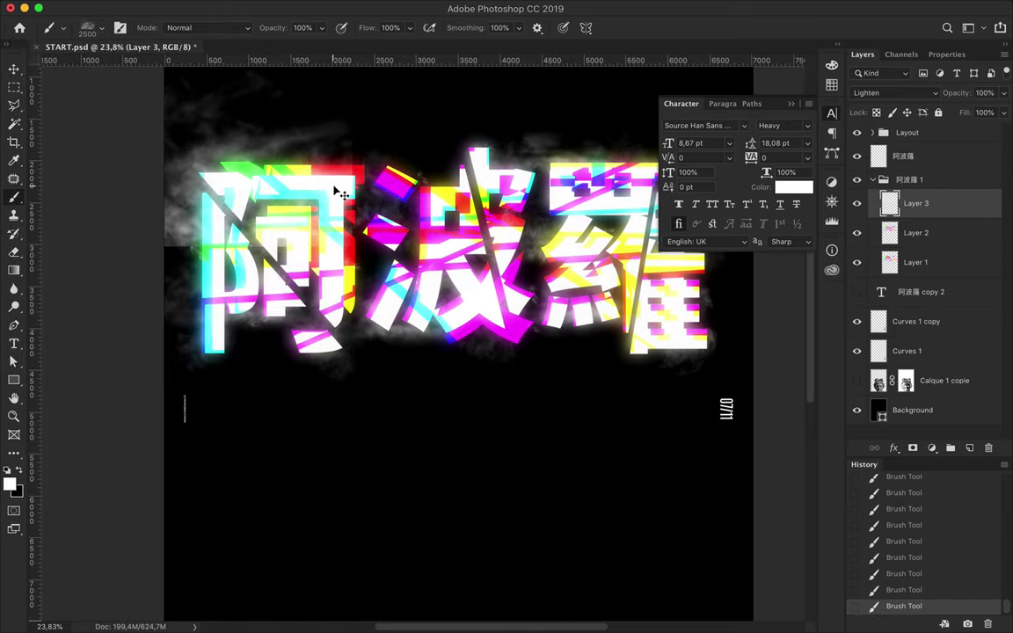
key(ctrl+z)
click(486, 171)
key(ctrl+z)
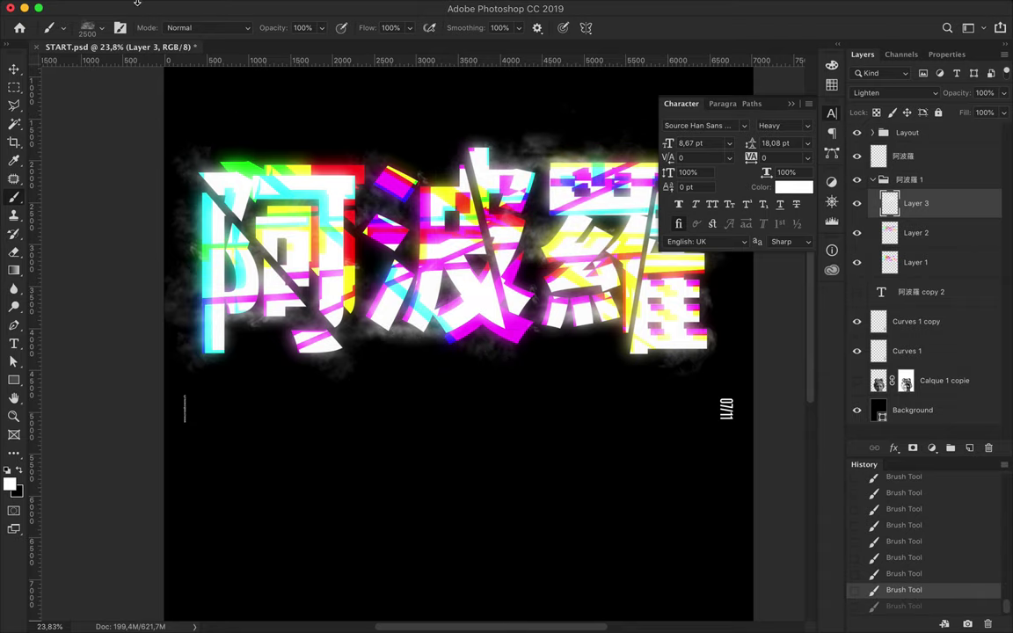
- Try Fog-Brushes_31 at 1003 px and another at 1024 px, ending on Fog-Brushes_29
click(101, 28)
scroll(133, 182, up, 1)
click(133, 182)
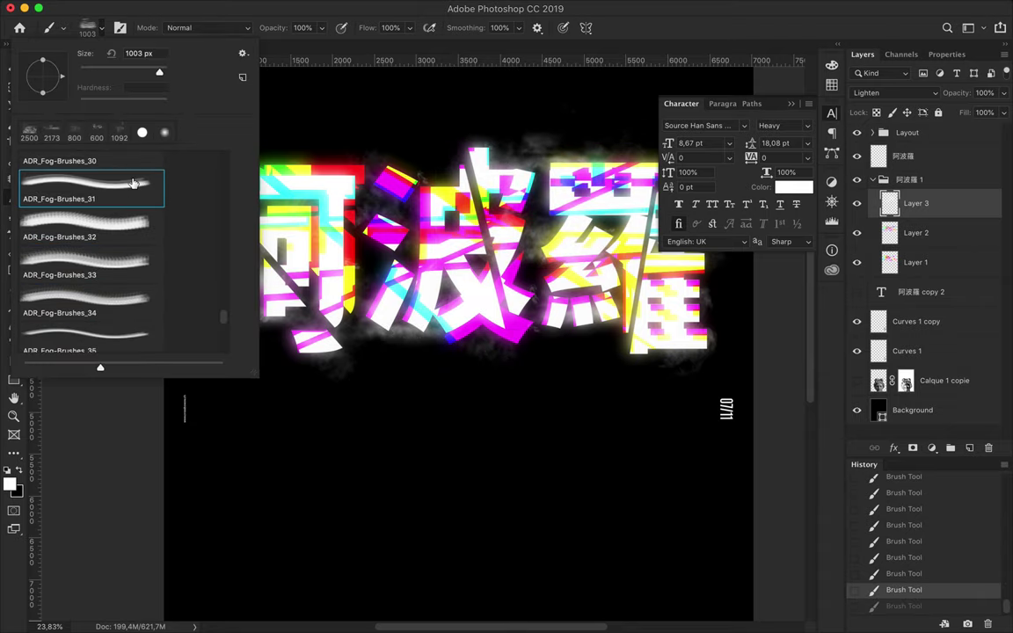
click(321, 145)
scroll(321, 145, down, 1)
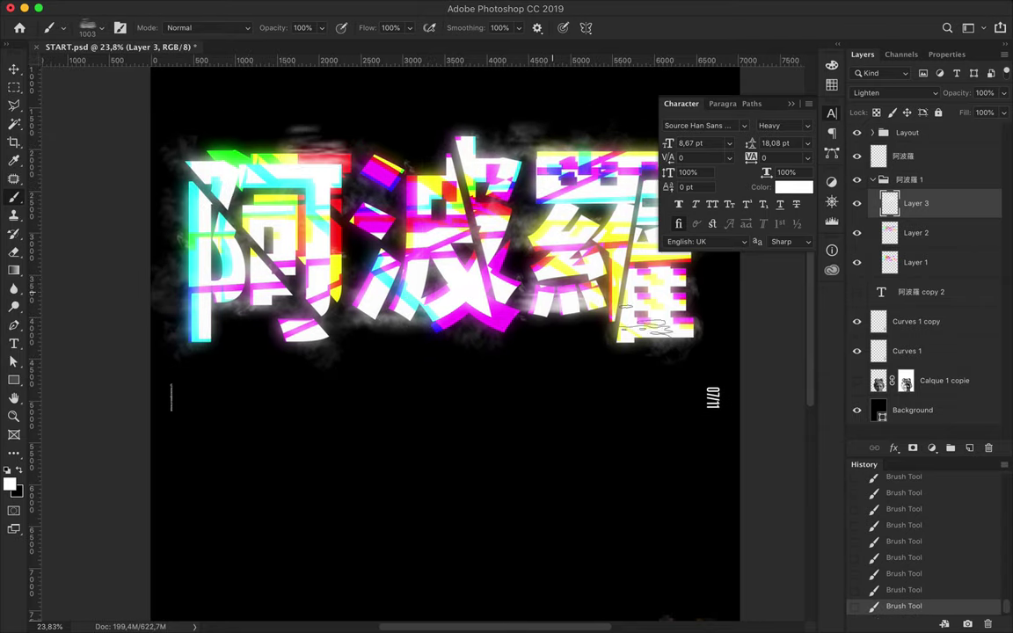
scroll(516, 317, right, 2)
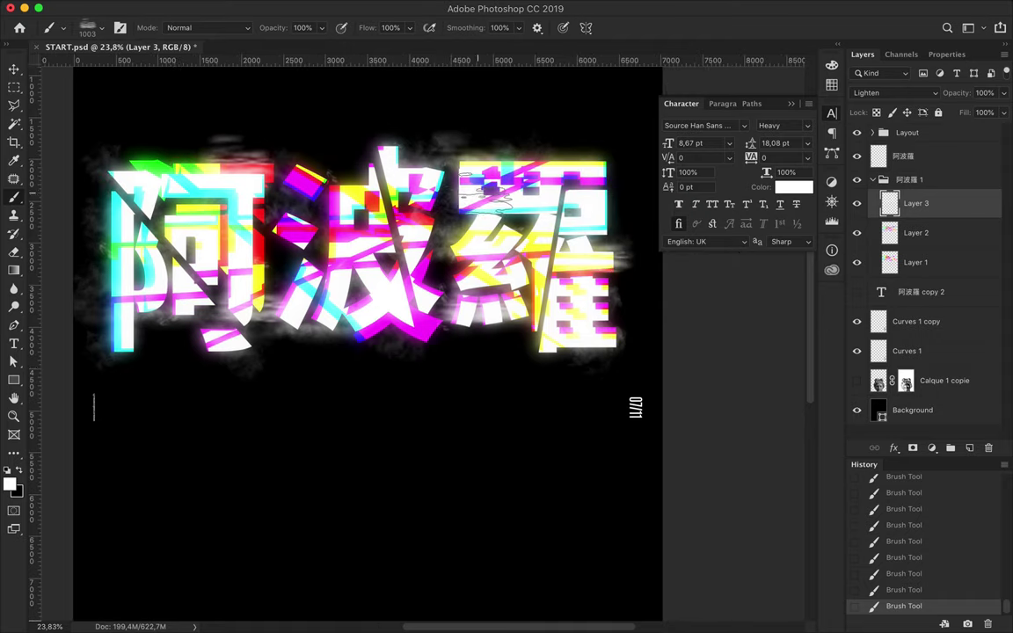
click(100, 28)
click(88, 201)
key(Return)
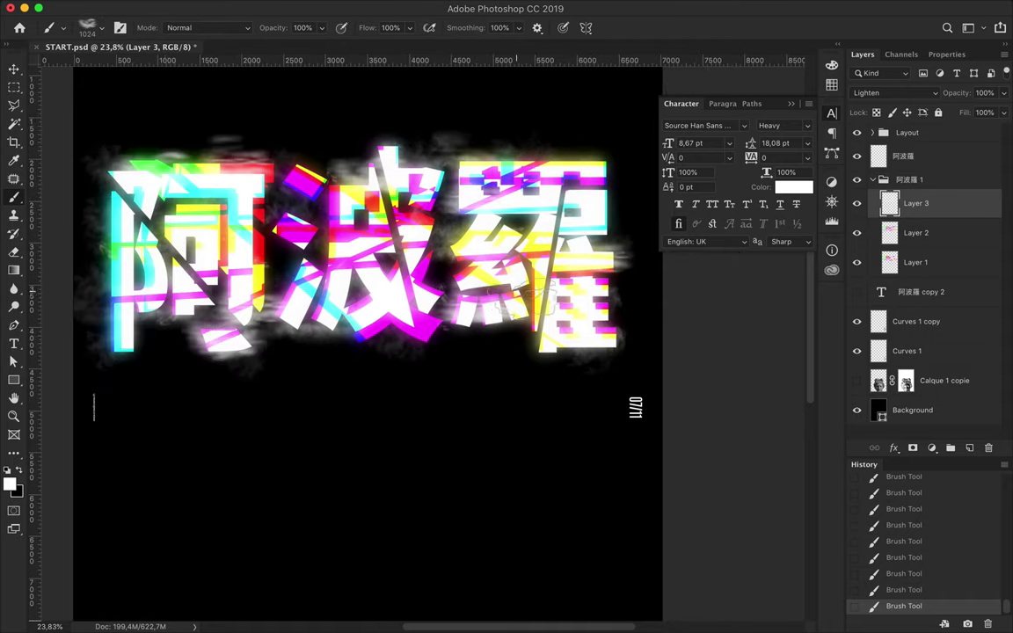
scroll(428, 248, up, 2)
click(100, 27)
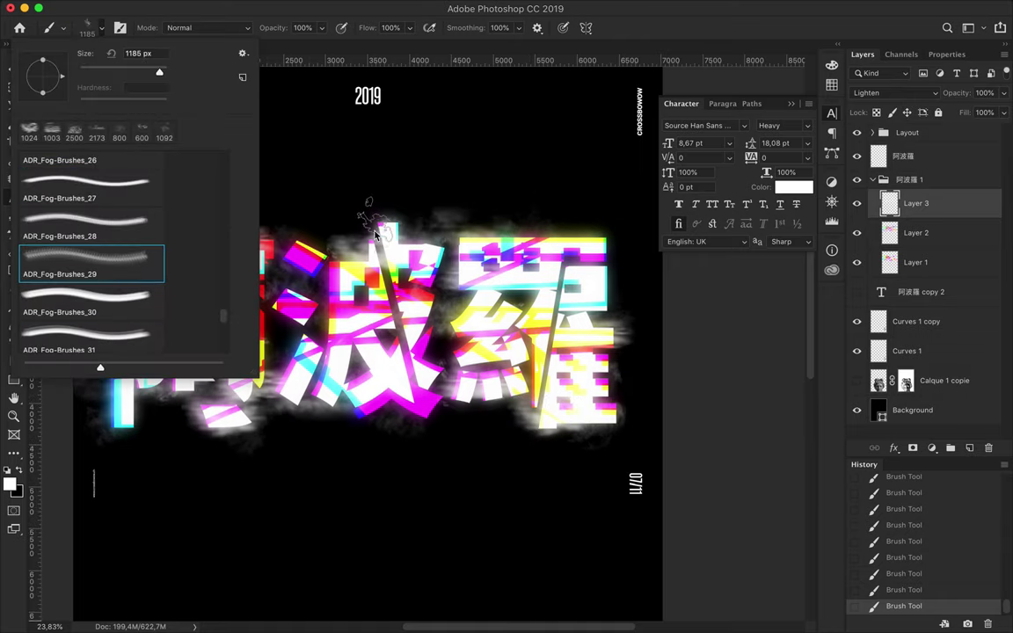
key(Return)
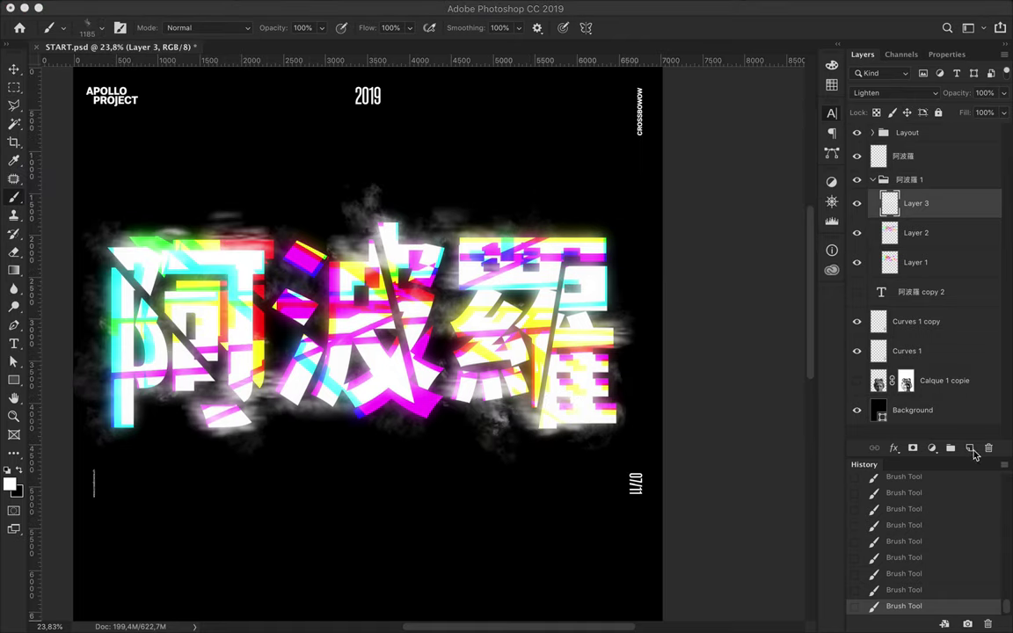
- Paint fog haze along the third character's right edge and pick Fog-Brushes_28 at 1205 px
click(832, 113)
drag(625, 295, 475, 351)
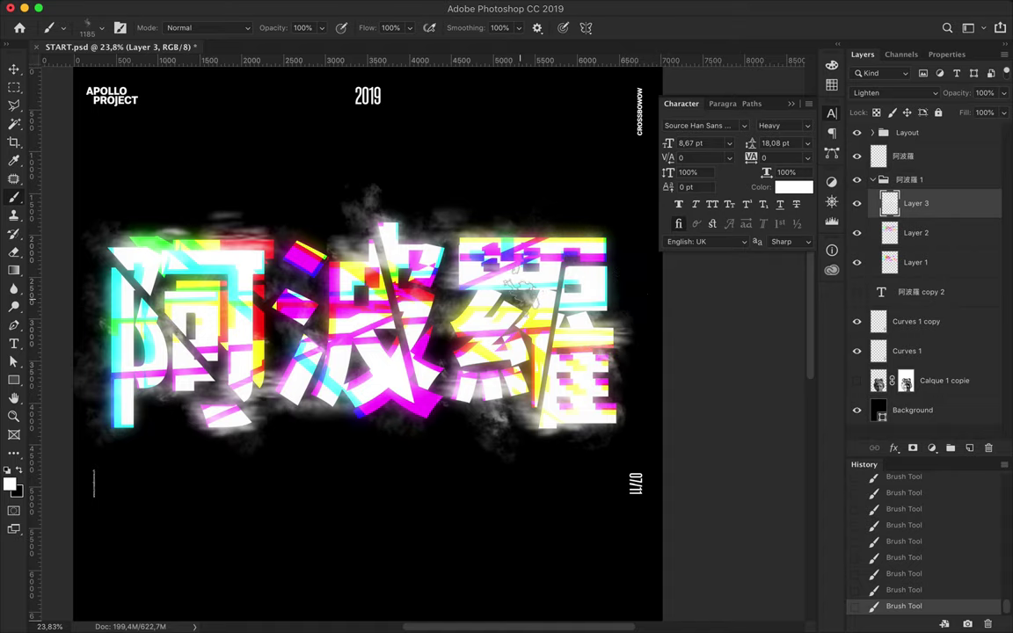
click(101, 28)
click(95, 235)
click(580, 236)
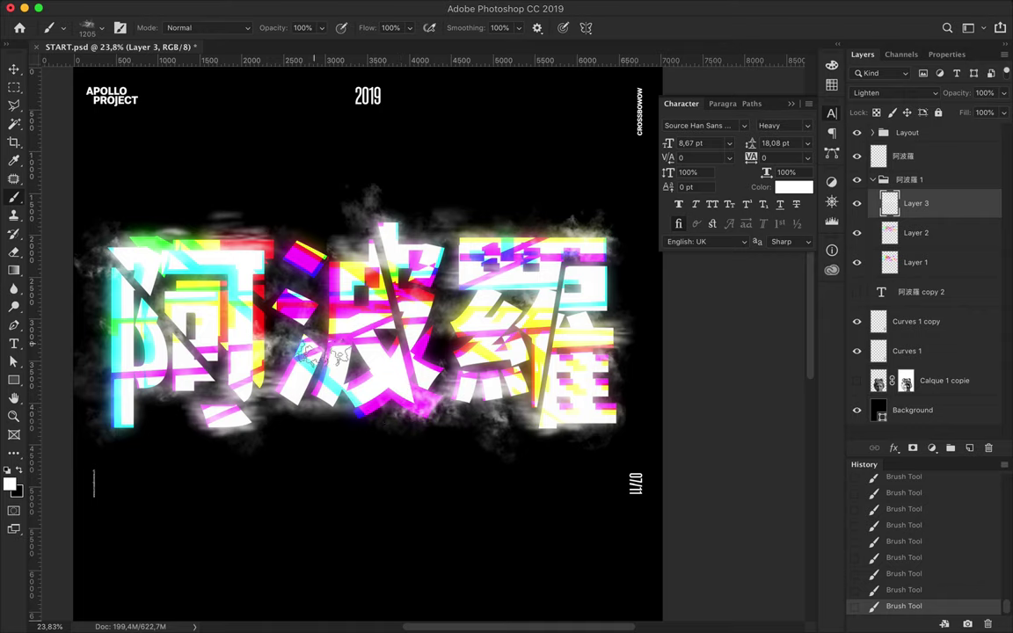
- Switch among the Fog-Brushes_27 (1808 px) and Fog-Brushes_25 presets for more wisps
click(101, 27)
click(88, 184)
click(545, 294)
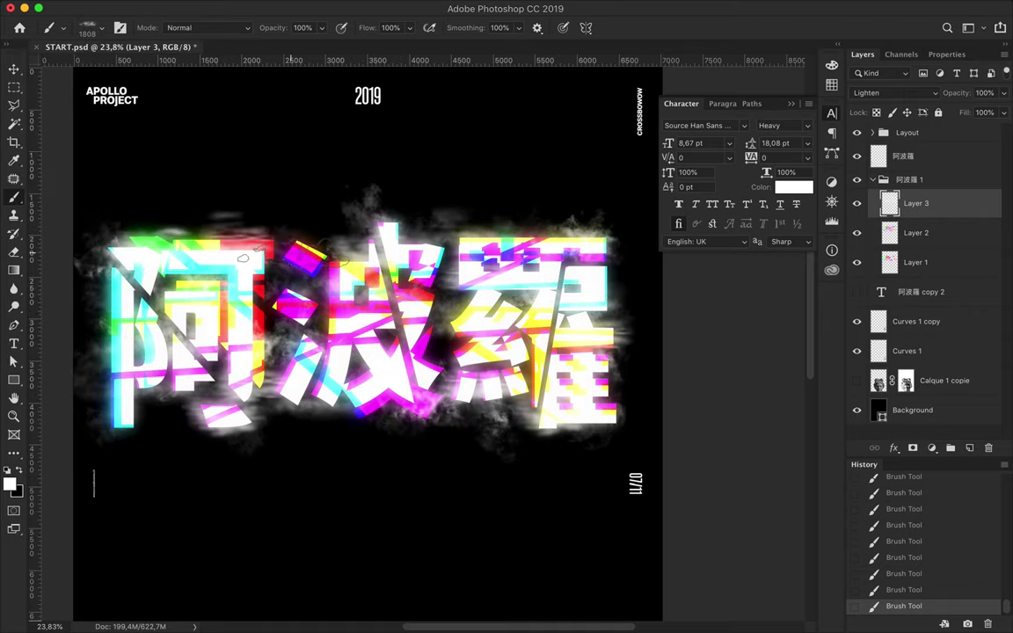
click(101, 29)
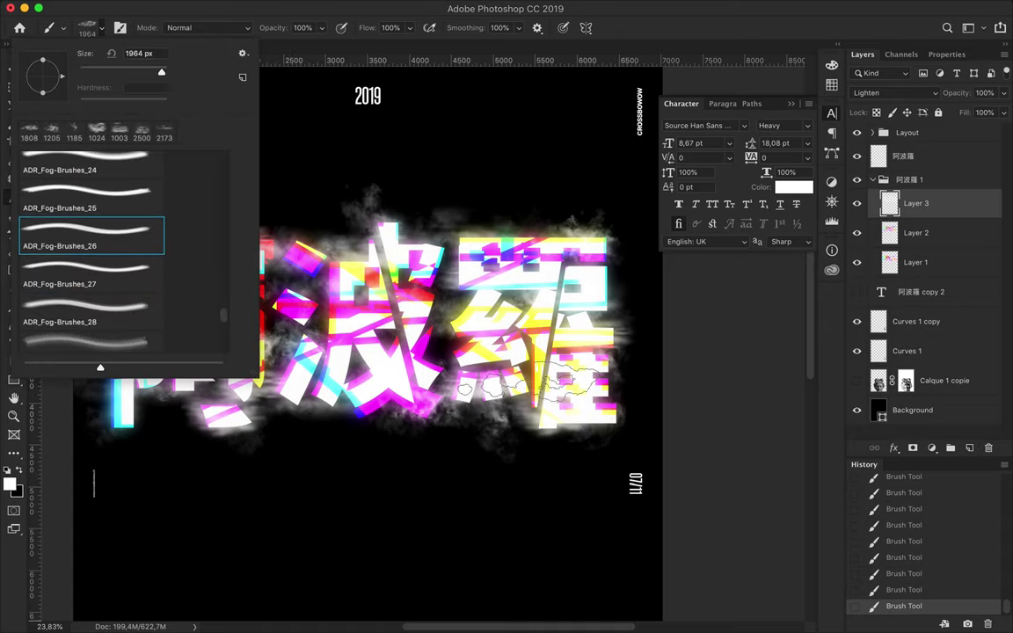
key(comma)
key(Return)
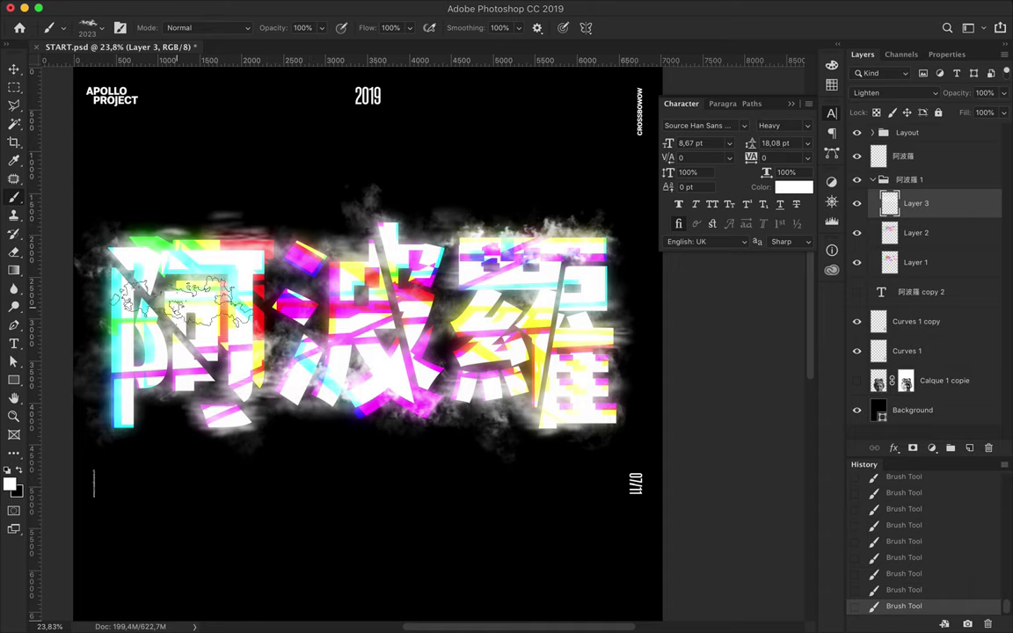
- Paint with Fog-Brushes_24 and Fog-Brushes_23, undoing and restoring the last fog stroke
click(99, 31)
key(comma)
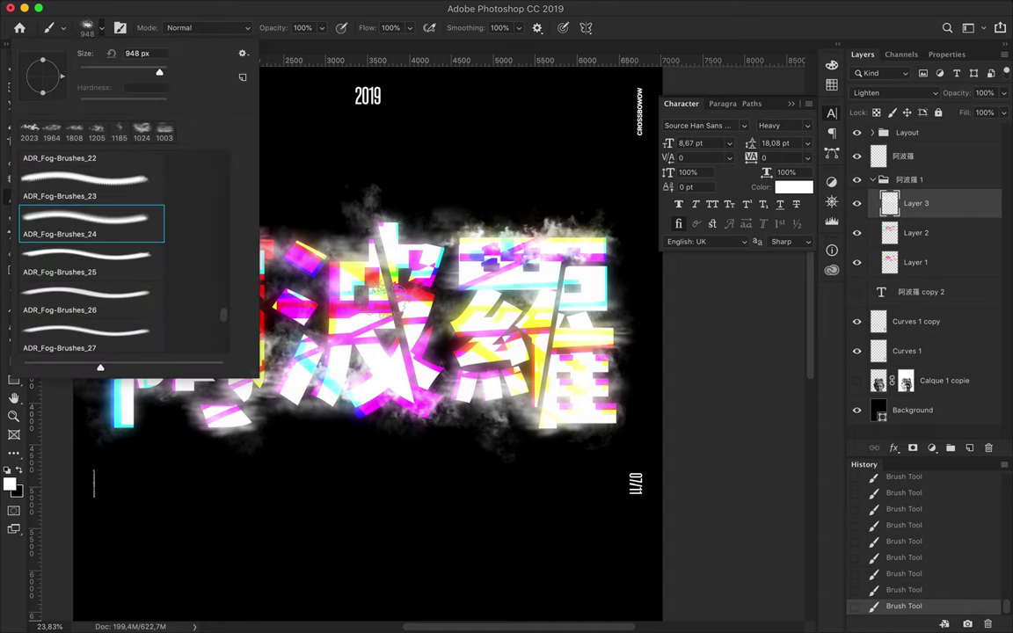
key(Return)
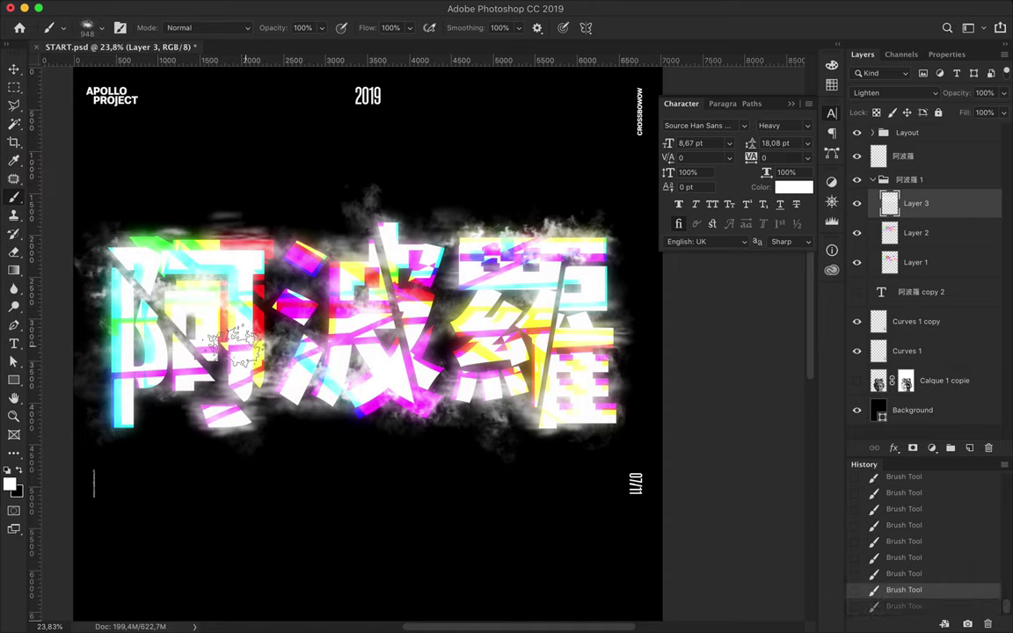
click(100, 27)
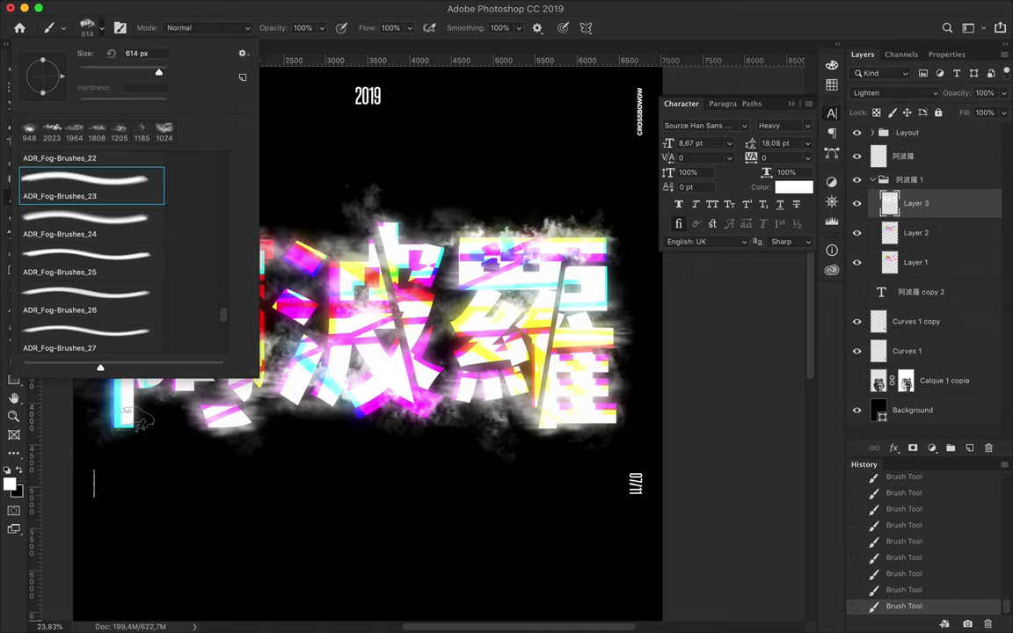
key(Return)
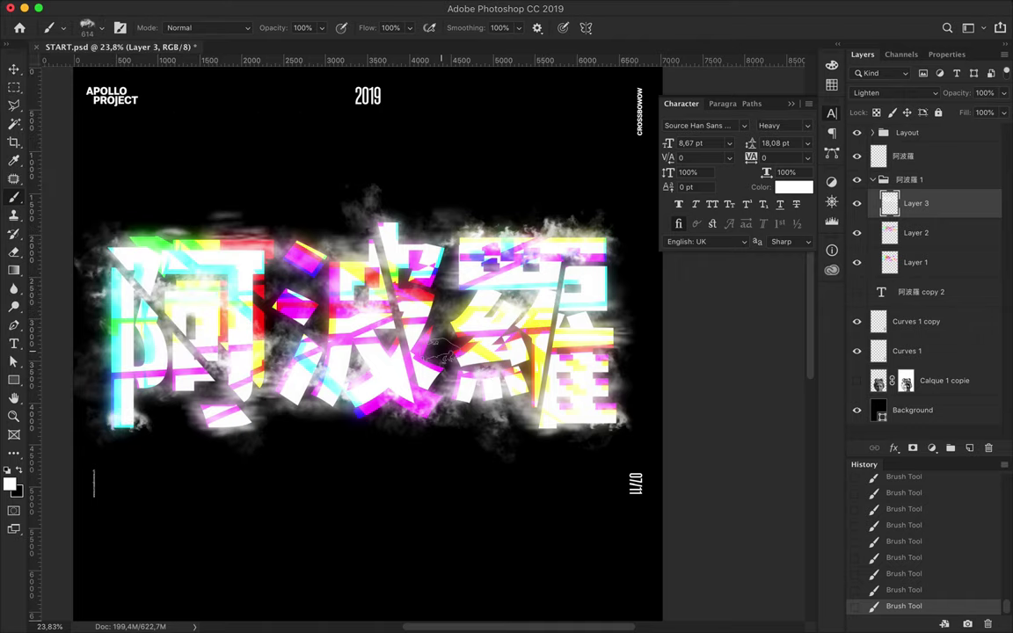
key(ctrl+z)
click(96, 28)
key(Return)
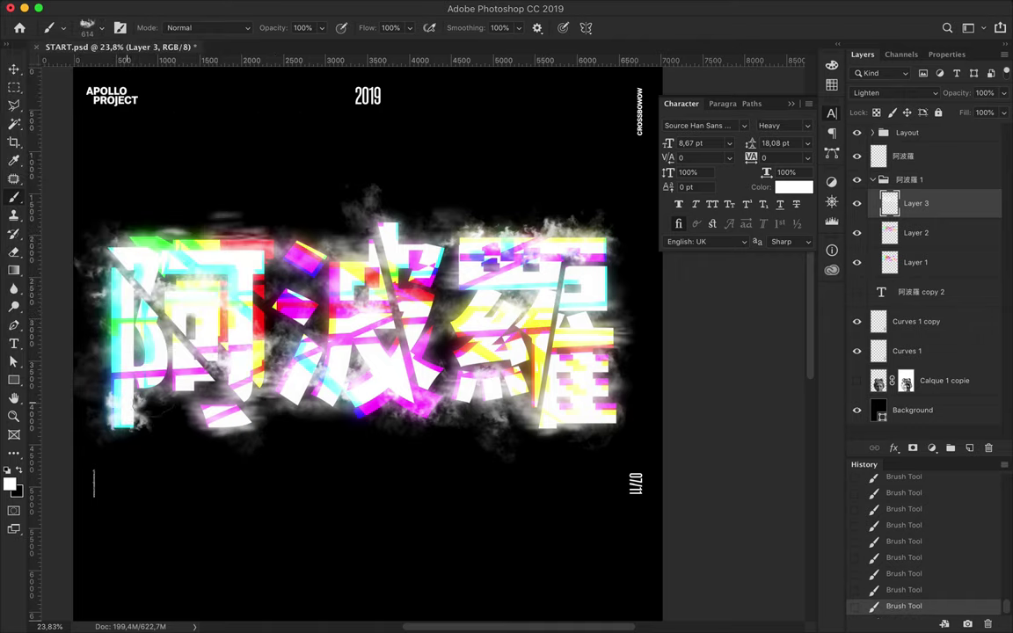
- Try ADR_Fog-Brushes_21, remove the fog stroke near the title's top-right, and pick an 825 px fog brush
key(ctrl+z)
click(97, 27)
click(90, 170)
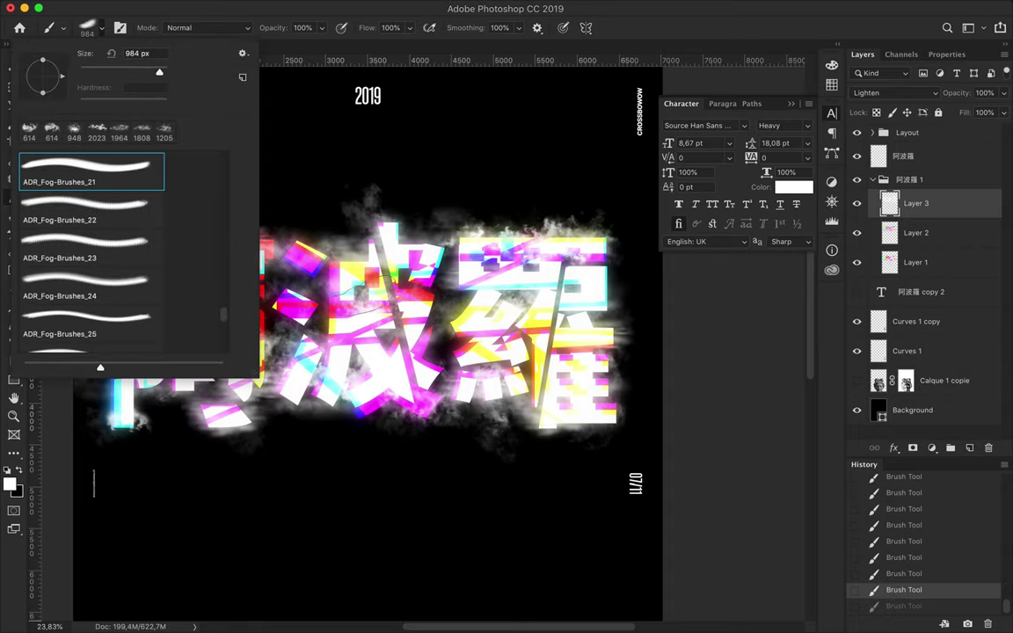
key(Return)
key(ctrl+z)
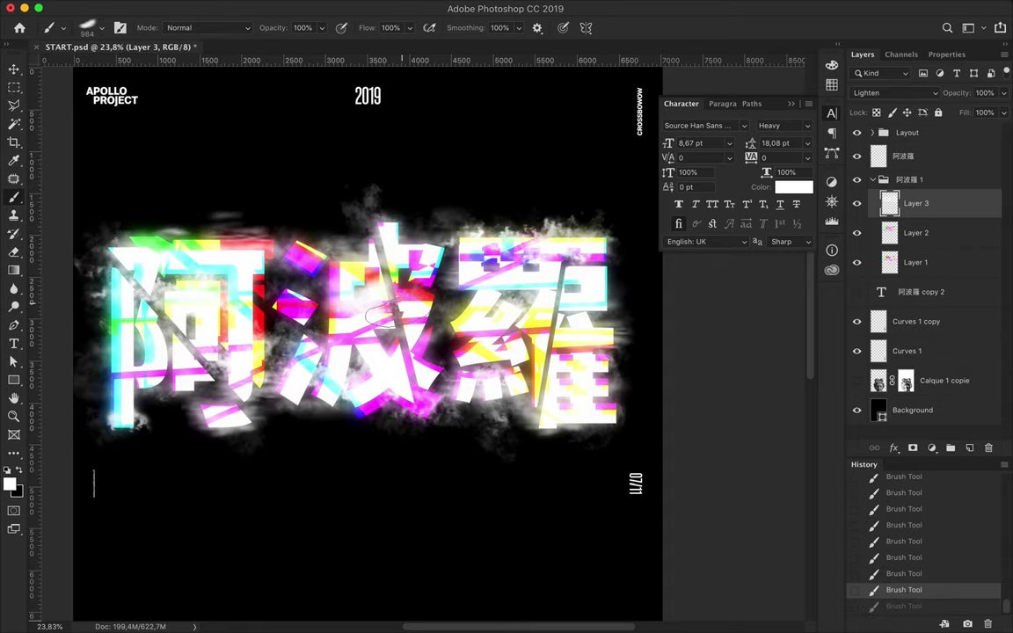
click(96, 27)
click(84, 200)
key(Return)
- Paint a new fog wisp over the title and step back through earlier presets to ADR_Fog-Brushes_20
click(591, 288)
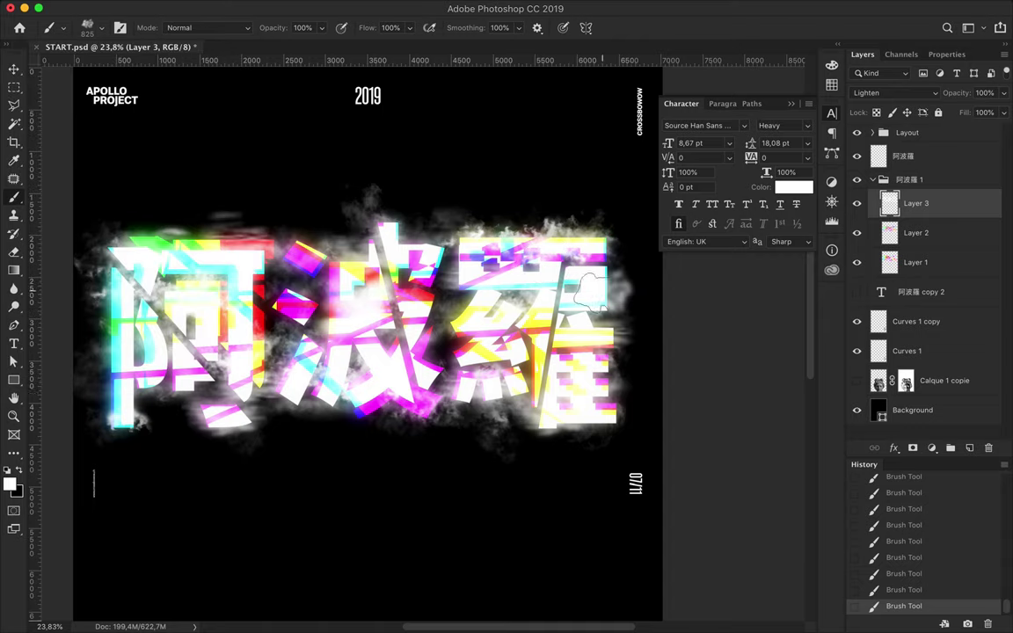
key(comma)
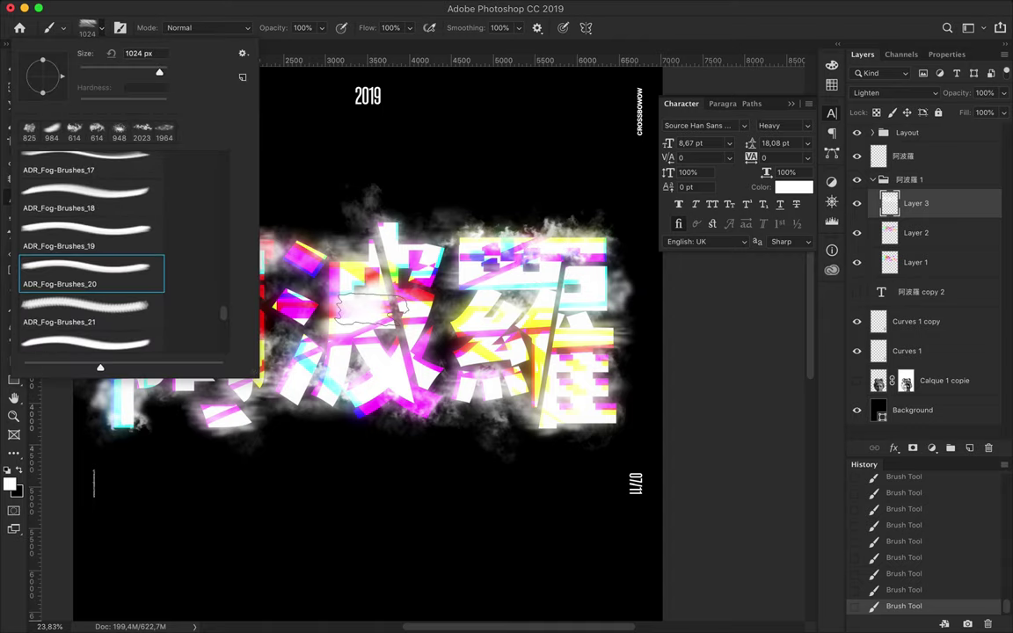
key(Return)
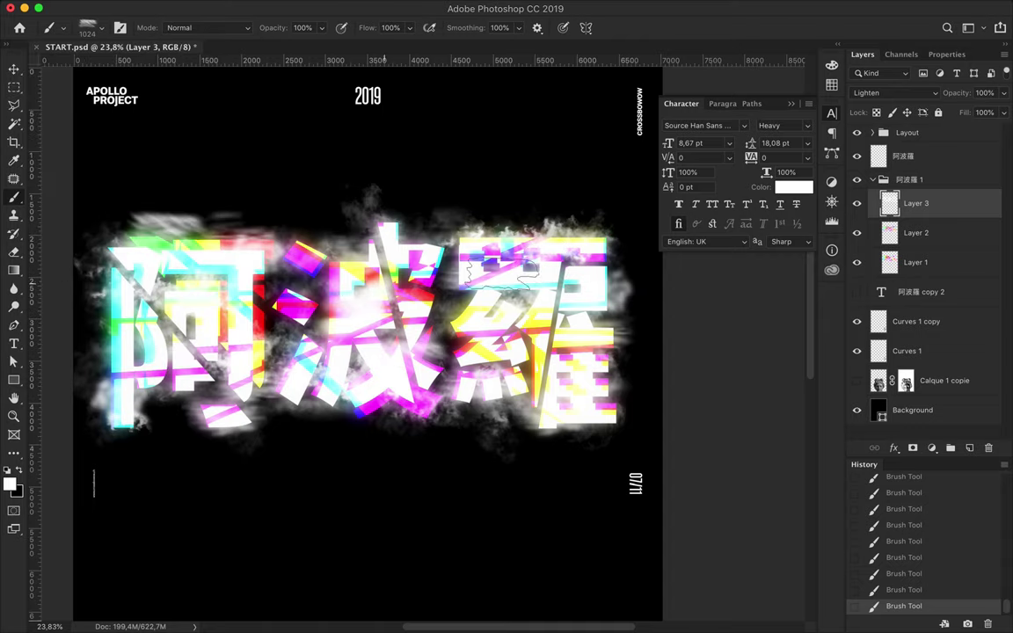
right_click(218, 76)
key(comma)
key(Return)
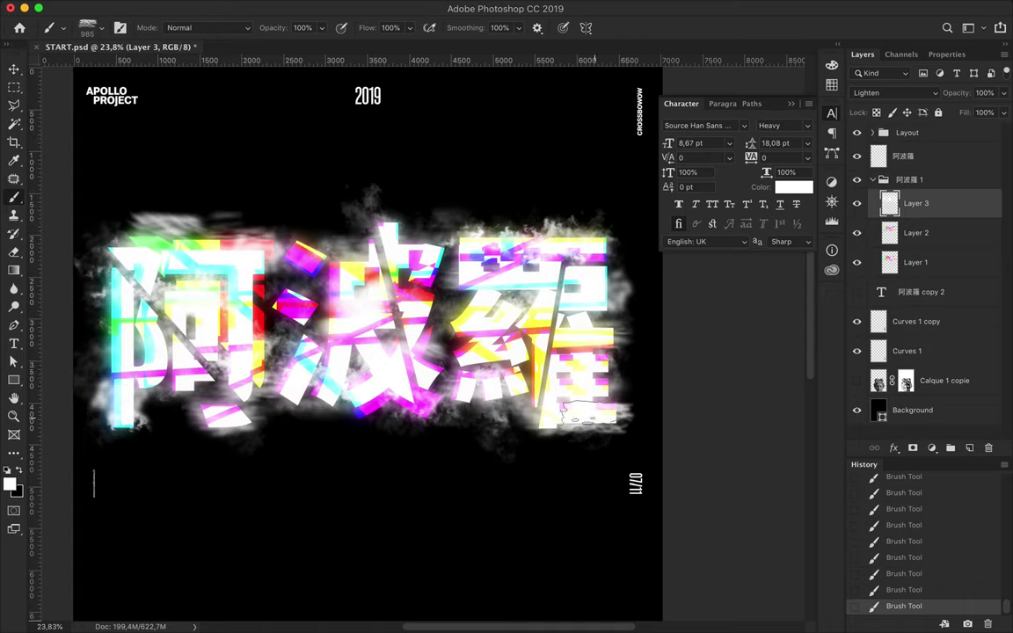
- Paint fog with ADR_Fog-Brushes_18, then switch to a fog brush around 1023 px
right_click(136, 258)
key(comma)
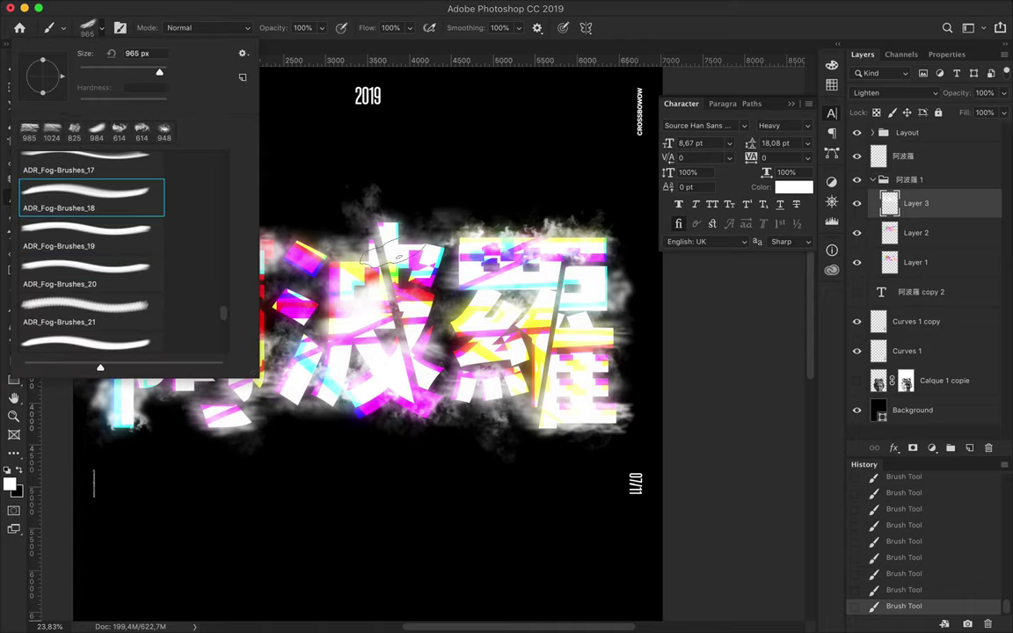
key(Return)
key(ctrl+z)
key(ctrl+shift+z)
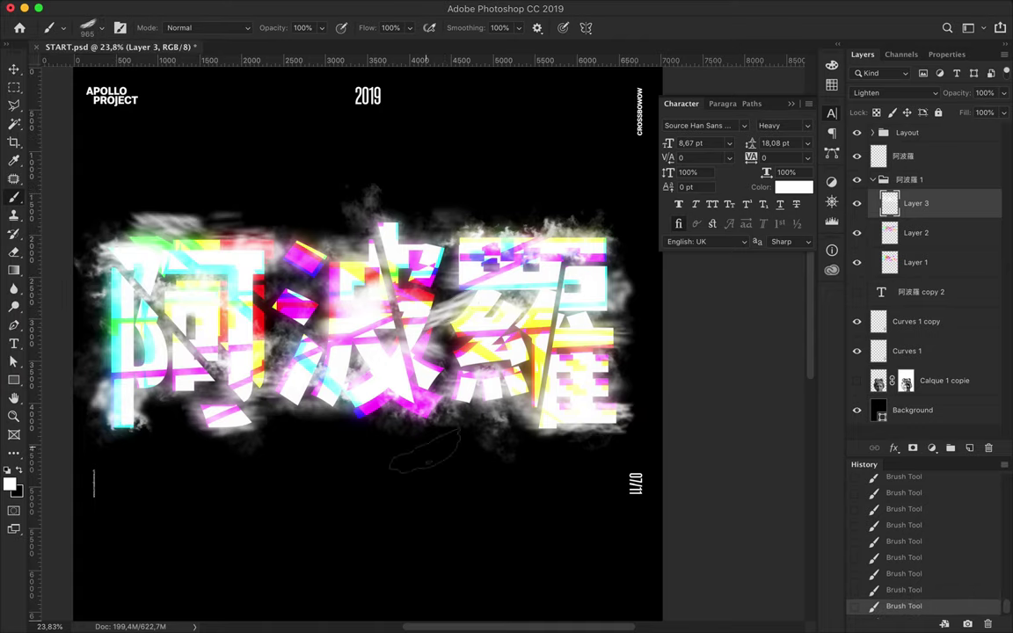
right_click(180, 88)
key(comma)
key(Return)
- Dab fog around the title's lower middle with ADR_Fog-Brushes_16, then pick a 2500 px fog brush
right_click(189, 124)
key(comma)
key(Return)
click(347, 387)
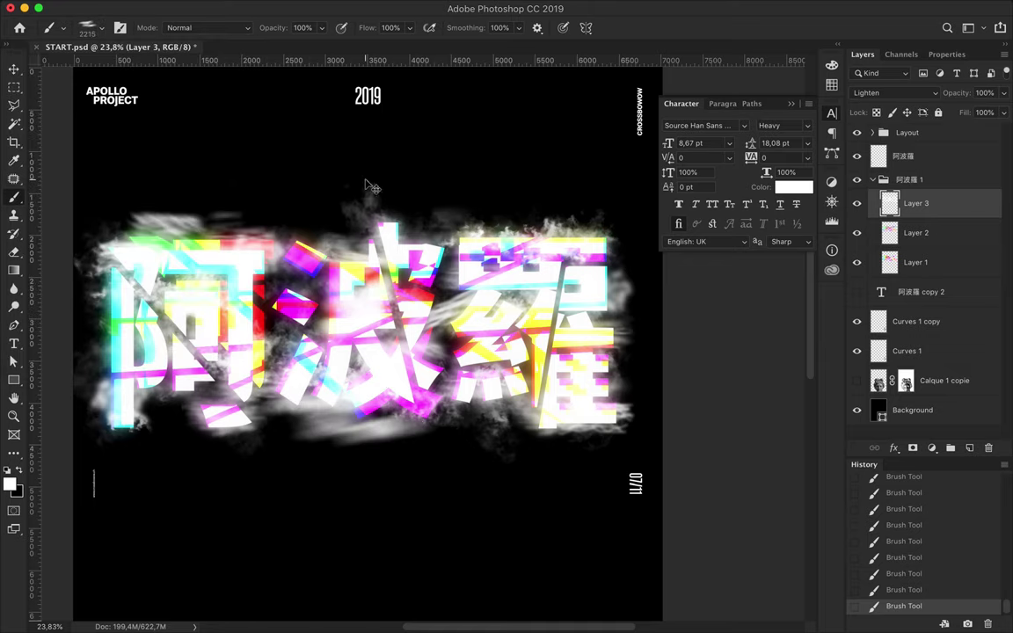
click(99, 34)
scroll(131, 220, down, 1)
click(131, 220)
key(Return)
- Undo the last fog stroke, then try the 988 px and 1024 px fog brushes
key(ctrl+z)
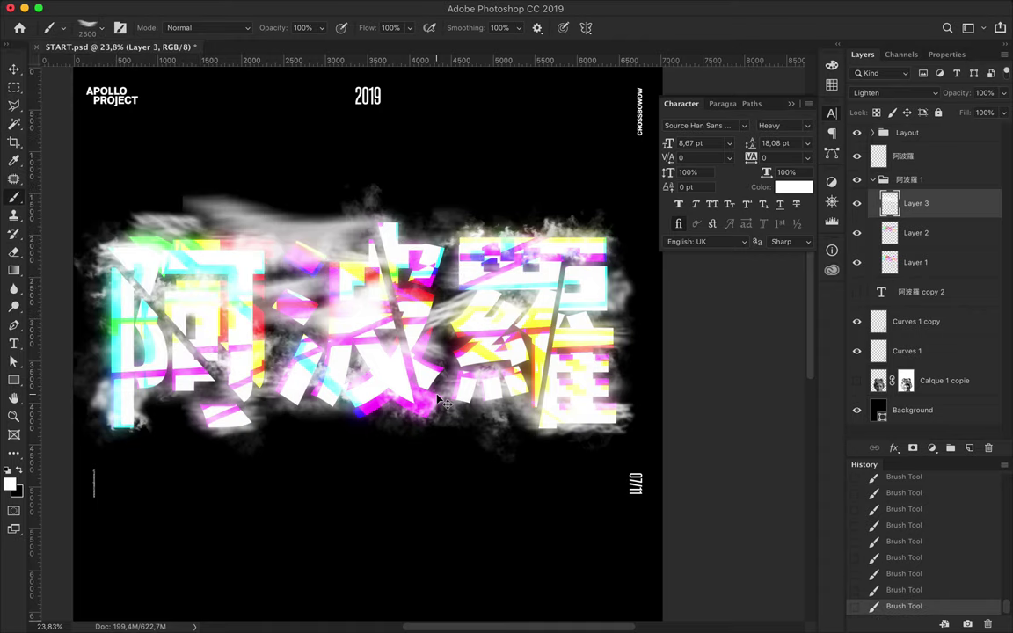
click(98, 27)
scroll(96, 238, up, 1)
click(88, 198)
key(Return)
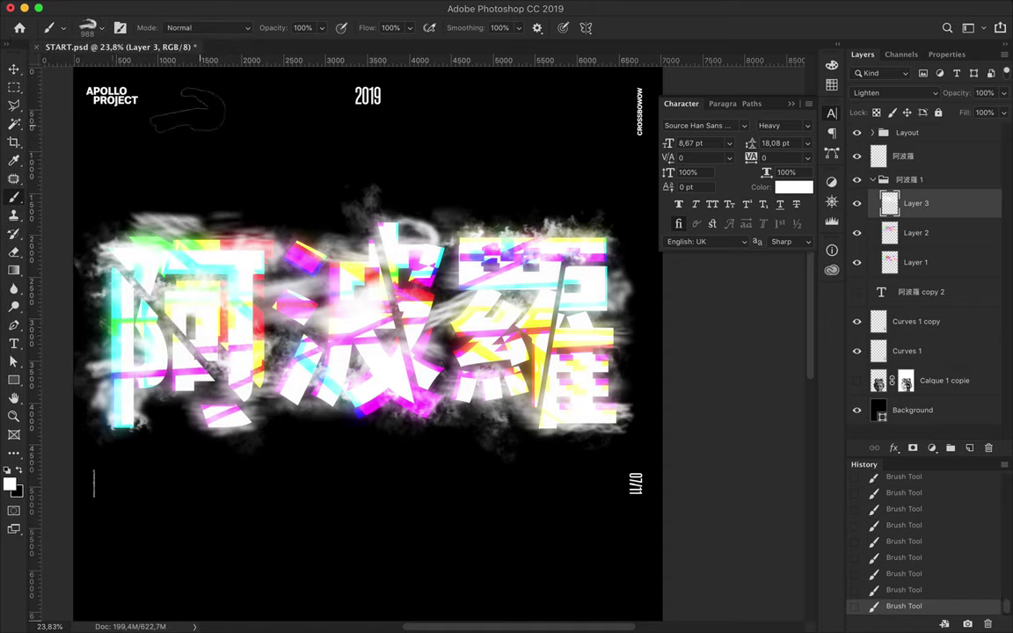
click(99, 28)
click(88, 269)
key(Return)
- Paint fog wisps over the title using ADR_Fog-Brushes_07 and ADR_Fog-Brushes_06
click(99, 27)
key(Return)
key(ctrl+z)
click(98, 27)
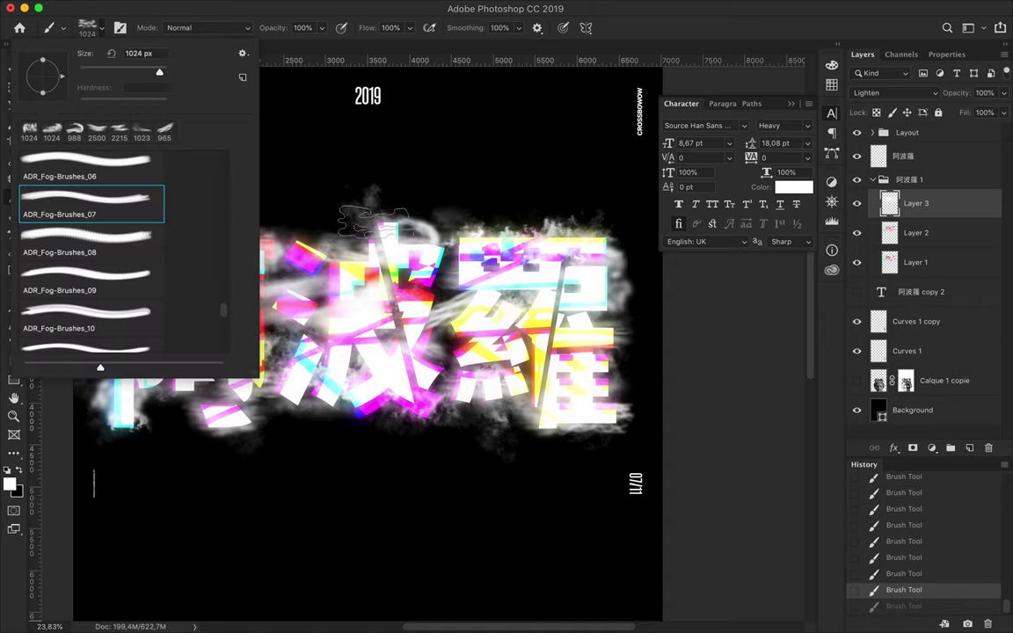
key(Return)
click(99, 27)
scroll(97, 246, up, 1)
click(88, 255)
key(Return)
- Add more fog with ADR_Fog-Brushes_04 at 985 px and ADR_Fog-Brushes_03 at 1024 px
click(99, 28)
click(111, 172)
key(Return)
click(98, 28)
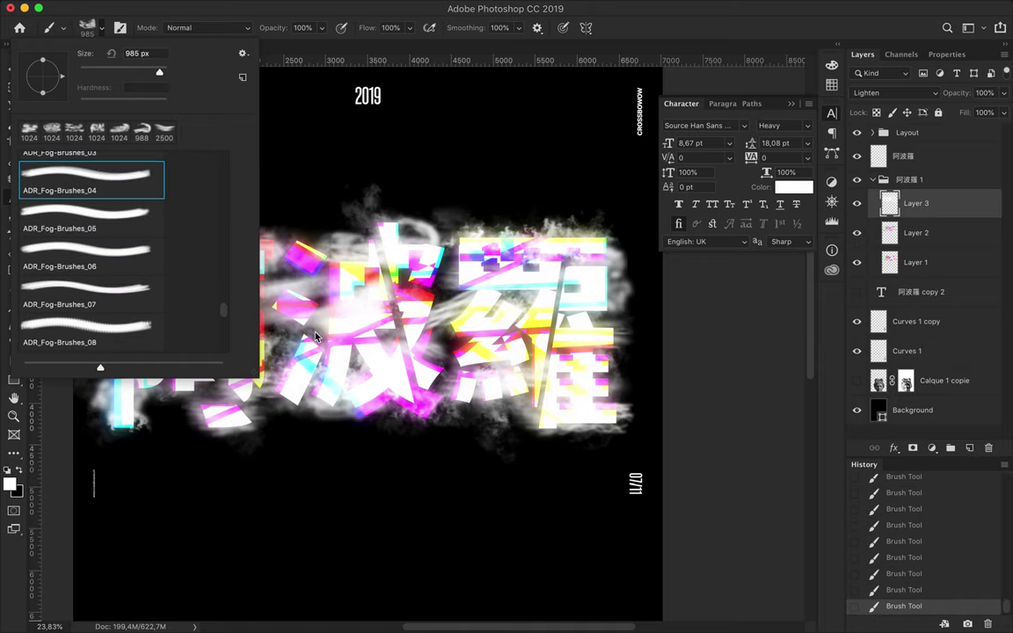
key(Return)
click(99, 27)
scroll(123, 255, up, 3)
click(149, 270)
key(Return)
- Paint further fog with ADR_Fog-Brushes_02, ADR_Fog-Brushes_01 and the fog10 brush at 988 px
click(98, 27)
click(88, 220)
key(Return)
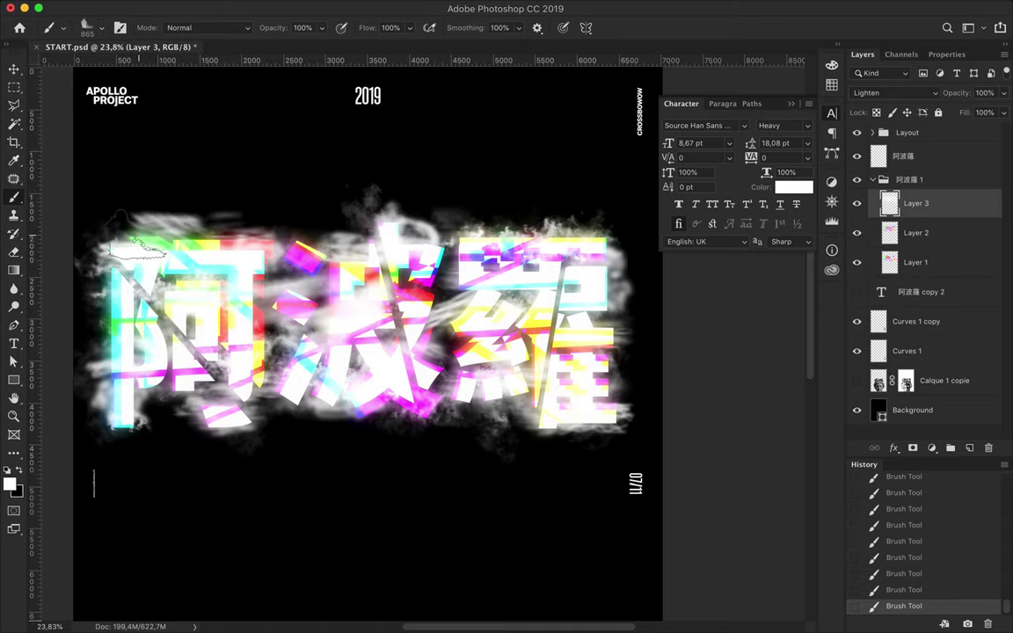
click(98, 27)
click(88, 294)
click(88, 255)
- Undo the last fog stroke, fit the poster in view, and open the fog layer's blend modes
double_click(130, 184)
key(ctrl+z)
key(ctrl+0)
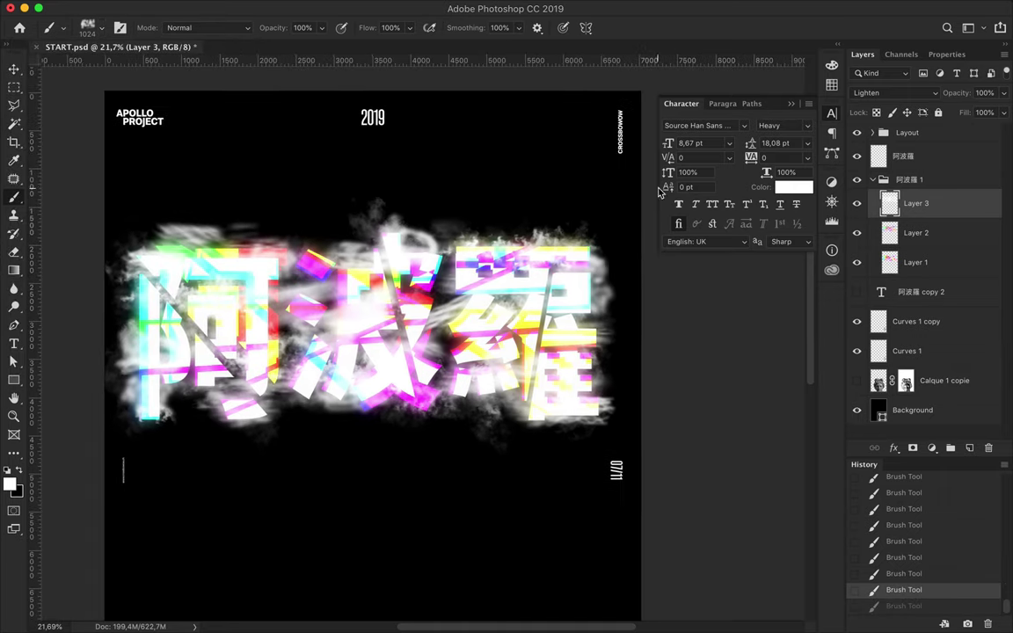
key(v)
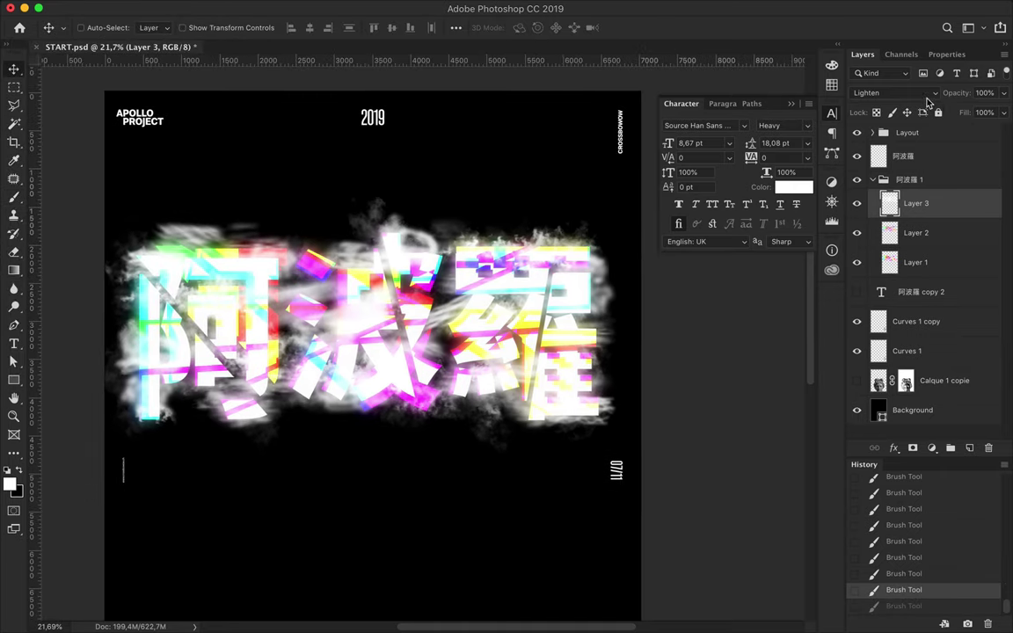
click(930, 94)
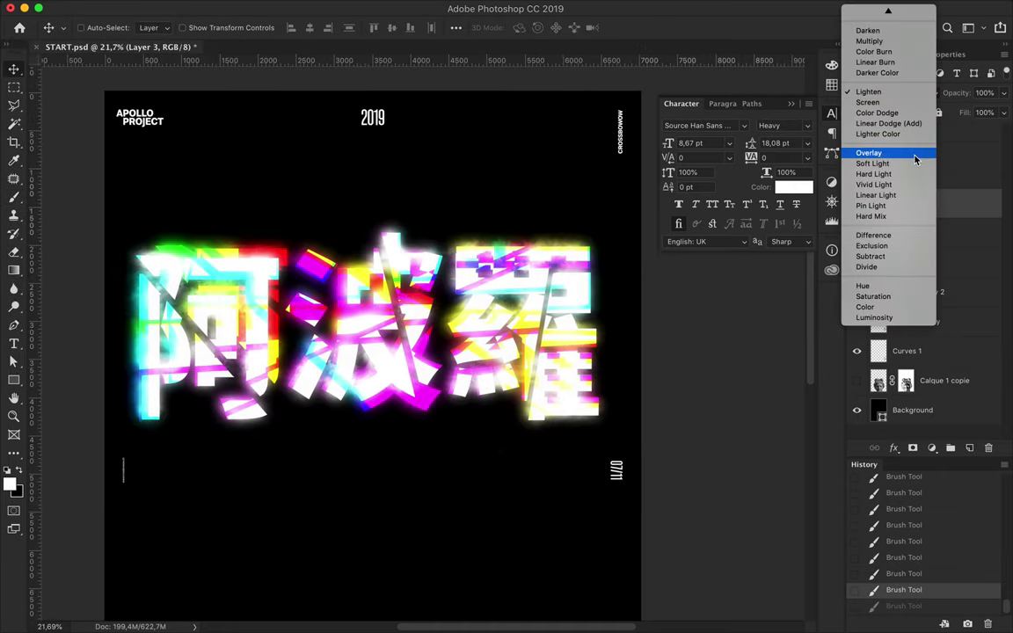
- Set the fog layer to Overlay blending and duplicate Layer 1 into Layer 1 copy
click(888, 123)
click(917, 236)
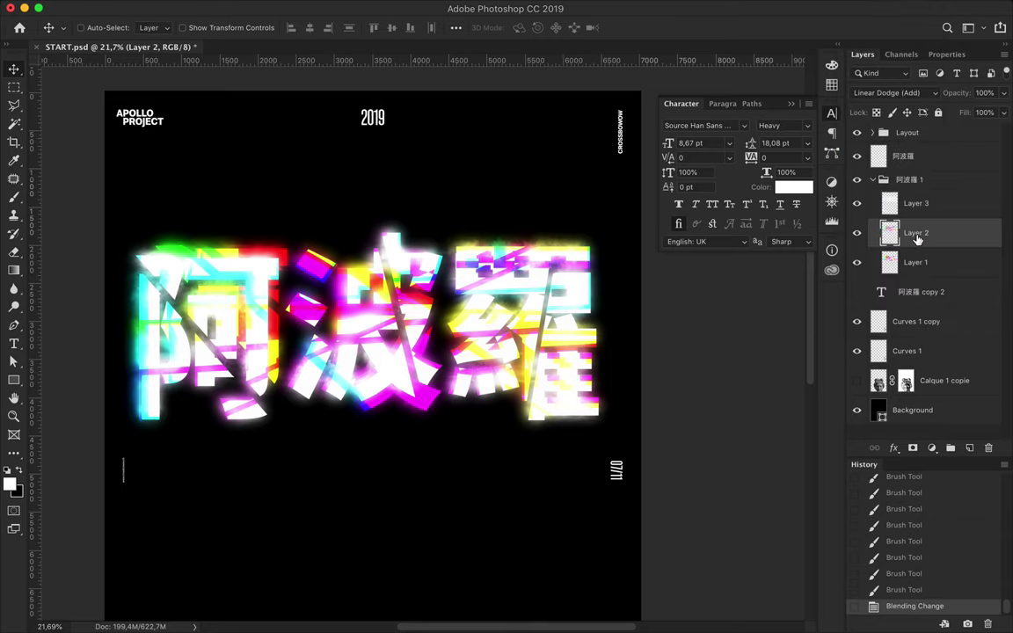
key(b)
click(919, 265)
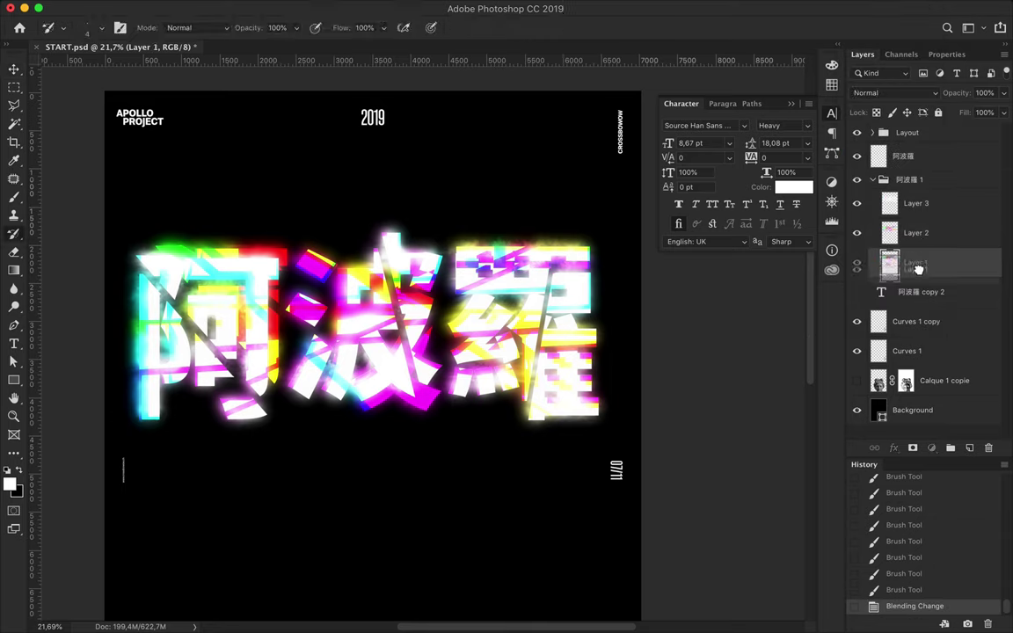
drag(922, 275, 921, 280)
- Apply a Gaussian blur to Layer 1 copy and lower Layer 2's fill to dim its glow
click(346, 4)
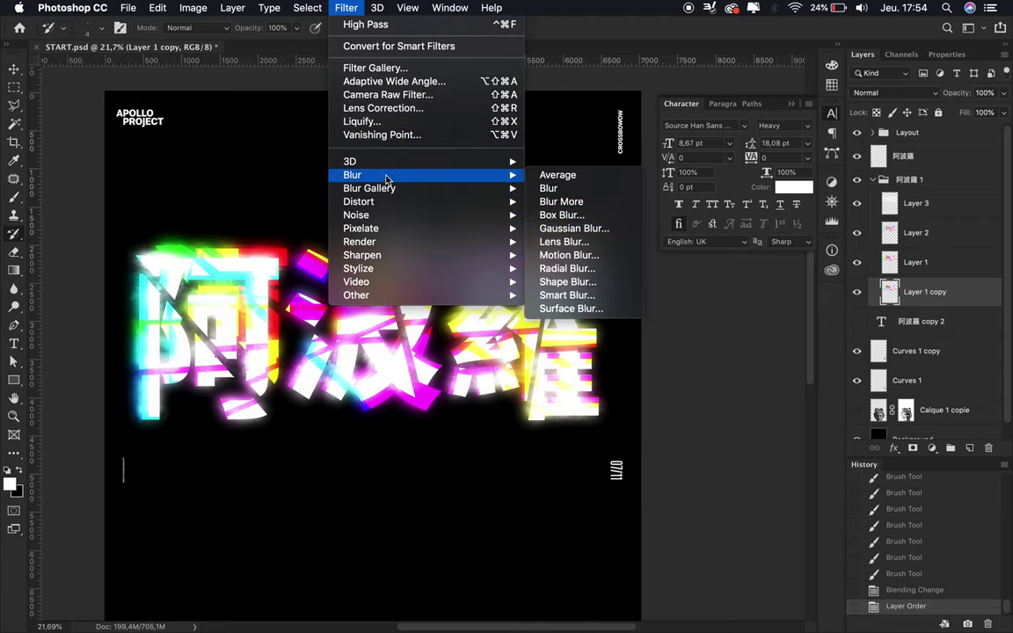
click(555, 235)
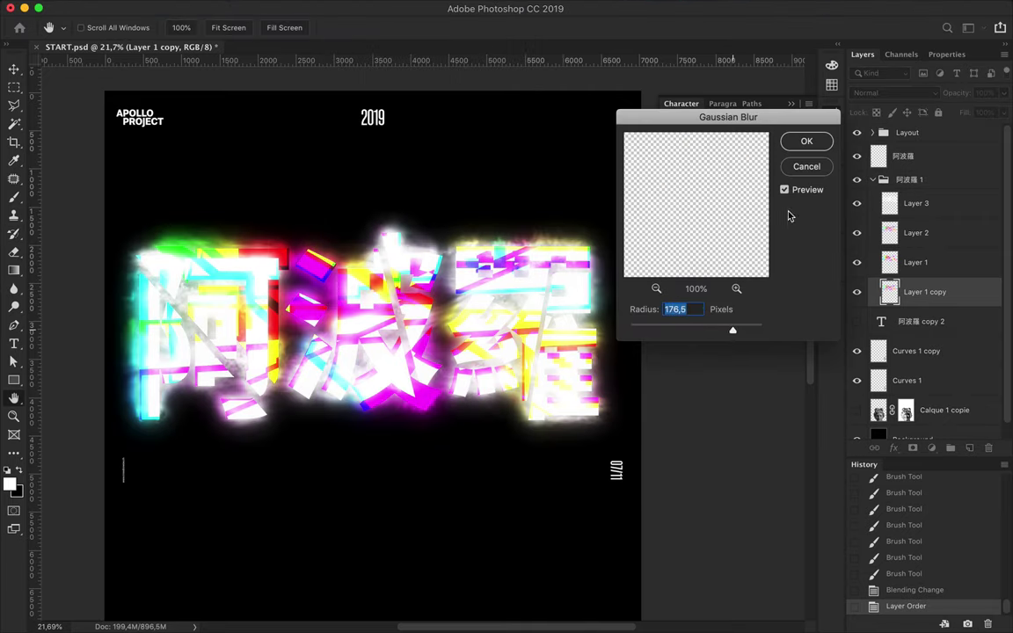
click(807, 142)
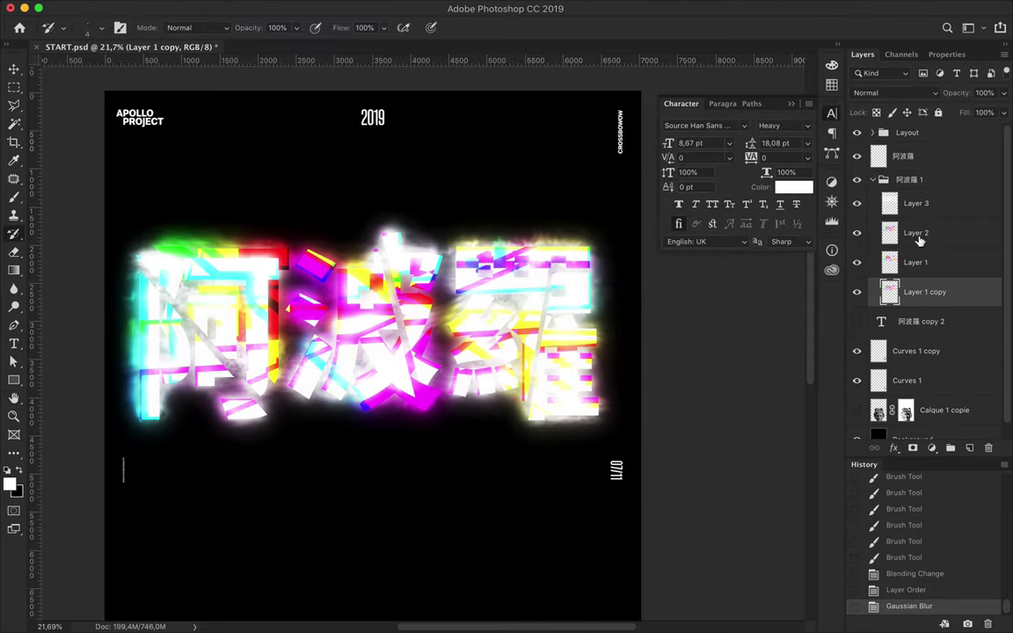
click(914, 232)
click(888, 92)
click(881, 92)
click(1004, 113)
drag(991, 134, 971, 138)
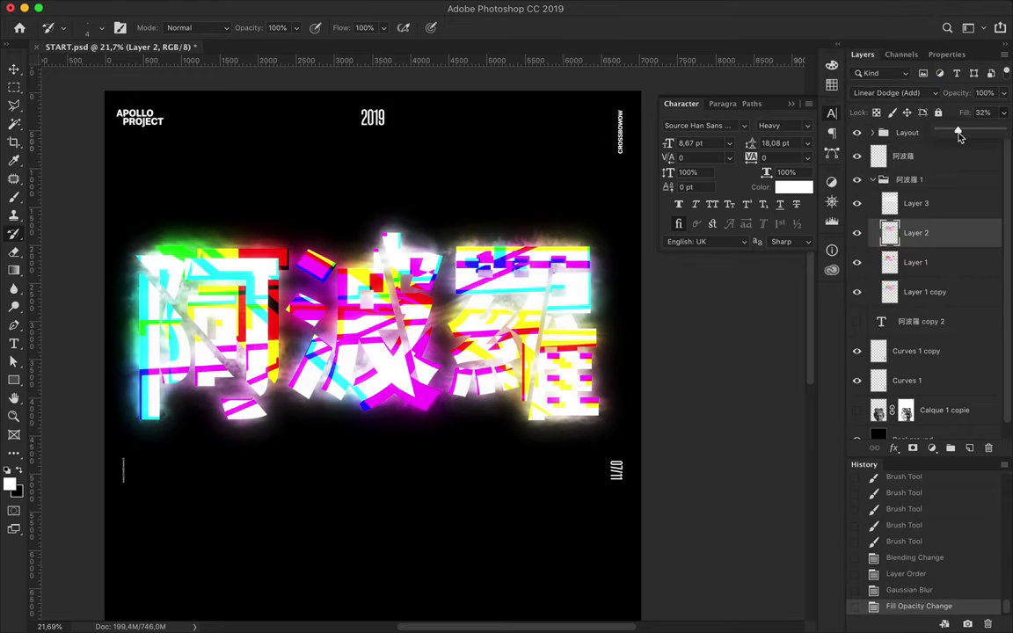
- Make a second blurred copy below Layer 2 and set Layer 1 copy 2 to Divide blending
mouse_move(953, 270)
mouse_down()
mouse_move(942, 308)
mouse_move(921, 243)
mouse_move(939, 291)
mouse_up()
scroll(517, 356, down, 2)
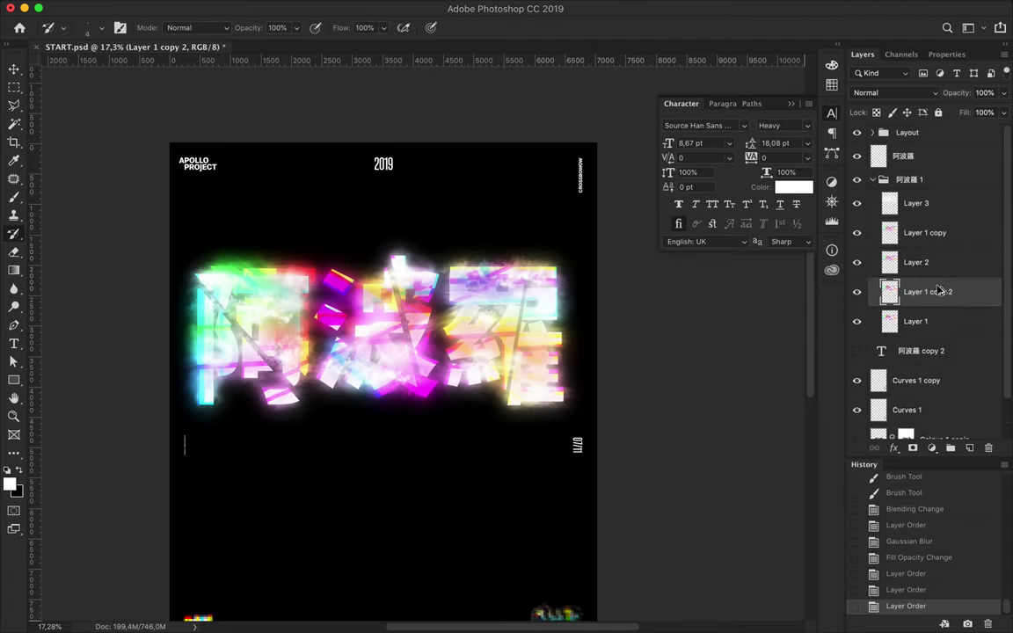
click(916, 95)
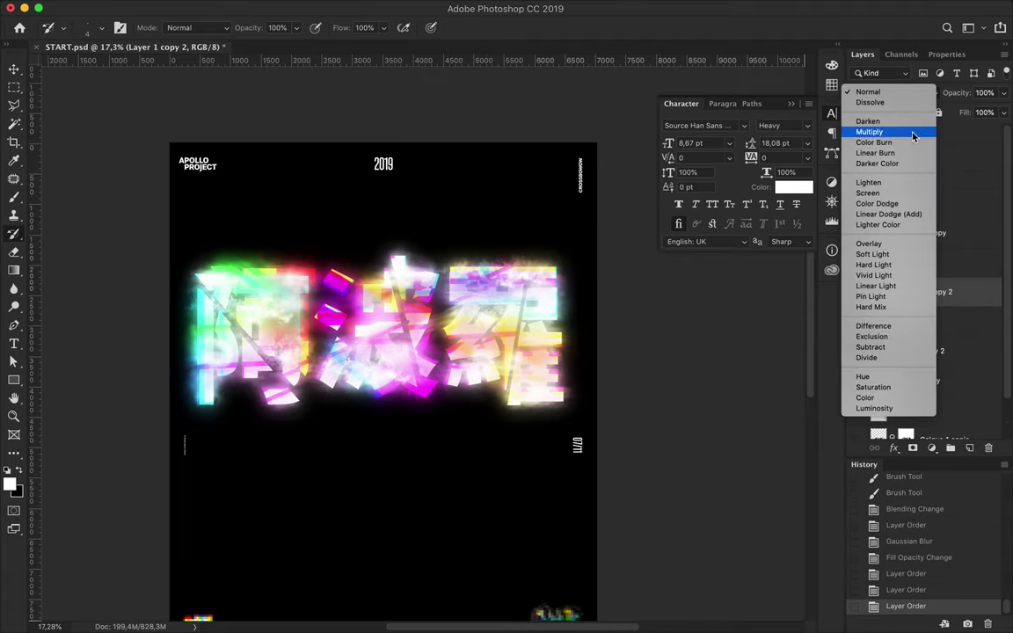
click(890, 357)
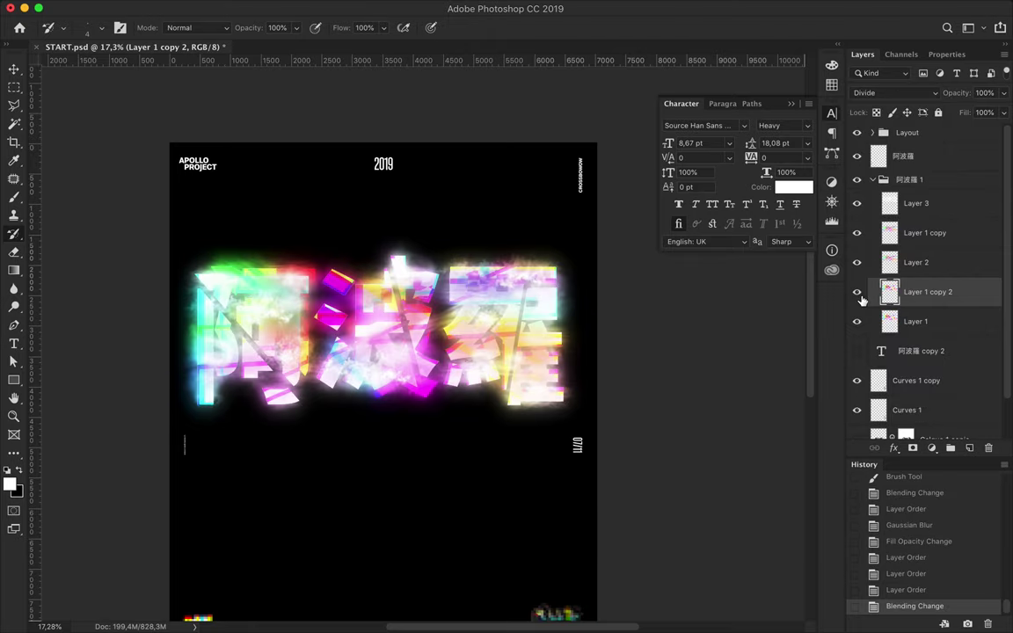
click(906, 92)
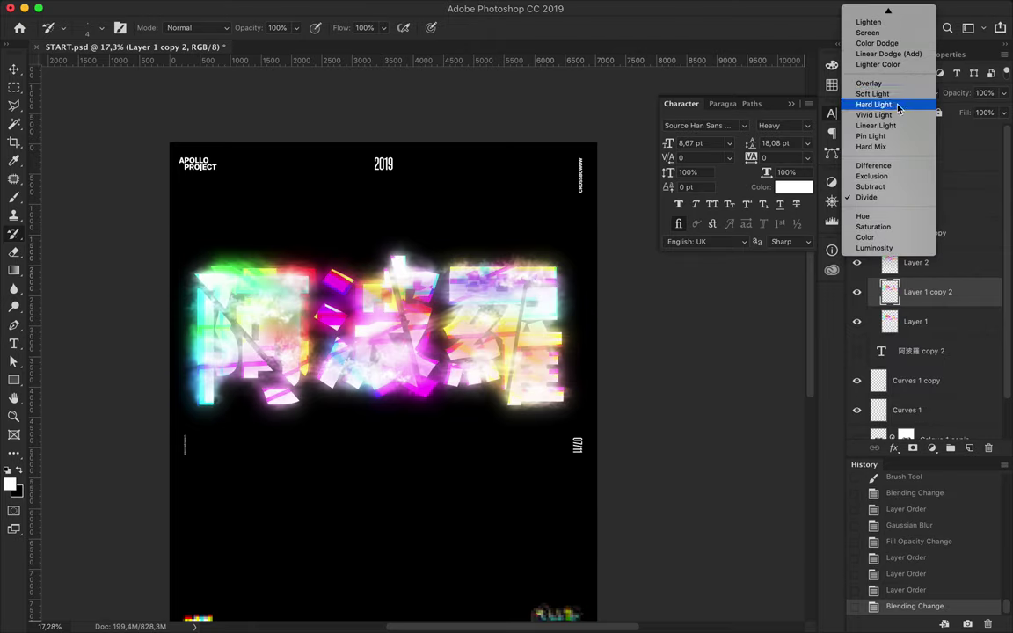
click(929, 308)
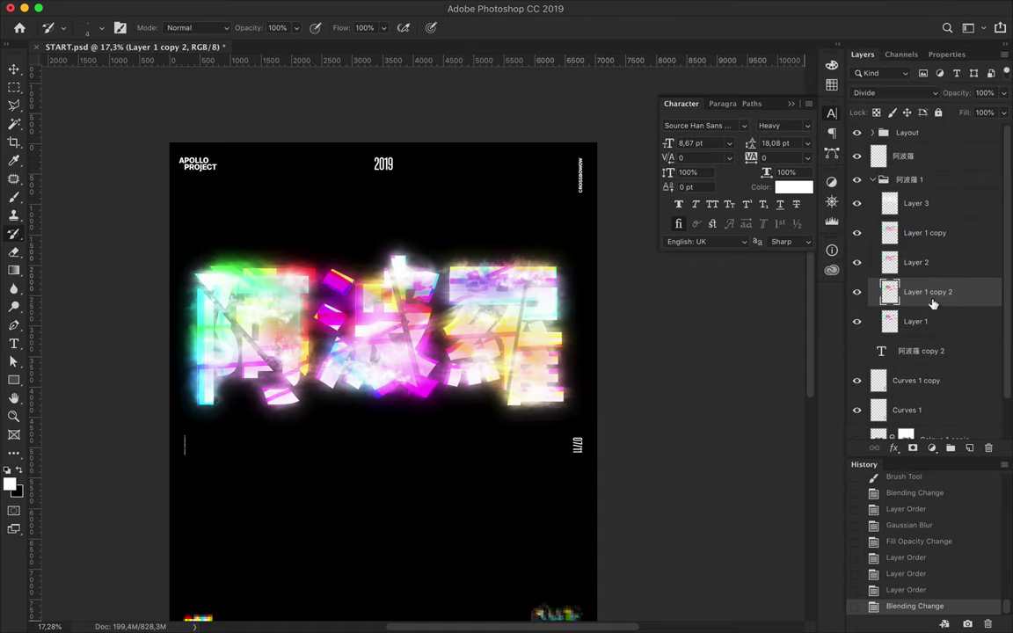
- Return Layer 3 to Normal blending, sample a title colour, and show the fog and glitch copy layers
click(916, 203)
click(895, 92)
click(871, 8)
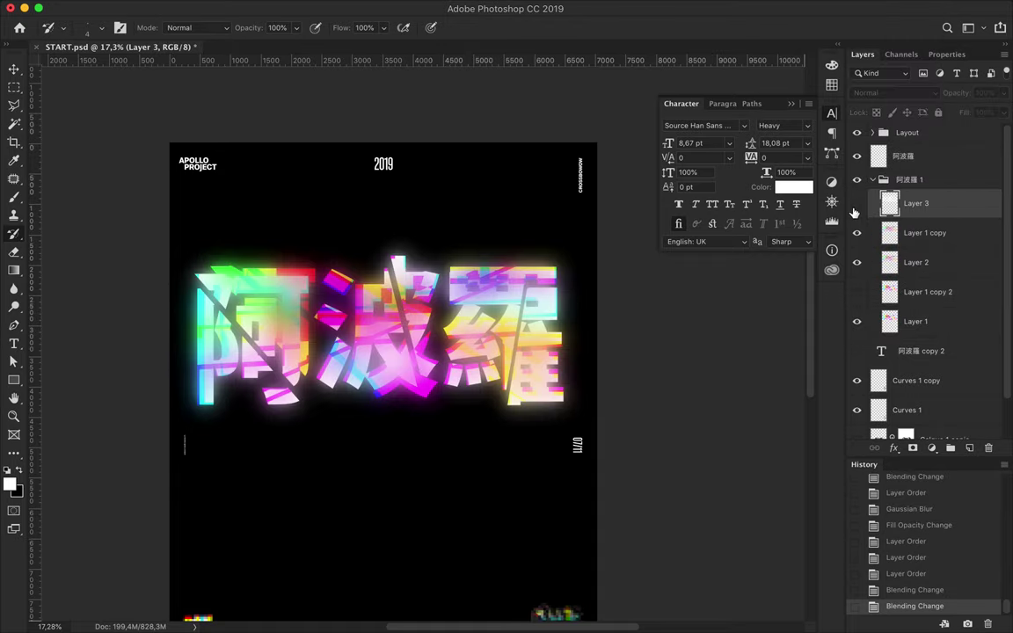
click(493, 284)
click(208, 243)
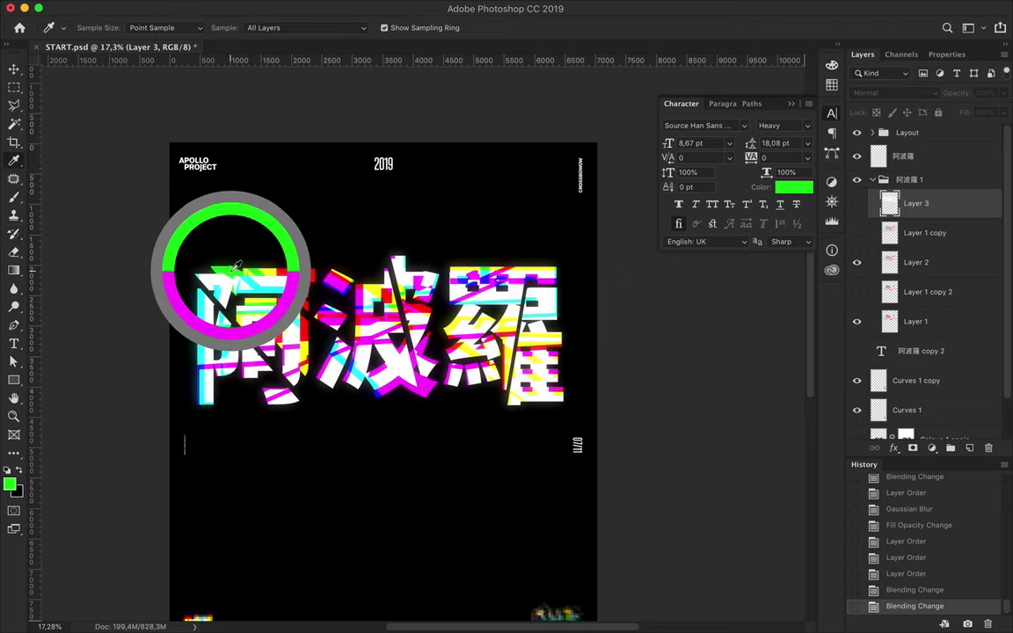
key(v)
click(856, 203)
click(857, 233)
- Draw a rectangle with the rainbow gradient fill across the title
key(m)
key(u)
click(158, 27)
click(149, 55)
click(208, 131)
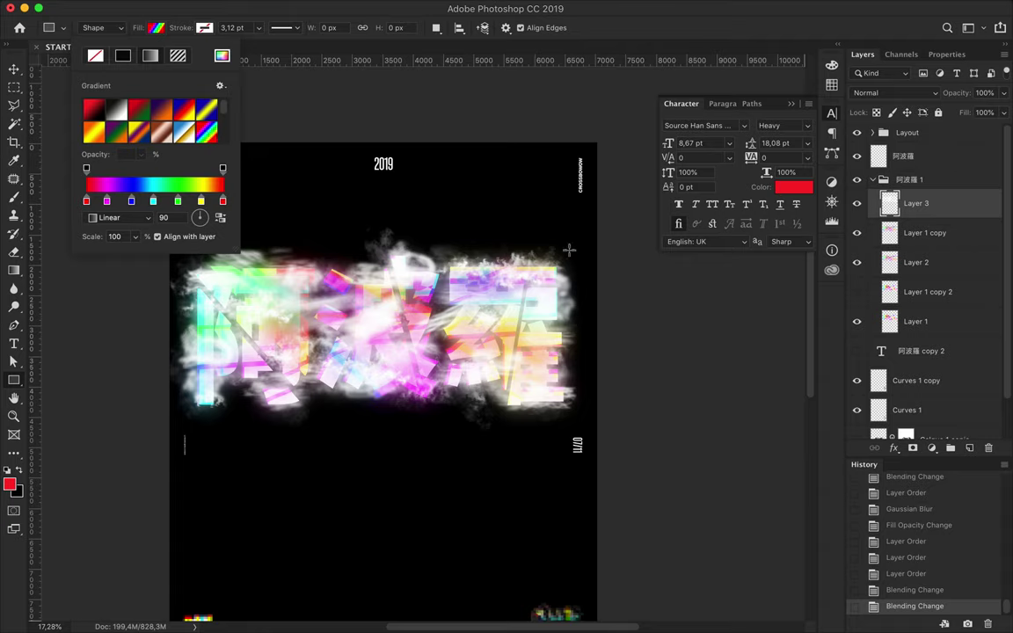
click(542, 255)
drag(589, 243, 167, 420)
- Raise the rainbow rectangle's top edge and nudge its right edge outward
key(a)
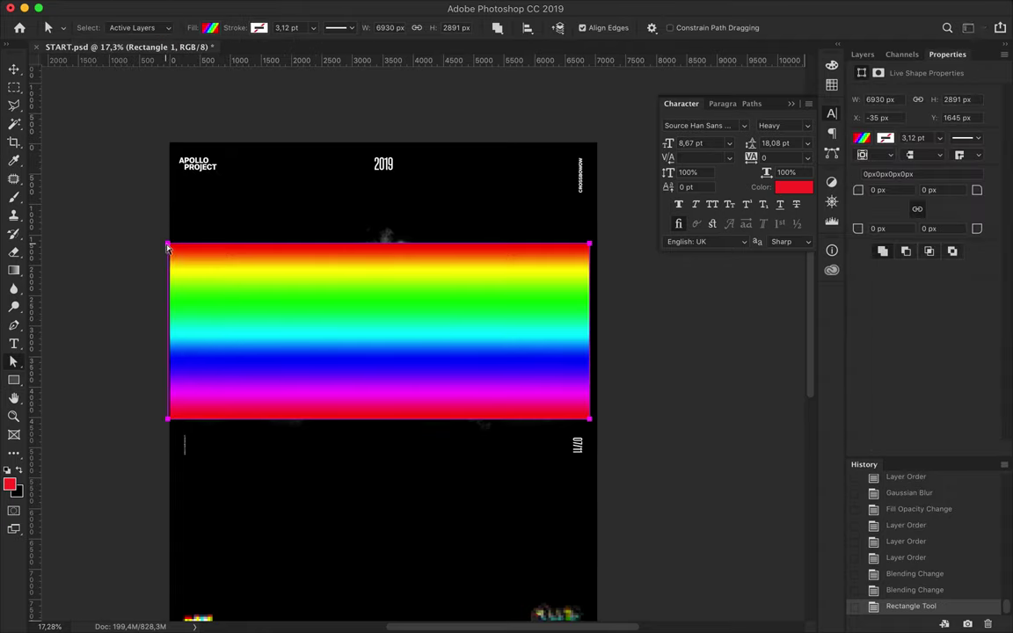
drag(590, 247, 590, 218)
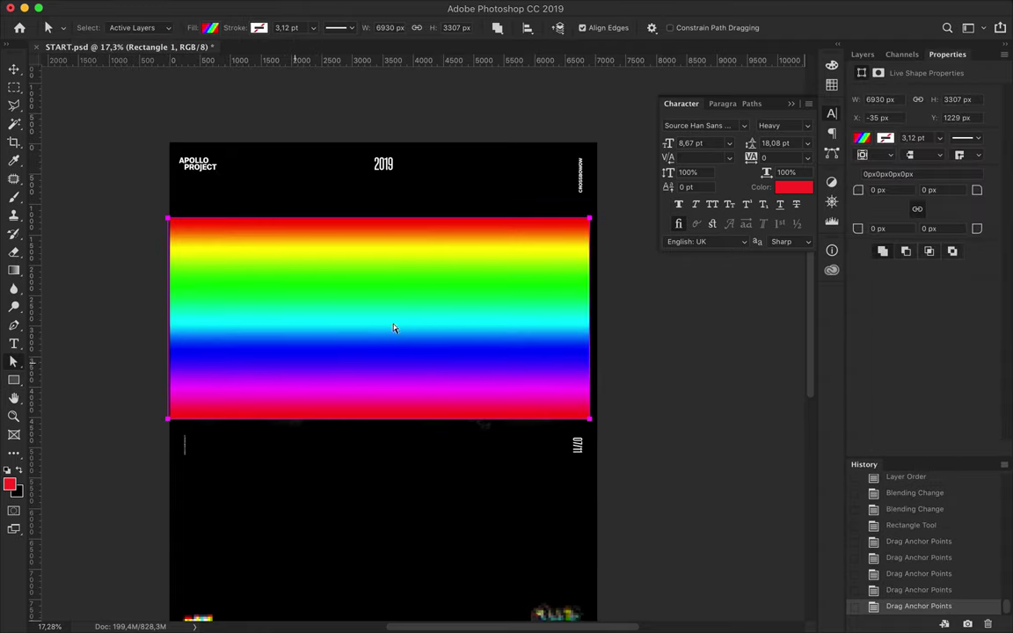
click(590, 333)
key(Right)
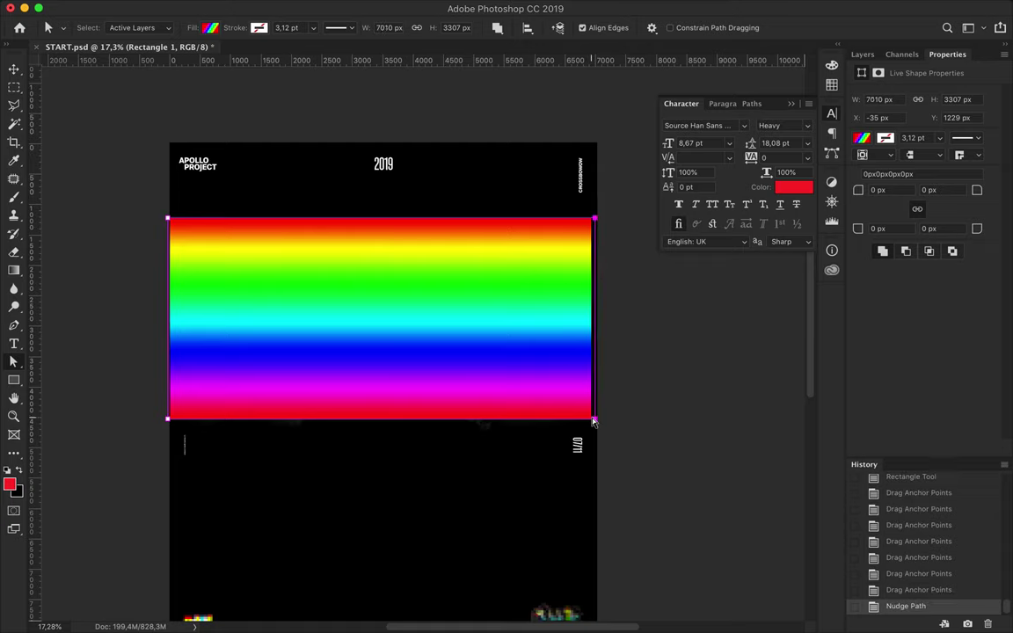
- Clip the rainbow rectangle to Layer 3 and set its blend mode to Darker Color
key(v)
alt+click(906, 217)
click(893, 93)
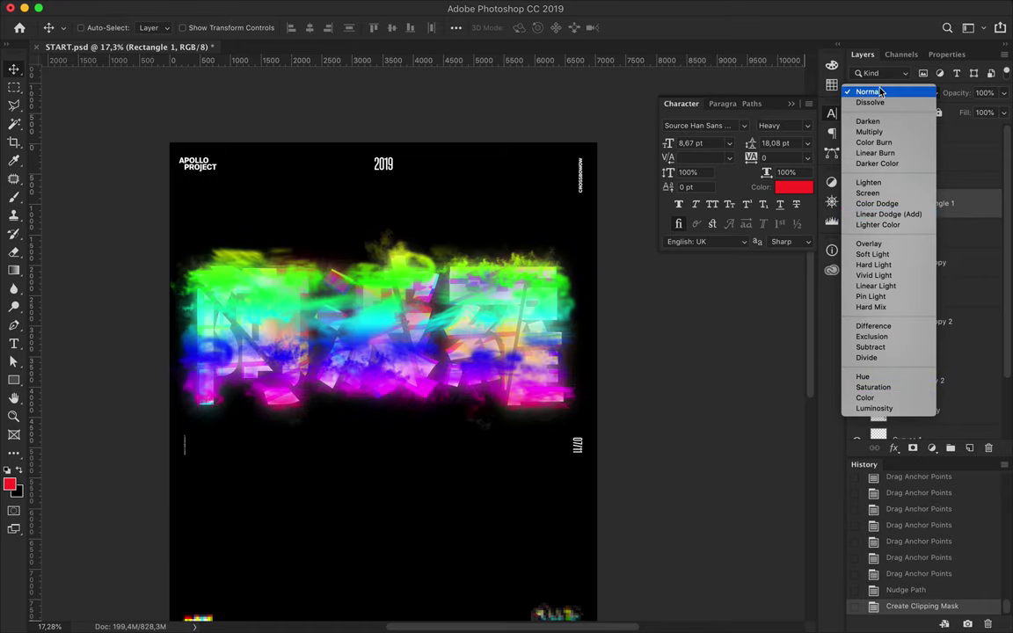
click(877, 164)
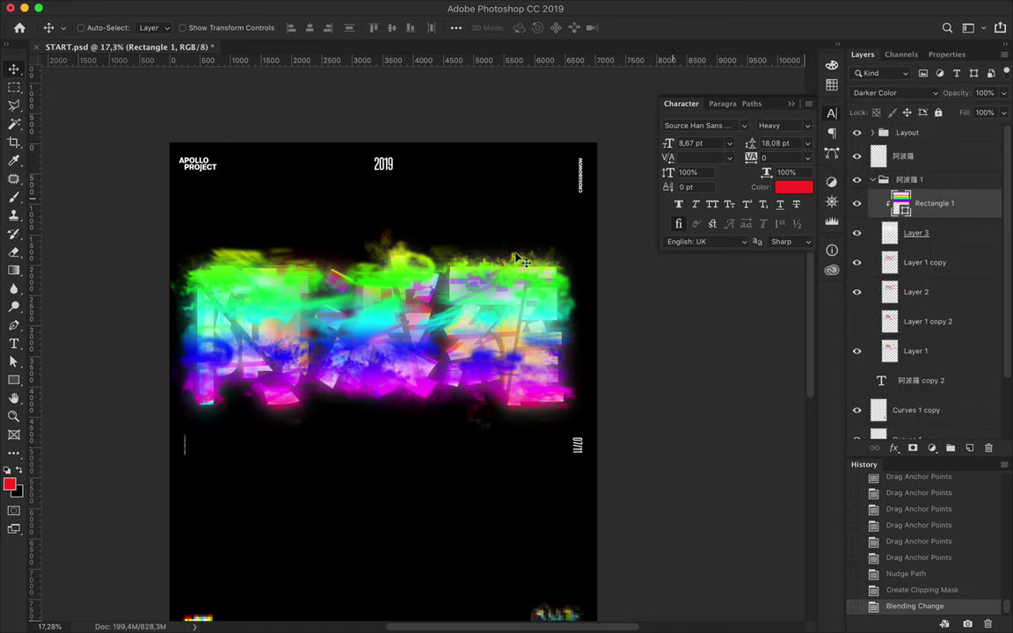
- Warp the rainbow rectangle so it bends across the title
key(ctrl+t)
right_click(377, 250)
click(430, 341)
drag(313, 417, 303, 472)
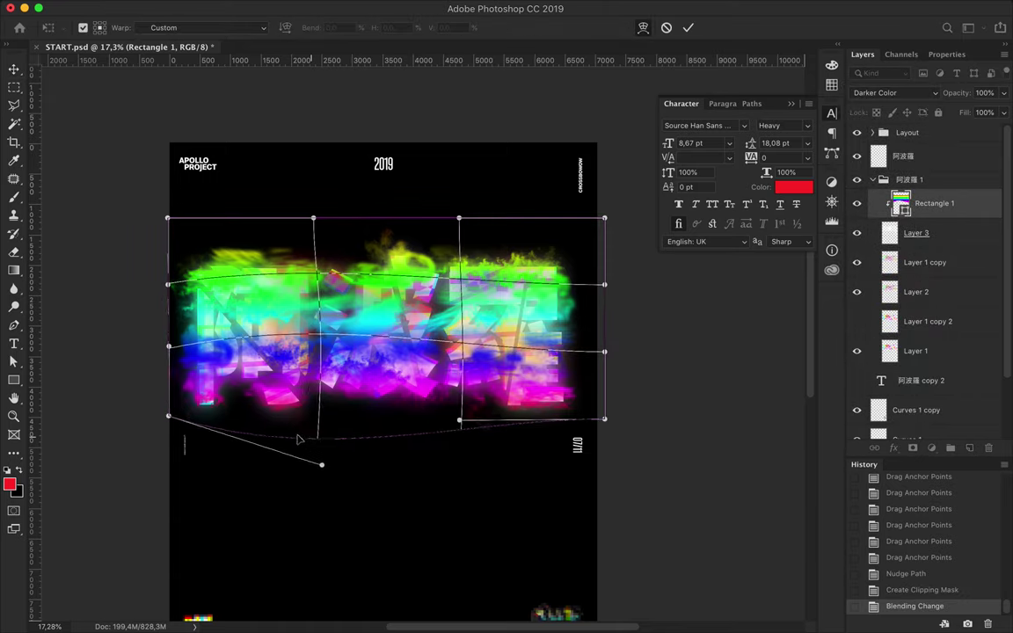
drag(290, 369, 264, 268)
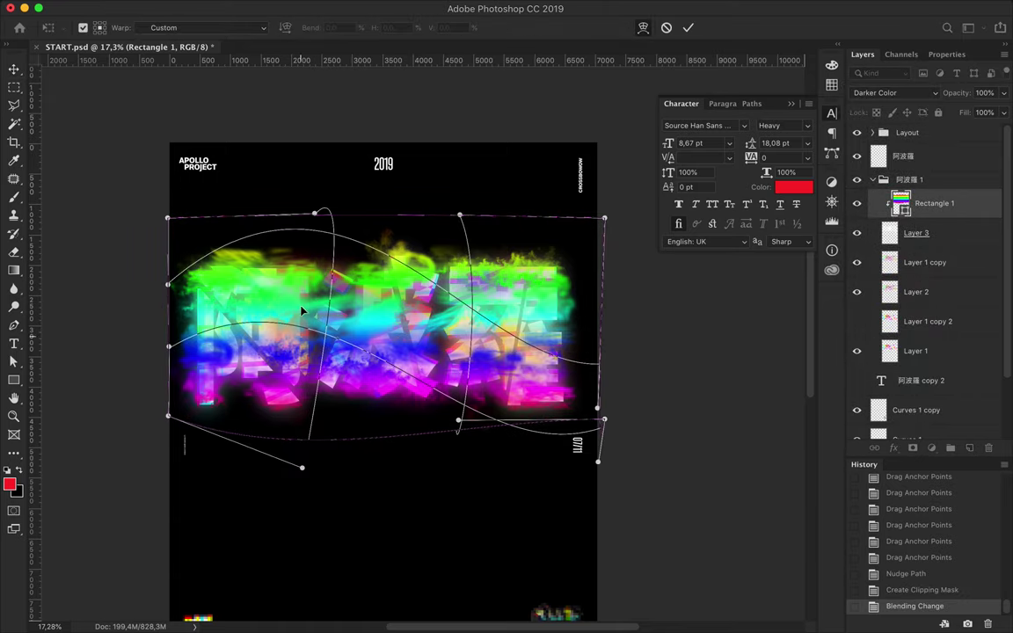
drag(263, 268, 164, 271)
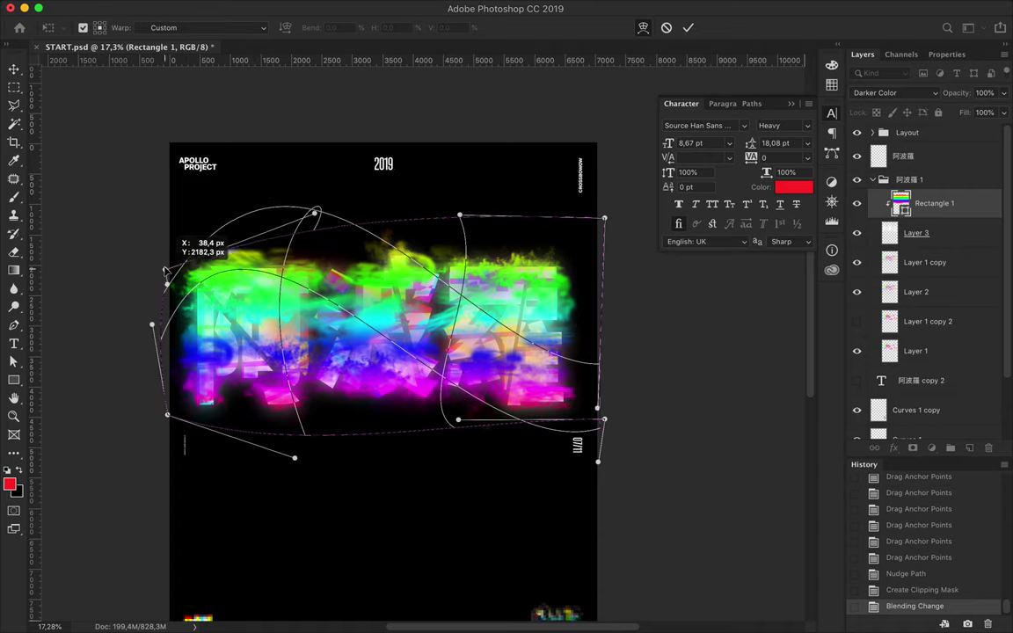
drag(606, 221, 581, 251)
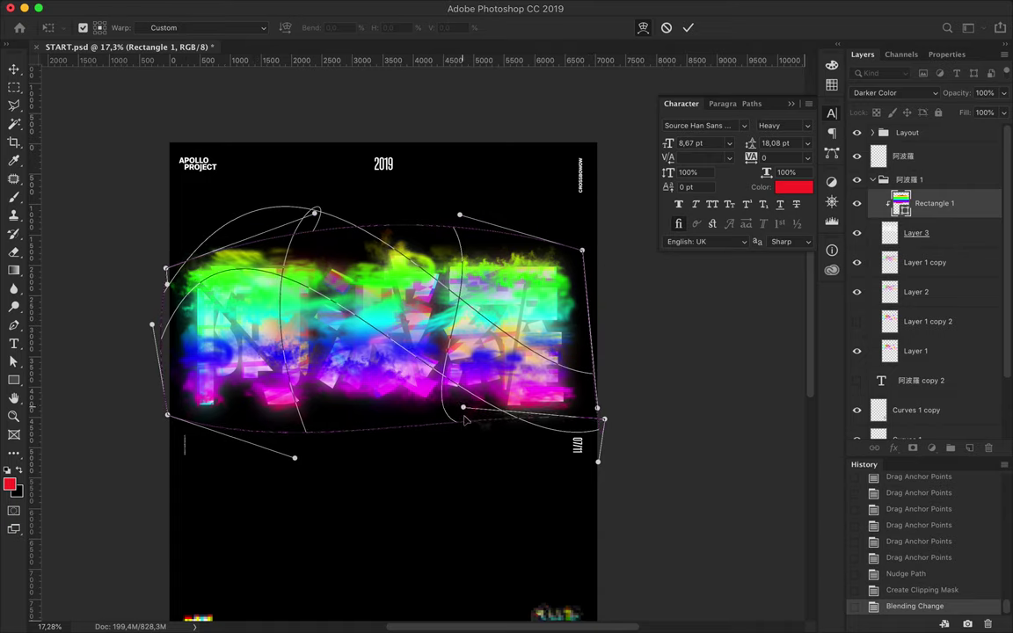
drag(295, 459, 333, 532)
key(Return)
- Warp the rainbow a second time, curving its top and bottom-left edges
key(ctrl+t)
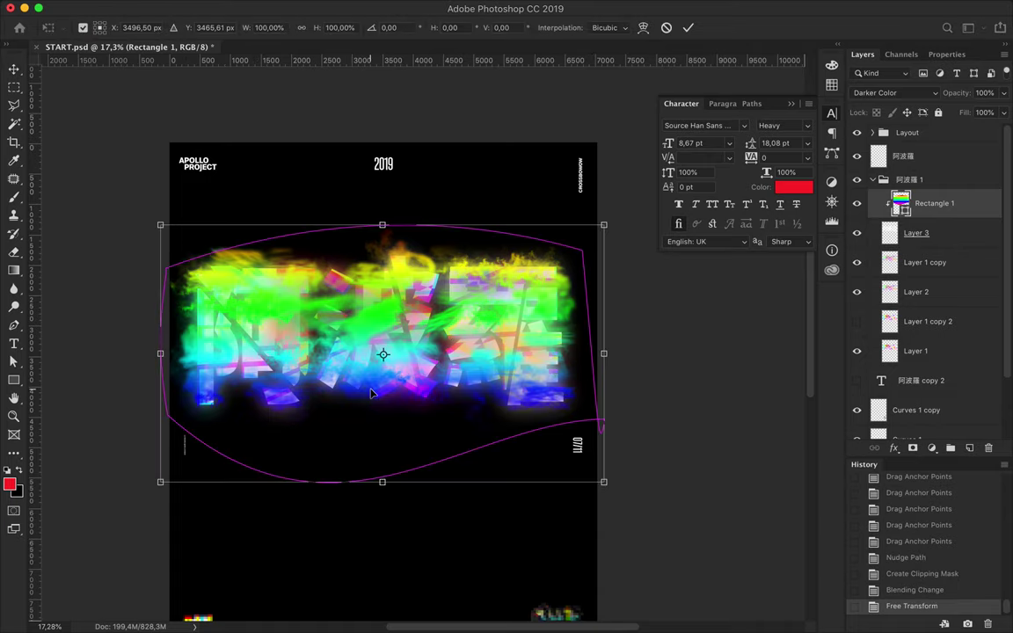
right_click(358, 483)
click(387, 520)
drag(309, 482, 315, 330)
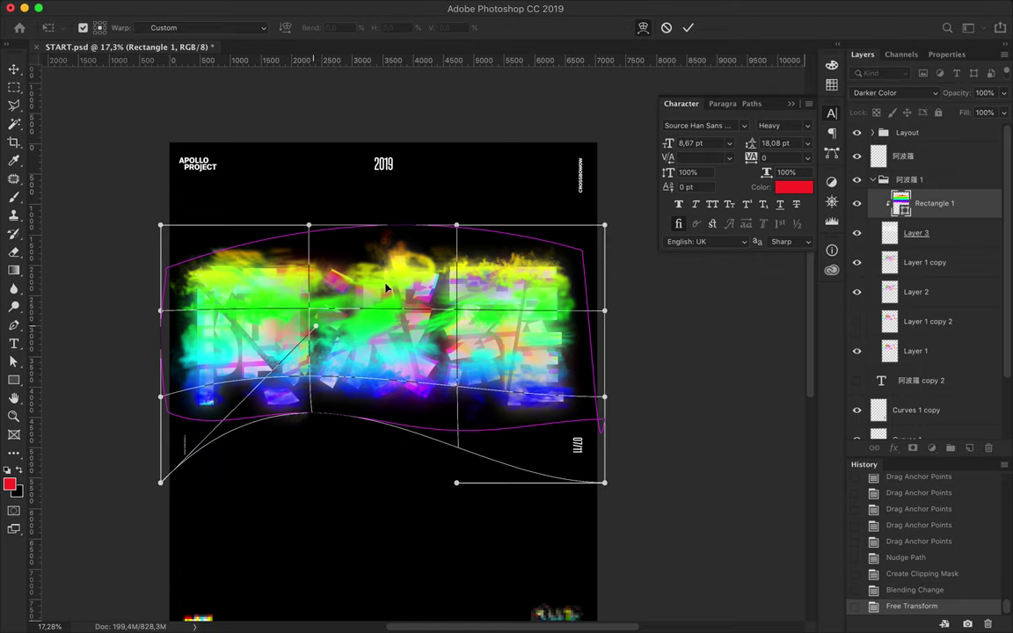
drag(310, 227, 332, 262)
drag(160, 226, 158, 171)
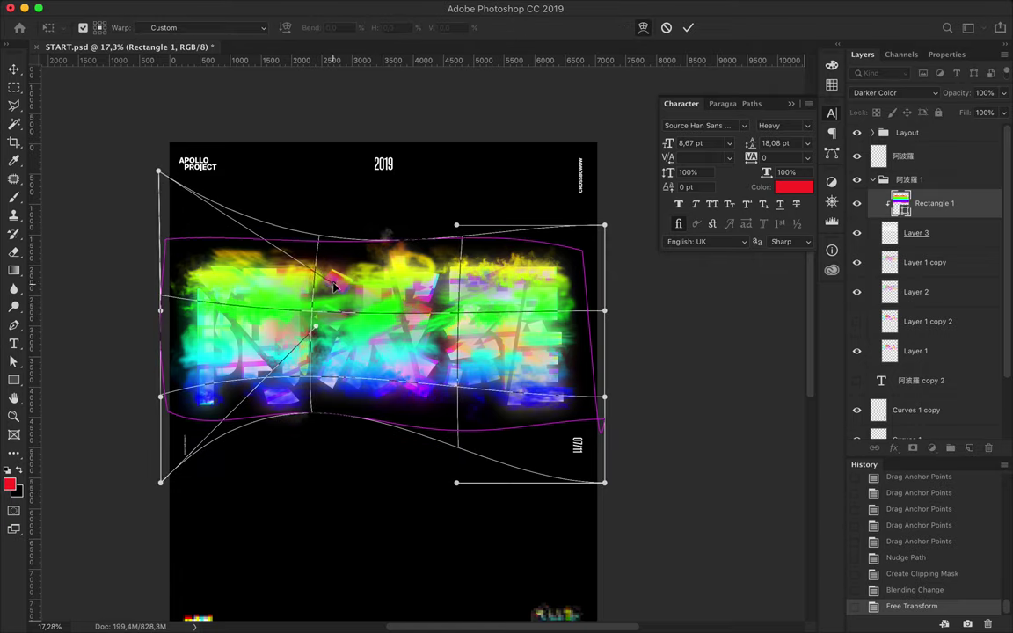
drag(456, 226, 456, 189)
mouse_move(332, 262)
mouse_down()
mouse_move(294, 350)
mouse_move(253, 235)
mouse_up()
key(Return)
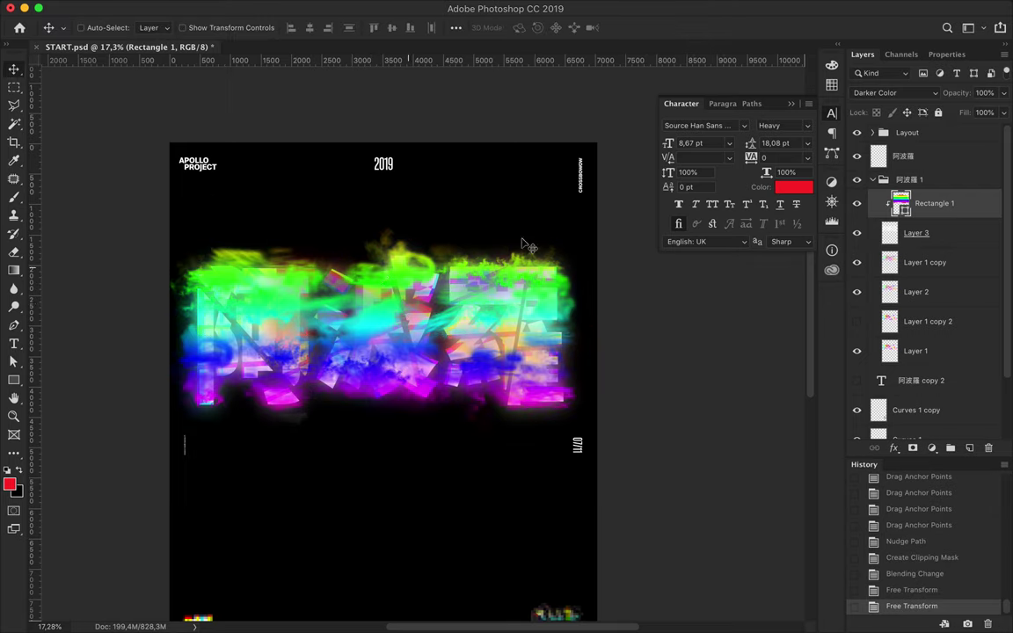
- Lower the rainbow layer's fill to 13% and select the smoky fog layer
drag(1004, 112, 1003, 123)
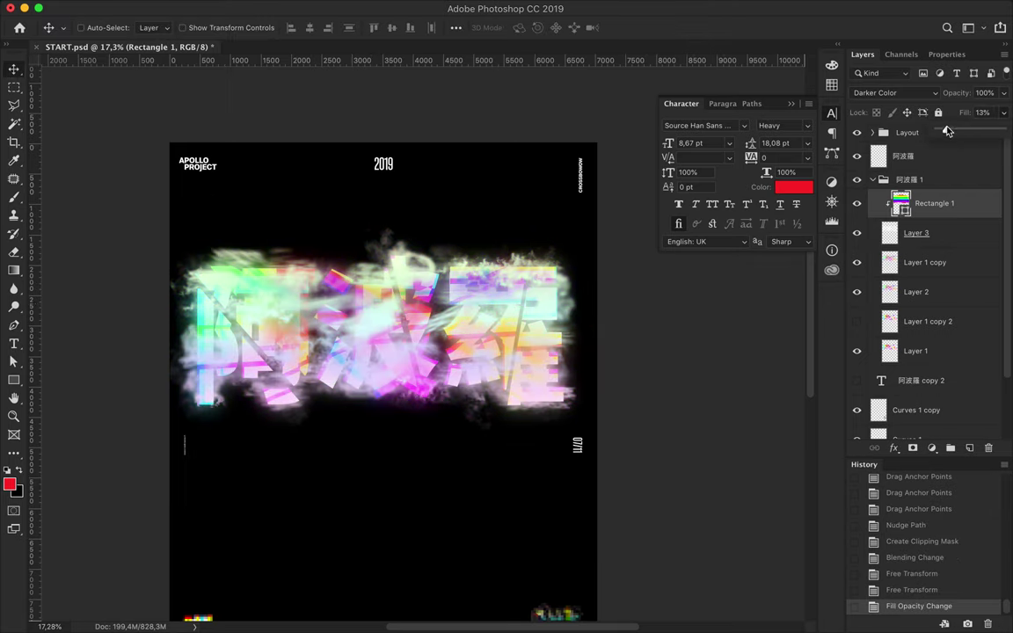
click(947, 233)
click(895, 92)
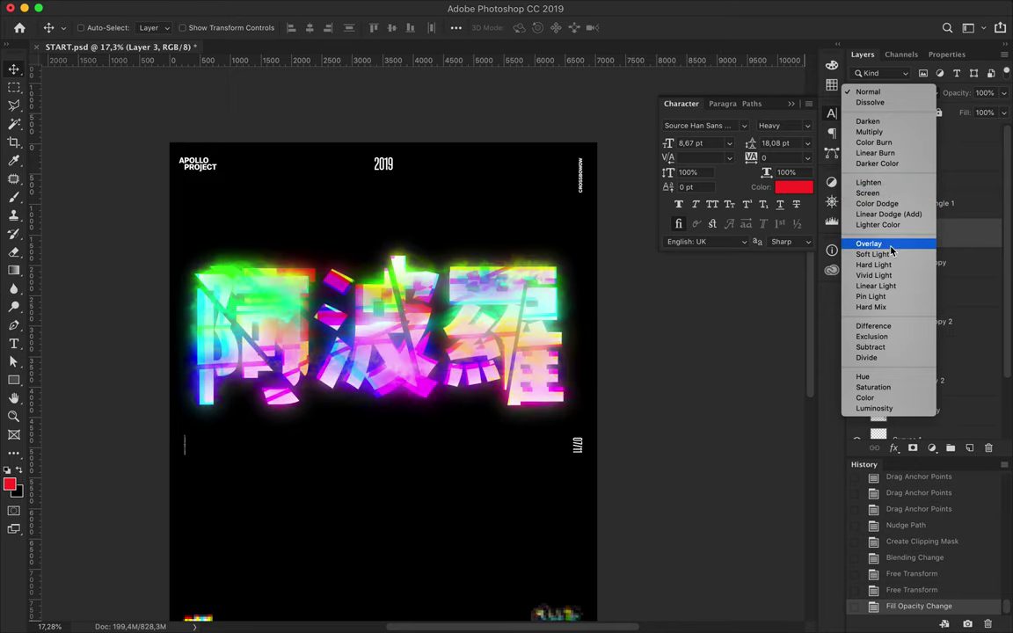
- Set the smoke layer to Overlay and choose a large fog brush
click(890, 249)
scroll(425, 272, up, 2)
key(b)
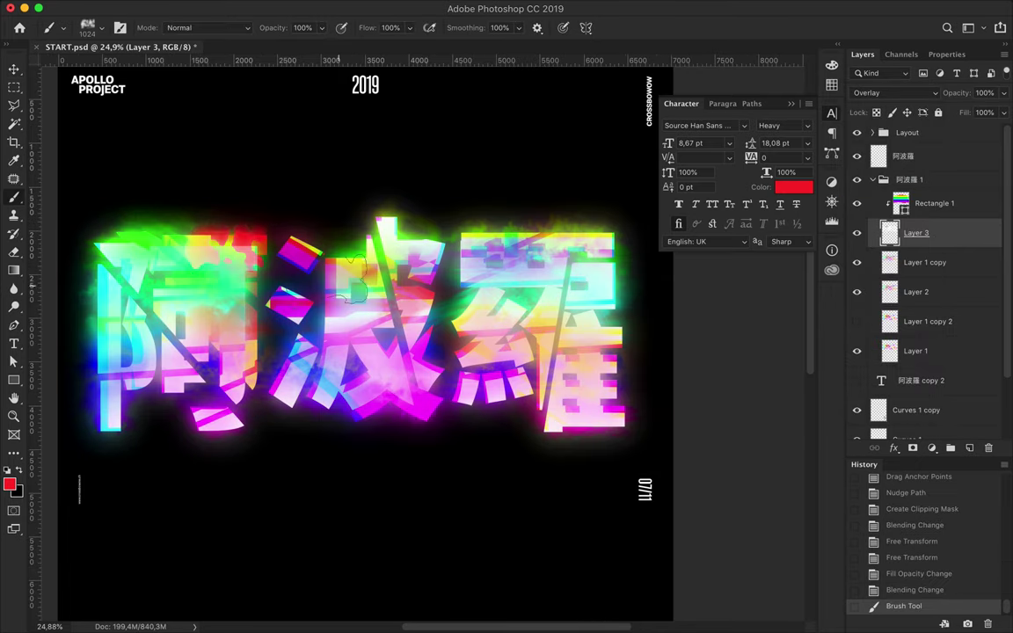
key(ctrl+z)
click(101, 27)
scroll(97, 246, down, 10)
click(92, 259)
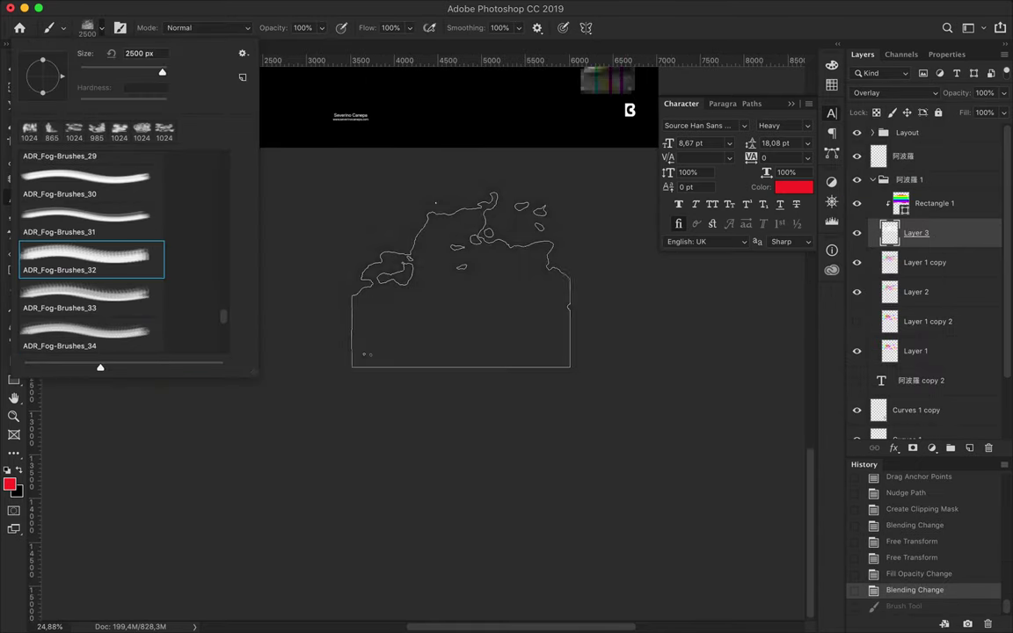
- Paint white fog strokes below the title with a thin fog brush
scroll(131, 195, down, 5)
scroll(131, 194, down, 5)
scroll(130, 195, down, 5)
scroll(130, 195, down, 5)
scroll(130, 194, down, 4)
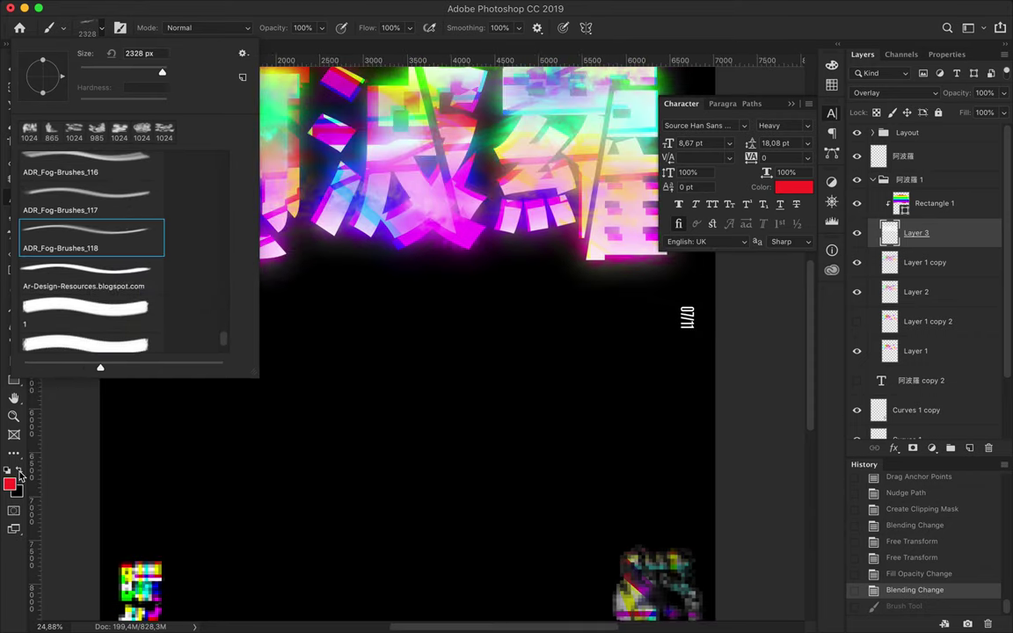
click(19, 475)
drag(211, 190, 269, 185)
drag(193, 203, 299, 172)
- Step back in history before the fog strokes, then redo them
scroll(435, 202, up, 2)
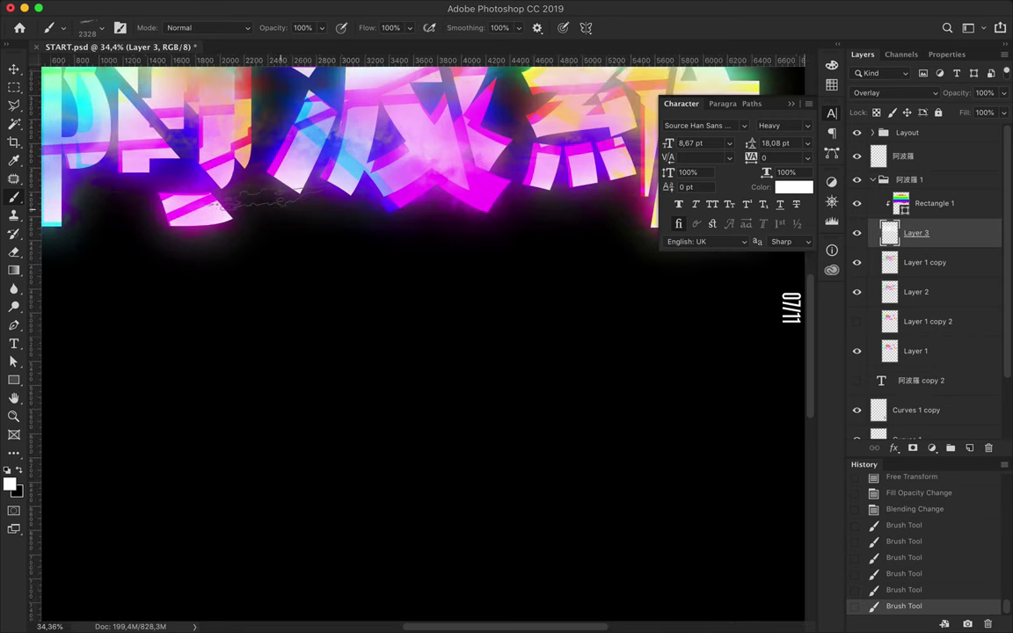
click(447, 253)
click(954, 496)
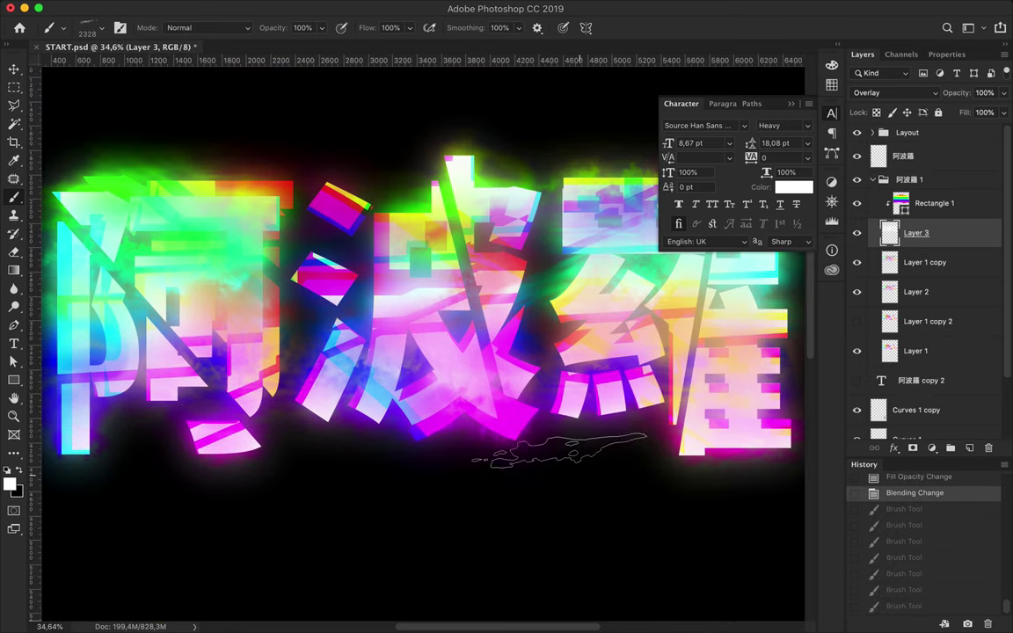
click(88, 27)
key(Escape)
key(ctrl+shift+z)
key(ctrl+shift+z)
key(ctrl+shift+z)
key(ctrl+shift+z)
key(ctrl+shift+z)
key(ctrl+shift+z)
key(ctrl+shift+z)
key(ctrl+shift+z)
key(ctrl+shift+z)
- Switch to a different, larger fog brush from the presets
click(88, 27)
double_click(79, 237)
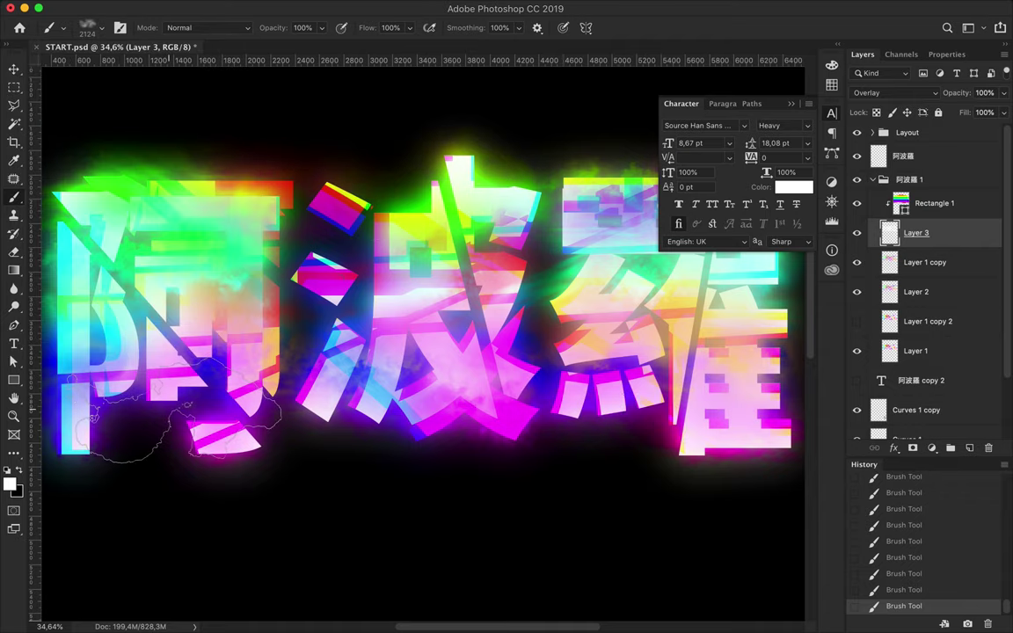
scroll(563, 369, right, 3)
click(88, 27)
double_click(79, 159)
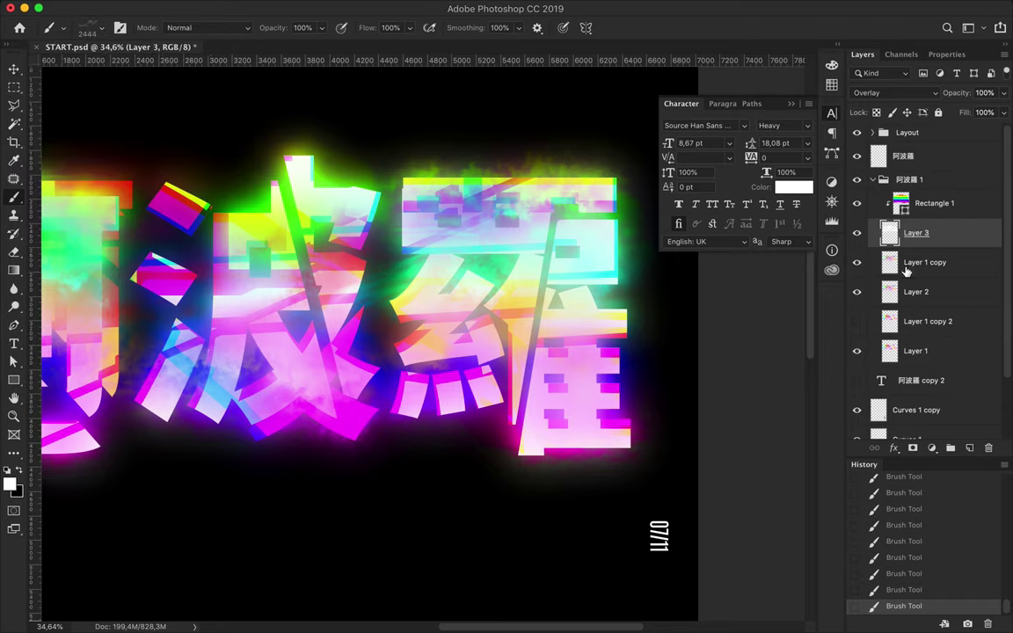
- On a new Layer 4, paint and undo fog strokes over the character 羅
key(ctrl+shift+alt+n)
click(102, 27)
double_click(79, 269)
drag(458, 224, 519, 299)
drag(492, 246, 545, 312)
key(ctrl+z)
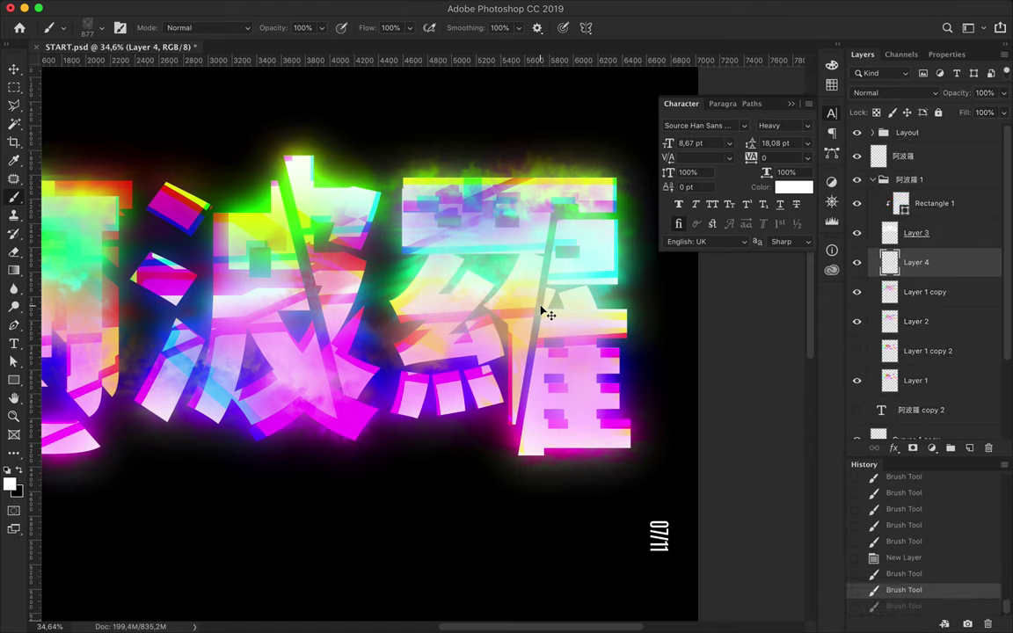
key(ctrl+z)
scroll(545, 312, down, 5)
key(v)
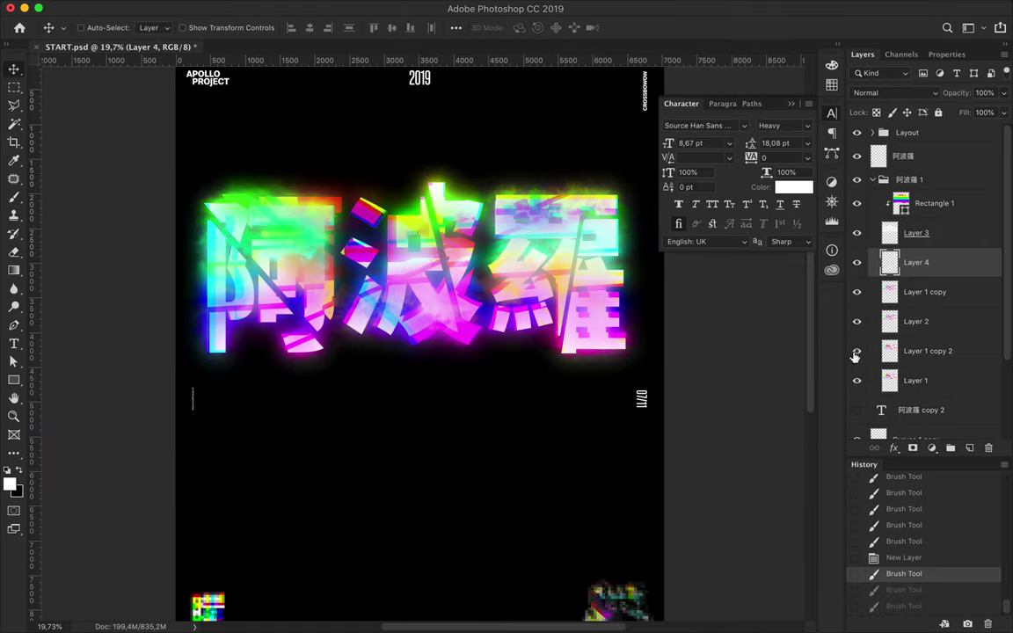
- Delete Layer 1 copy 2 and duplicate Layer 1 to the top of the group
click(925, 352)
key(Delete)
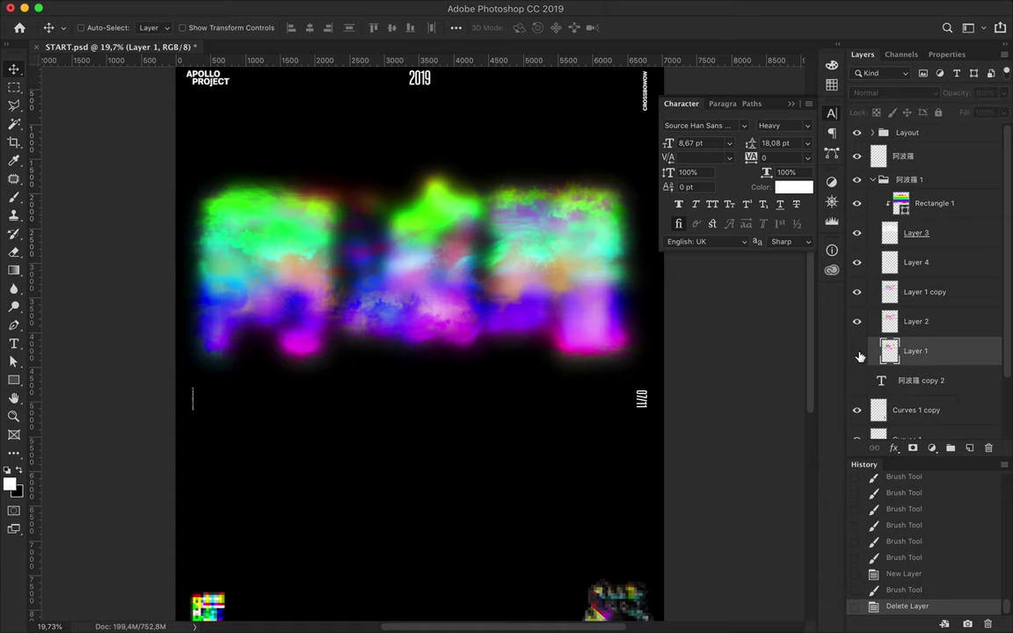
drag(915, 351, 921, 190)
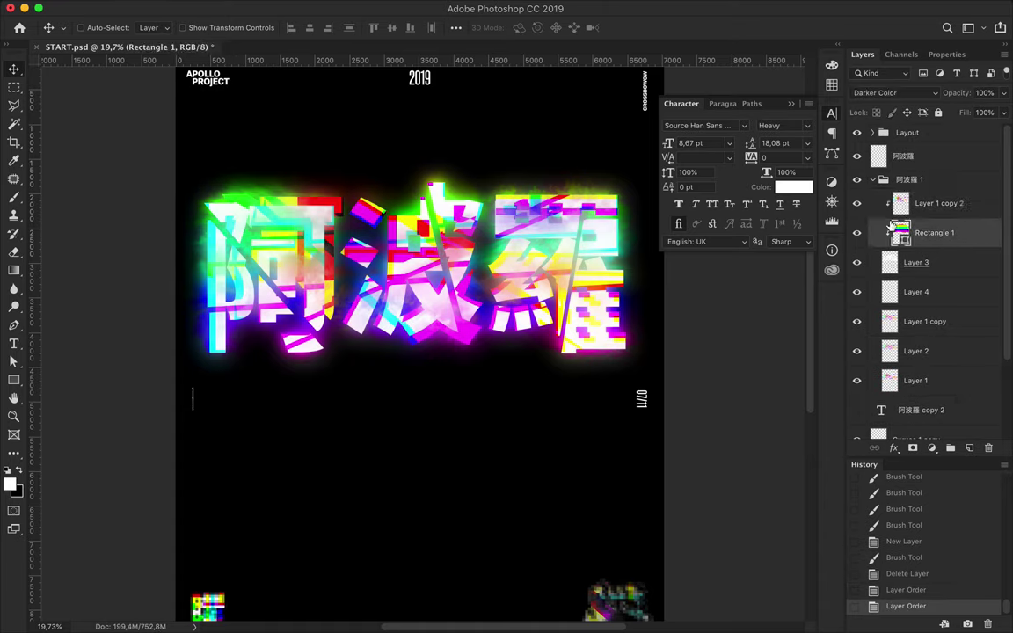
- Softly erase glow above the title and around 阿's top-left and lower-left edges
key(e)
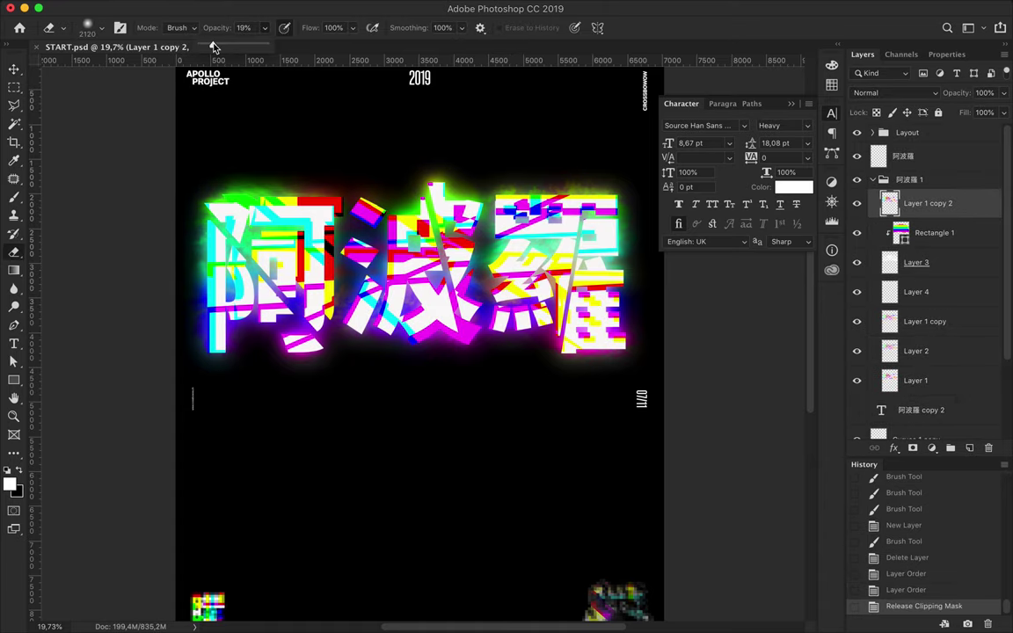
drag(413, 387, 334, 317)
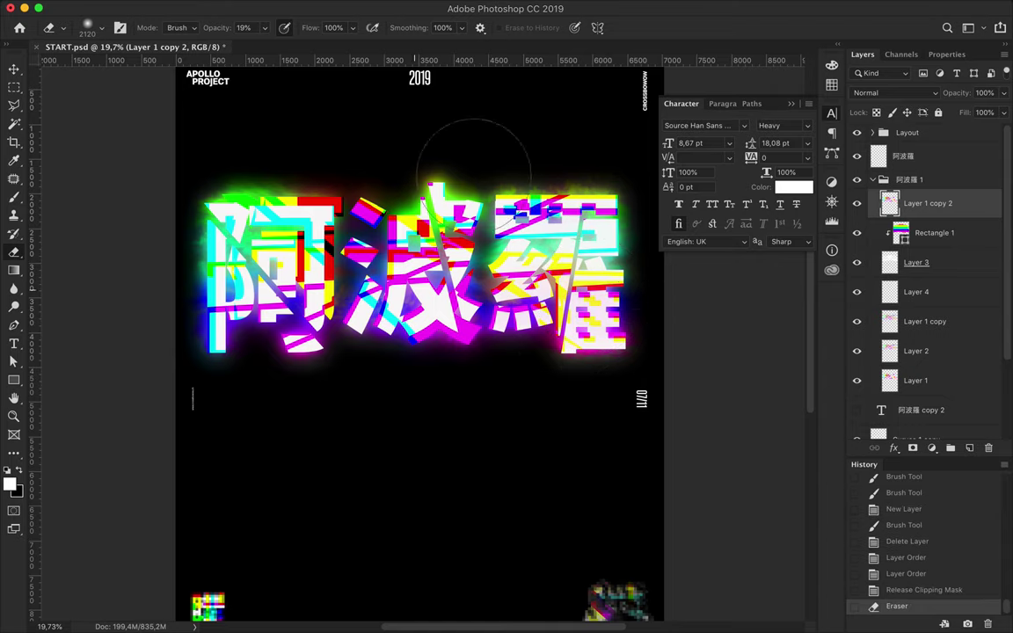
drag(240, 175, 215, 207)
drag(214, 322, 312, 391)
mouse_move(158, 251)
mouse_down()
mouse_move(243, 338)
mouse_move(237, 385)
mouse_move(176, 332)
mouse_move(219, 371)
mouse_move(230, 356)
mouse_up()
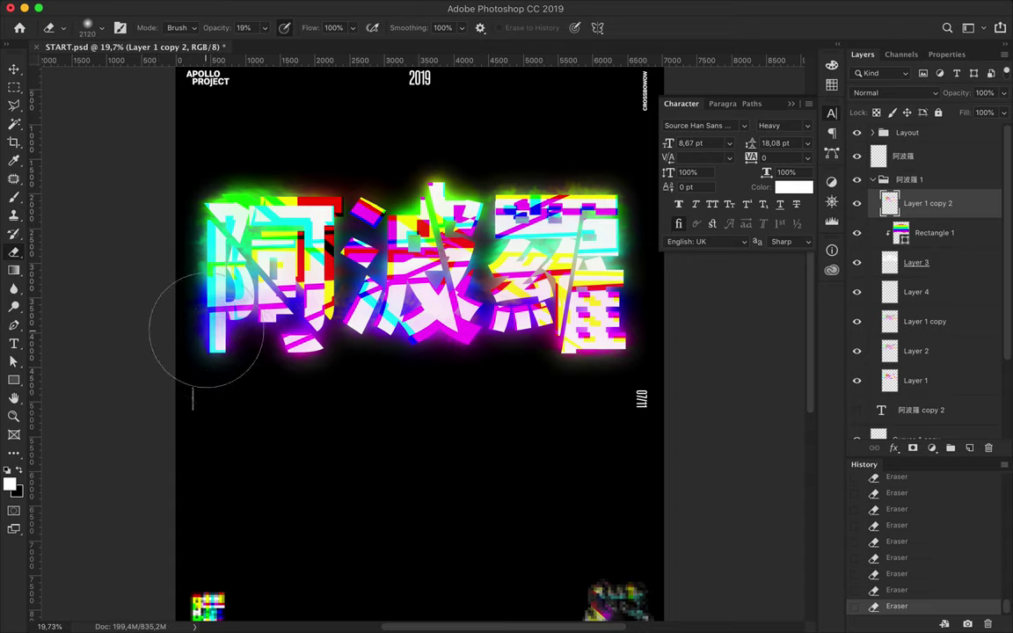
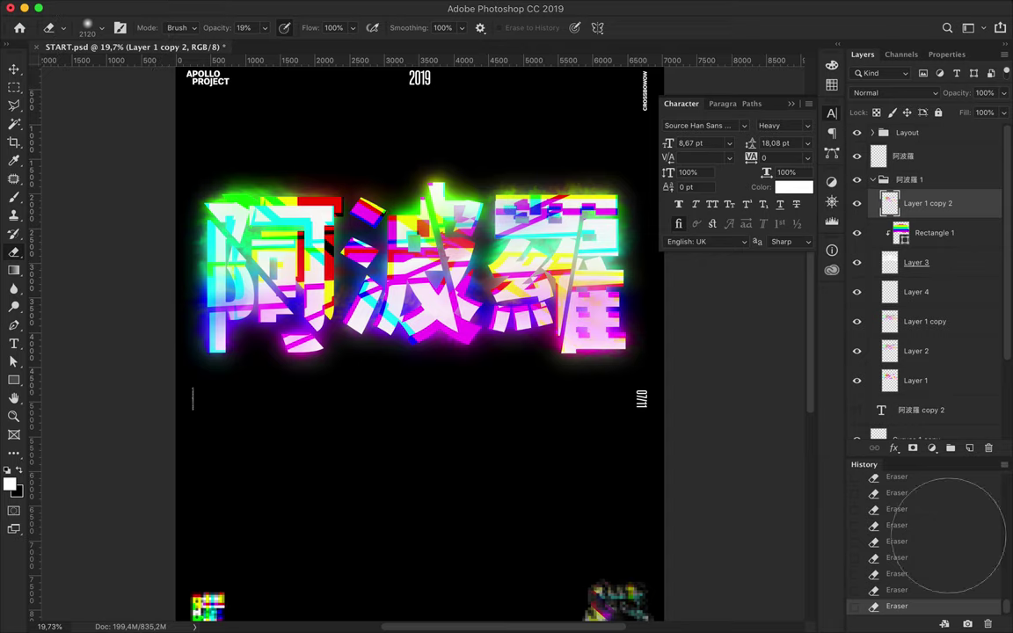
- Restore all the erasing history steps and raise the eraser opacity from 19% to 73%
click(902, 541)
click(897, 605)
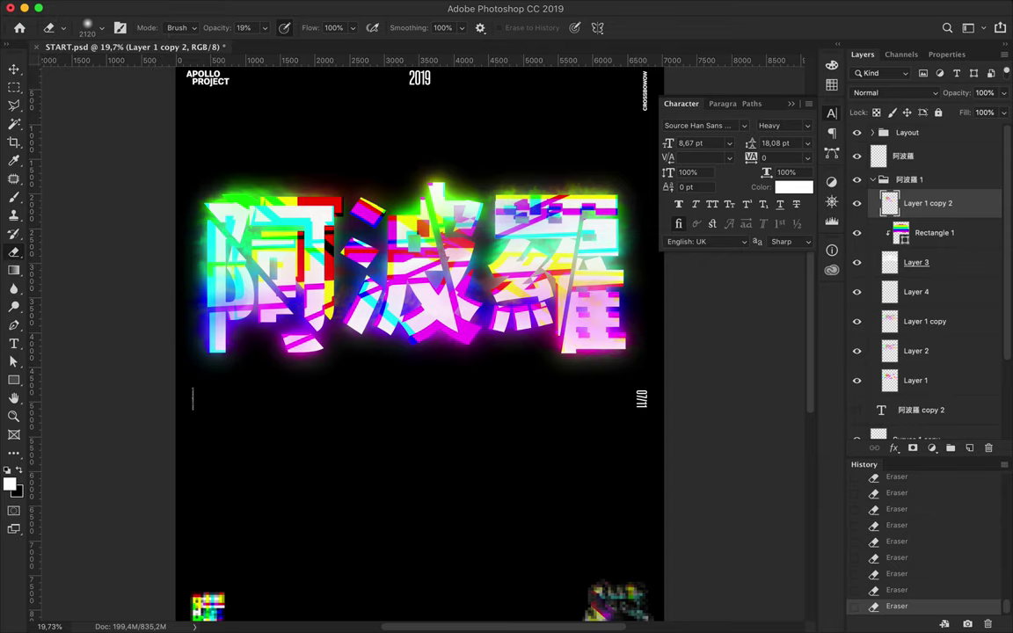
click(102, 28)
scroll(106, 275, down, 10)
drag(267, 29, 314, 46)
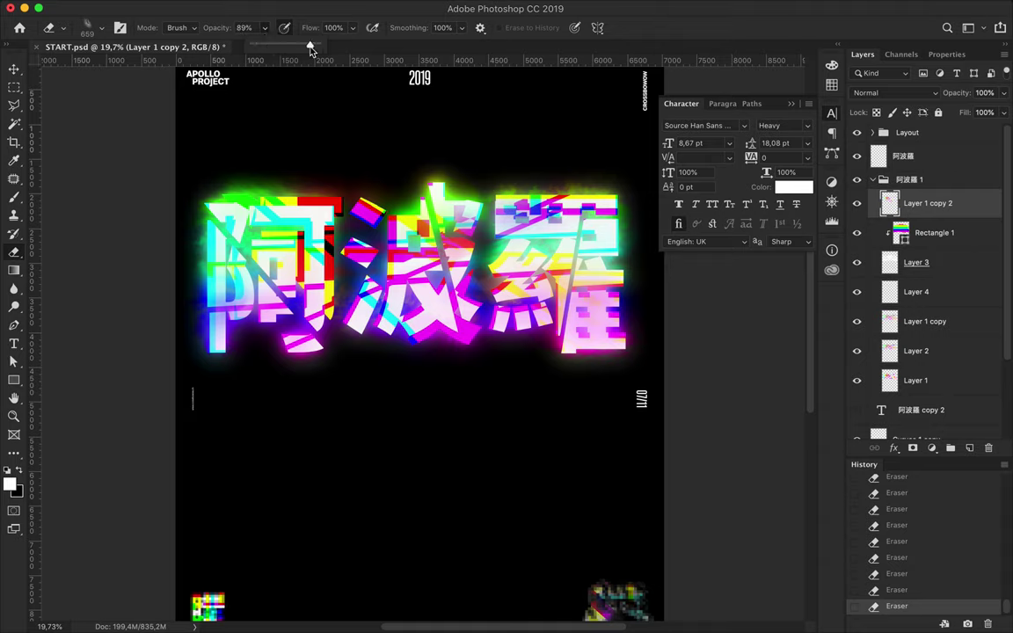
- Try fog eraser brushes, including ADR_Fog-Brushes_72 at 1600 px and a 659 px preset
click(102, 27)
scroll(88, 263, down, 2)
click(87, 288)
key(Return)
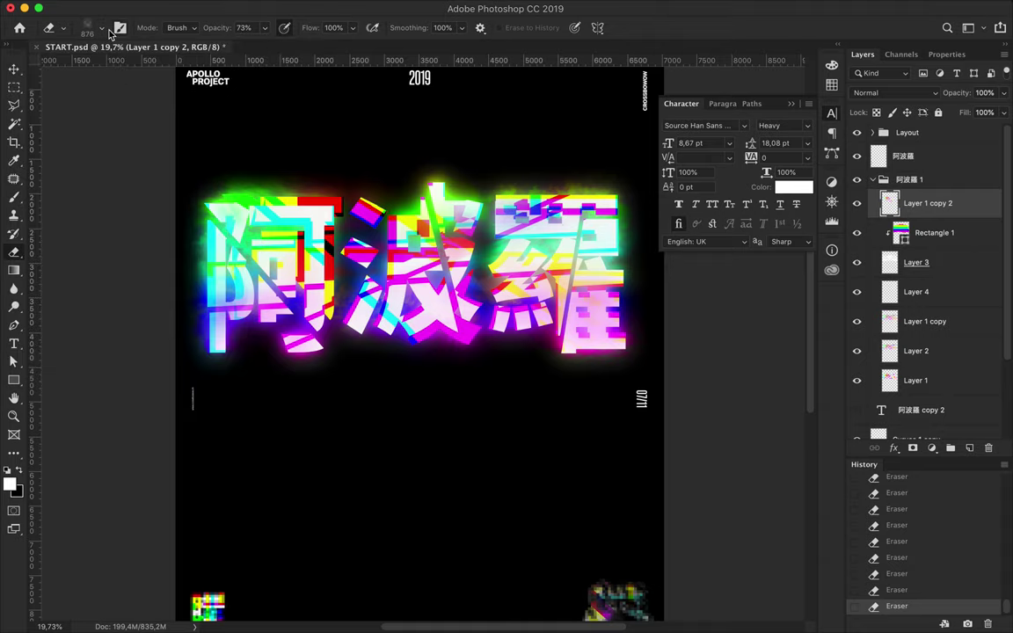
click(101, 27)
click(89, 239)
key(Return)
click(101, 27)
scroll(87, 264, up, 1)
click(88, 298)
key(Return)
- Switch the eraser between 1024 px and 985 px fog brushes and another fog preset
click(101, 28)
scroll(110, 176, down, 1)
click(110, 176)
key(Return)
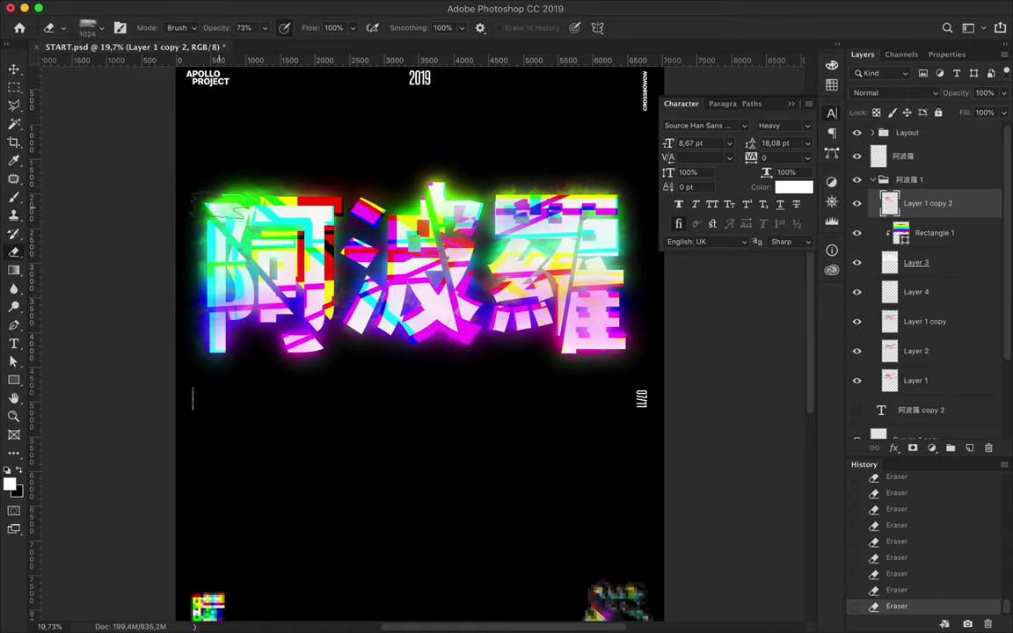
click(101, 27)
click(118, 174)
key(Return)
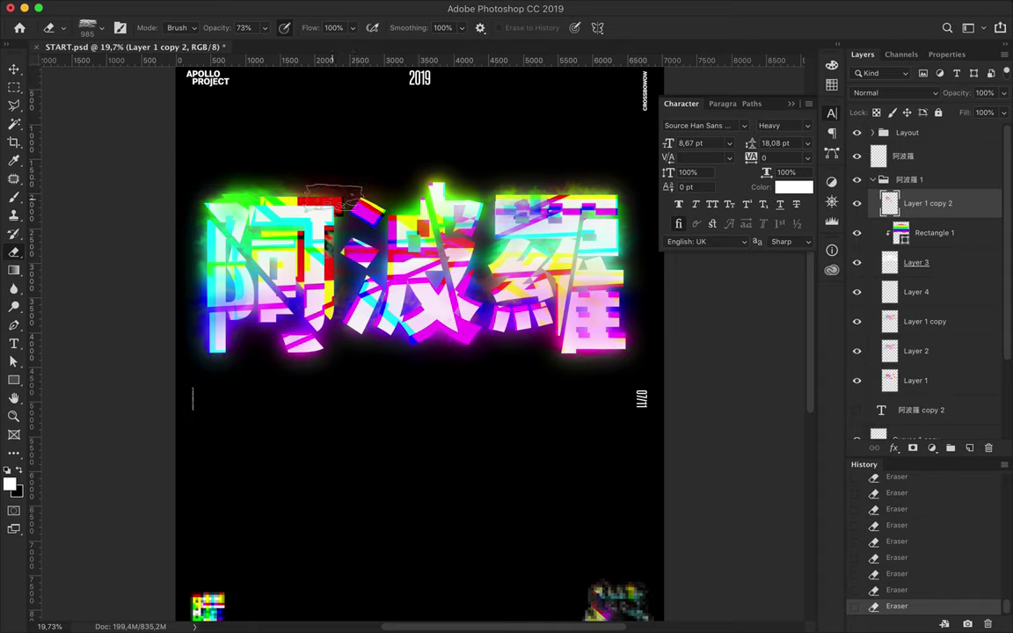
click(101, 28)
scroll(79, 220, up, 1)
click(88, 171)
key(Return)
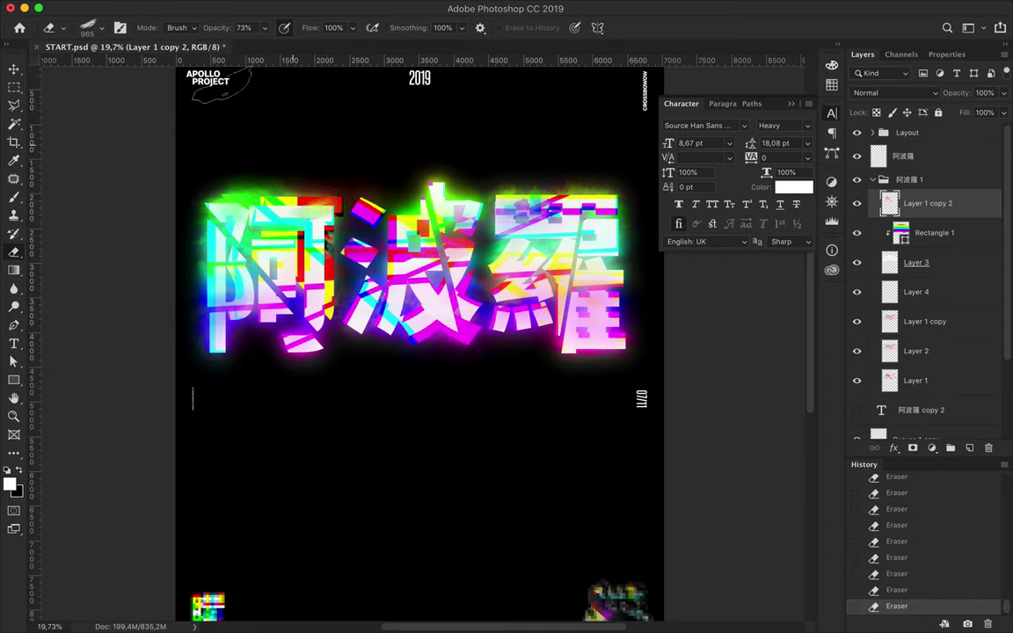
- Settle on a 2500 px fog eraser brush after trying 1023 px and 1435 px presets
click(101, 28)
click(87, 265)
key(Return)
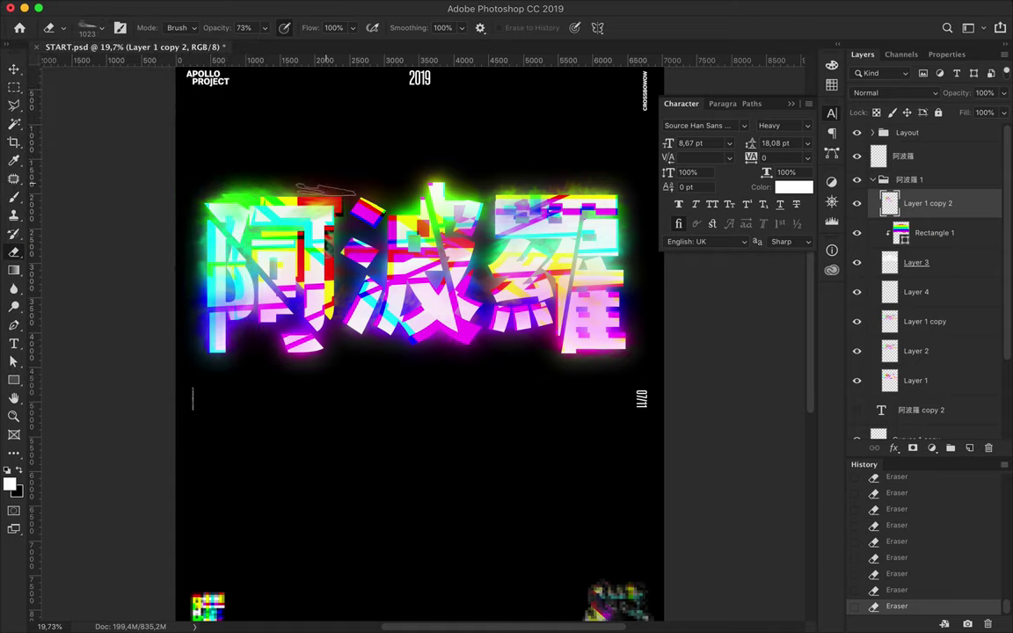
click(101, 27)
click(88, 190)
key(Return)
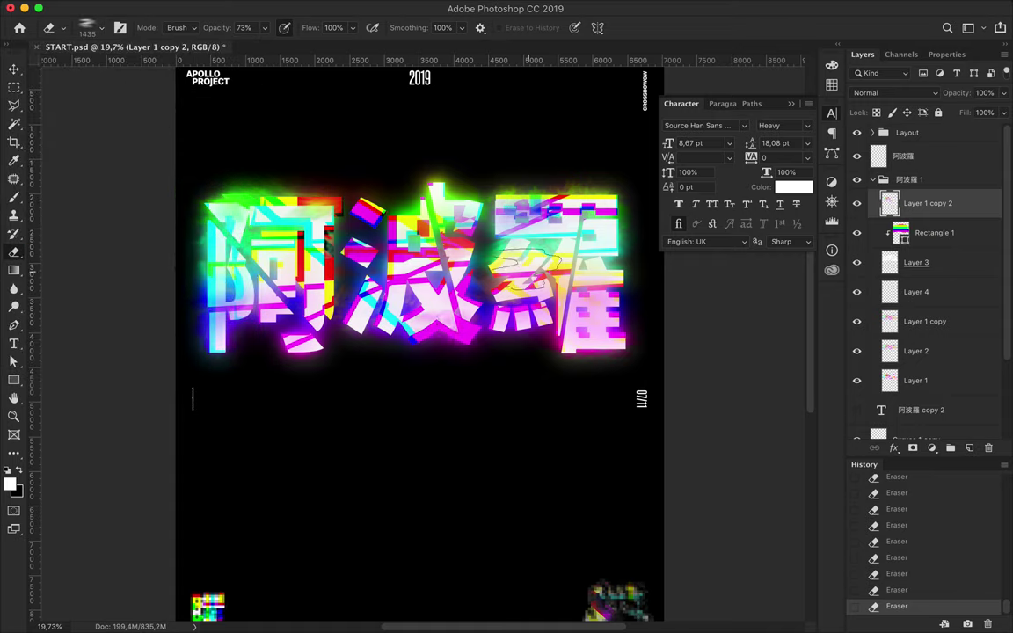
click(101, 27)
double_click(111, 250)
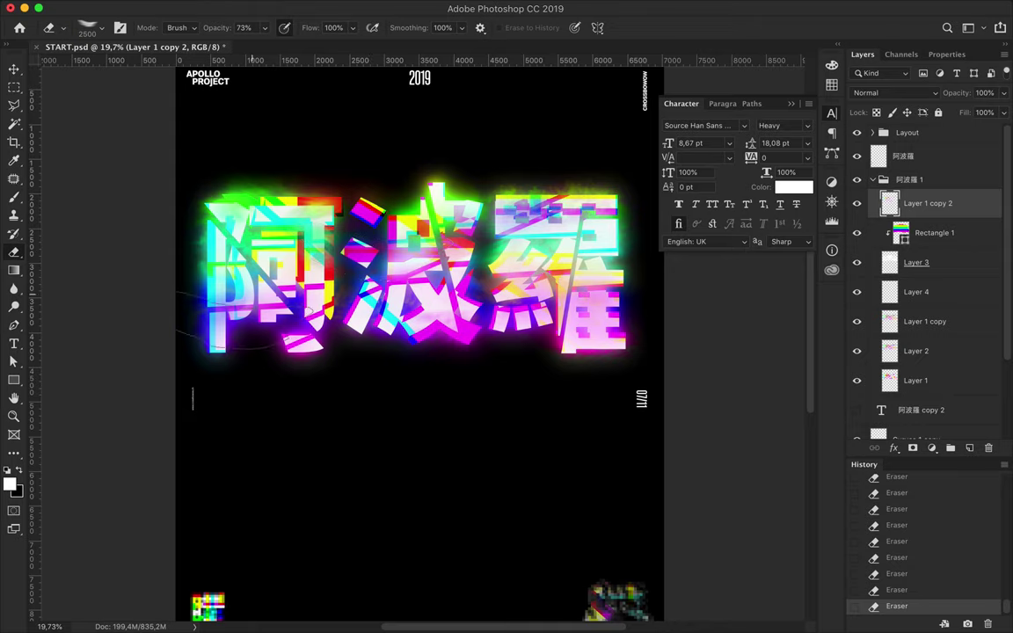
click(101, 27)
double_click(96, 199)
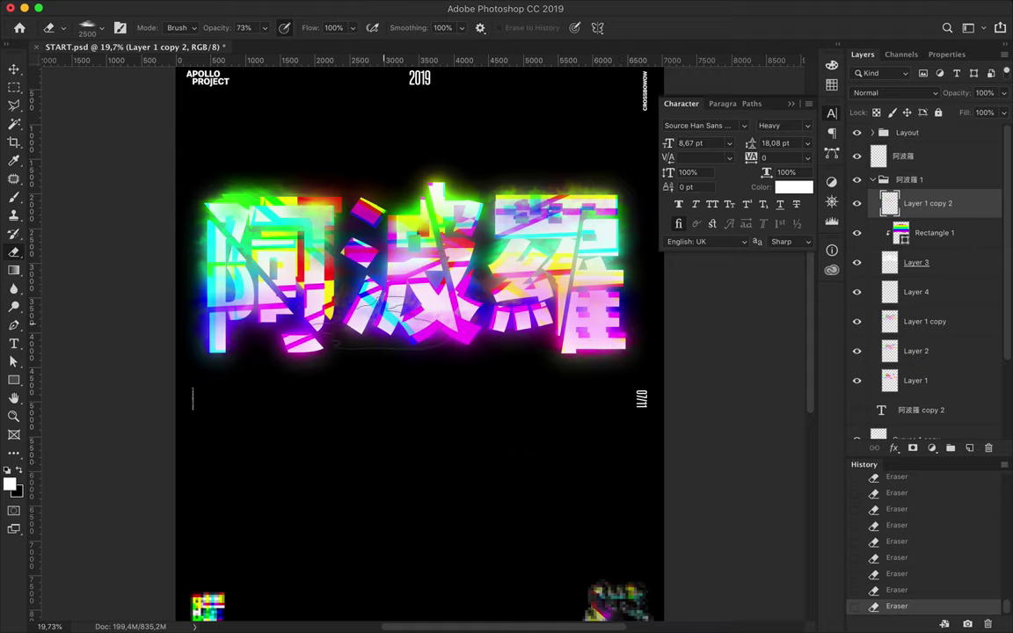
- Select Layer 4, add an empty Layer 5 above it, and dab the eraser on it
click(923, 292)
click(970, 451)
click(296, 167)
click(308, 176)
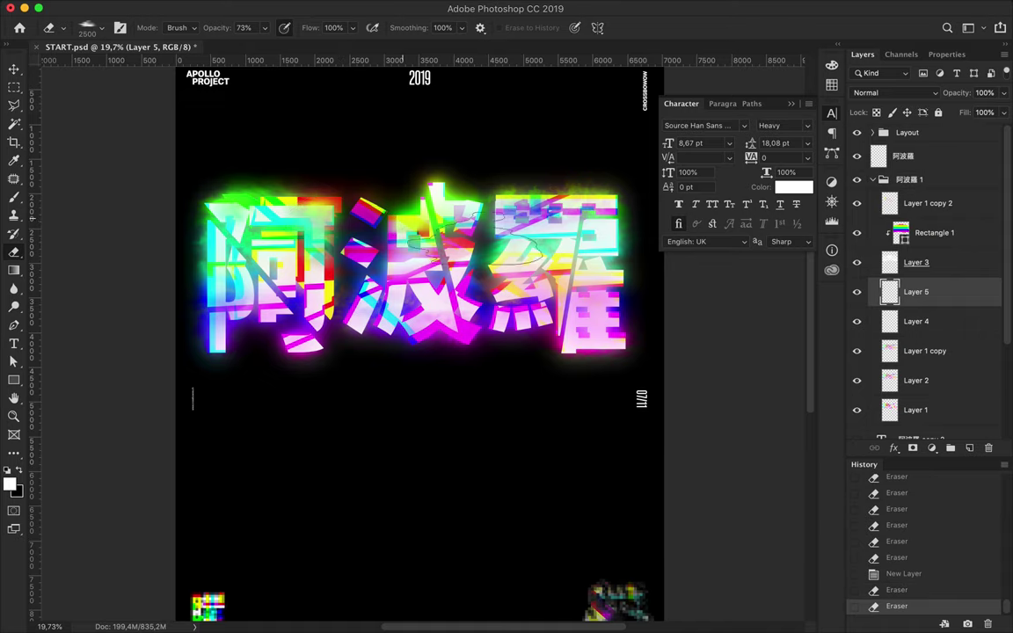
- Discard the two stray erase steps and test an 1800 px fog brush, undoing its stroke
click(915, 576)
key(b)
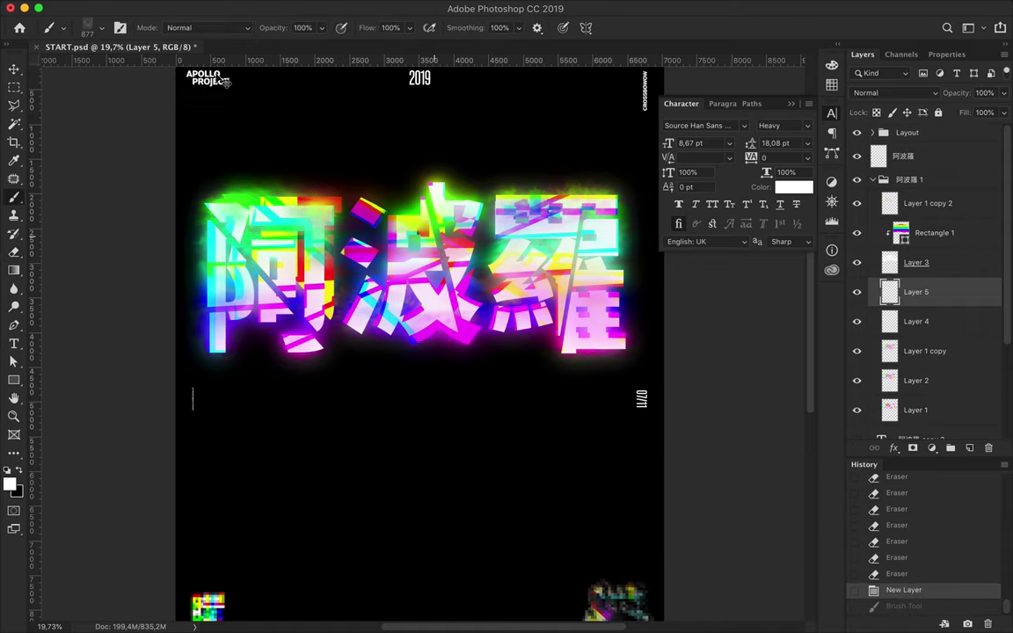
click(101, 27)
scroll(88, 264, down, 1)
click(88, 283)
click(435, 271)
key(ctrl+z)
- Paint faint fog across the title and near the right character with a 969 px fog brush
click(101, 27)
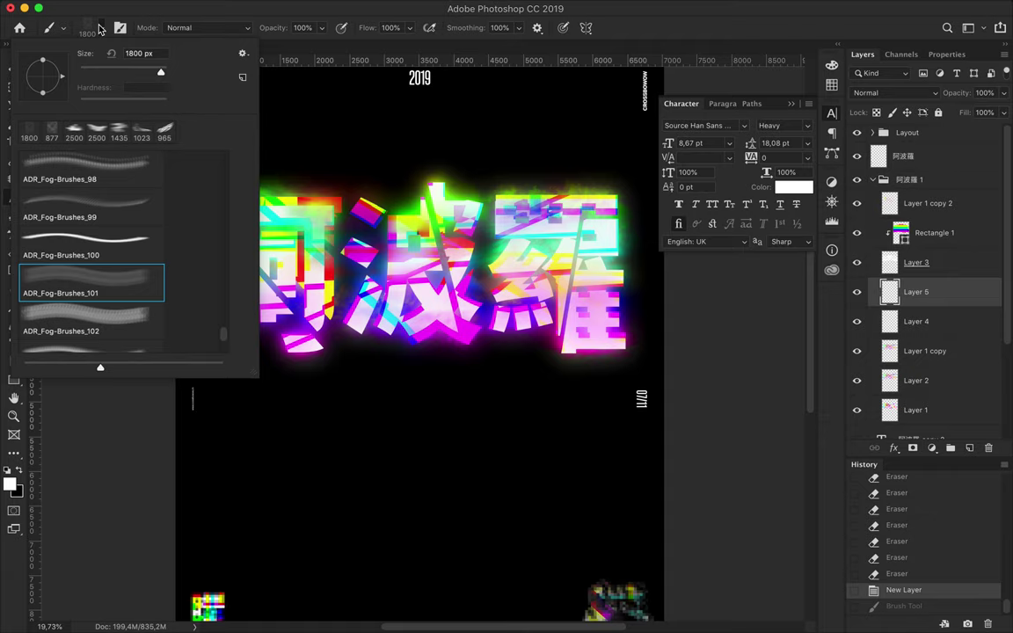
click(83, 198)
click(251, 281)
click(242, 290)
click(572, 257)
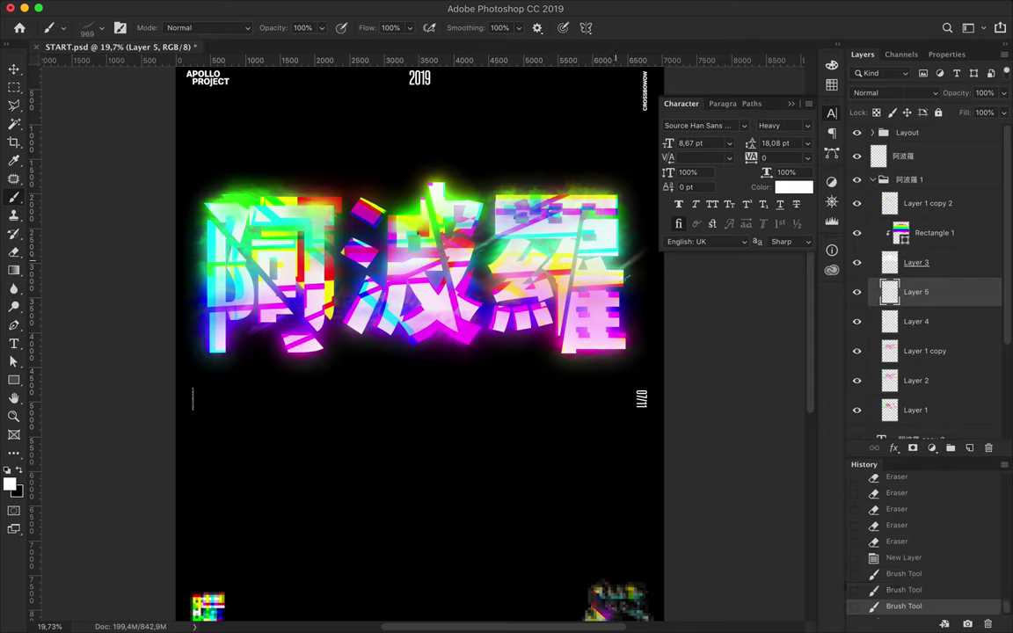
alt+click(896, 276)
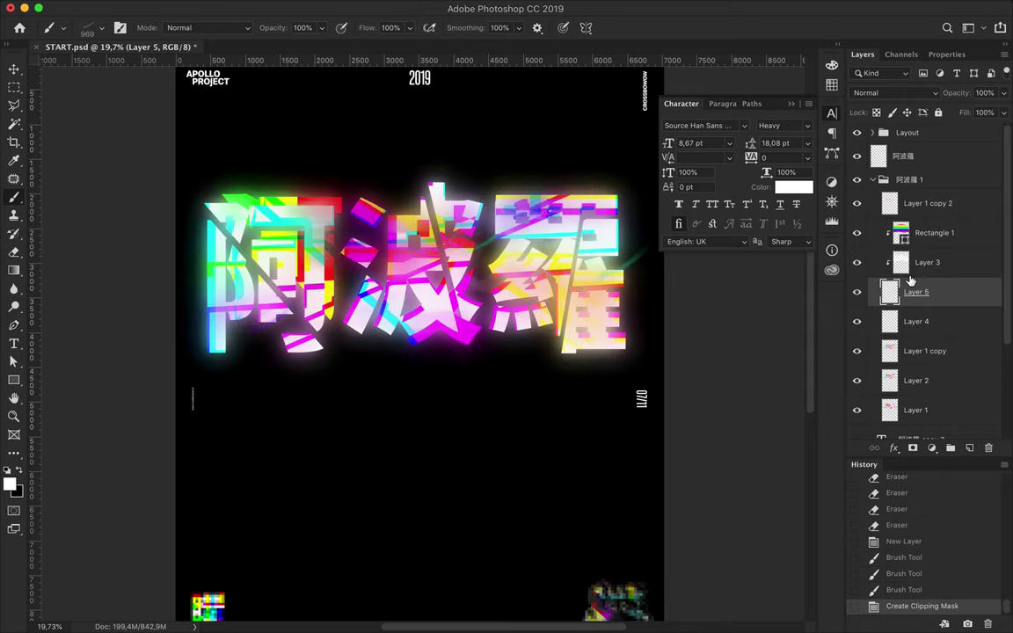
key(ctrl+z)
click(576, 224)
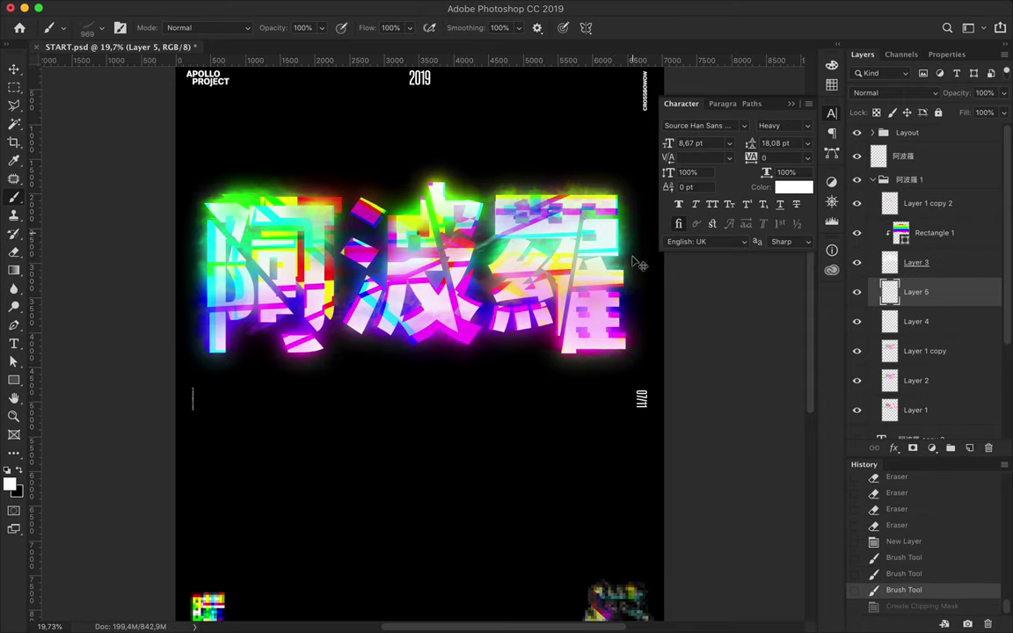
- Paint fog near the middle character at 1092 px and the left character at 676 px
click(99, 31)
drag(154, 71, 163, 70)
click(431, 184)
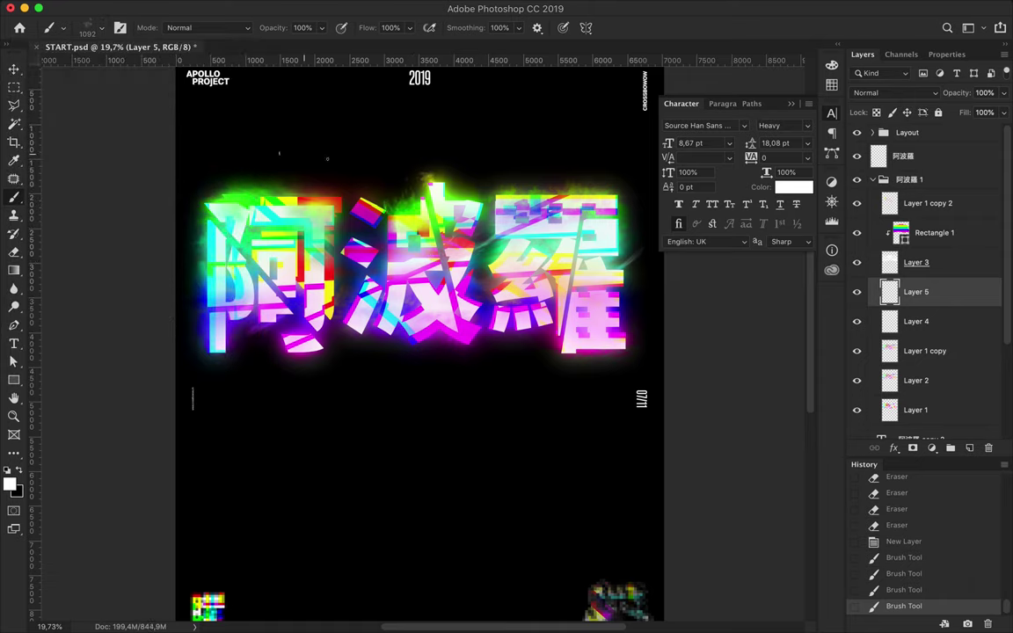
click(98, 31)
mouse_move(163, 71)
mouse_down()
mouse_move(141, 71)
mouse_move(165, 71)
mouse_up()
click(211, 167)
- Pick a 1122 px fog brush and compare the fog with and without the last stroke
click(99, 32)
click(339, 201)
key(ctrl+z)
key(ctrl+shift+z)
key(ctrl+z)
key(ctrl+shift+z)
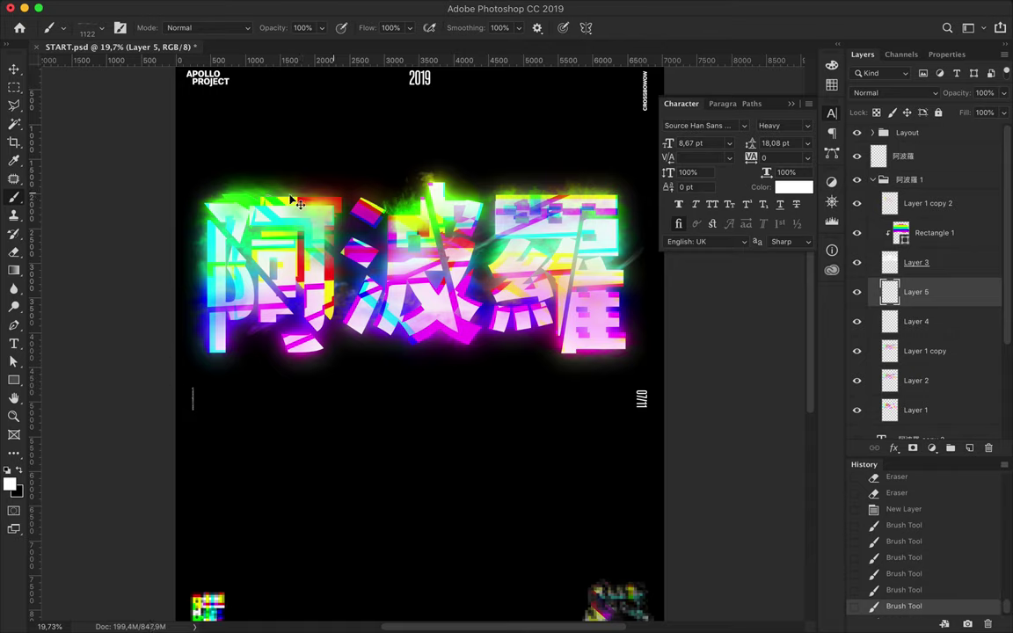
key(ctrl+z)
key(ctrl+shift+z)
- Paint a fog stroke around the title with a 656 px fog brush after trying ADR_Fog-Brushes_94
click(99, 32)
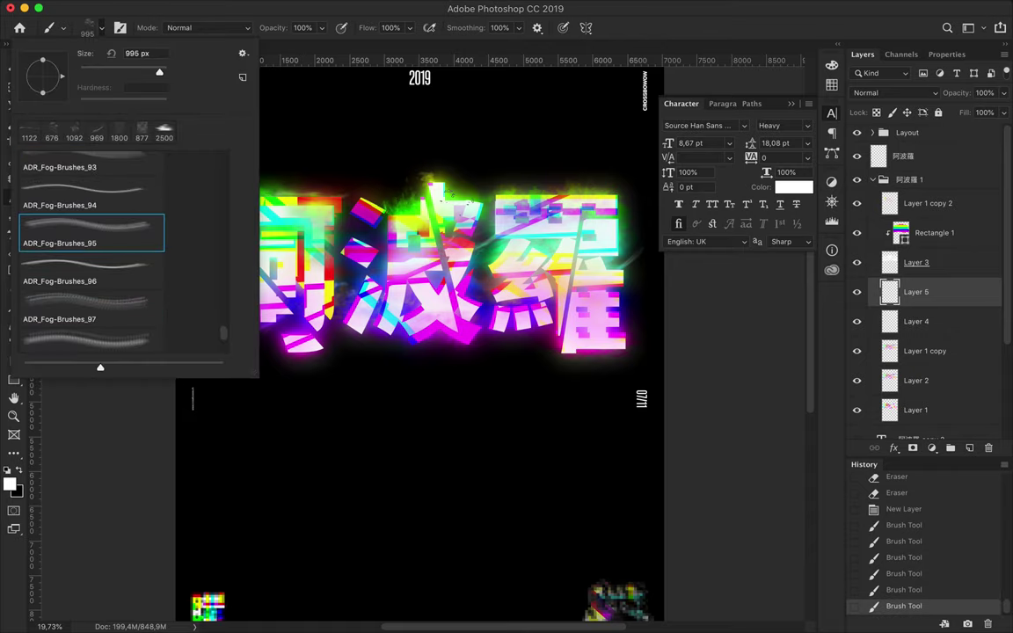
click(362, 145)
click(99, 32)
scroll(97, 264, up, 2)
click(97, 264)
click(238, 102)
key(ctrl+z)
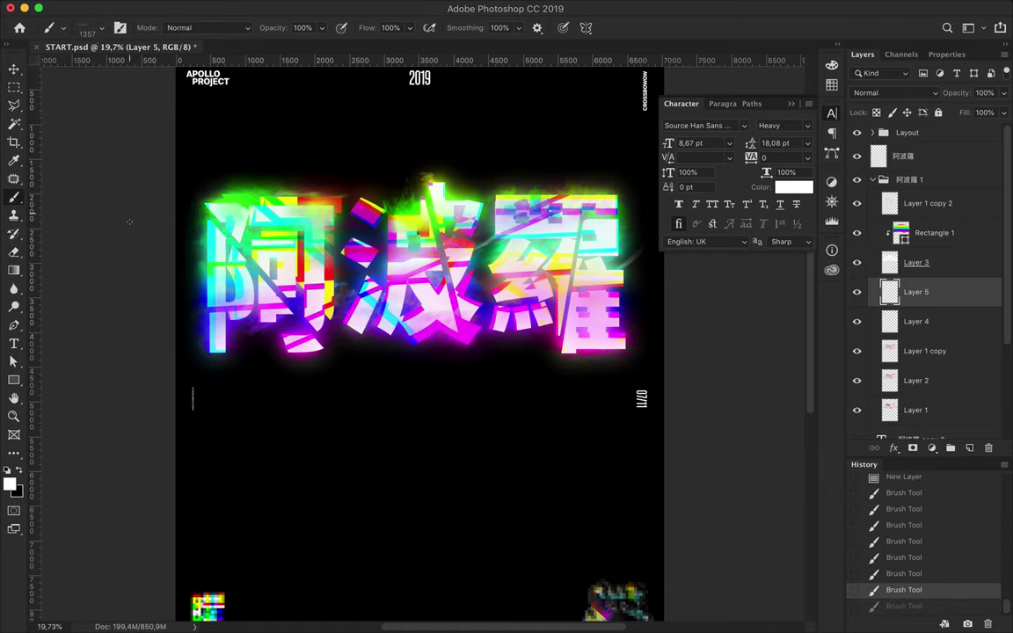
click(98, 32)
click(71, 207)
key(Return)
drag(364, 254, 445, 334)
- Cycle through fog presets: a 764 px brush, then ADR_Fog-Brushes_91, _90 and _89
click(98, 27)
click(71, 173)
click(255, 238)
click(99, 27)
click(88, 264)
key(Return)
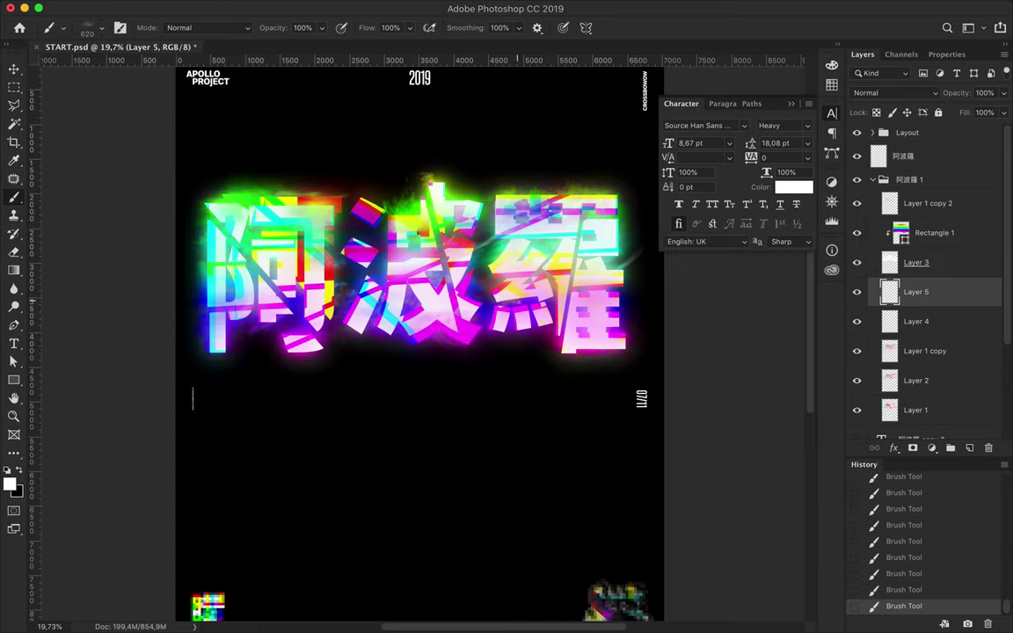
click(99, 27)
click(88, 227)
key(Return)
click(98, 27)
click(88, 189)
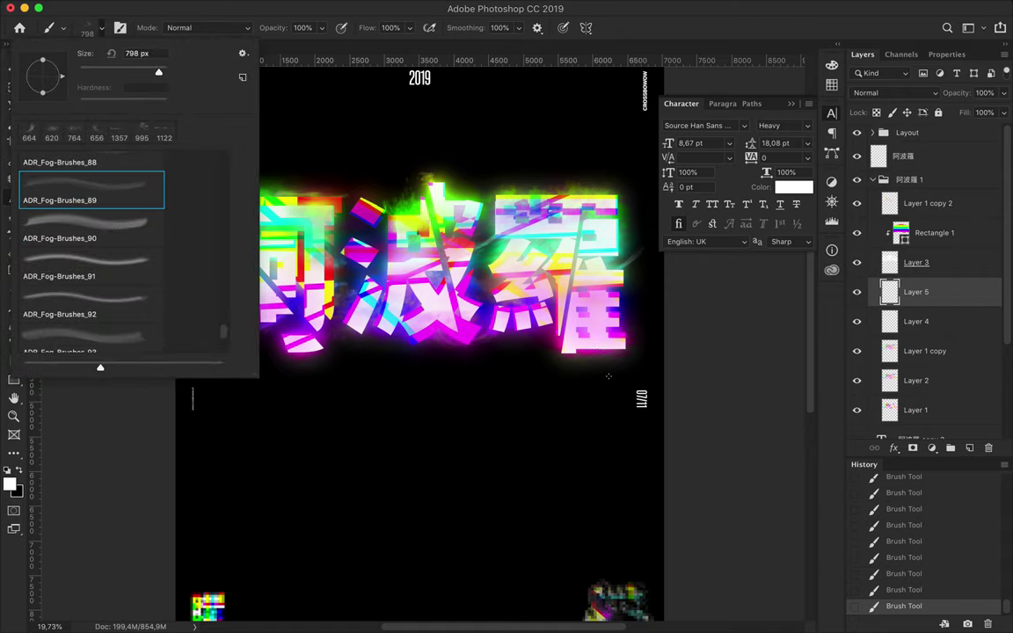
key(Return)
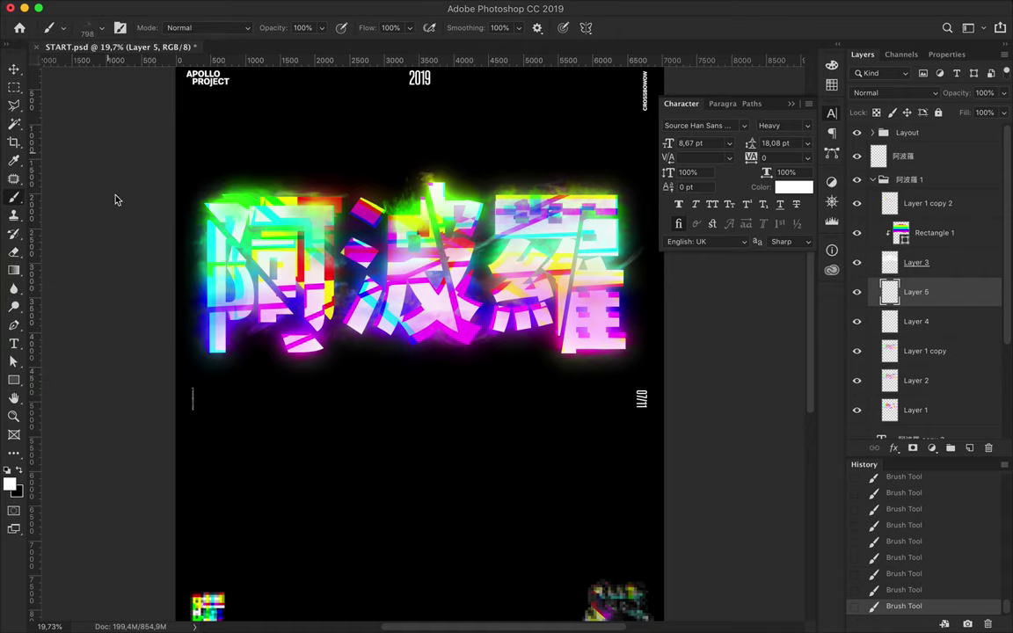
- Switch to a 764 px fog brush, then ADR_Fog-Brushes_87, then ADR_Fog-Brushes_86 at 699 px
right_click(114, 199)
click(113, 287)
key(Return)
click(99, 28)
click(124, 256)
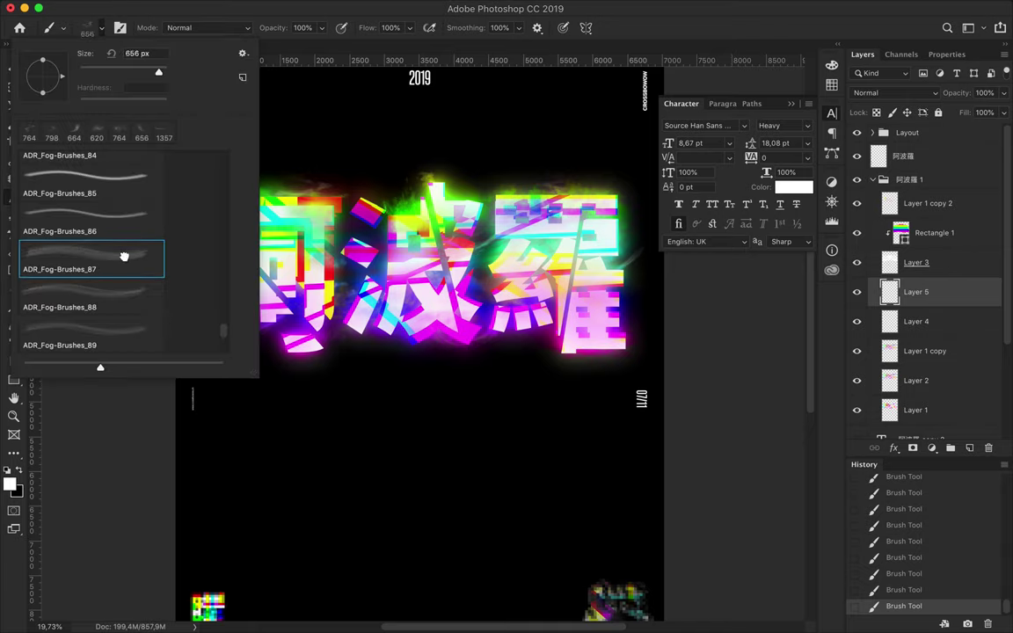
key(Return)
click(98, 27)
click(96, 216)
click(102, 32)
- Try a 480 px fog brush, undo the latest stroke, and choose a 1353 px fog brush
click(102, 34)
click(81, 180)
key(Return)
key(ctrl+z)
click(100, 30)
double_click(88, 296)
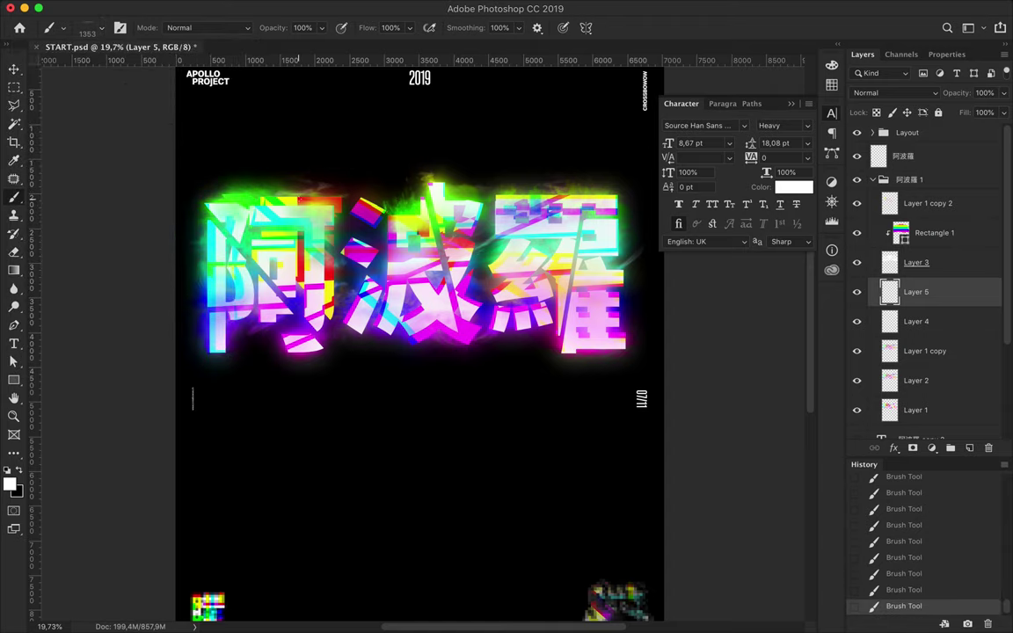
- Delete the stray Layer 1 copy 3, undoing an accidental shift of the artwork
key(v)
scroll(642, 304, down, 3)
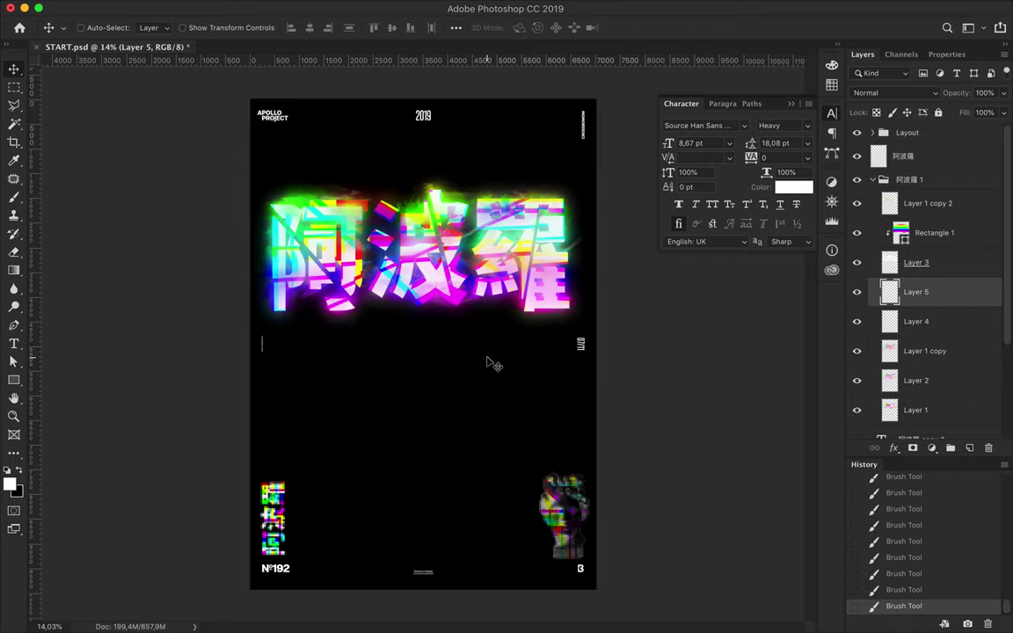
scroll(919, 290, down, 3)
click(914, 278)
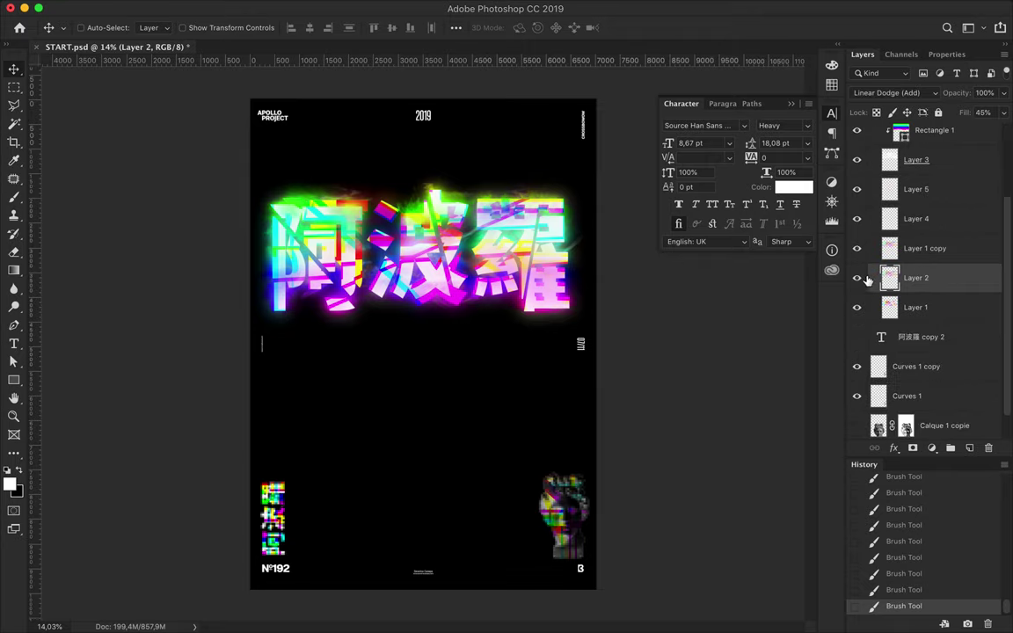
drag(906, 307, 900, 180)
drag(488, 323, 488, 433)
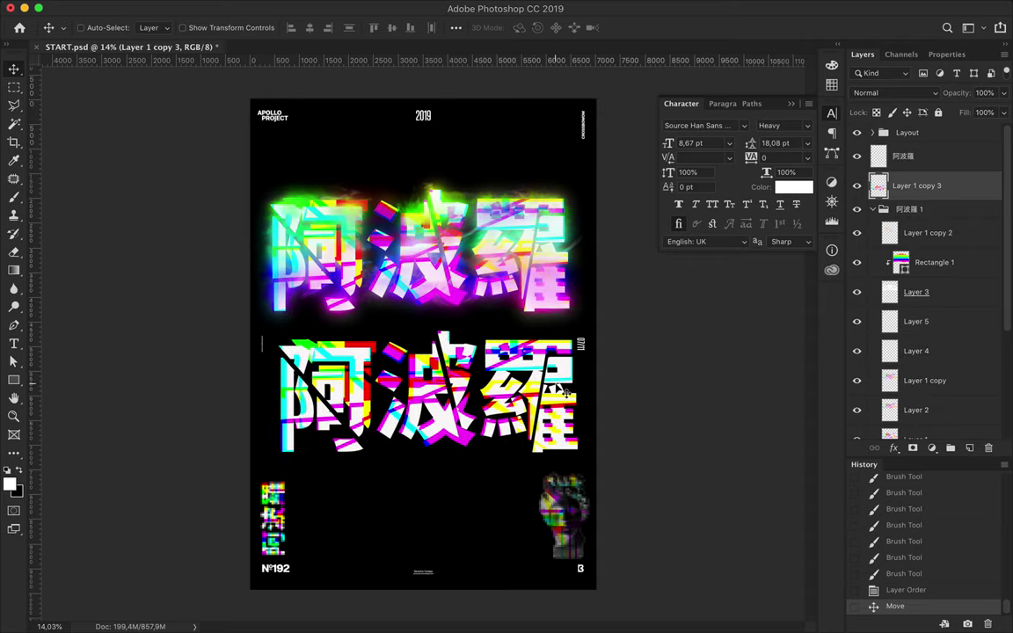
key(ctrl+z)
key(Delete)
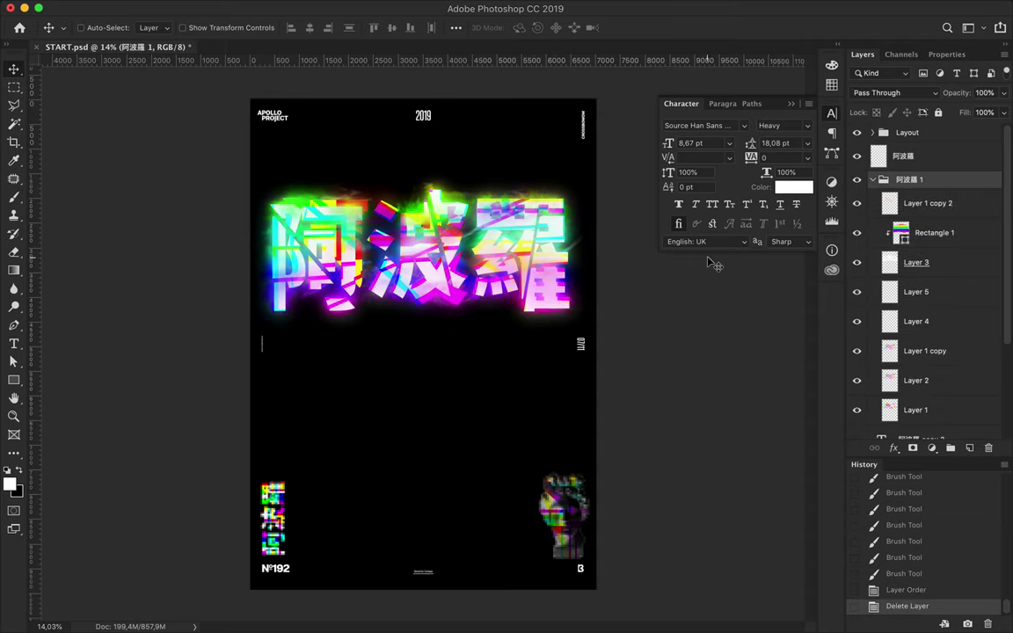
- Collapse the 阿波羅 1 group and nudge the title, finally moving it up about 18 px
click(873, 179)
drag(440, 208, 494, 246)
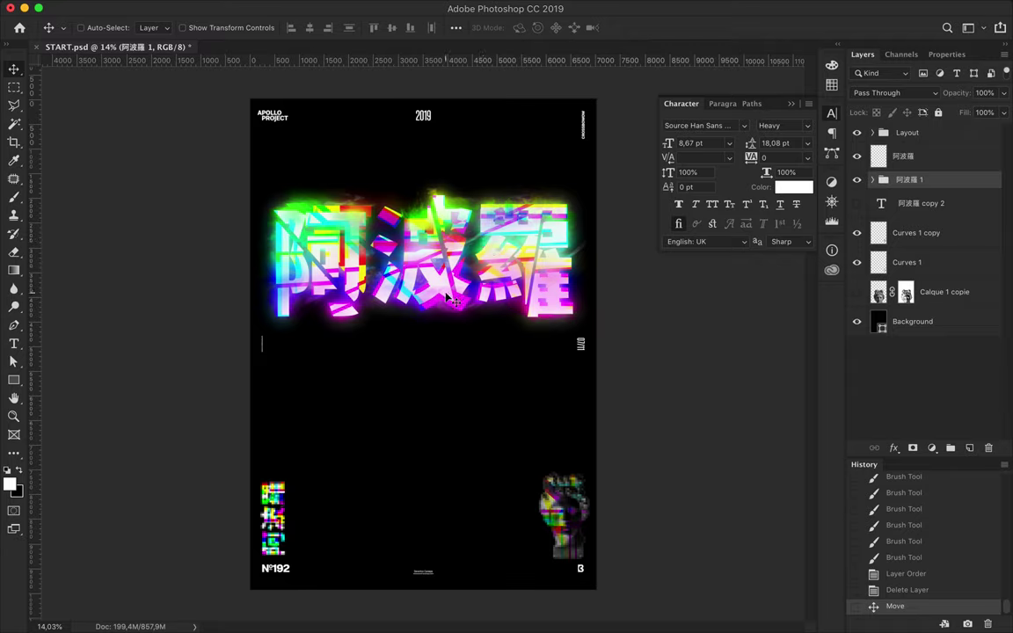
drag(447, 299, 446, 283)
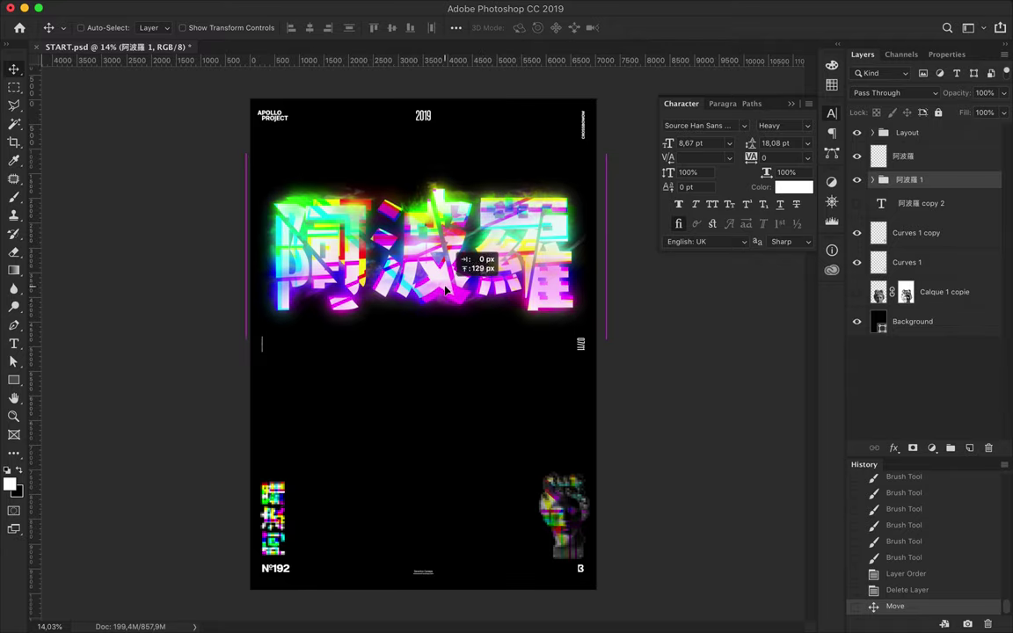